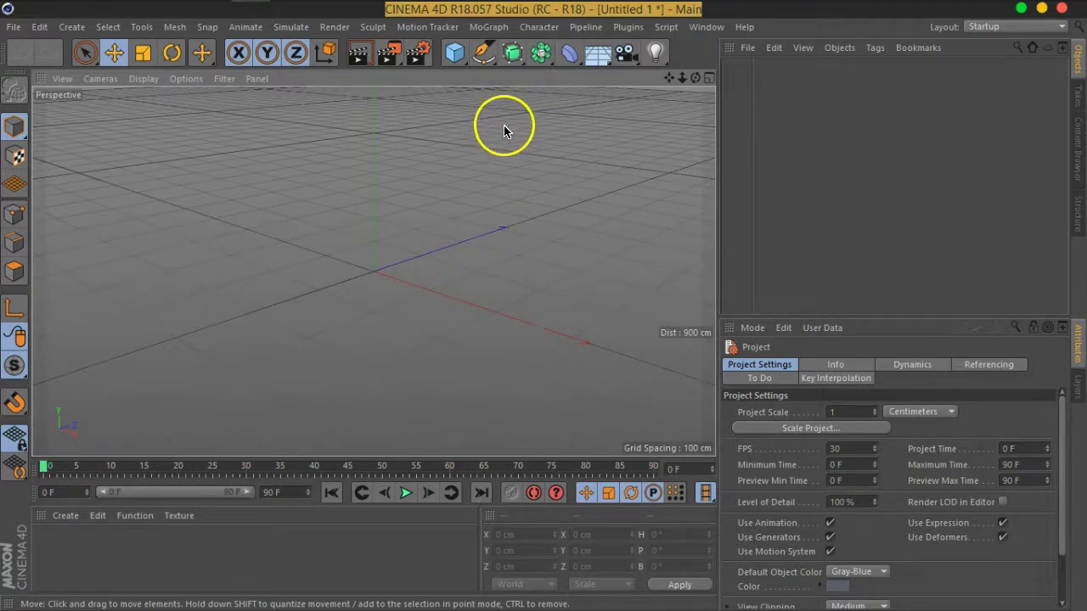
Add a Cylinder primitive (50 cm radius, 200 cm height) and zoom in on it
left_click(456, 52)
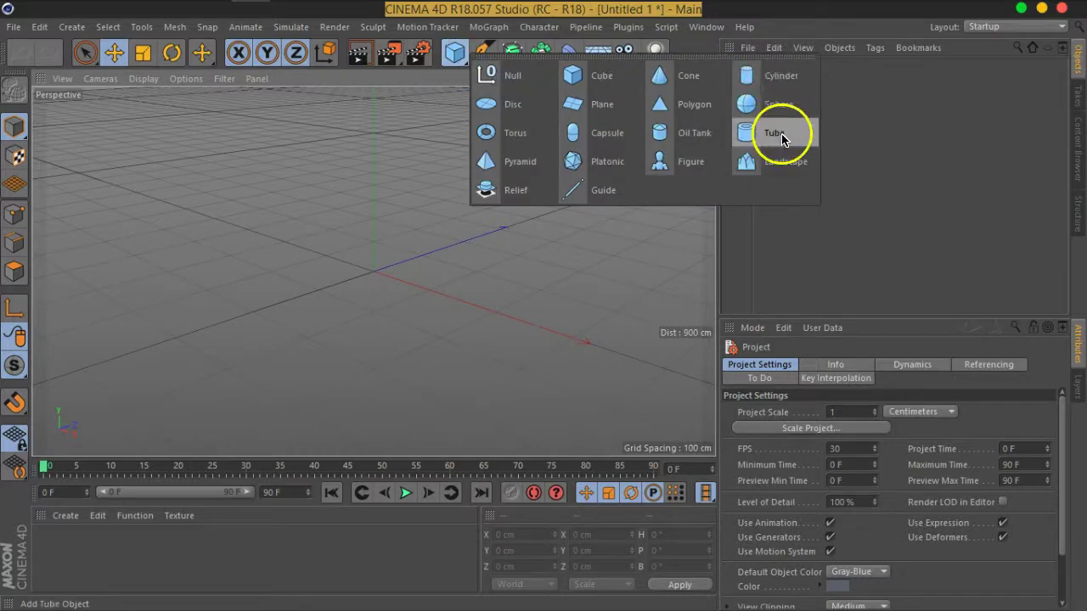
left_click(774, 76)
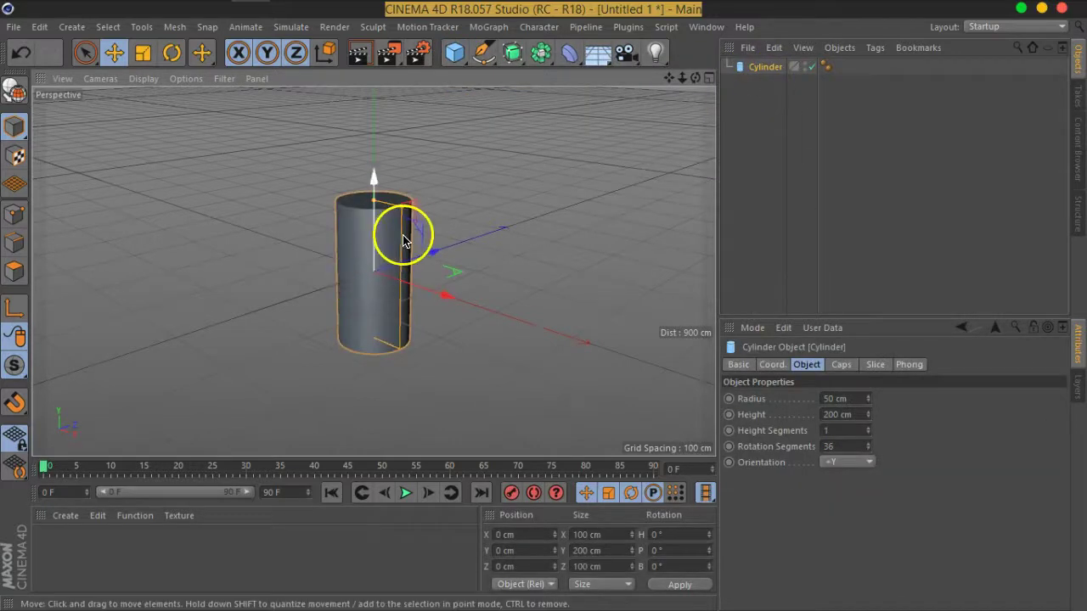
scroll(372, 225, "up", 2)
scroll(371, 247, "up", 4)
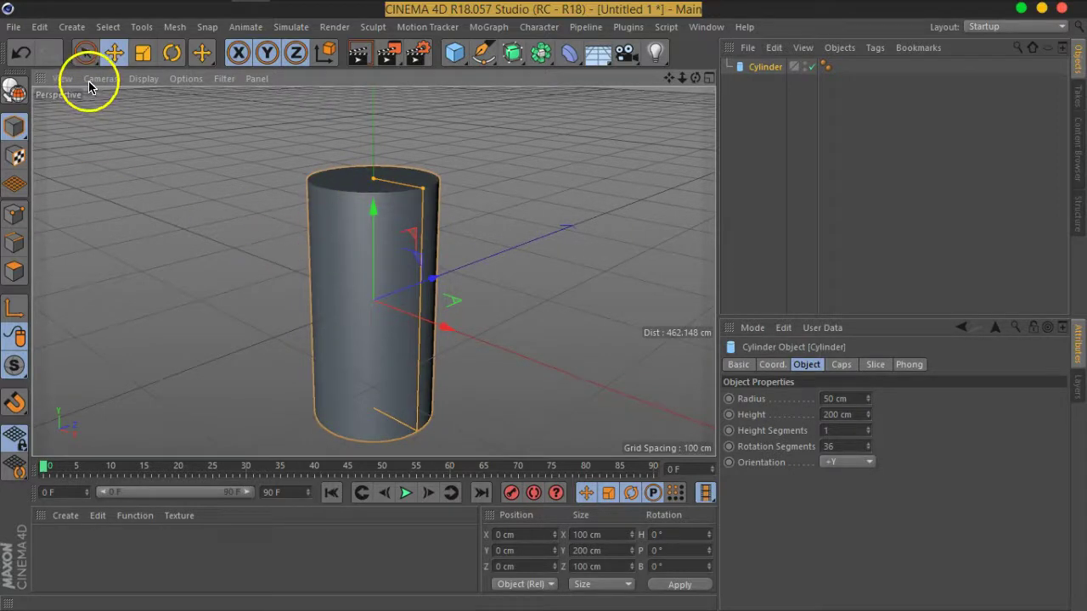
Switch the viewport to Gouraud Shading (Lines) and orbit and zoom to inspect the cylinder
left_click(143, 78)
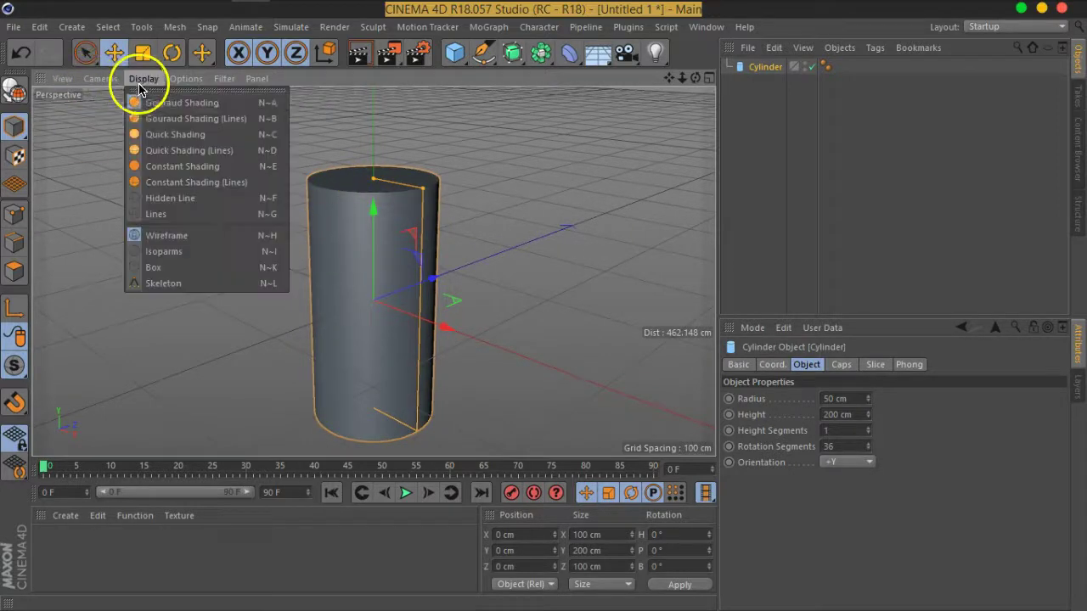
left_click(232, 126)
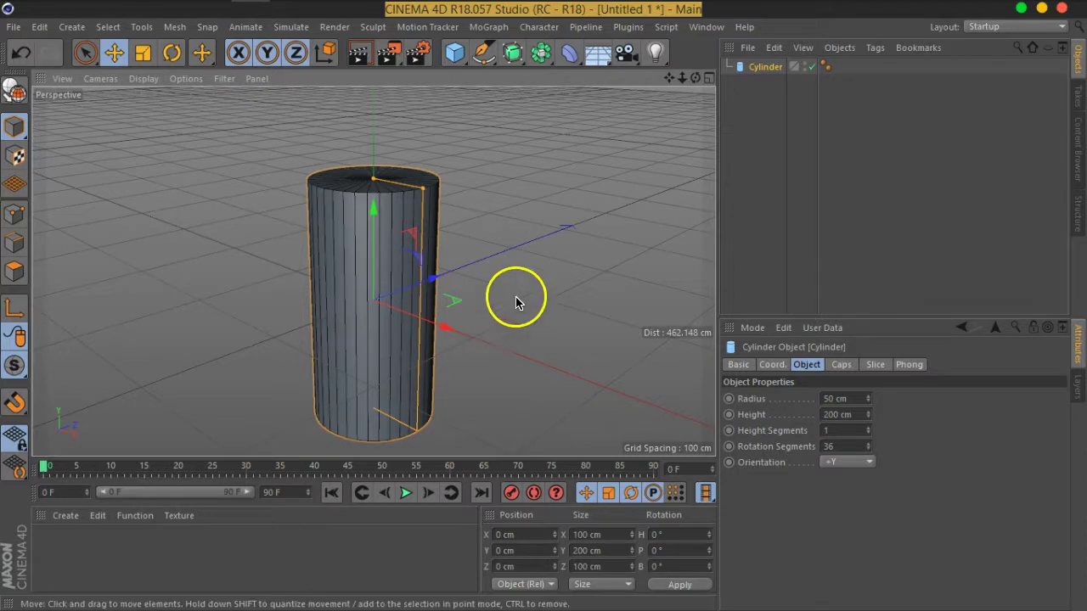
mouse_move(495, 340)
left_mouse_down("alt")
mouse_move(400, 206)
mouse_move(417, 242)
left_mouse_up("alt")
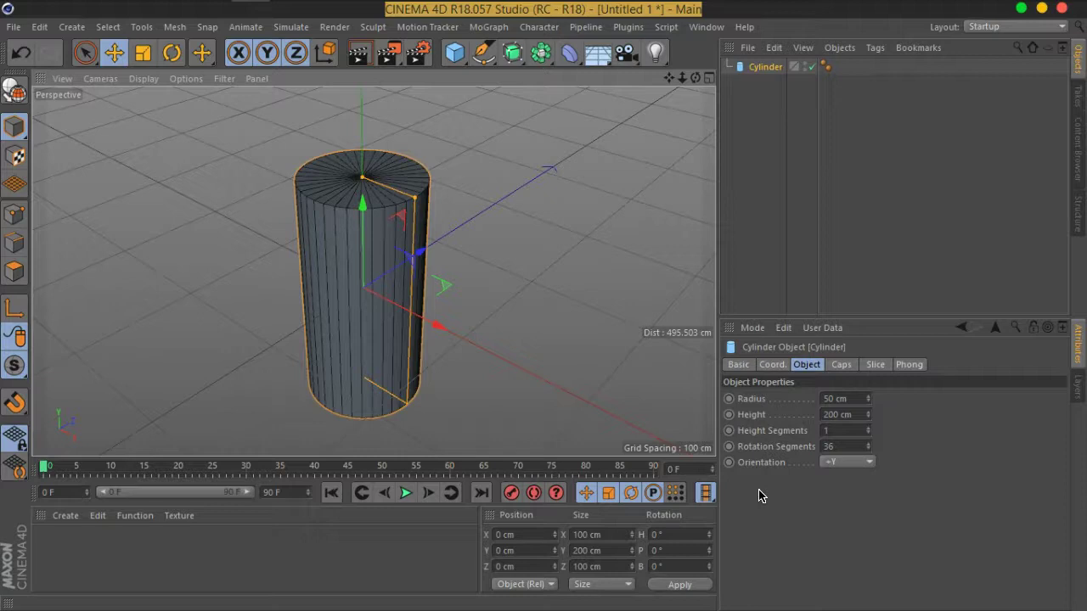
scroll(363, 214, "up", 3)
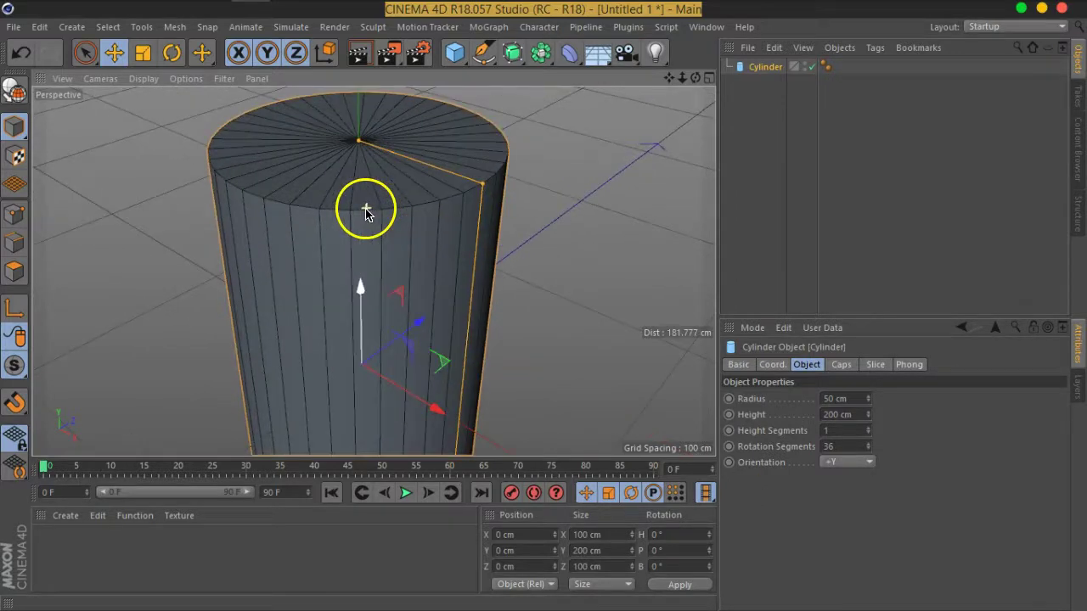
scroll(363, 213, "up", 3)
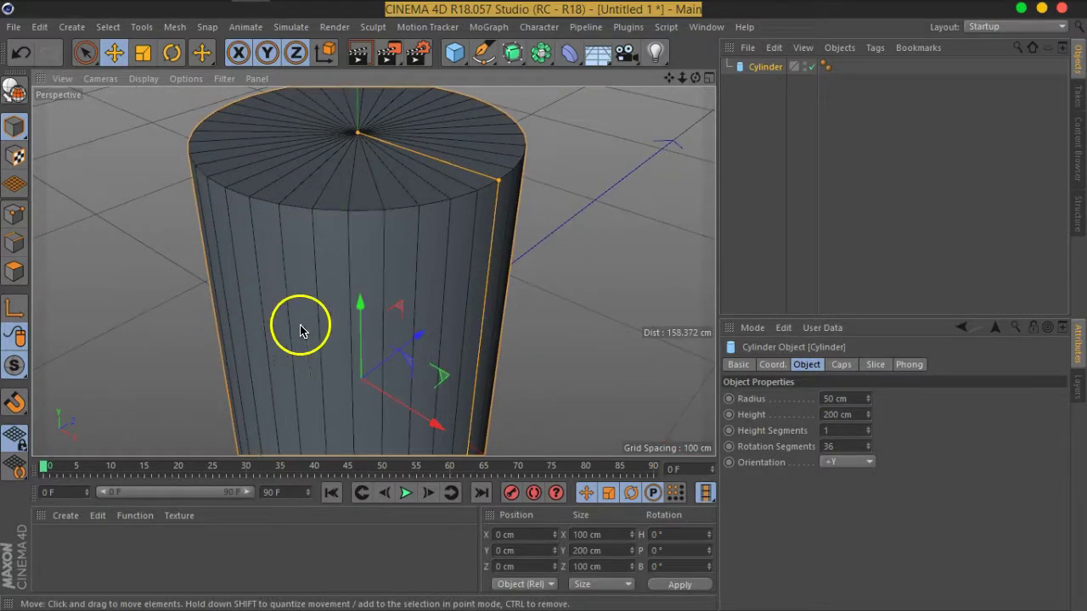
scroll(351, 250, "down", 5)
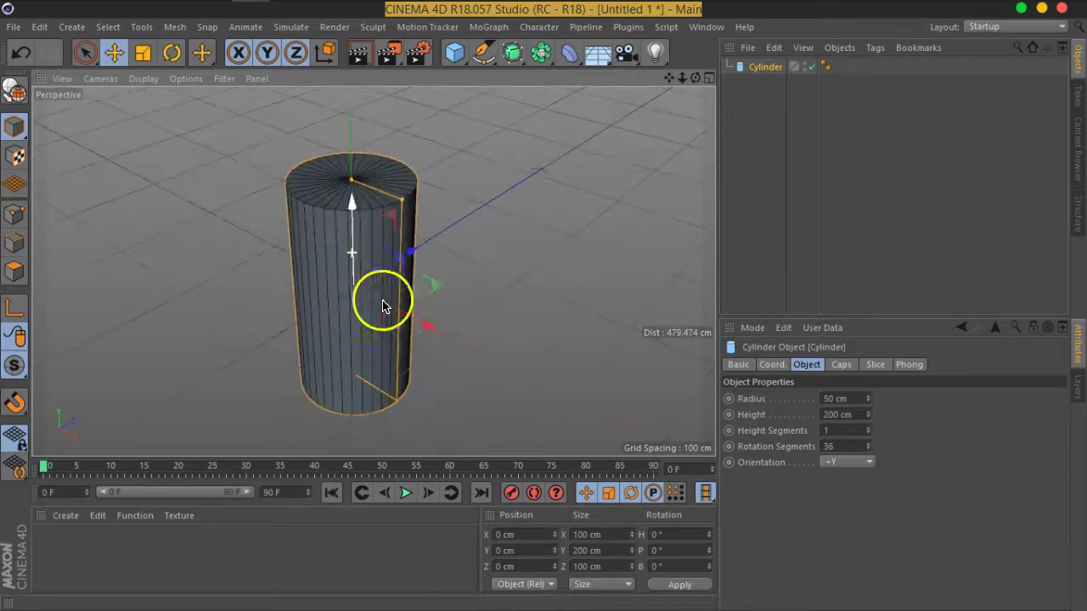
scroll(378, 341, "down", 1)
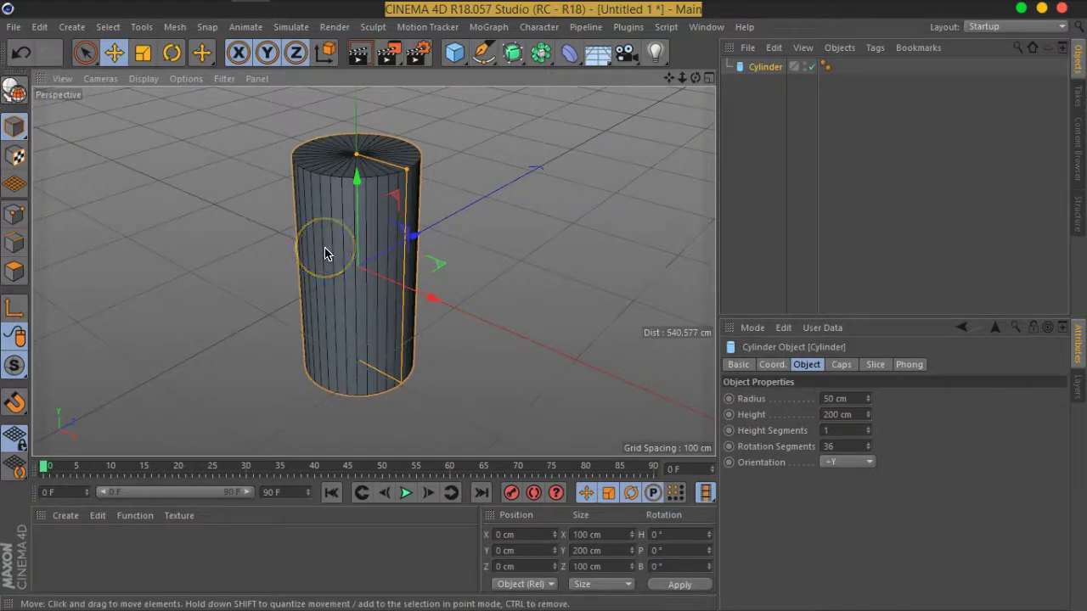
Make the cylinder editable, then test-move its top-centre point and undo it
left_click(14, 90)
left_click(15, 226)
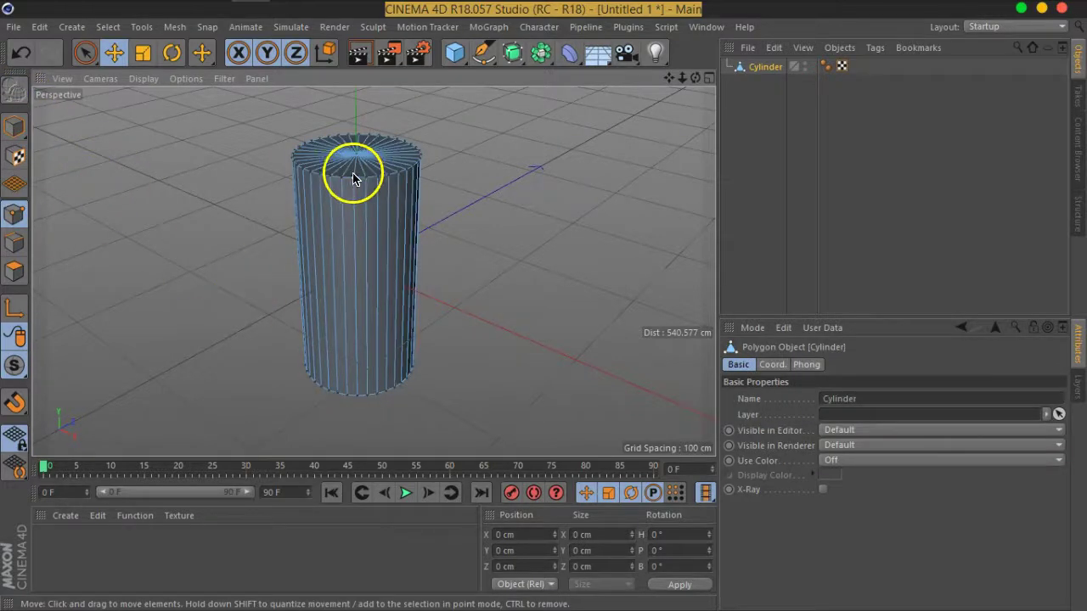
left_click(355, 149)
left_click_drag(354, 145, 358, 132)
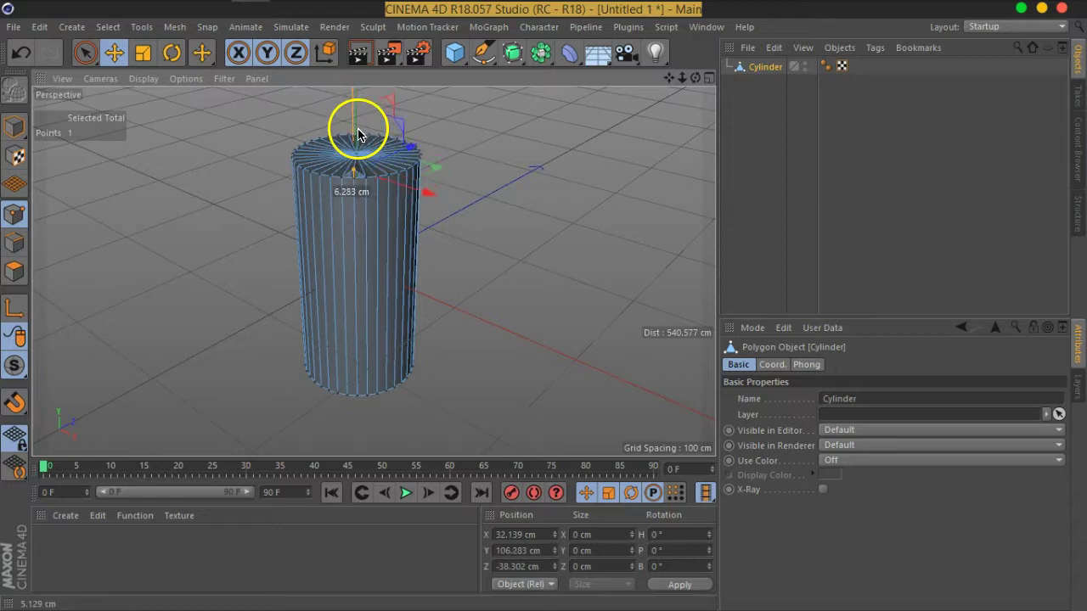
key("ctrl+z")
scroll(345, 182, "up", 3)
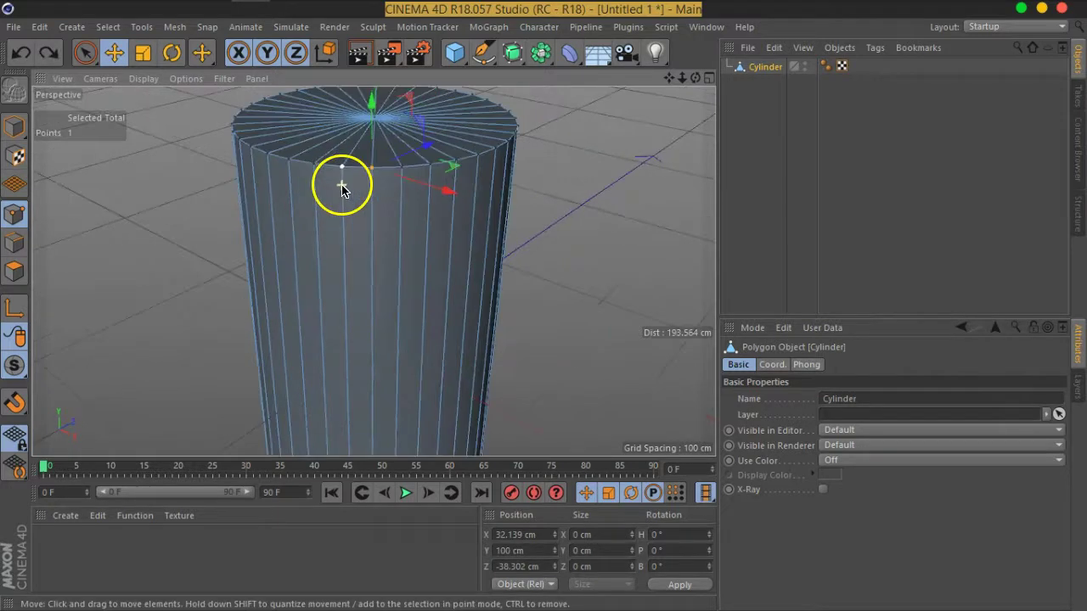
scroll(344, 181, "up", 2)
Test-move a top-rim edge in Edges mode, then undo the edge move
left_click(15, 244)
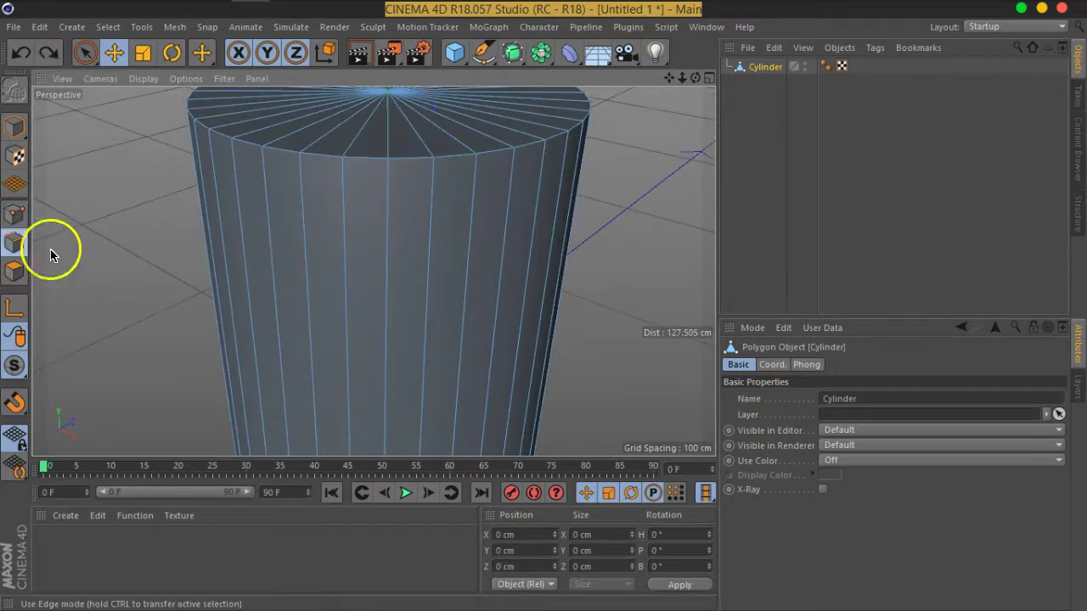
left_click(266, 189)
left_click(334, 157)
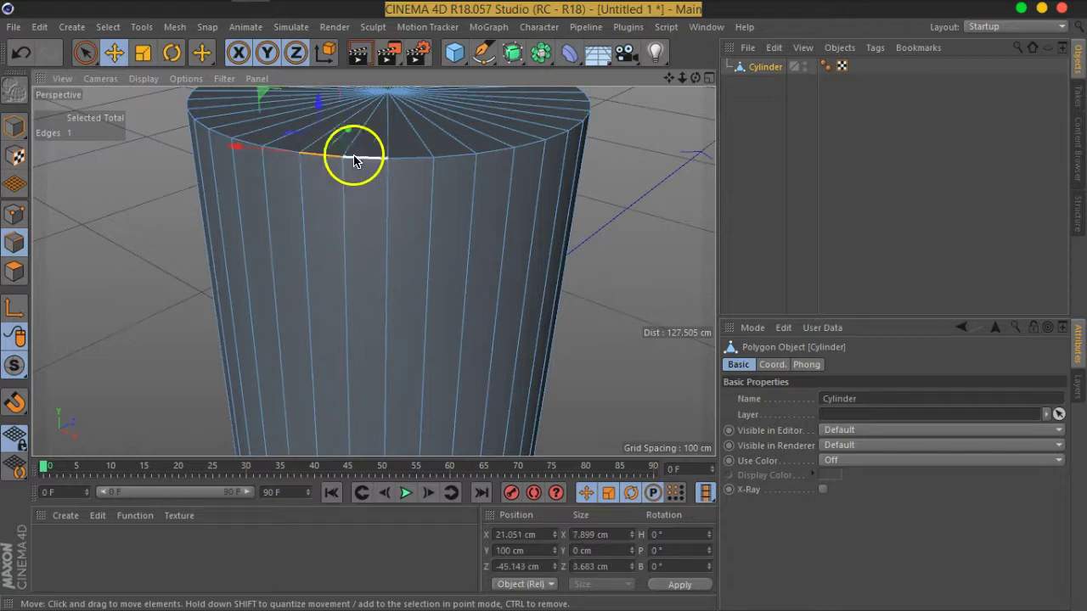
mouse_move(347, 138)
left_mouse_down()
mouse_move(315, 175)
mouse_move(359, 137)
left_mouse_up()
key("ctrl+z")
Test-move a side polygon, then undo everything back to the original state
left_click(15, 272)
left_click(313, 289)
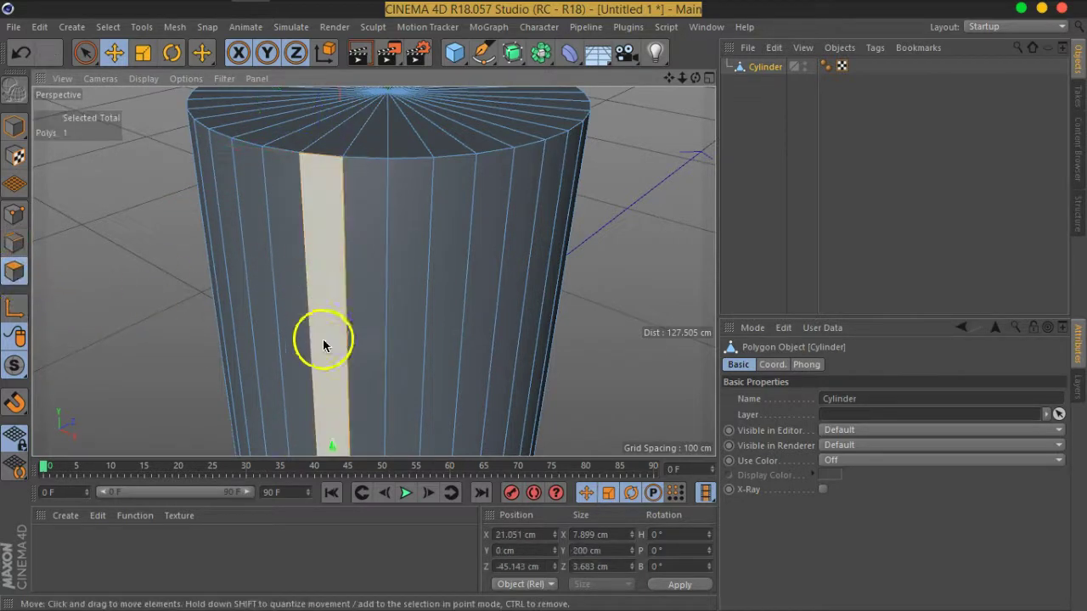
scroll(424, 272, "down", 3)
mouse_move(425, 271)
left_mouse_down("alt")
mouse_move(294, 329)
mouse_move(430, 228)
mouse_move(432, 291)
mouse_move(363, 219)
mouse_move(396, 204)
mouse_move(381, 170)
mouse_move(389, 129)
left_mouse_up("alt")
key("ctrl+z")
scroll(363, 219, "up", 5)
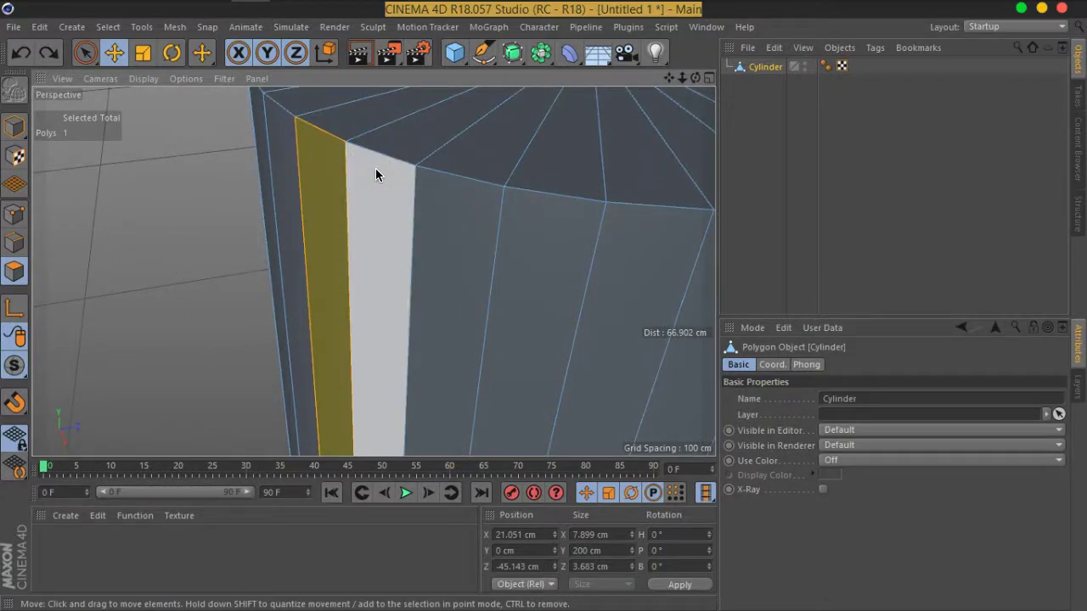
key("ctrl+z")
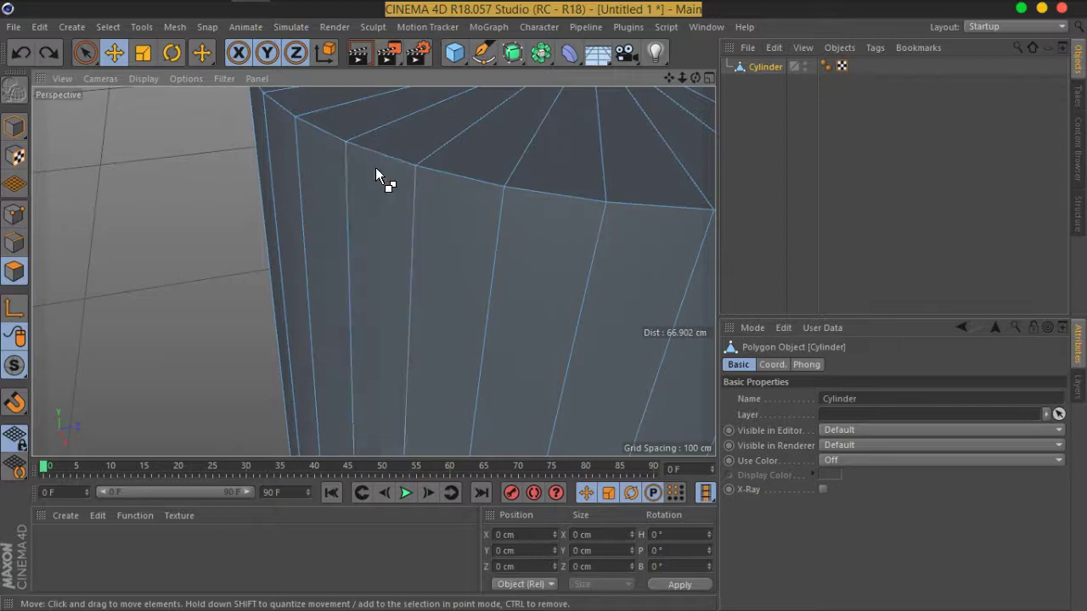
key("ctrl+z")
key("ctrl+z")
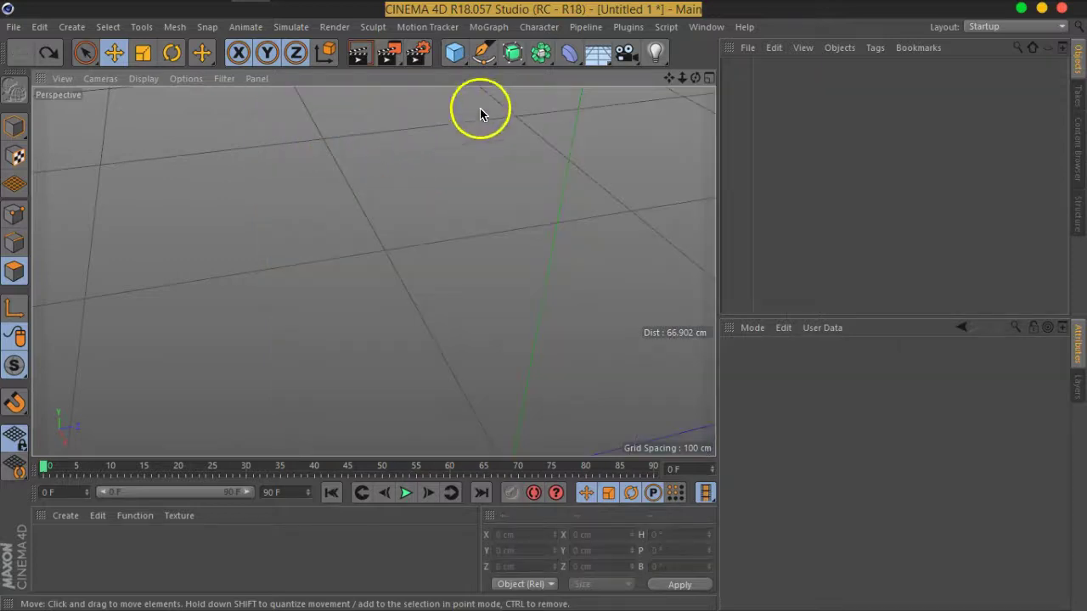
Restore the cylinder and set its Radius to 200 cm
left_click_drag(452, 53, 769, 78)
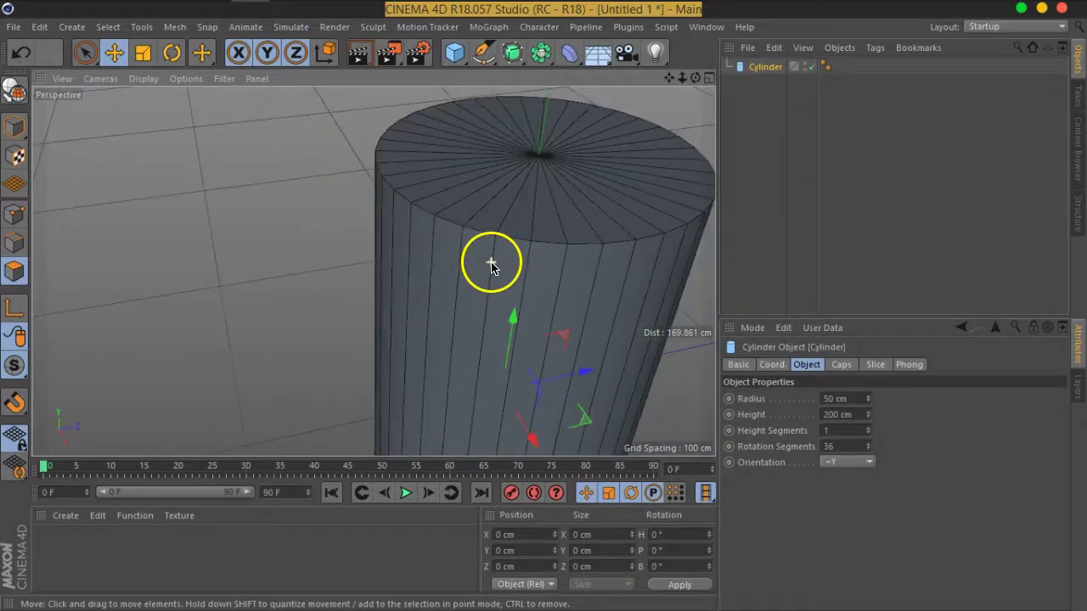
scroll(491, 266, "down", 4)
left_click_drag(379, 280, 458, 245, "alt")
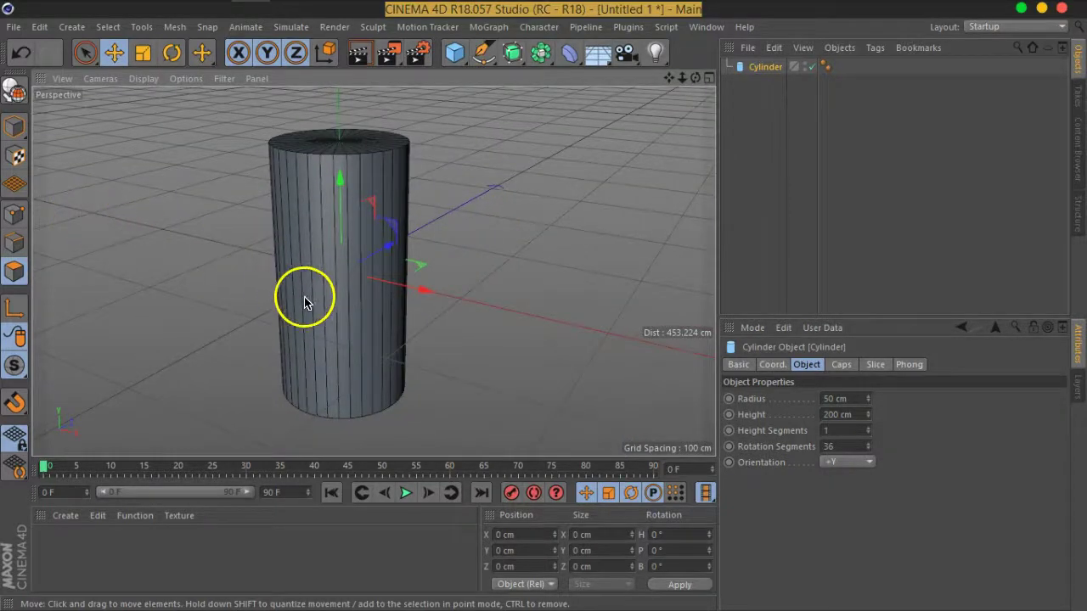
left_click(856, 400)
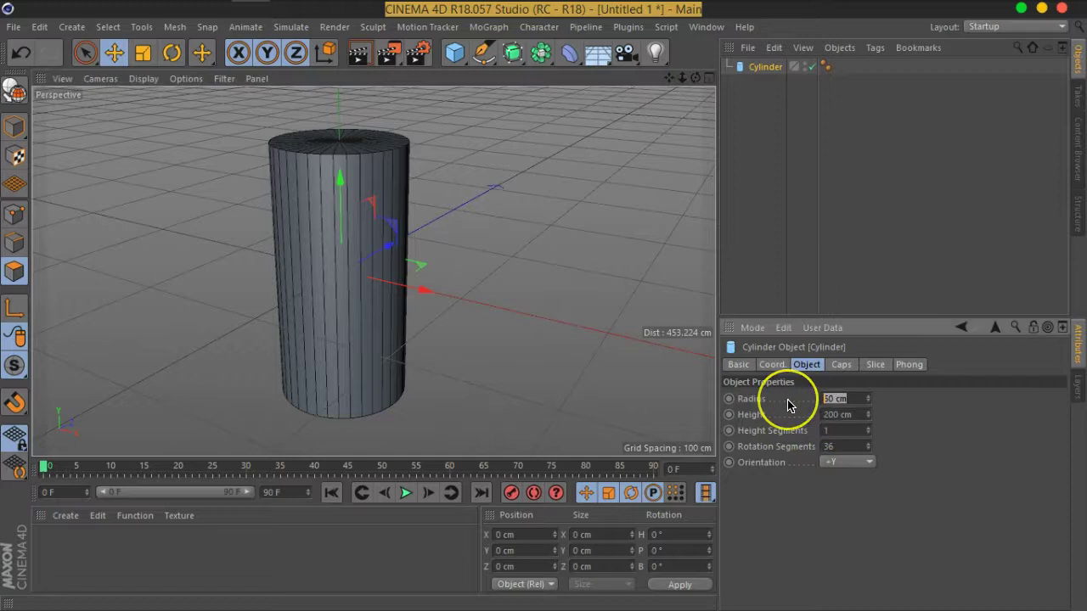
type("200")
key("Return")
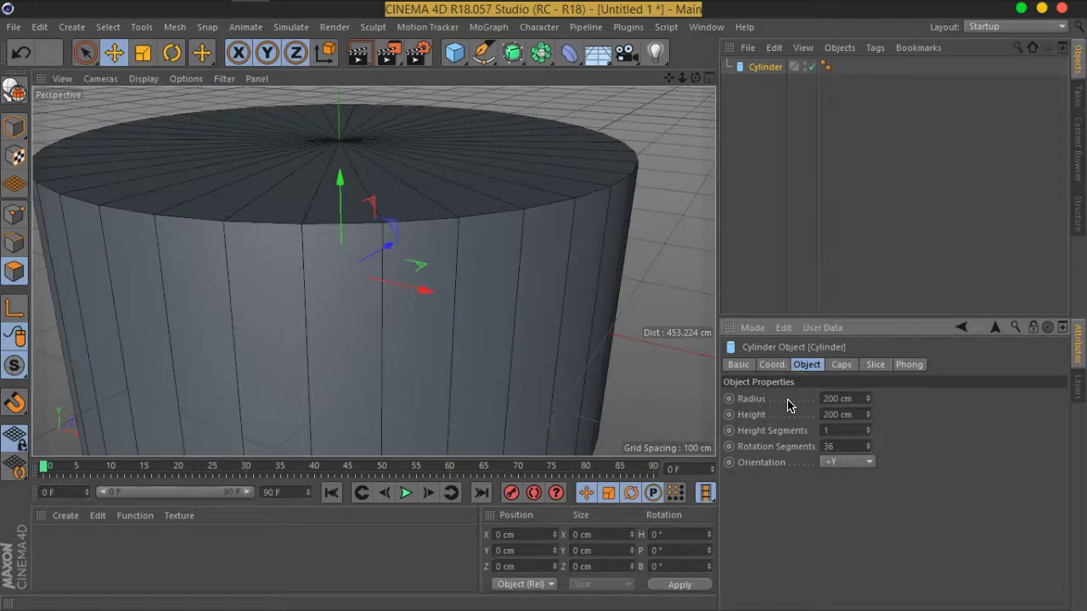
Lower the cylinder Height to 103 cm, giving a wide squat drum
left_click_drag(870, 416, 866, 466)
scroll(484, 297, "down", 2)
scroll(445, 228, "down", 4)
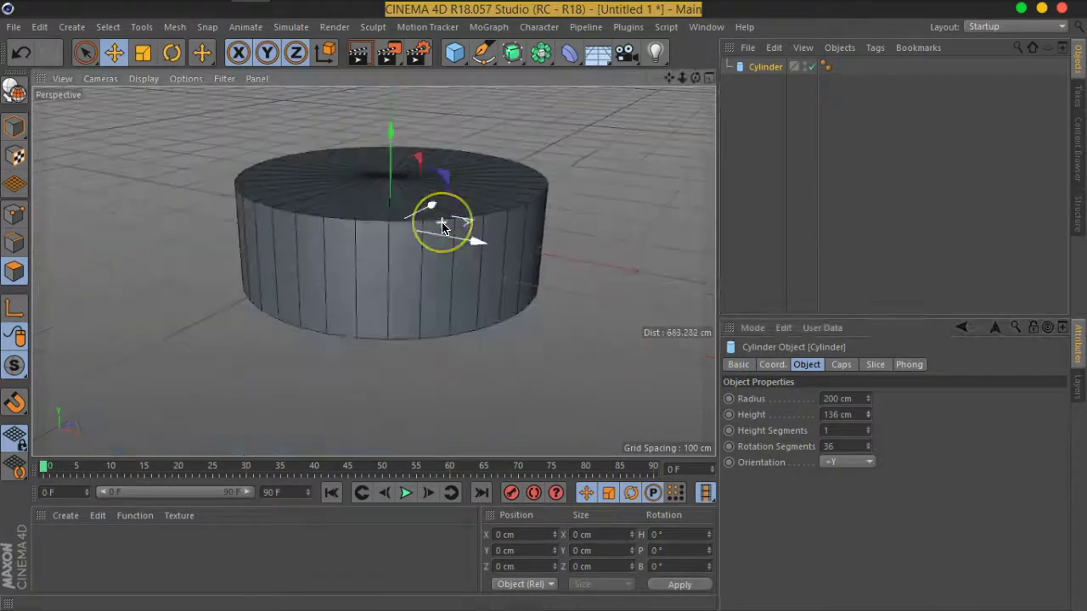
left_click_drag(388, 207, 388, 153)
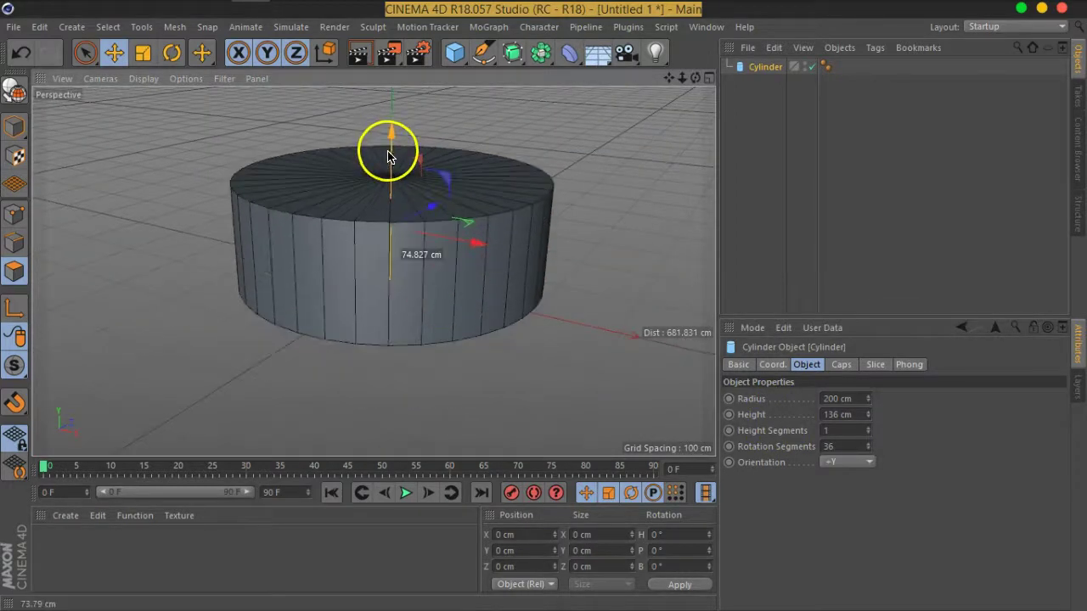
mouse_move(332, 276)
left_mouse_down("alt")
mouse_move(381, 235)
mouse_move(352, 230)
mouse_move(365, 204)
left_mouse_up("alt")
left_click_drag(873, 419, 878, 439)
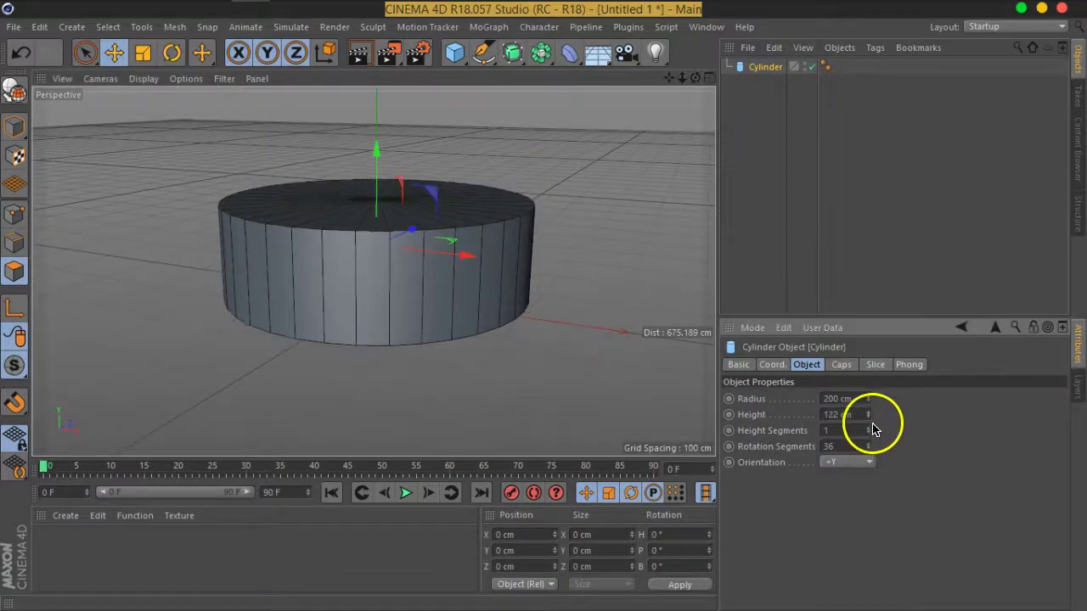
left_click_drag(382, 179, 385, 223)
mouse_move(478, 337)
left_mouse_down("alt")
mouse_move(470, 289)
mouse_move(472, 302)
left_mouse_up("alt")
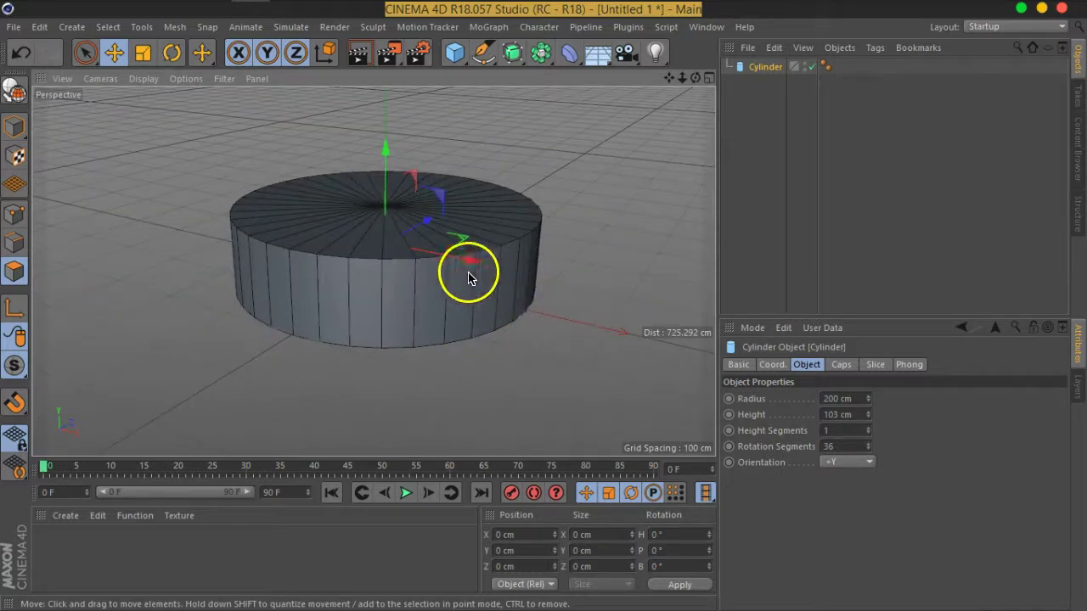
mouse_move(437, 255)
right_mouse_down("alt")
mouse_move(439, 286)
mouse_move(406, 222)
right_mouse_up("alt")
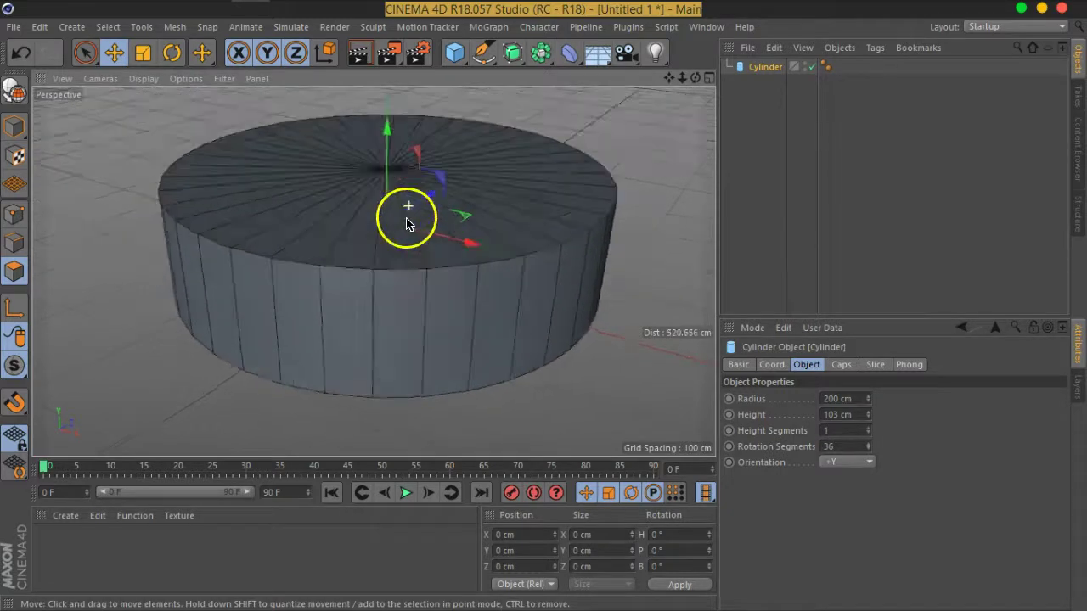
mouse_move(406, 223)
left_mouse_down("alt")
mouse_move(461, 187)
mouse_move(452, 239)
left_mouse_up("alt")
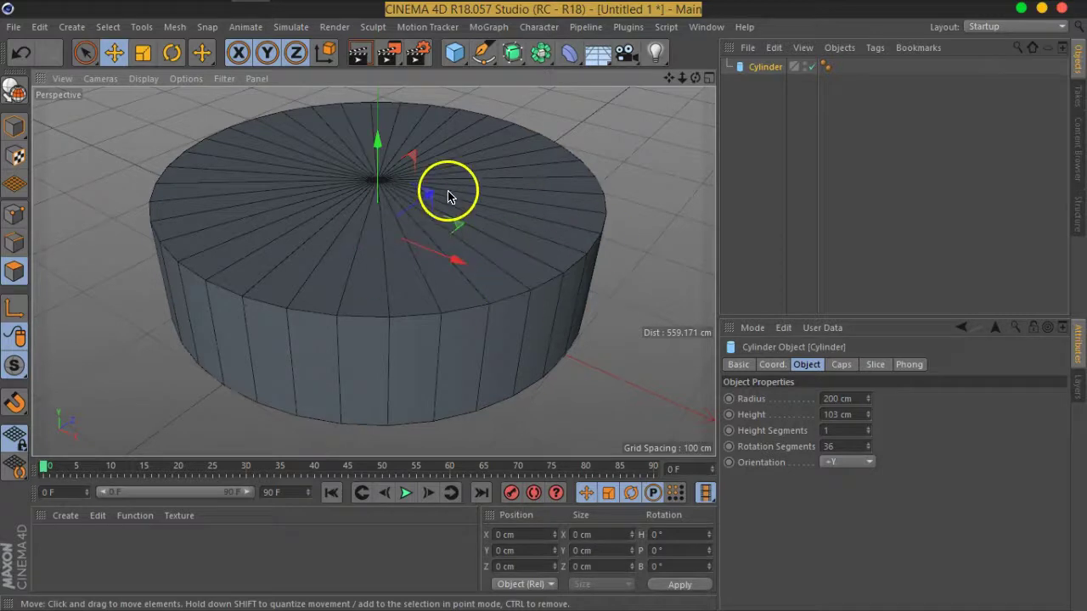
Make the drum editable and activate the Live Selection tool
left_click(15, 88)
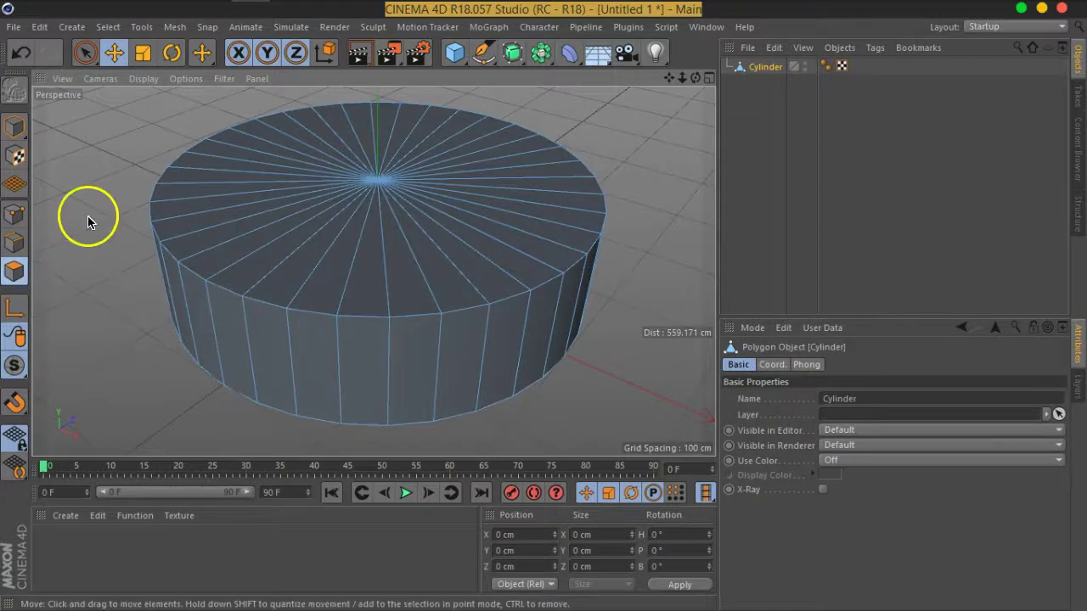
left_click(86, 60)
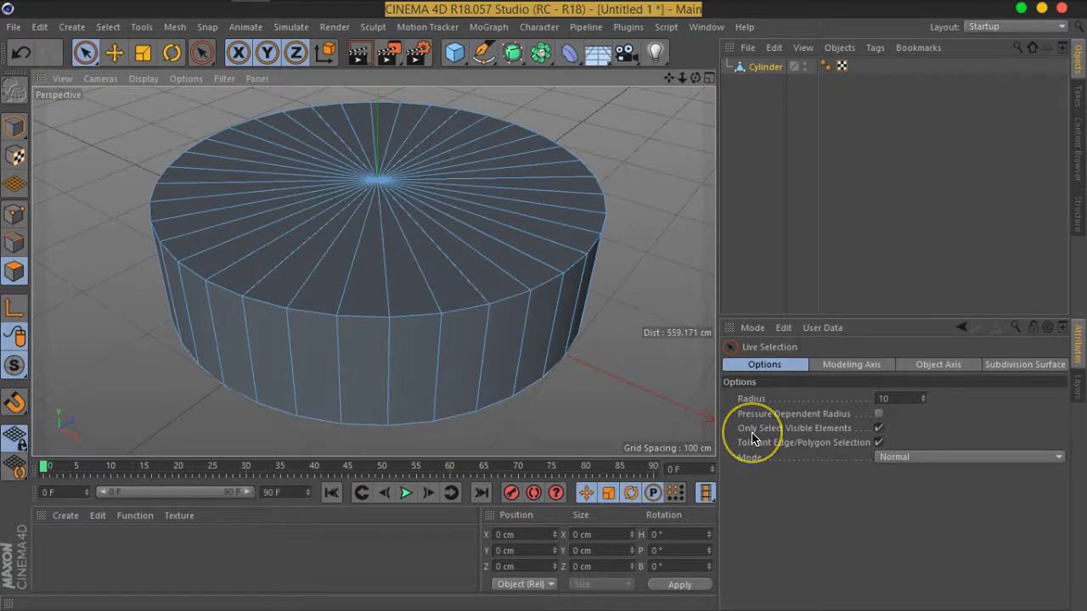
Enable Only Select Visible Elements, then paint-select just the 36 top-cap polygons
left_click(879, 429)
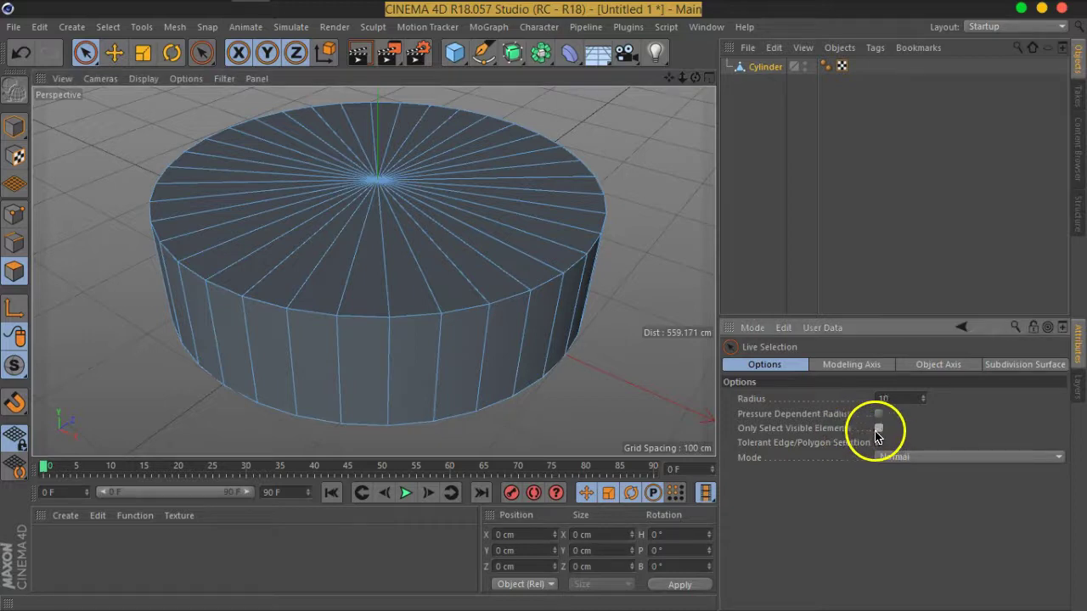
mouse_move(463, 256)
left_mouse_down()
mouse_move(406, 268)
mouse_move(417, 204)
left_mouse_up()
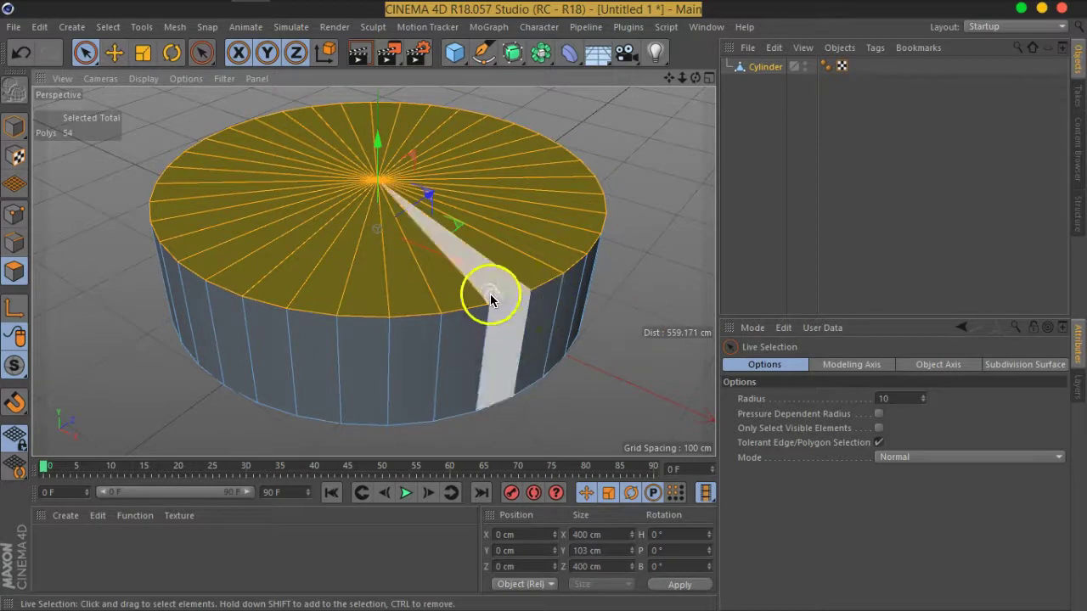
mouse_move(563, 328)
left_mouse_down("alt")
mouse_move(518, 393)
mouse_move(485, 315)
mouse_move(478, 262)
mouse_move(461, 339)
mouse_move(464, 291)
left_mouse_up("alt")
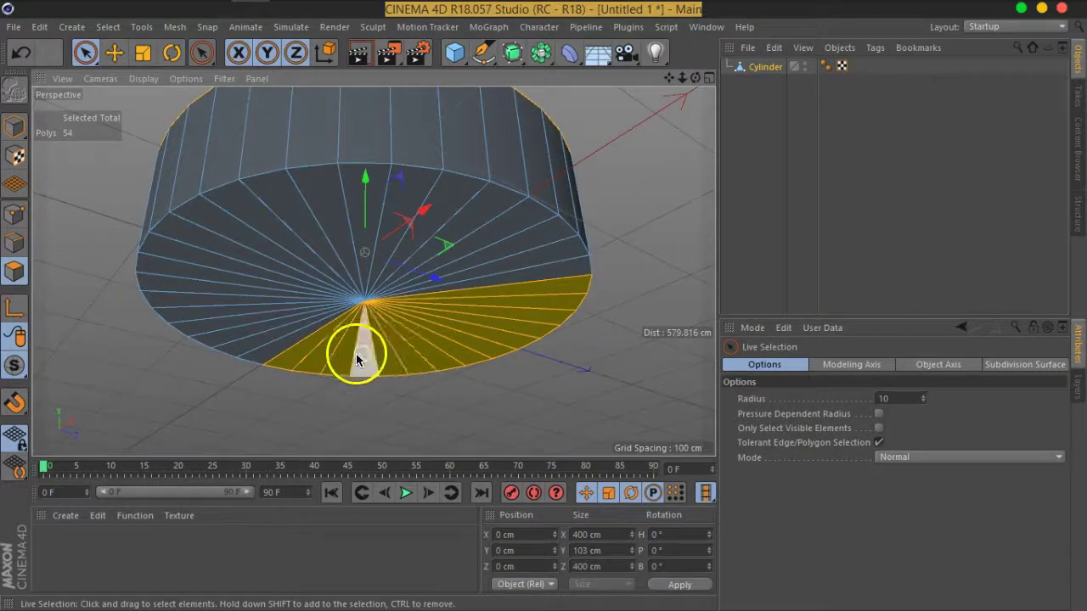
mouse_move(340, 359)
left_mouse_down("alt")
mouse_move(448, 280)
mouse_move(236, 316)
mouse_move(218, 287)
mouse_move(332, 291)
mouse_move(422, 274)
mouse_move(201, 229)
mouse_move(594, 343)
mouse_move(400, 351)
mouse_move(359, 299)
mouse_move(722, 425)
left_mouse_up("alt")
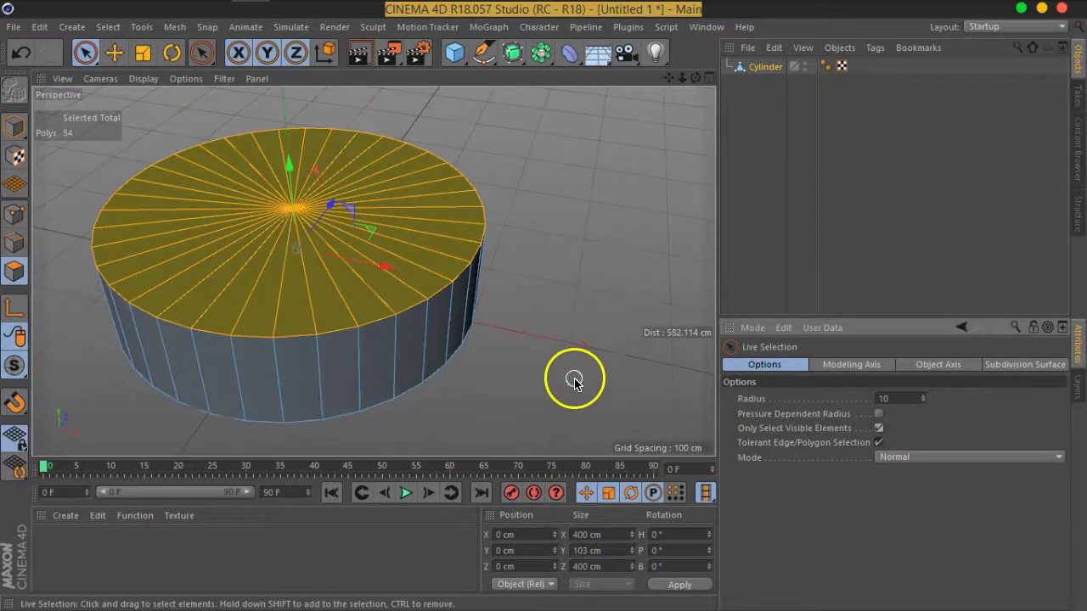
left_click(573, 376)
mouse_move(342, 234)
left_mouse_down()
mouse_move(218, 230)
mouse_move(271, 206)
mouse_move(314, 224)
left_mouse_up()
mouse_move(289, 312)
left_mouse_down("alt")
mouse_move(383, 294)
mouse_move(362, 284)
mouse_move(427, 252)
mouse_move(406, 282)
left_mouse_up("alt")
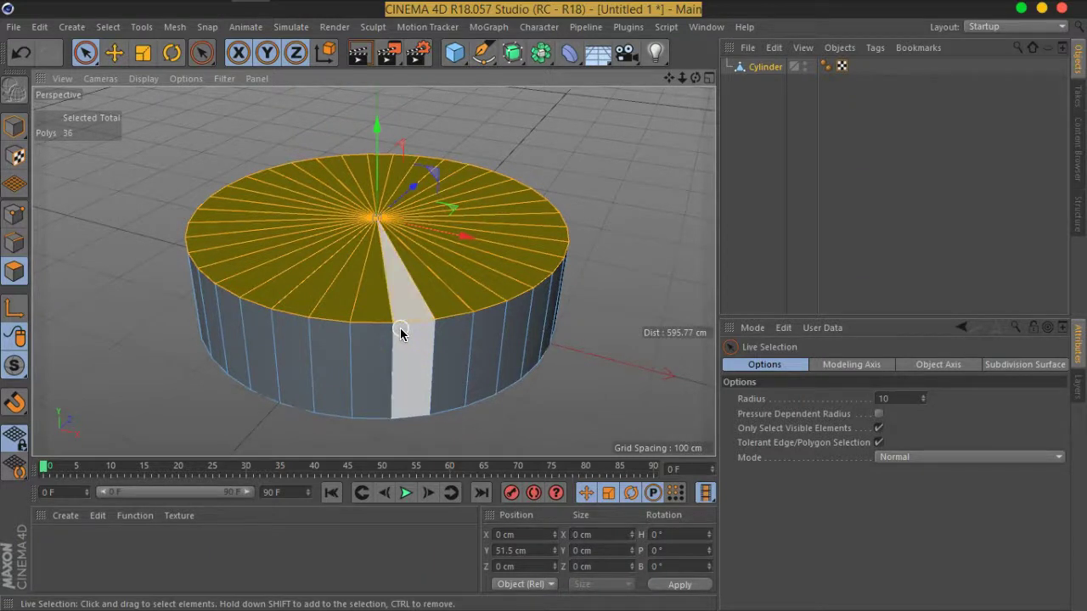
Delete the selected top-cap polygons and orbit to inspect the open top
key("Delete")
left_click_drag(427, 295, 459, 317)
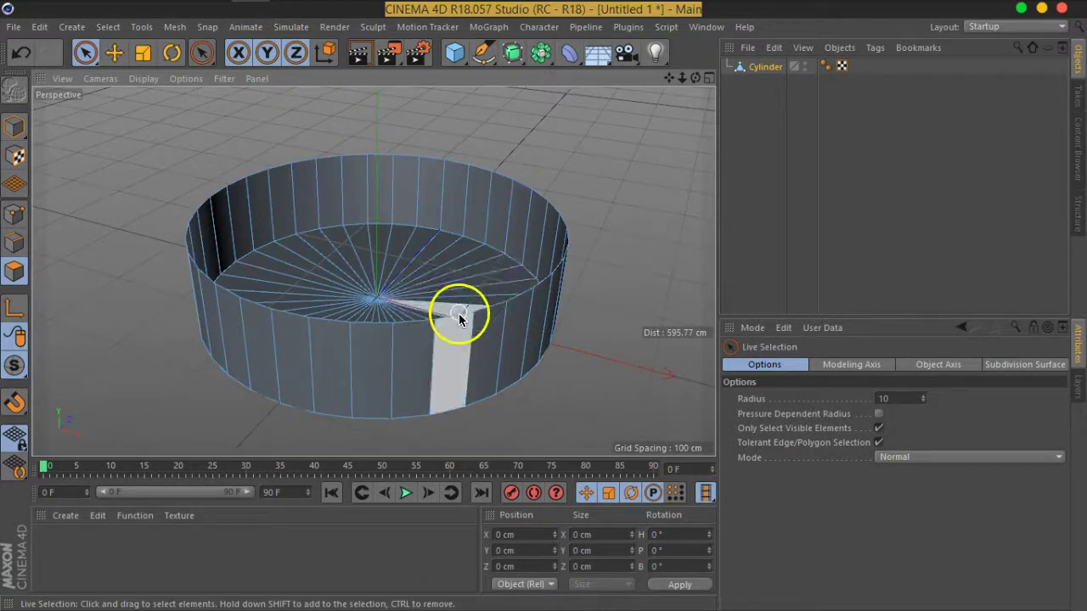
scroll(448, 281, "up", 2)
scroll(395, 247, "up", 2)
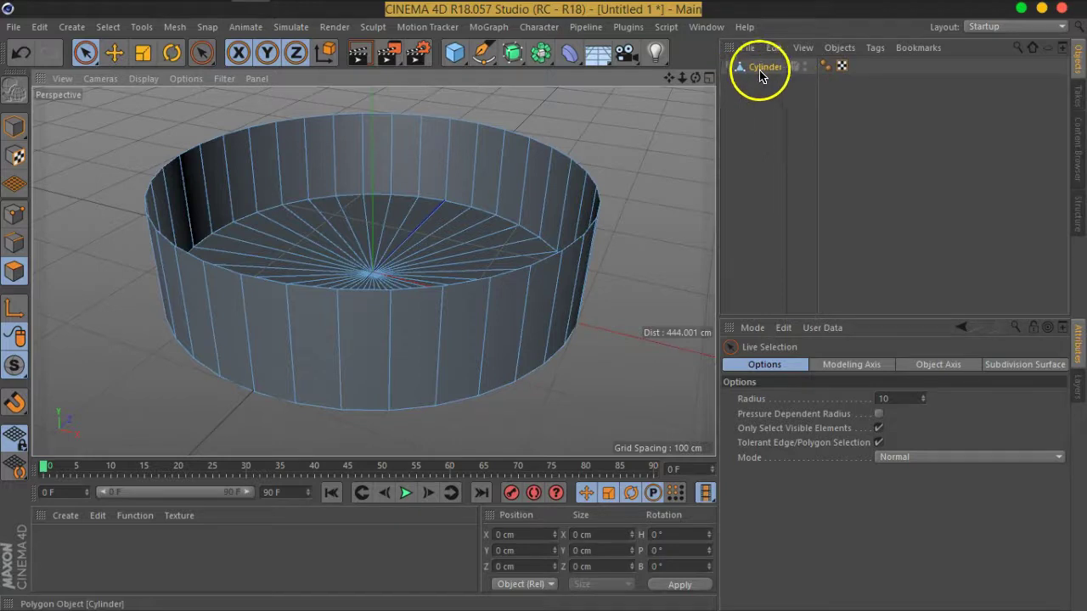
mouse_move(451, 175)
left_mouse_down("alt")
mouse_move(417, 253)
mouse_move(371, 274)
left_mouse_up("alt")
mouse_move(405, 363)
left_mouse_down("alt")
mouse_move(405, 330)
mouse_move(417, 320)
mouse_move(406, 316)
left_mouse_up("alt")
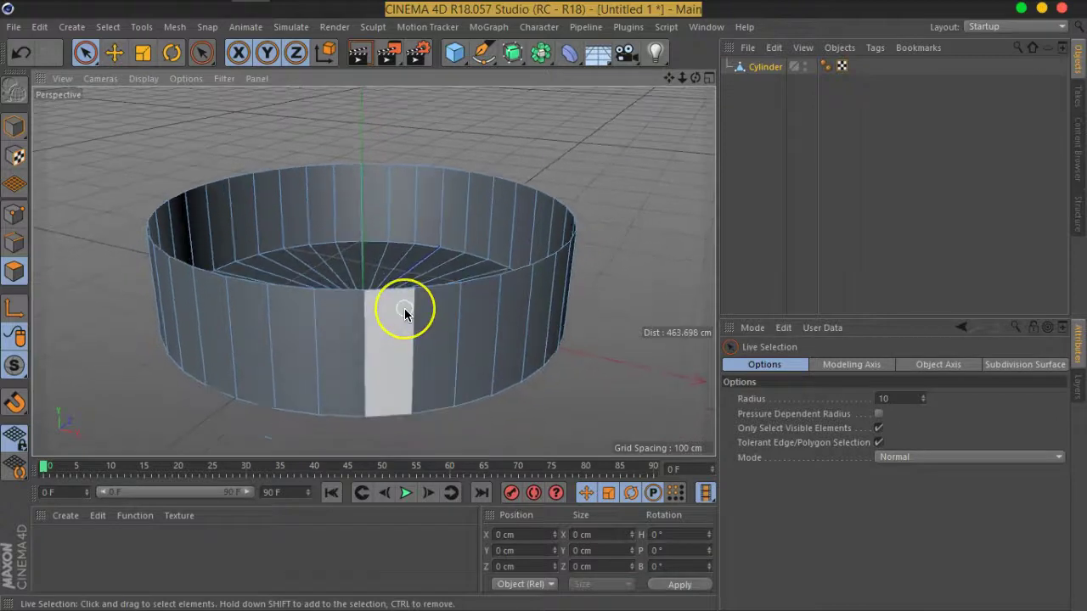
mouse_move(404, 312)
left_mouse_down("alt")
mouse_move(413, 323)
mouse_move(417, 225)
mouse_move(418, 286)
left_mouse_up("alt")
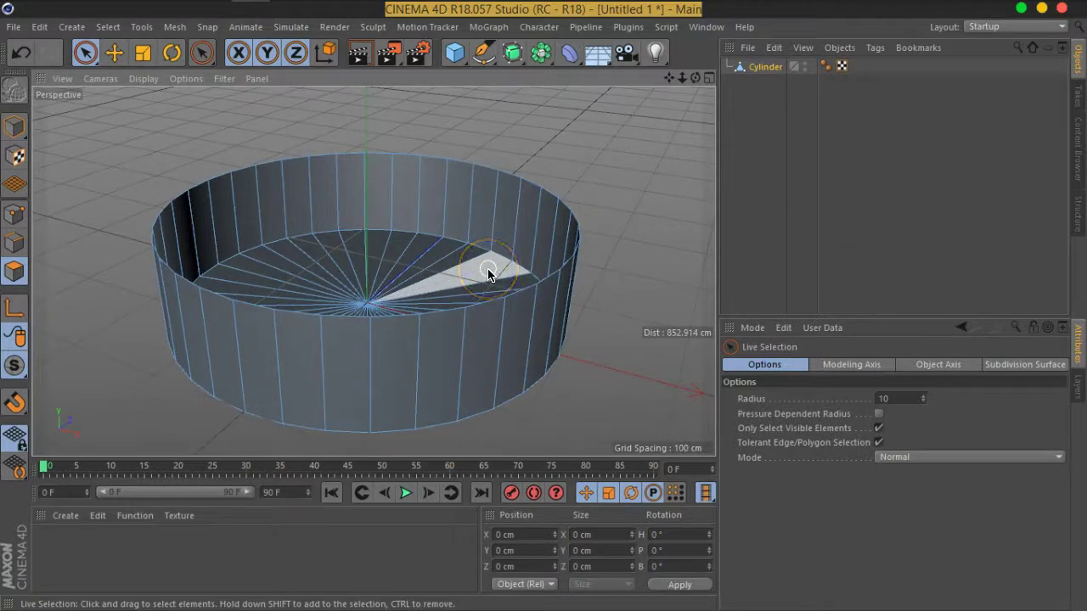
In Points mode, zoom in on the inner wall and pick a top-rim point
left_click(7, 249)
left_click(7, 215)
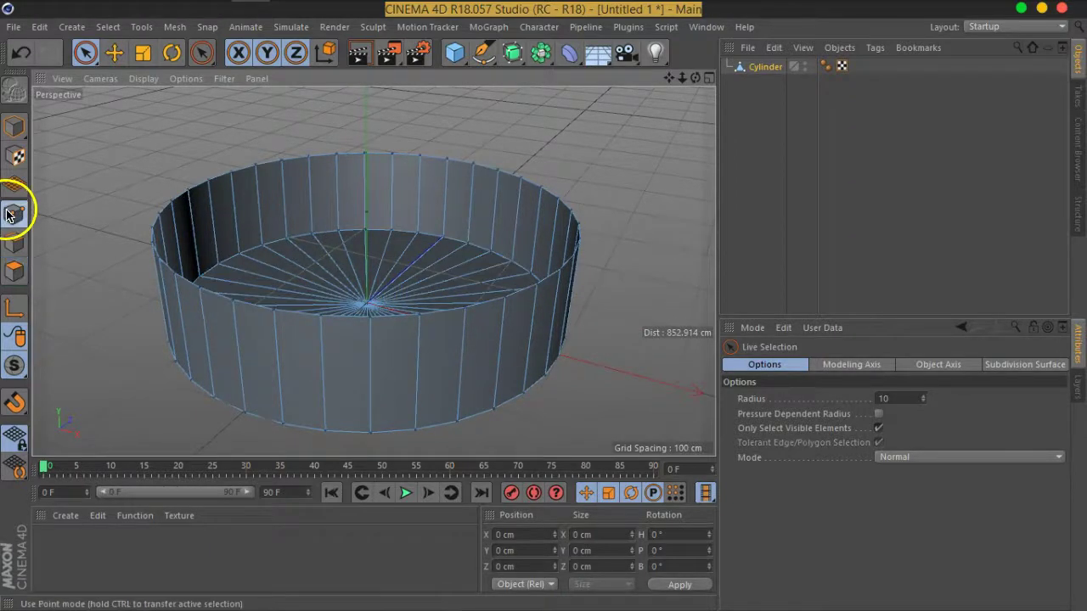
right_click_drag(436, 213, 424, 258, "alt")
mouse_move(335, 302)
right_mouse_down("alt")
mouse_move(306, 257)
mouse_move(333, 175)
mouse_move(346, 200)
right_mouse_up("alt")
left_click_drag(346, 199, 265, 162, "alt")
left_click(253, 153)
mouse_move(369, 195)
right_mouse_down("alt")
mouse_move(315, 235)
mouse_move(332, 192)
mouse_move(367, 163)
mouse_move(381, 260)
mouse_move(342, 289)
mouse_move(386, 309)
mouse_move(385, 274)
mouse_move(345, 210)
right_mouse_up("alt")
left_click(354, 242)
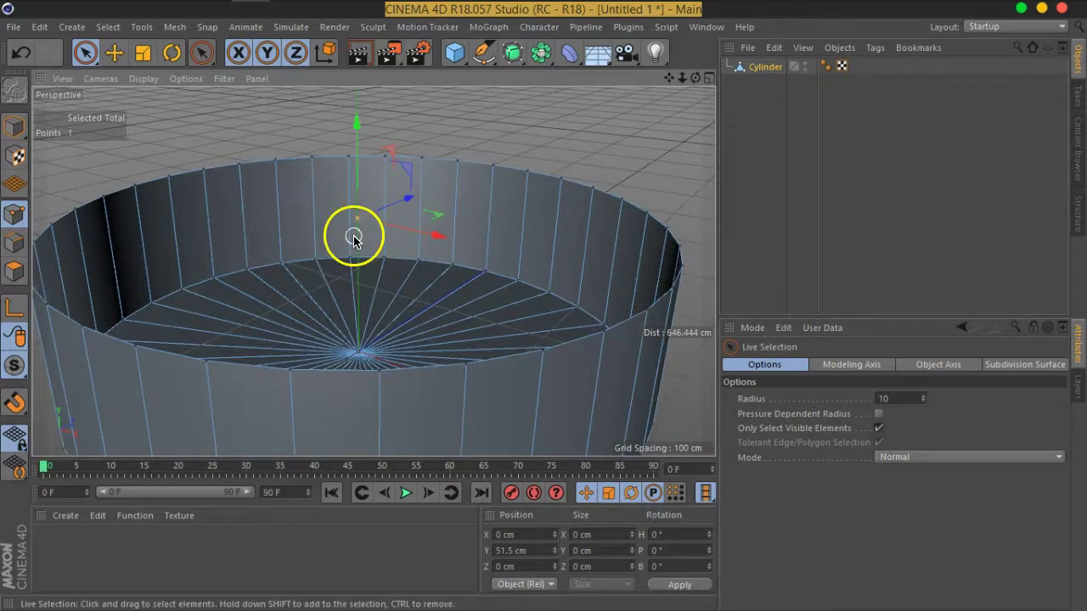
mouse_move(487, 312)
left_mouse_down("alt")
mouse_move(424, 292)
mouse_move(408, 303)
mouse_move(435, 276)
left_mouse_up("alt")
left_click(434, 358)
mouse_move(427, 417)
left_mouse_down("alt")
mouse_move(444, 407)
mouse_move(453, 371)
mouse_move(432, 315)
mouse_move(432, 368)
mouse_move(493, 378)
mouse_move(415, 388)
mouse_move(247, 364)
mouse_move(191, 317)
mouse_move(124, 320)
mouse_move(332, 382)
mouse_move(280, 359)
mouse_move(337, 400)
left_mouse_up("alt")
mouse_move(313, 360)
left_mouse_down("alt")
mouse_move(238, 351)
mouse_move(381, 400)
mouse_move(413, 355)
left_mouse_up("alt")
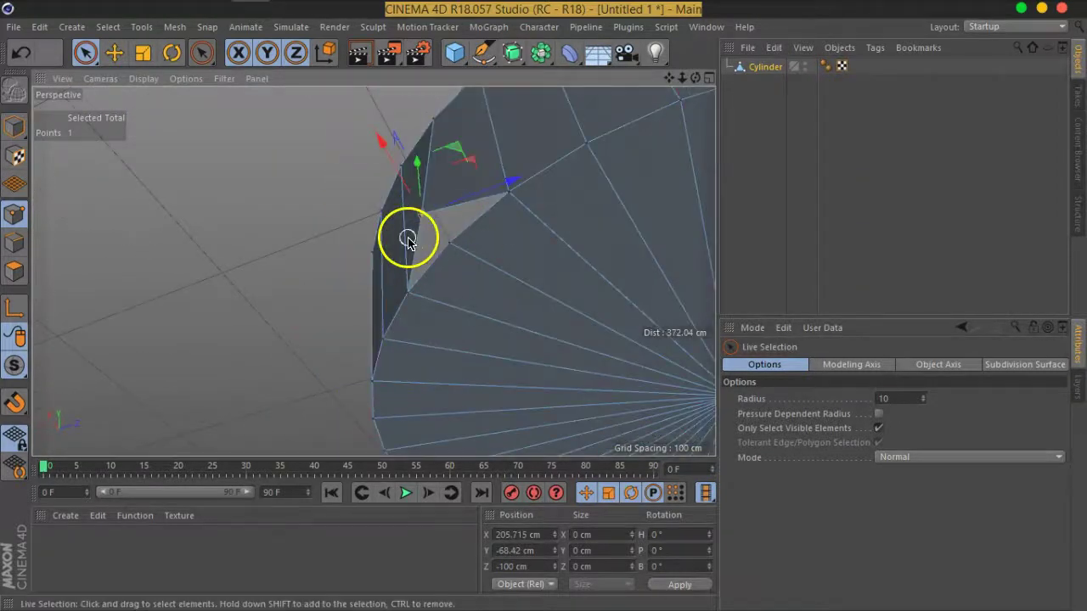
mouse_move(468, 226)
left_mouse_down("alt")
mouse_move(534, 340)
mouse_move(485, 214)
mouse_move(275, 258)
mouse_move(368, 320)
left_mouse_up("alt")
key("ctrl+z")
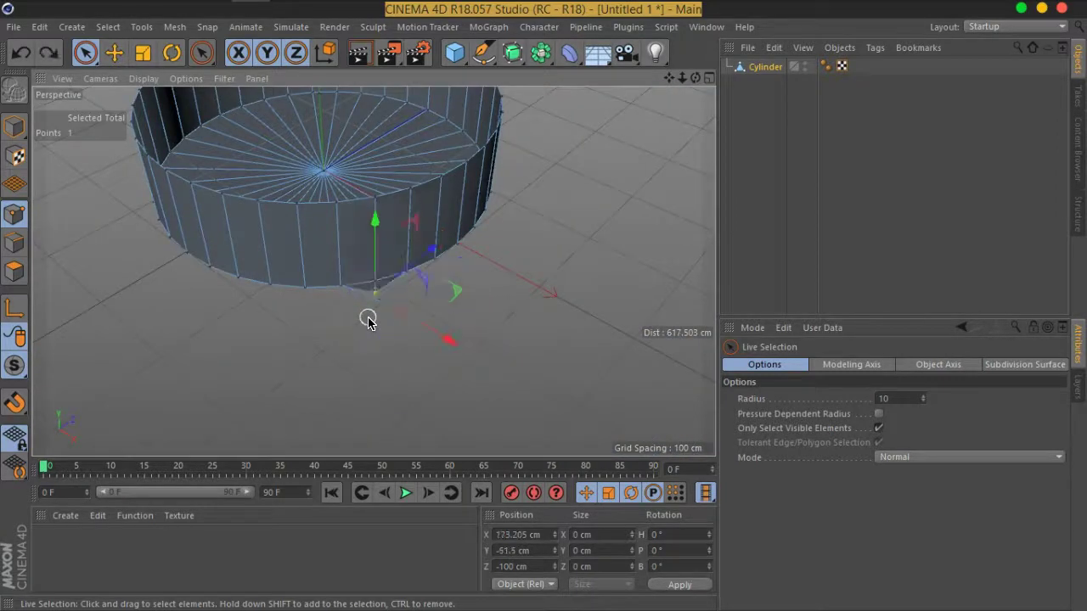
key("h")
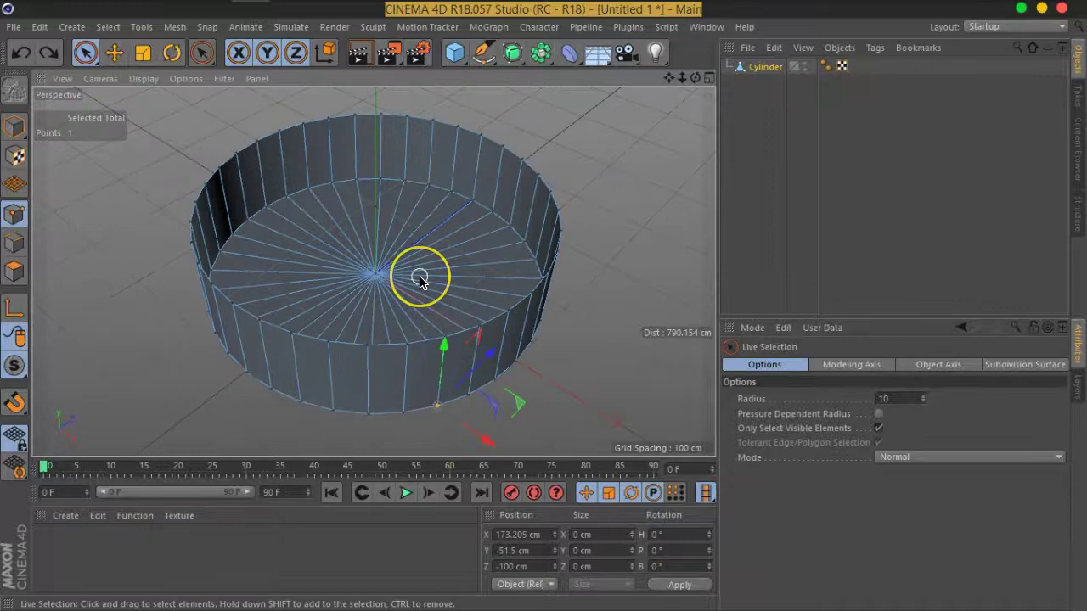
key("ctrl+a")
Run Optimize to merge duplicate points, cutting the count from 146 to 73
right_click(367, 245)
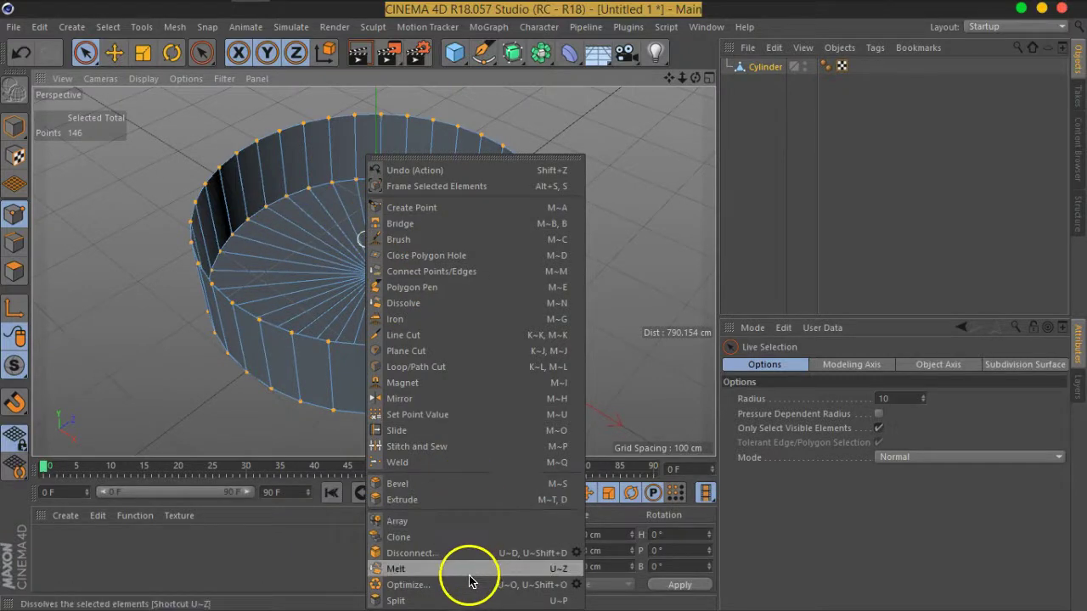
left_click(441, 585)
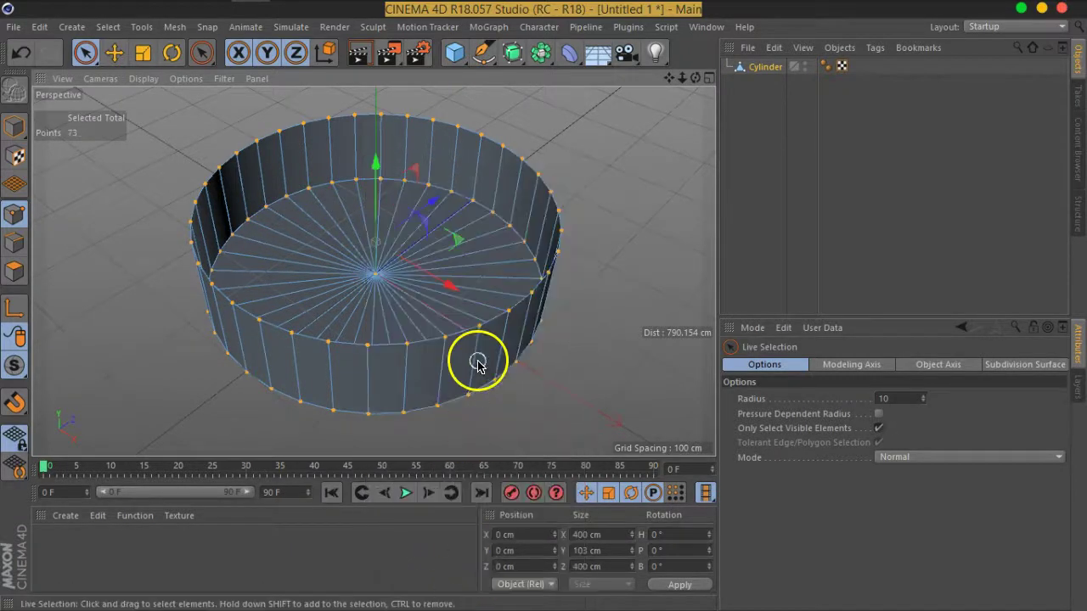
mouse_move(501, 383)
left_mouse_down("alt")
mouse_move(505, 298)
mouse_move(539, 304)
mouse_move(509, 345)
mouse_move(463, 252)
mouse_move(449, 280)
mouse_move(453, 323)
mouse_move(461, 311)
mouse_move(449, 320)
mouse_move(444, 311)
left_mouse_up("alt")
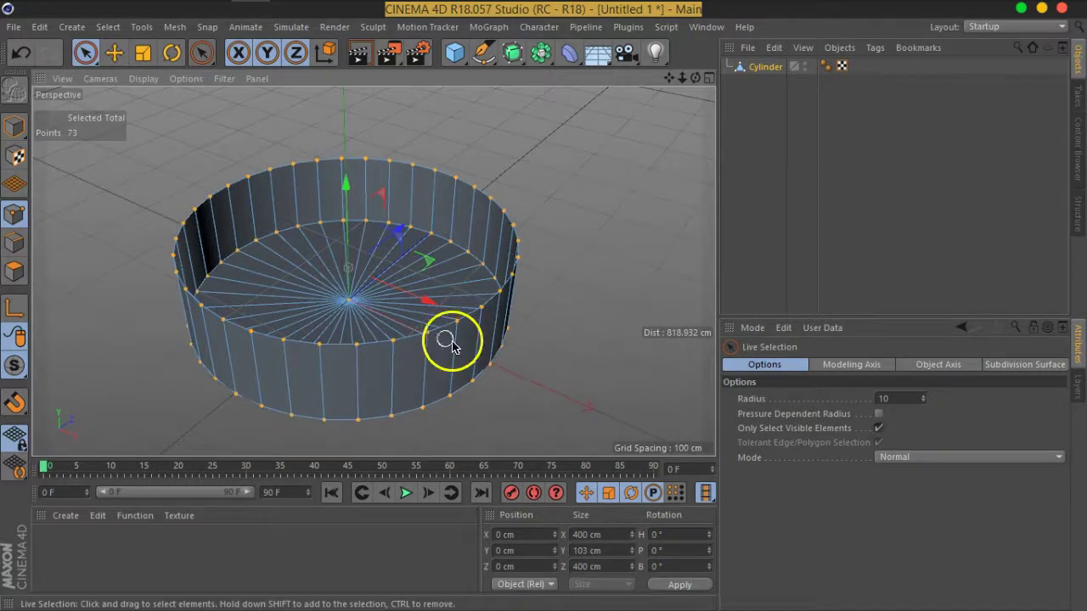
scroll(359, 297, "up", 3)
Select all 36 bottom-cap polygons and delete them
left_click(14, 271)
left_click(278, 337)
mouse_move(278, 337)
left_mouse_down()
mouse_move(328, 252)
mouse_move(342, 340)
mouse_move(358, 290)
left_mouse_up()
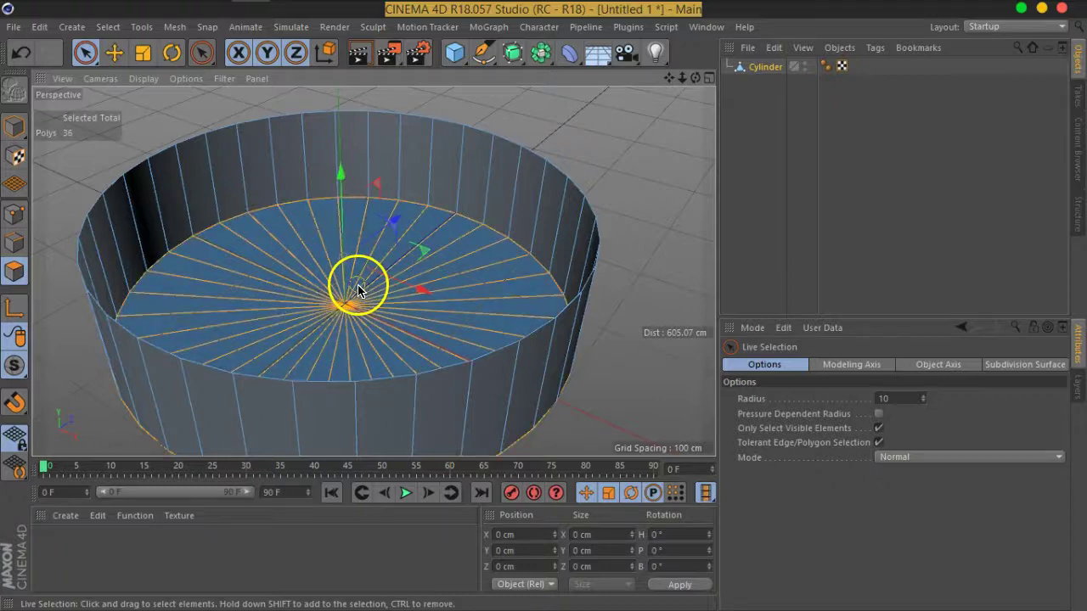
key("Delete")
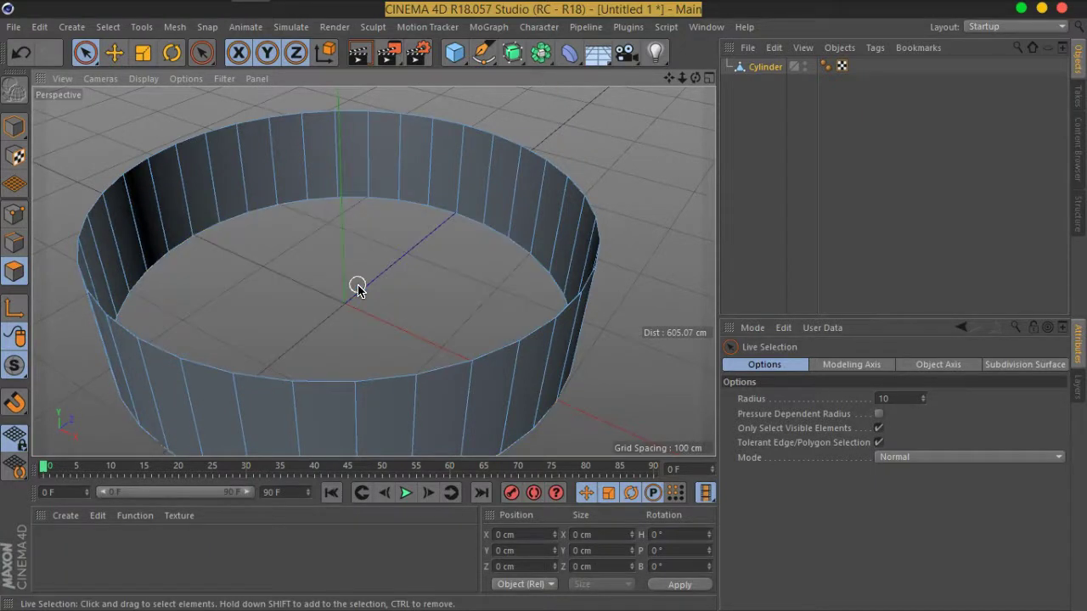
Select all points and Optimize to remove the stray centre point, leaving 72
left_click(15, 214)
key("ctrl+a")
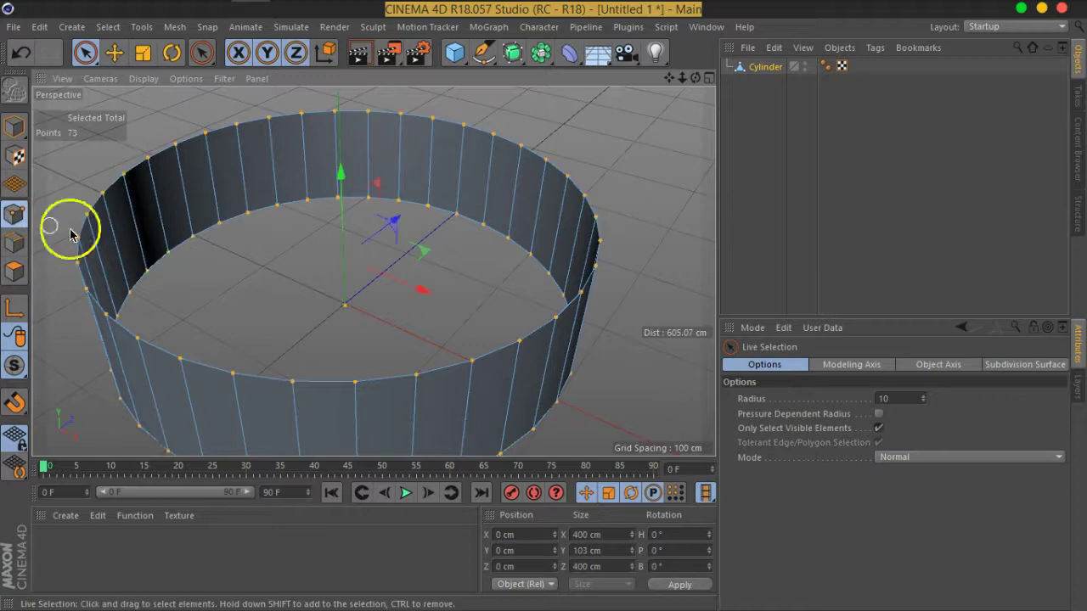
right_click(345, 308)
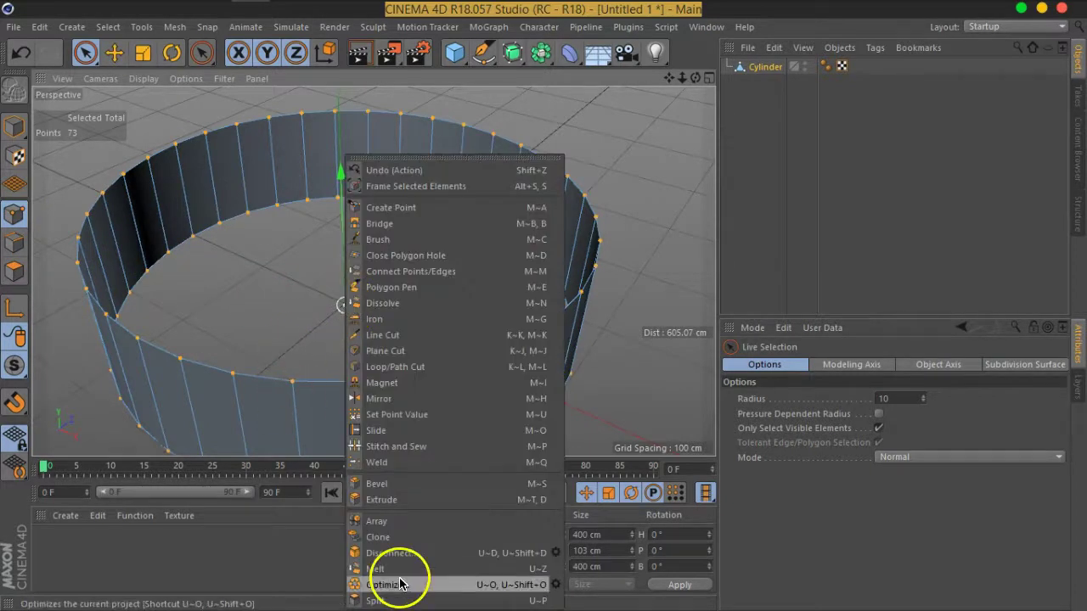
left_click(389, 580)
Zoom and orbit to check the open-ended tube, then clear the point selection
scroll(357, 293, "down", 2)
scroll(408, 306, "down", 3)
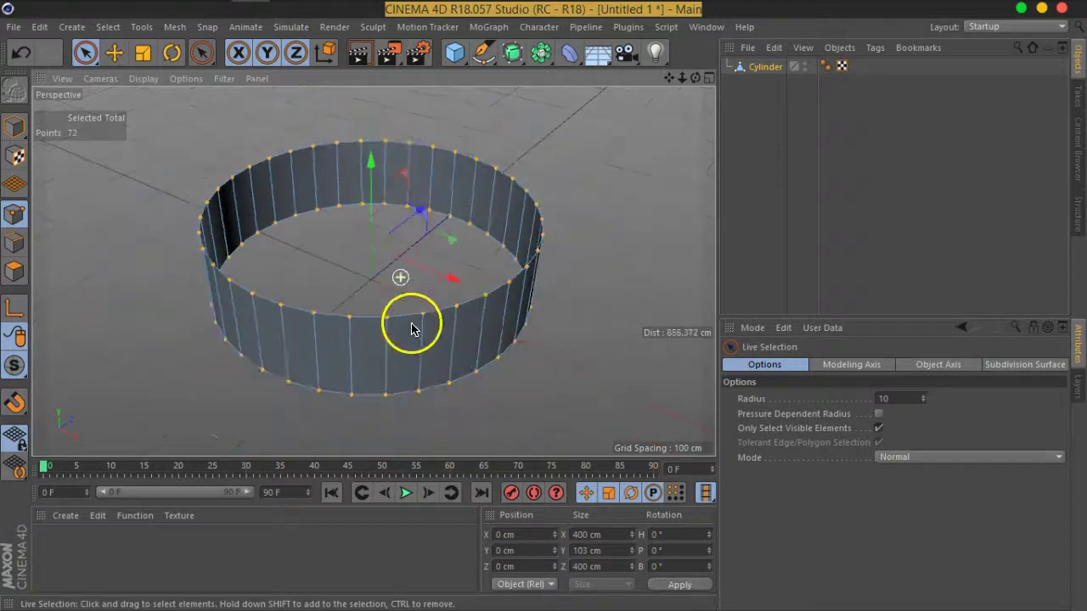
scroll(416, 314, "down", 1)
scroll(420, 302, "down", 1)
scroll(423, 297, "up", 2)
scroll(400, 274, "up", 3)
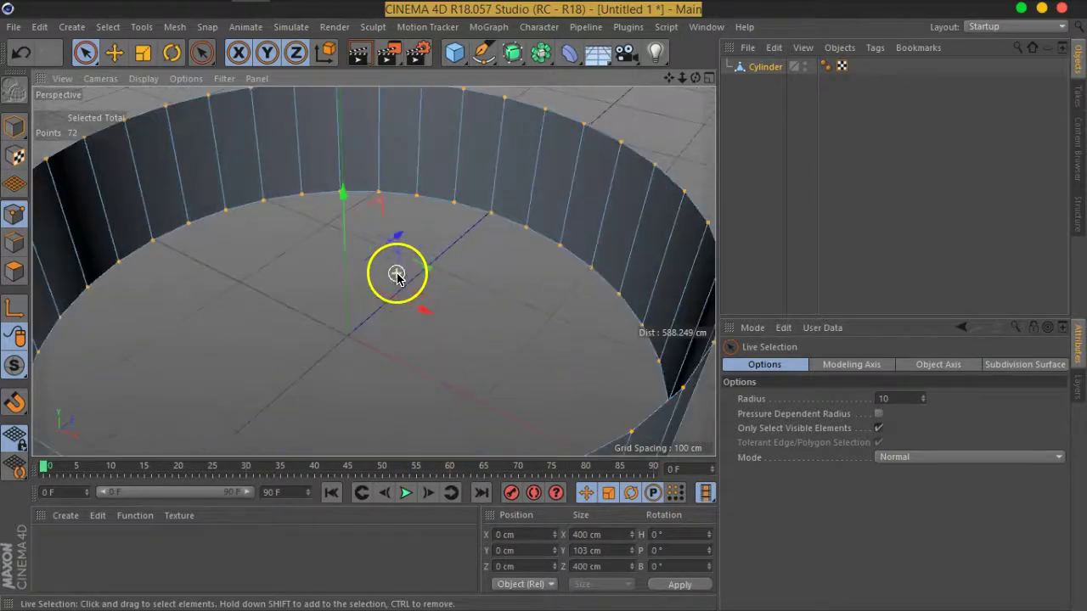
scroll(400, 275, "down", 2)
scroll(408, 291, "down", 1)
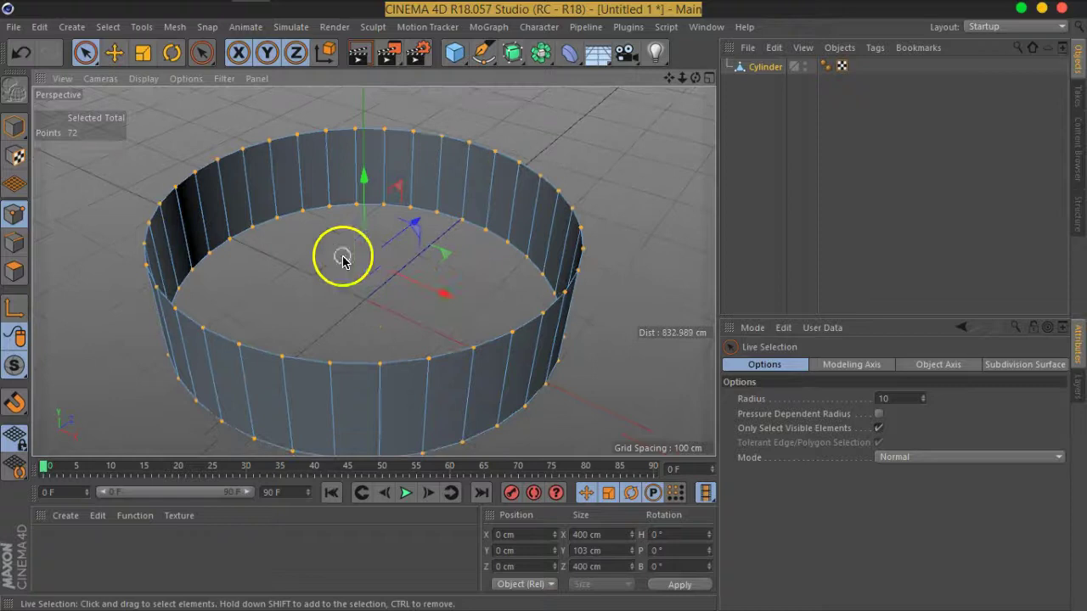
mouse_move(369, 298)
left_mouse_down("alt")
mouse_move(344, 297)
mouse_move(369, 320)
mouse_move(393, 284)
left_mouse_up("alt")
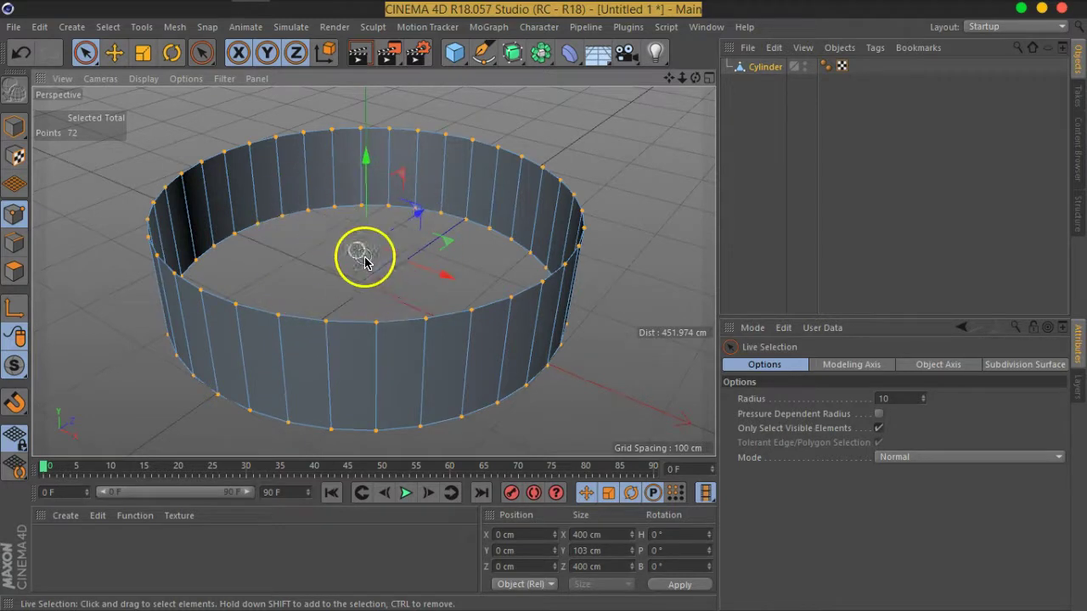
left_click_drag(400, 114, 433, 126)
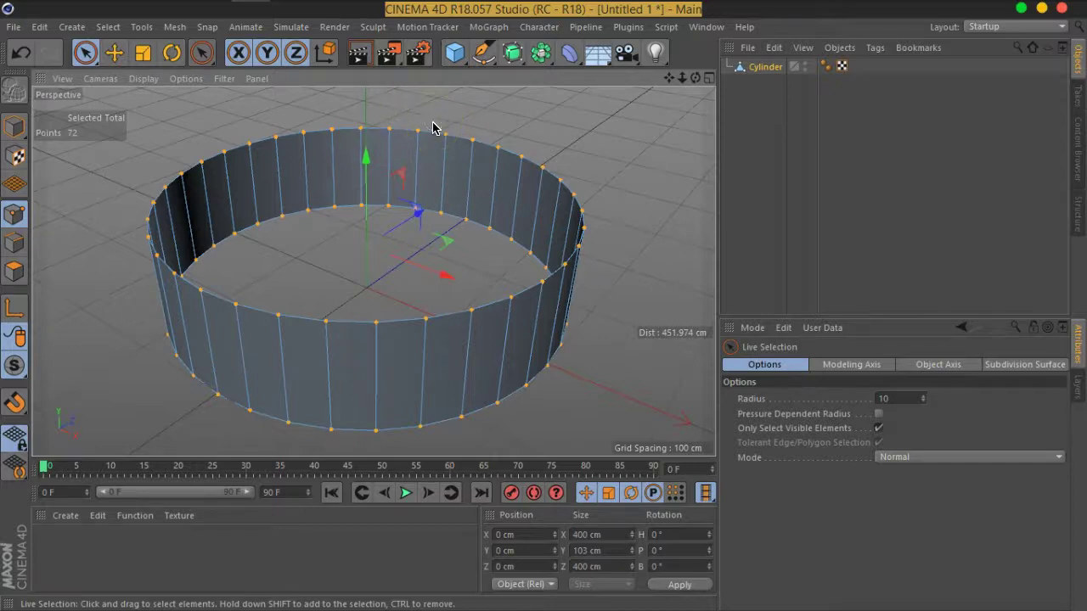
left_click(433, 128)
left_click(417, 175)
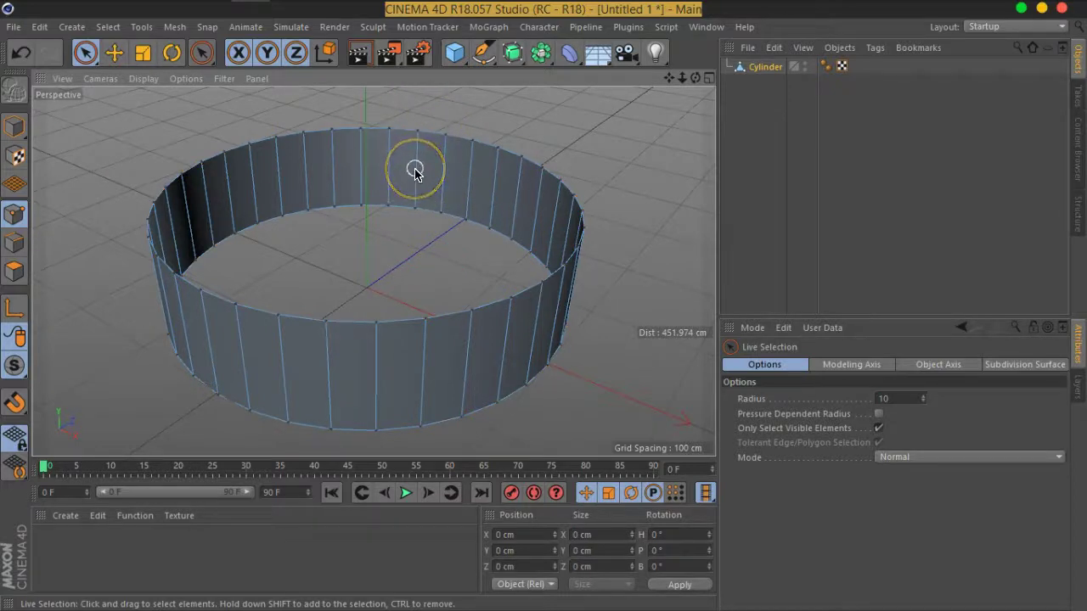
Use Close Polygon Hole to cap the drum's open bottom and top with single faces
right_click(415, 174)
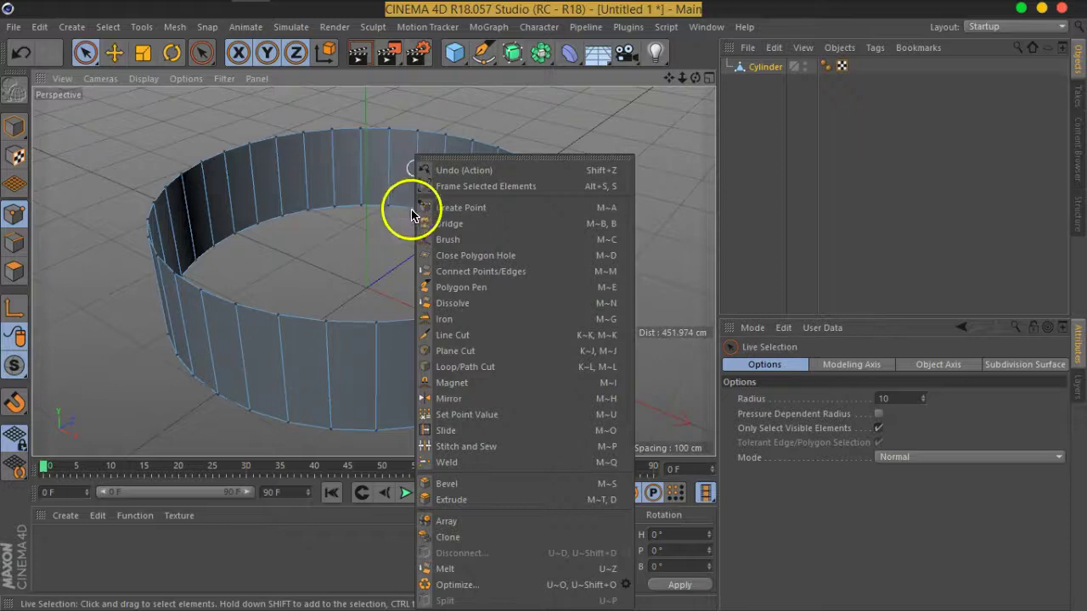
left_click(487, 256)
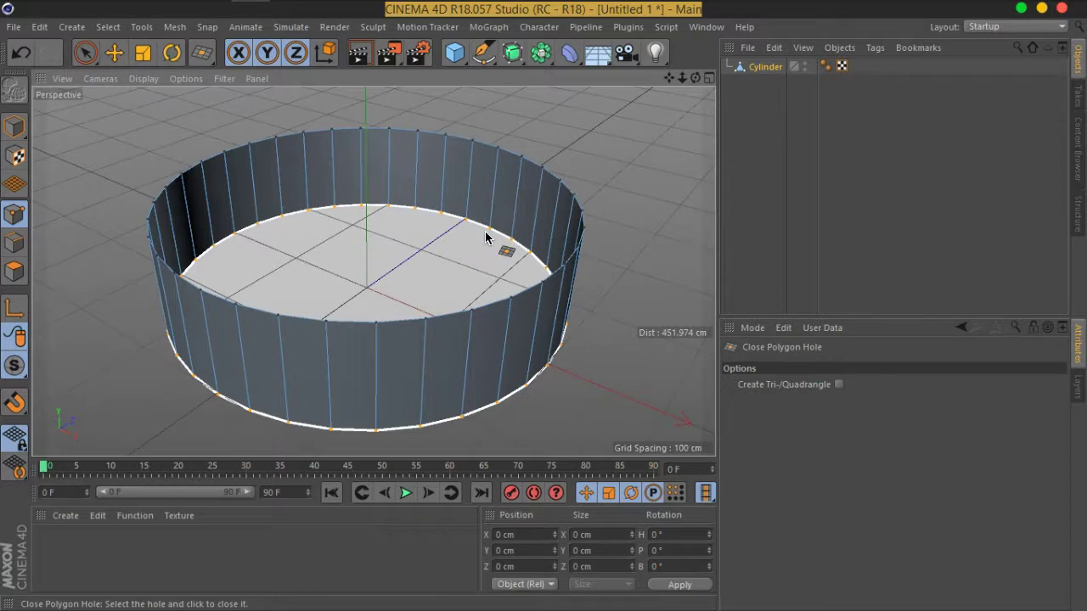
left_click(485, 237)
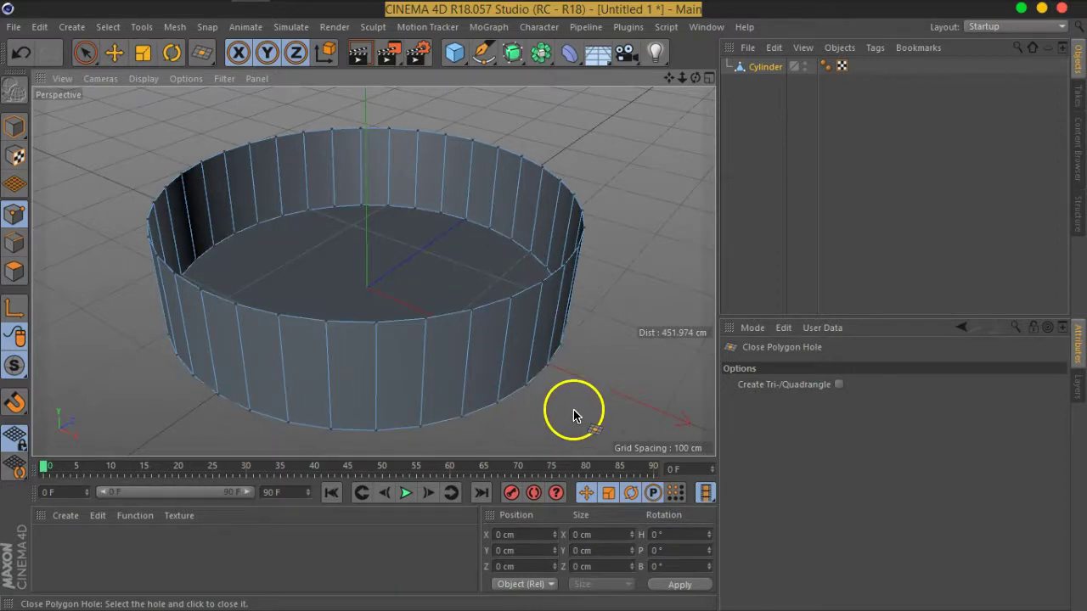
left_click(528, 159)
mouse_move(534, 371)
left_mouse_down("alt")
mouse_move(416, 317)
mouse_move(413, 243)
mouse_move(437, 322)
mouse_move(322, 226)
mouse_move(355, 293)
left_mouse_up("alt")
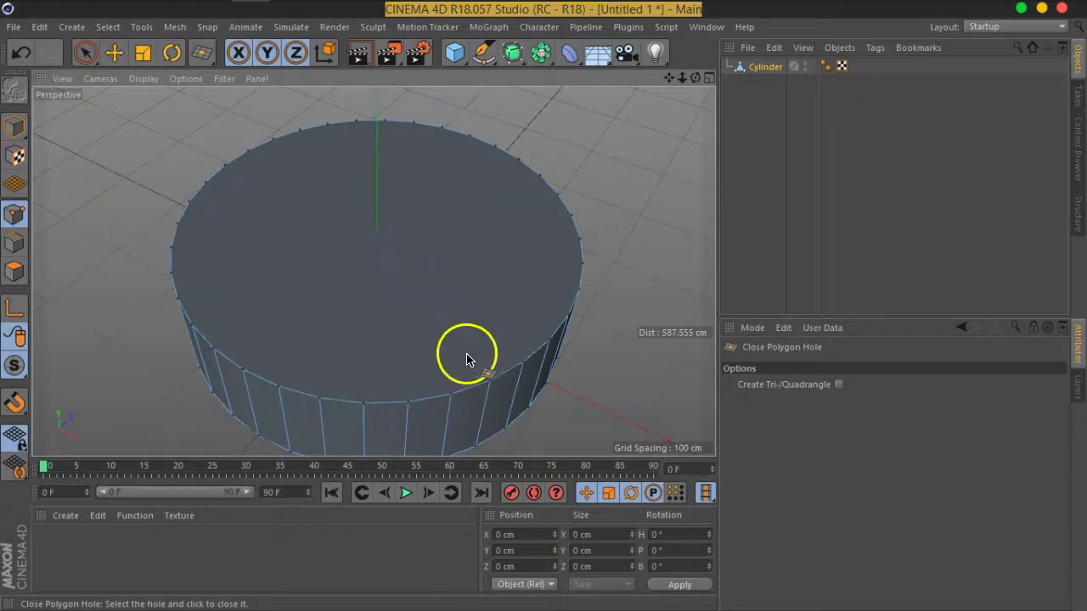
mouse_move(456, 323)
left_mouse_down("alt")
mouse_move(448, 264)
mouse_move(501, 339)
left_mouse_up("alt")
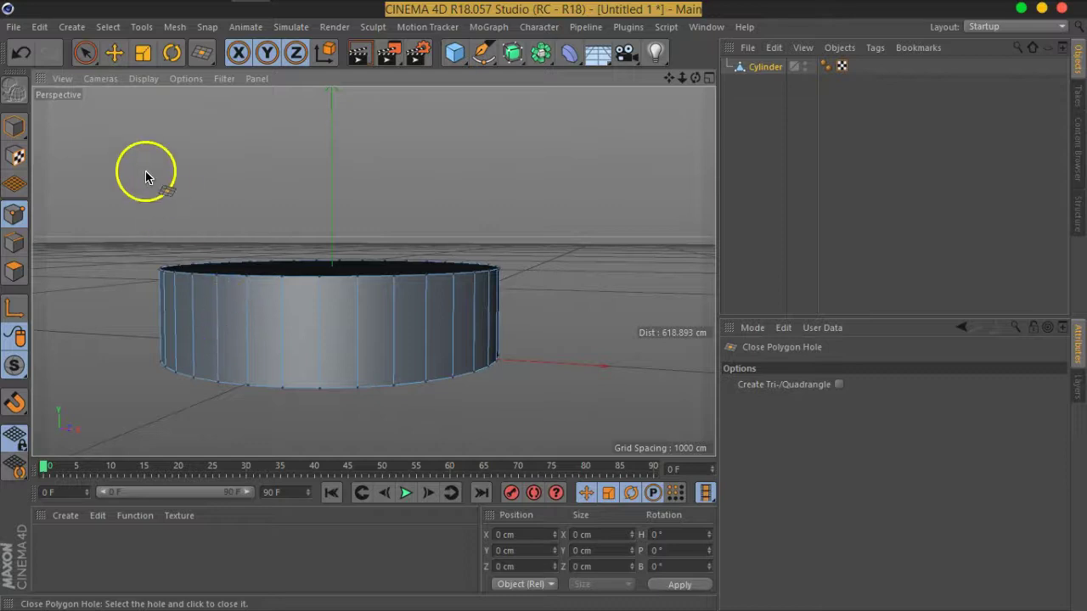
Switch to Rectangle Selection in Points mode and test-select the cylinder's top rim
left_click(85, 54)
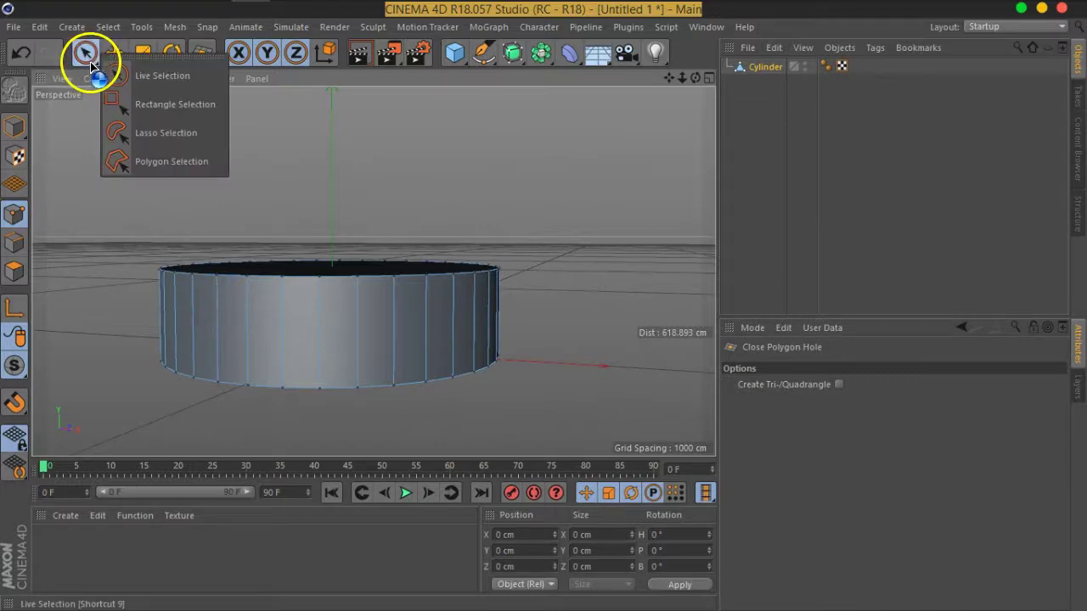
left_click(175, 105)
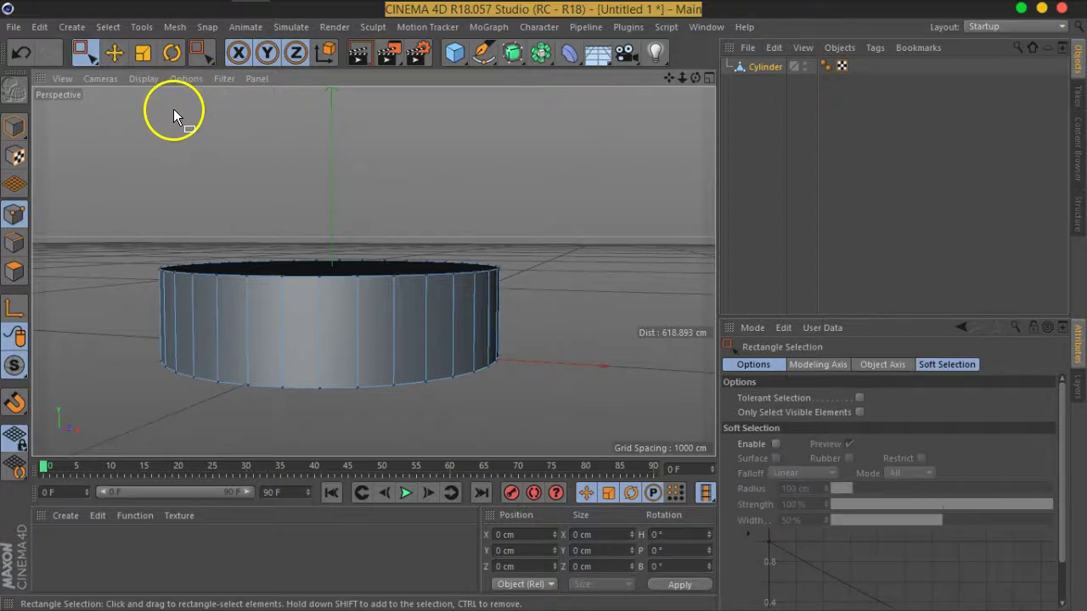
left_click(14, 215)
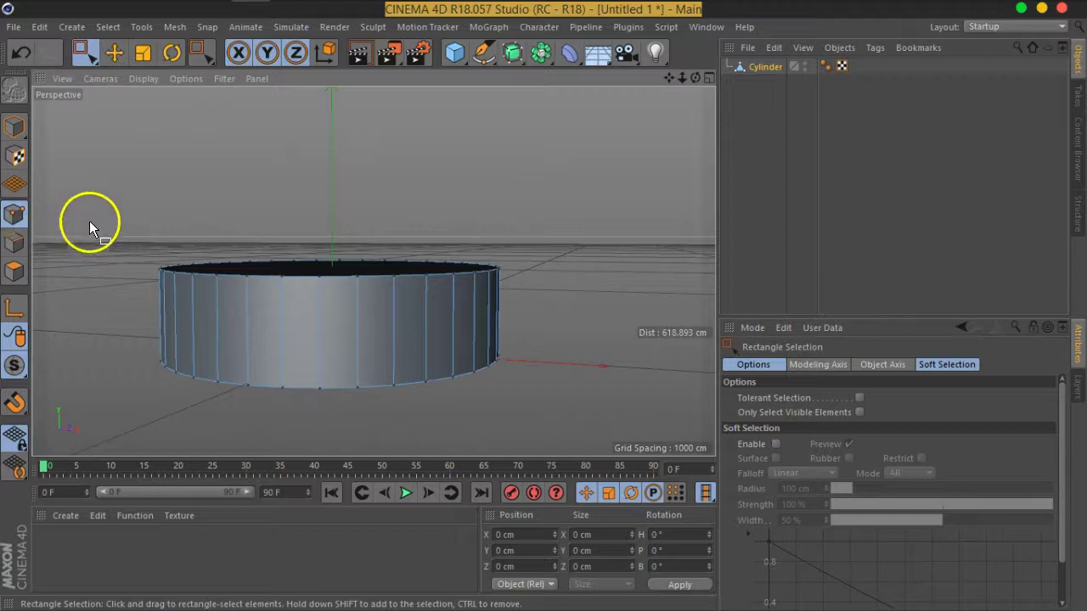
left_click_drag(102, 239, 543, 309)
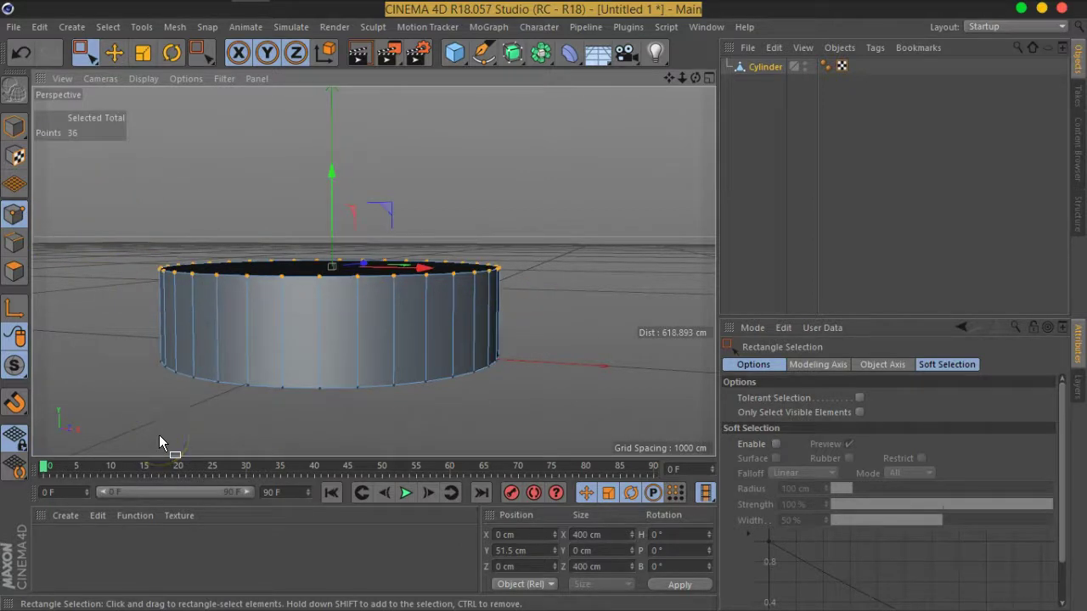
left_click_drag(429, 376, 447, 303, "alt")
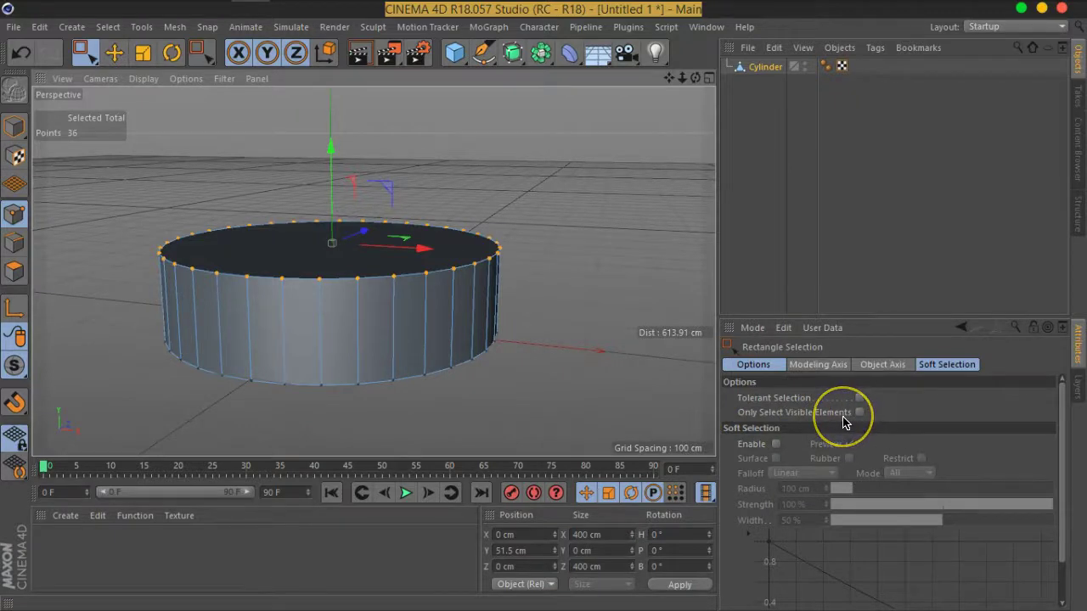
Clear the point selection, keep Rectangle Selection active, and orbit to a near-level side view
left_click(745, 195)
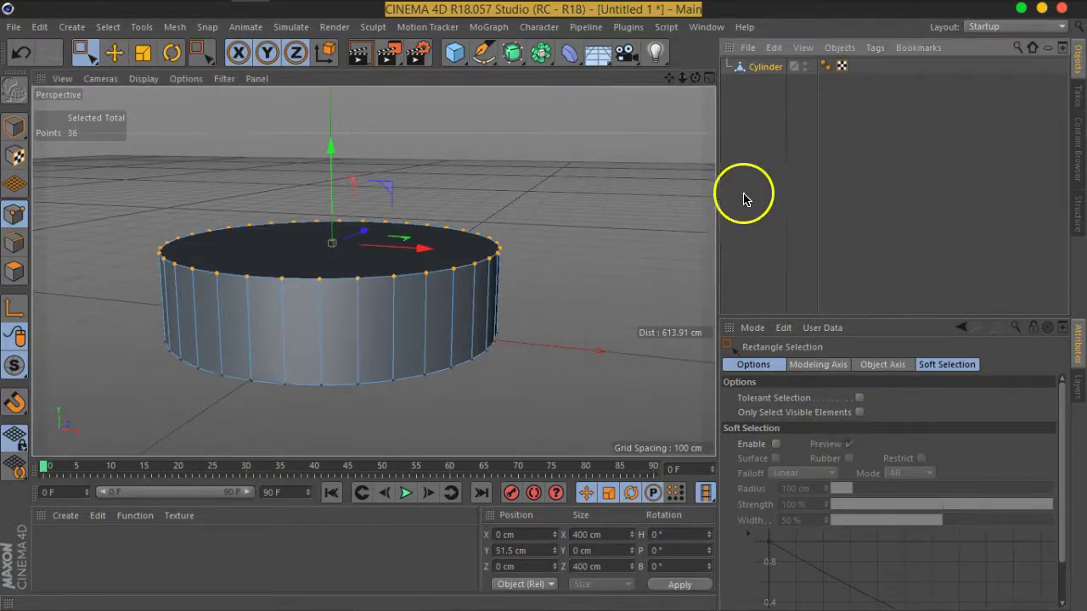
left_click(756, 67)
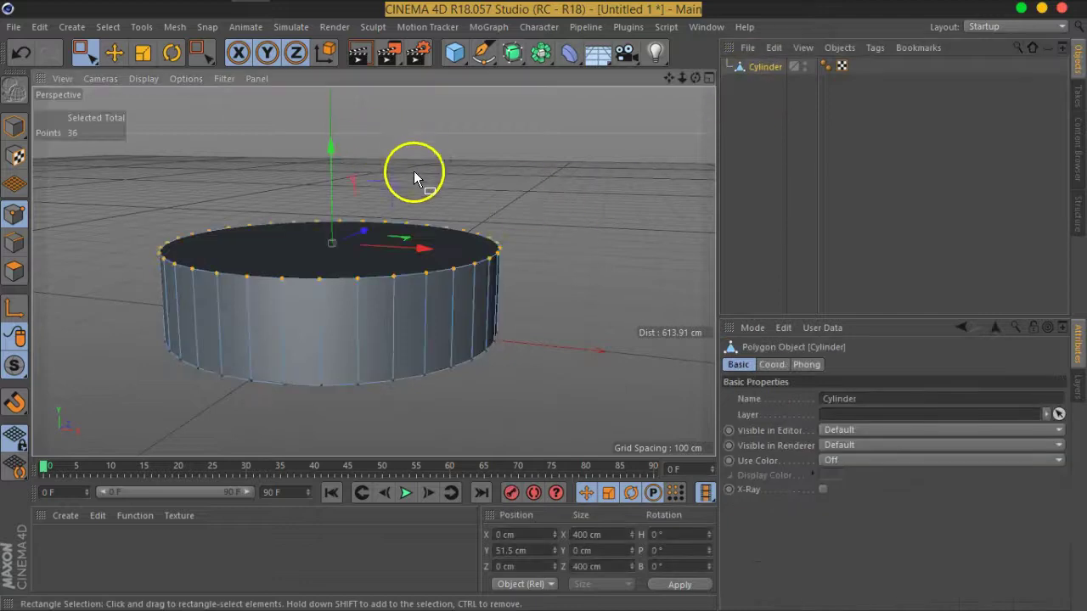
left_click_drag(85, 52, 112, 75)
left_click(238, 166)
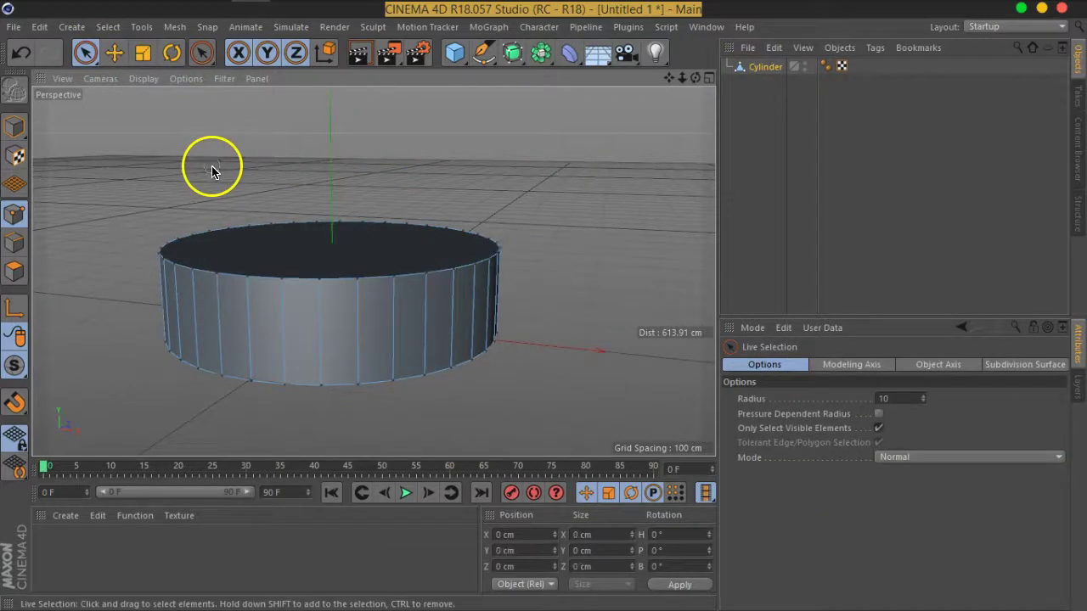
left_click_drag(85, 52, 136, 101)
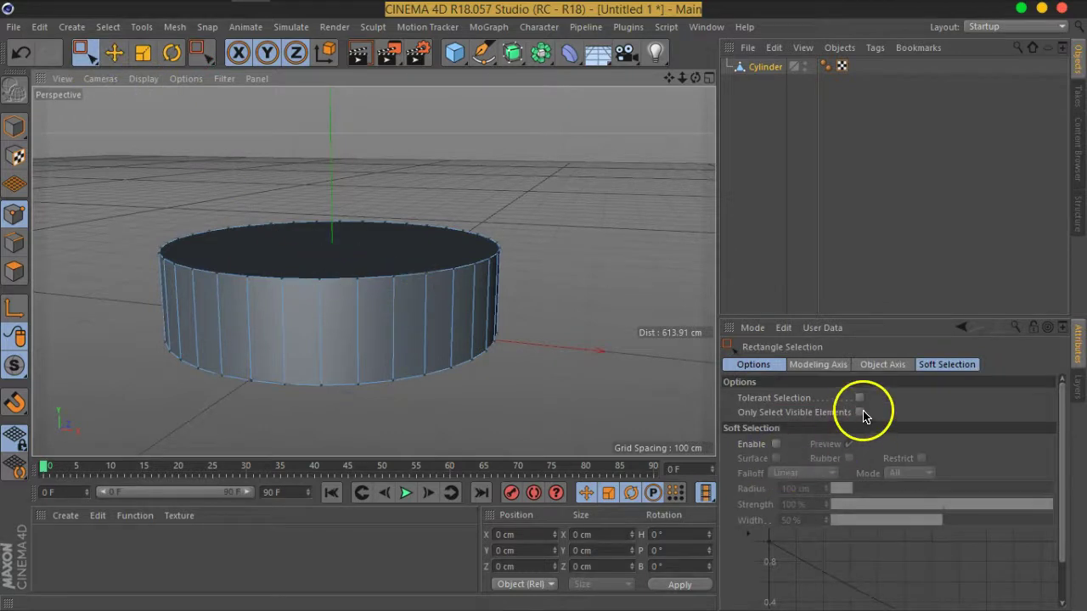
left_click_drag(263, 403, 285, 330, "alt")
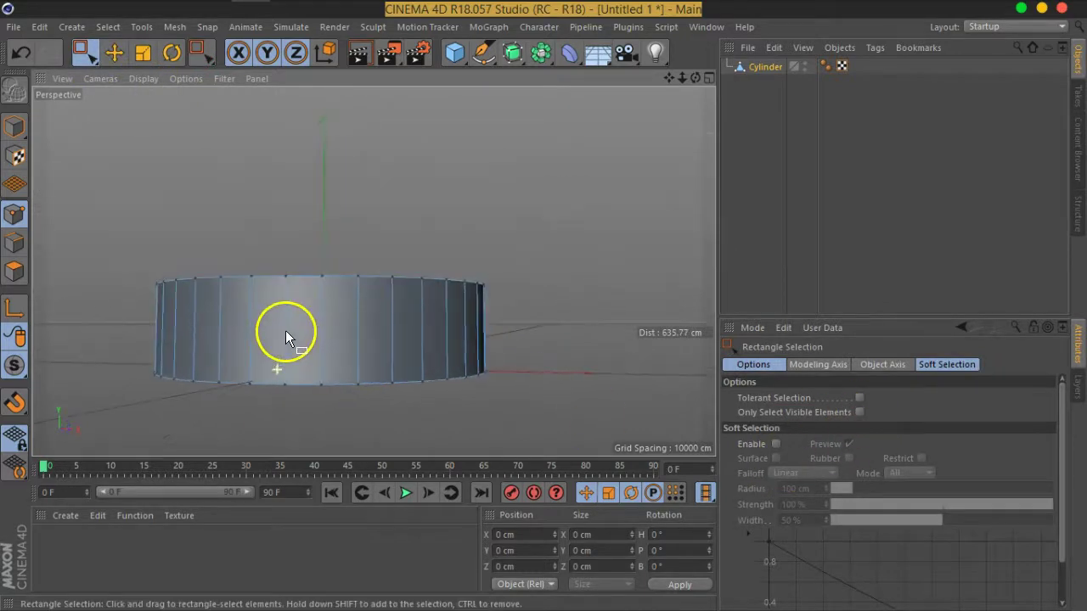
mouse_move(366, 379)
left_mouse_down("alt")
mouse_move(373, 318)
mouse_move(398, 271)
mouse_move(411, 276)
mouse_move(453, 251)
left_mouse_up("alt")
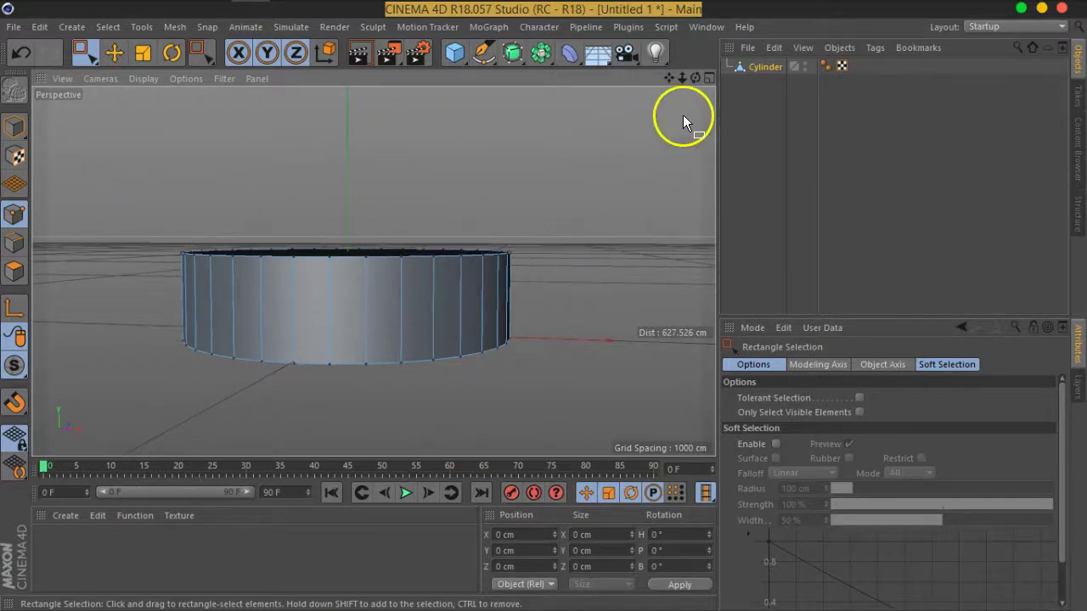
Maximise the Front view and rectangle-select the visible top row of points
left_click(708, 78)
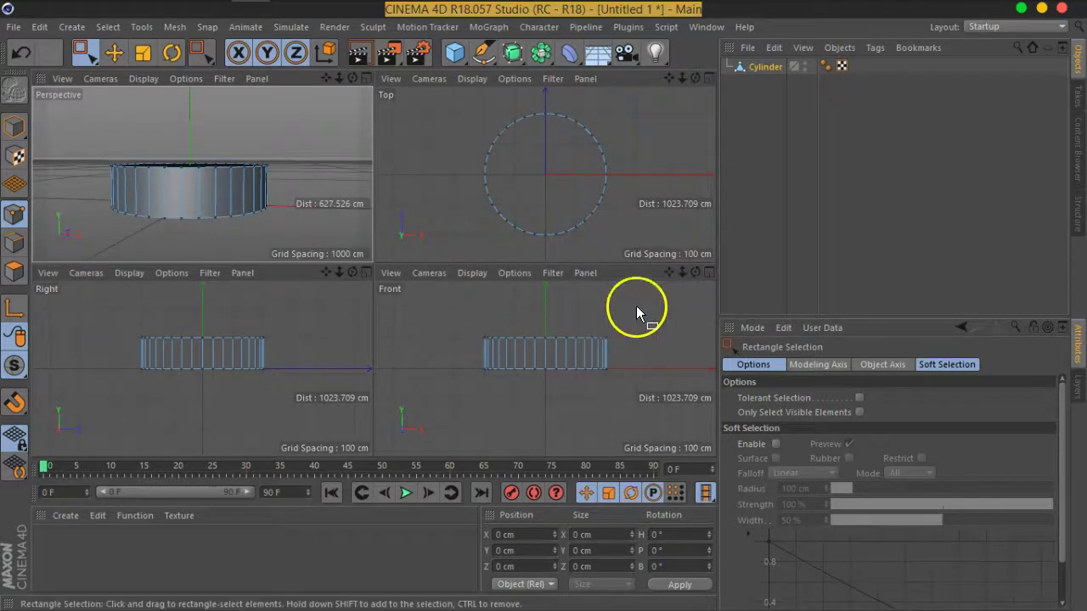
left_click(708, 272)
scroll(255, 221, "up", 3)
scroll(425, 238, "up", 3)
middle_click_drag(490, 252, 357, 243)
scroll(357, 243, "down", 1)
left_click_drag(56, 147, 605, 242)
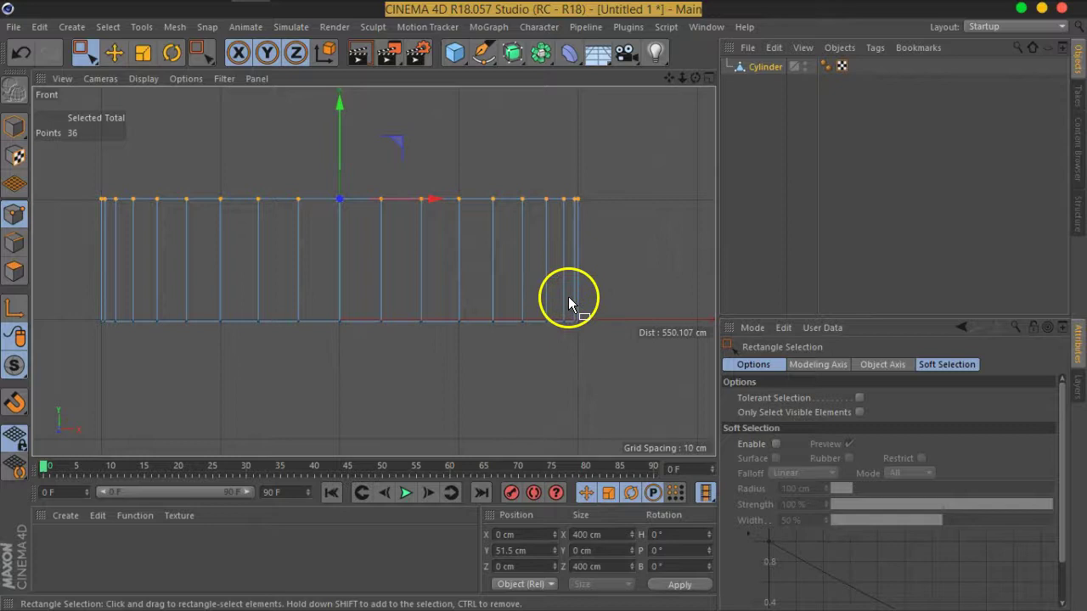
left_click(859, 412)
mouse_move(653, 155)
left_mouse_down()
mouse_move(294, 229)
mouse_move(89, 233)
left_mouse_up()
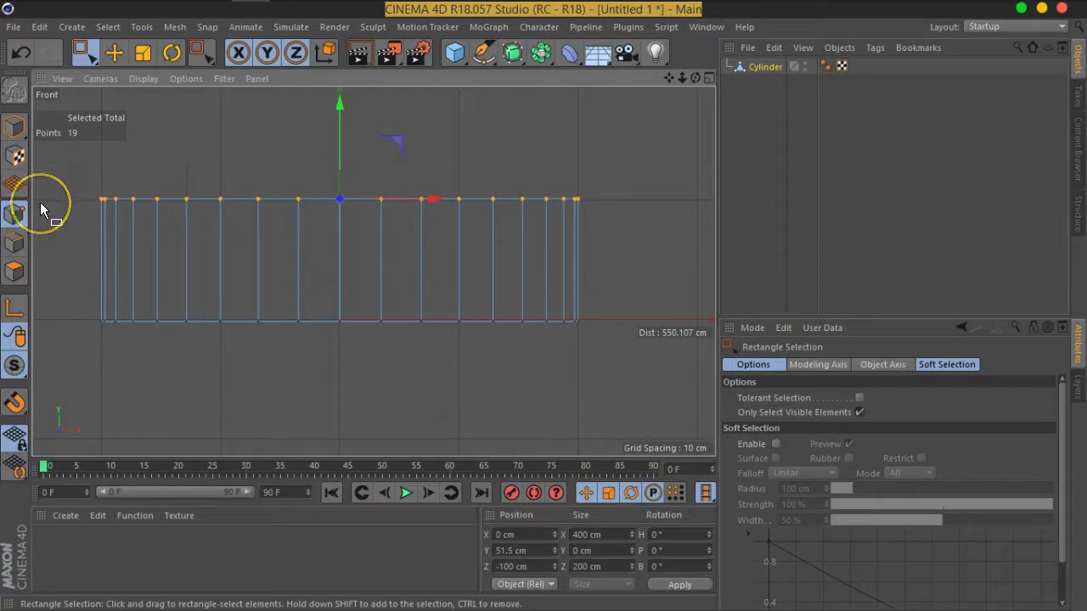
Untick Only Select Visible Elements and marquee-select all 36 top-rim points
left_click(709, 78)
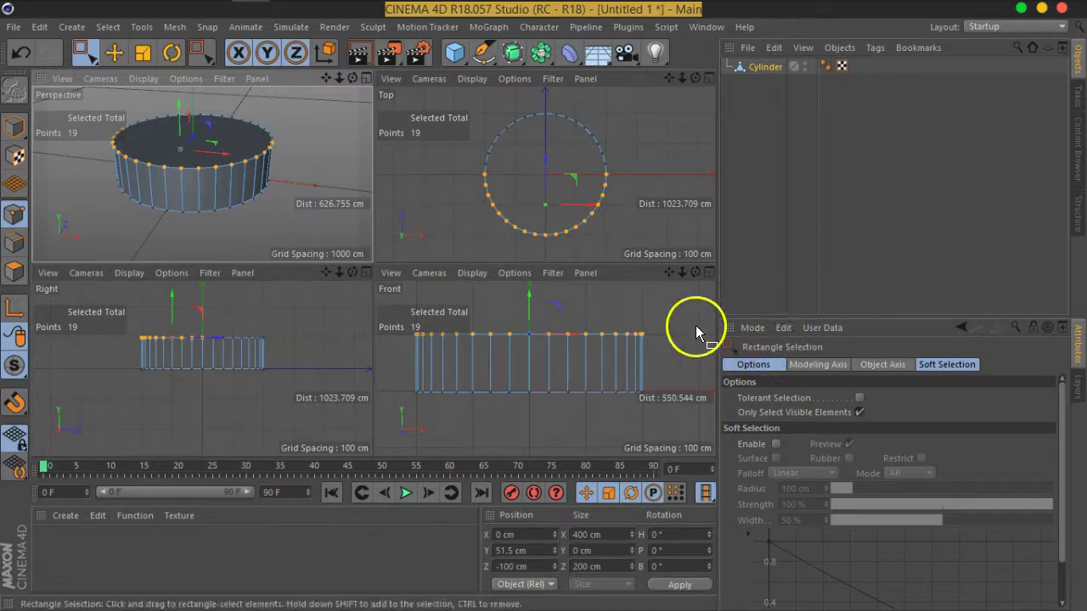
left_click(648, 285)
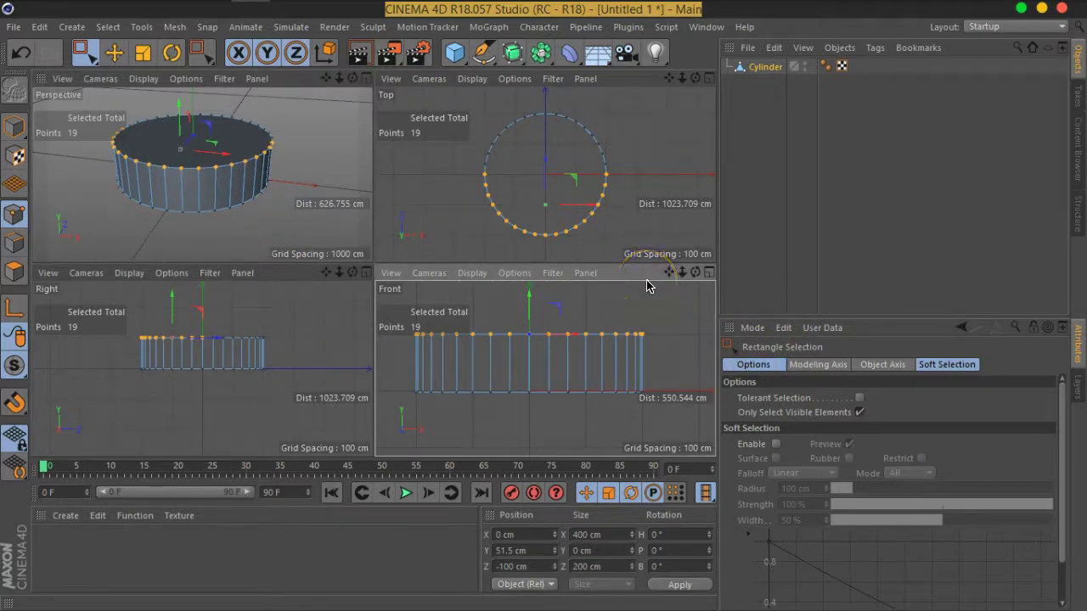
scroll(620, 312, "down", 2)
scroll(605, 322, "down", 2)
scroll(606, 328, "down", 1)
left_click(858, 412)
left_click_drag(671, 344, 434, 386)
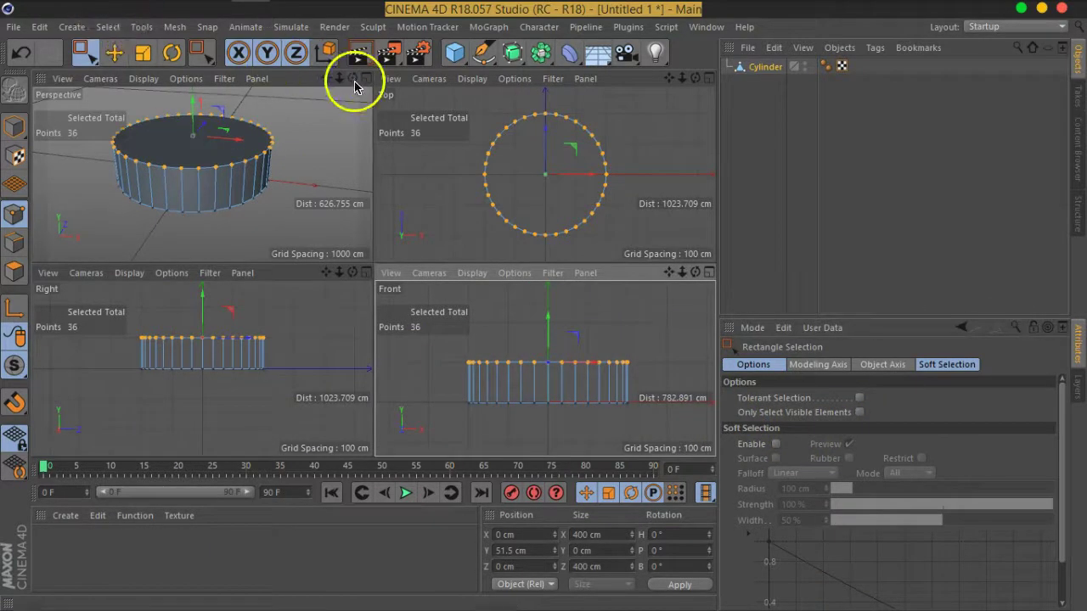
left_click(366, 78)
Drag the 36 selected rim points up along Y to 103.104 cm
left_click_drag(478, 283, 434, 310, "alt")
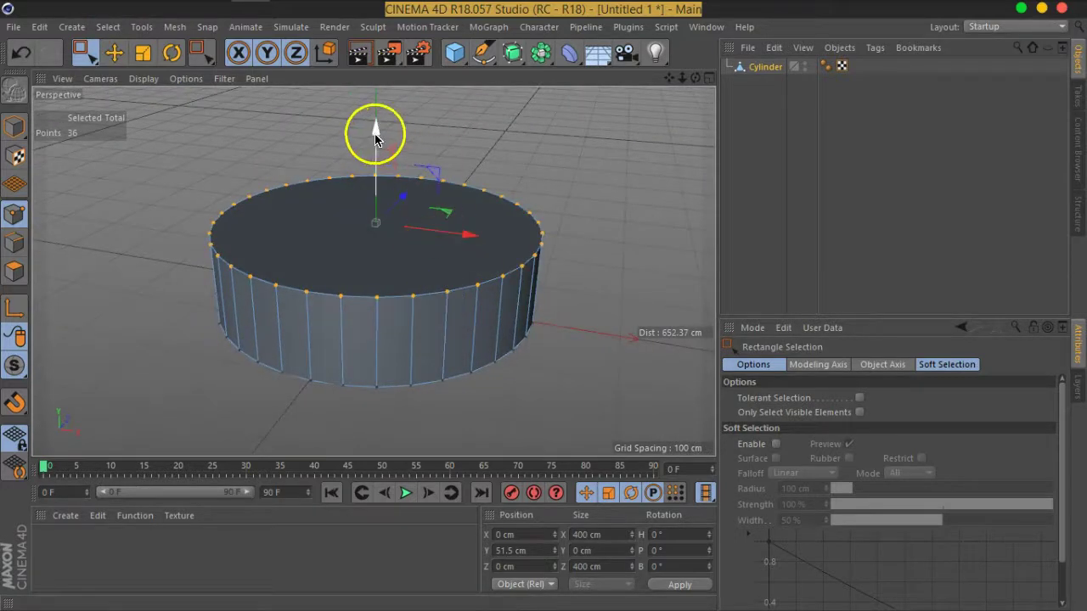
left_click_drag(376, 136, 382, 93)
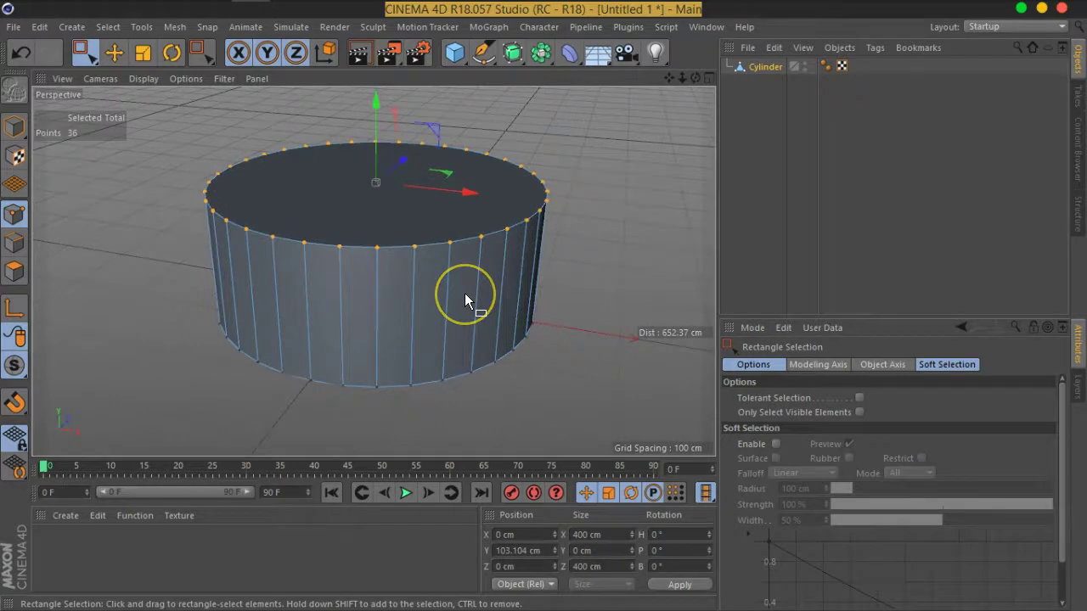
mouse_move(538, 330)
left_mouse_down("alt")
mouse_move(455, 347)
mouse_move(384, 316)
mouse_move(434, 340)
mouse_move(427, 319)
mouse_move(492, 288)
mouse_move(409, 279)
mouse_move(414, 245)
mouse_move(386, 283)
mouse_move(425, 332)
mouse_move(427, 282)
left_mouse_up("alt")
Deselect the rim points and switch to Polygon mode with Live Selection
scroll(386, 283, "up", 2)
left_click(426, 283)
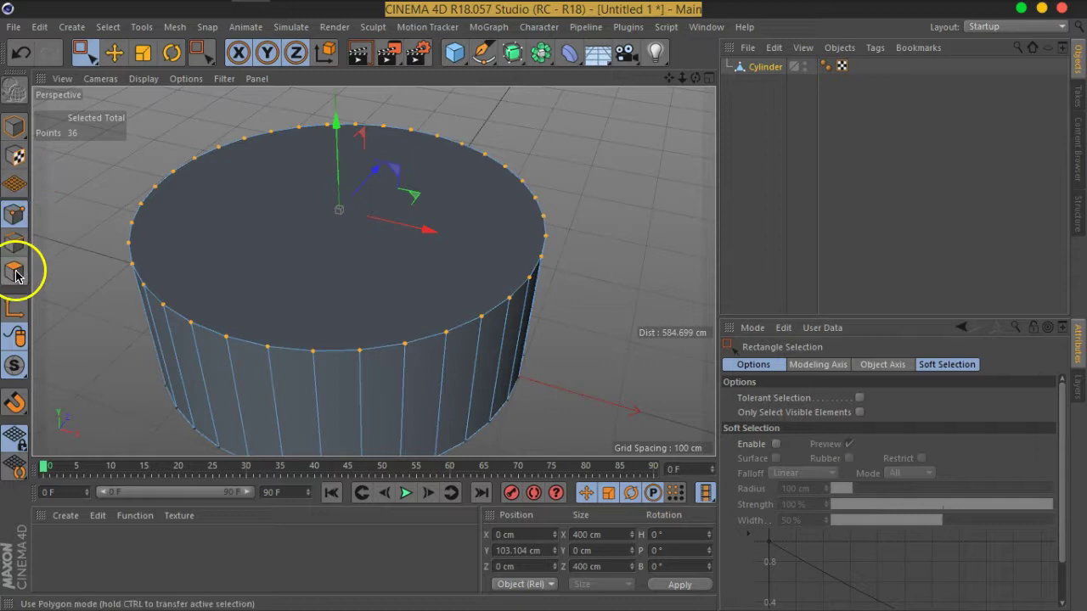
left_click(85, 52)
left_click(127, 75)
left_click(335, 228)
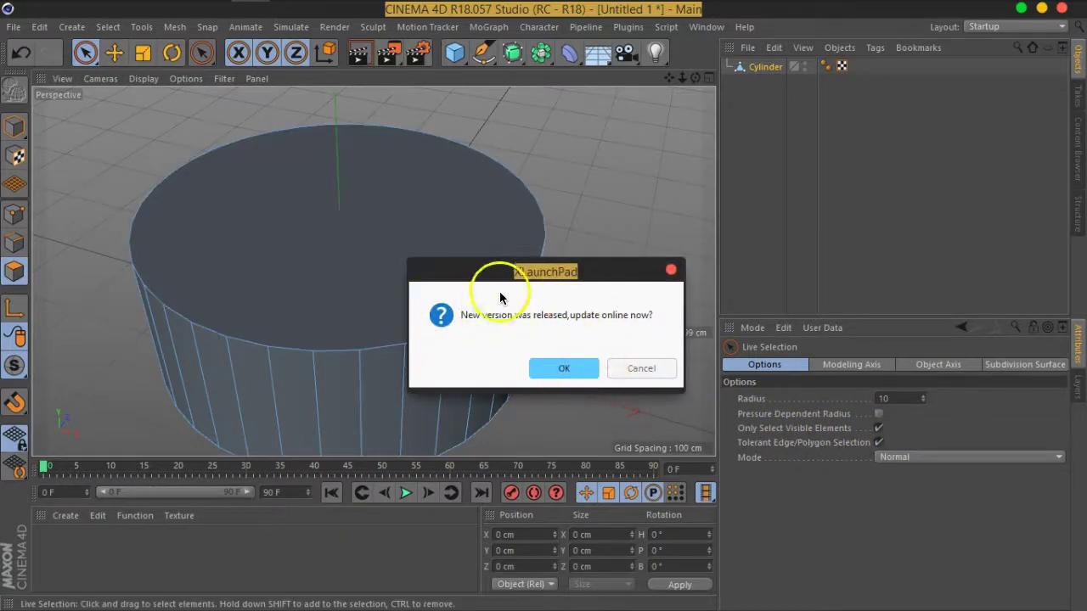
Cancel the XLaunchPad prompt, live-select the 22-polygon top cap, and dismiss the mesh menu
left_click(639, 368)
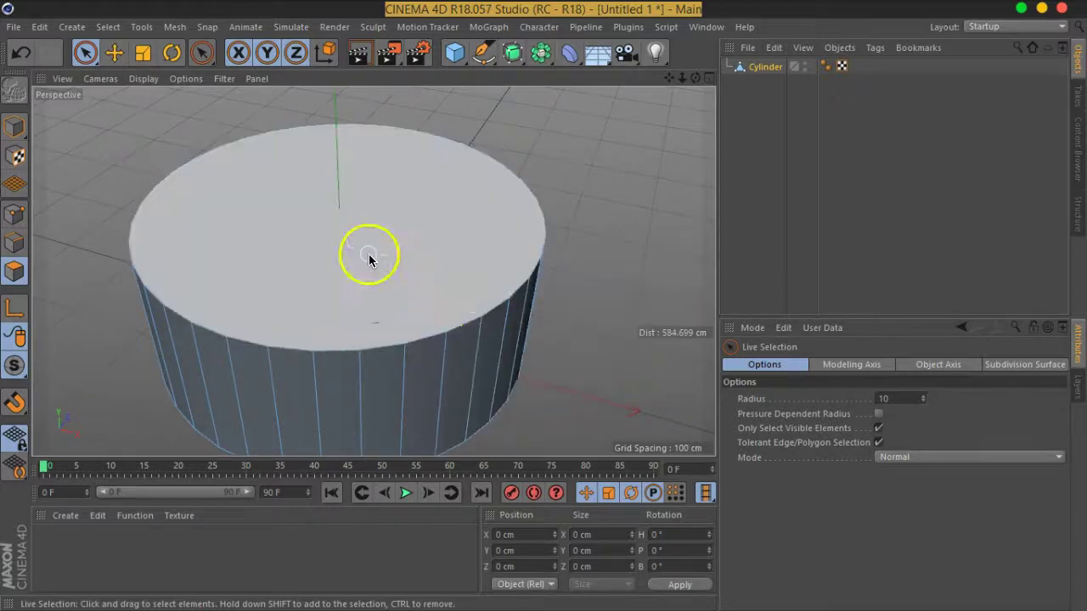
left_click(369, 258)
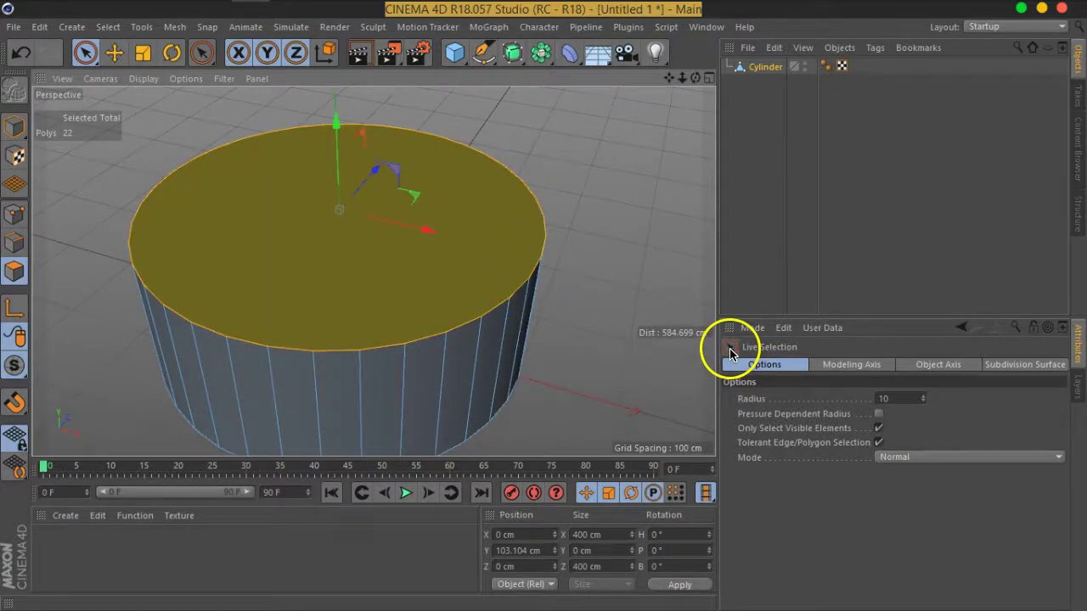
middle_click_drag(436, 340, 452, 338, "alt")
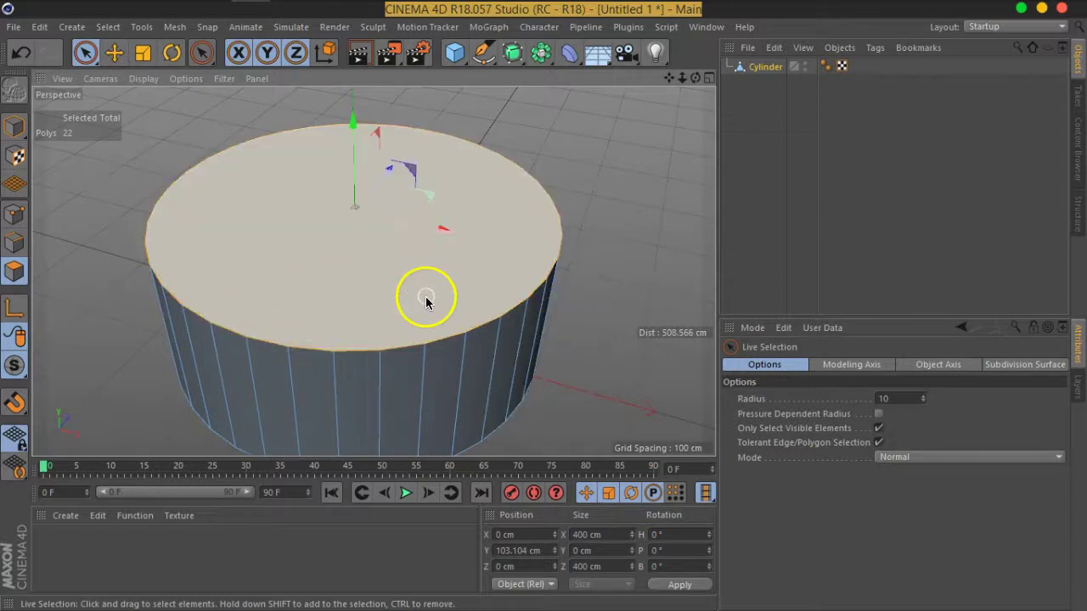
right_click(321, 266)
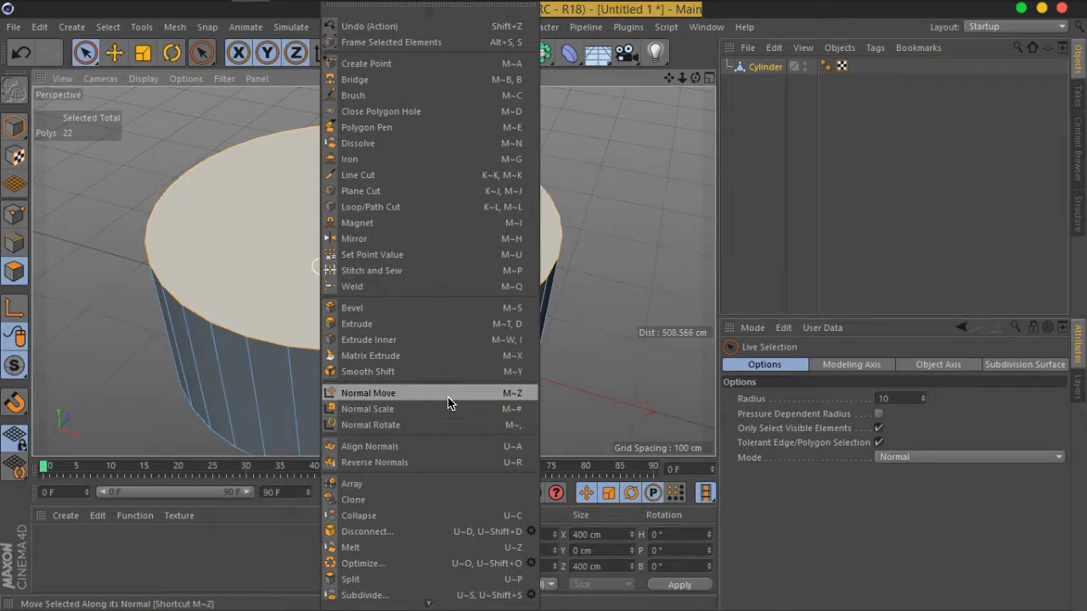
left_click_drag(449, 403, 124, 74)
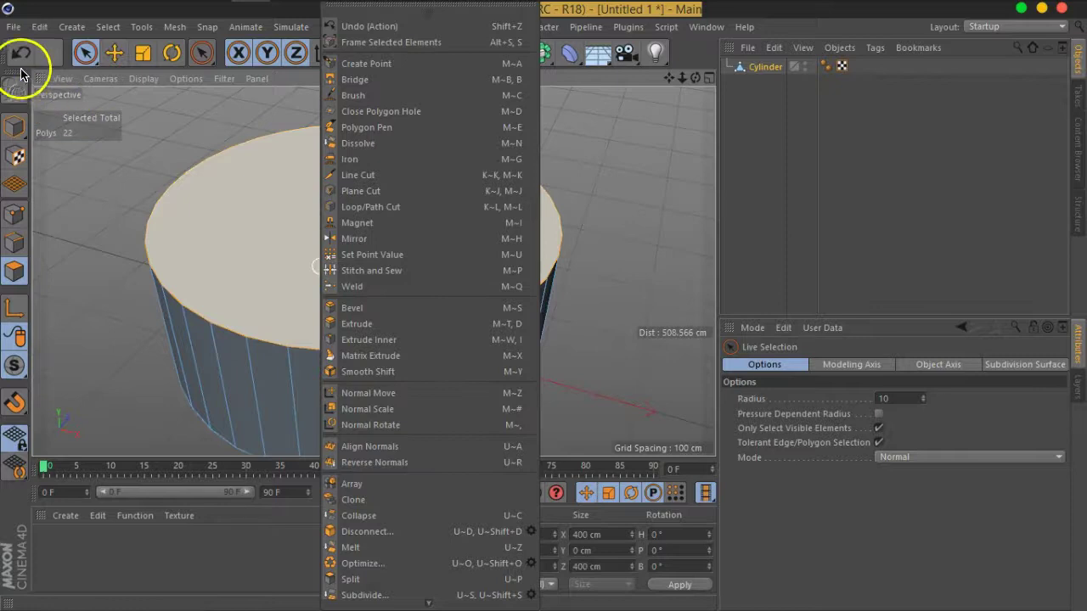
mouse_move(125, 74)
left_mouse_down()
mouse_move(595, 225)
mouse_move(448, 357)
mouse_move(450, 226)
left_mouse_up()
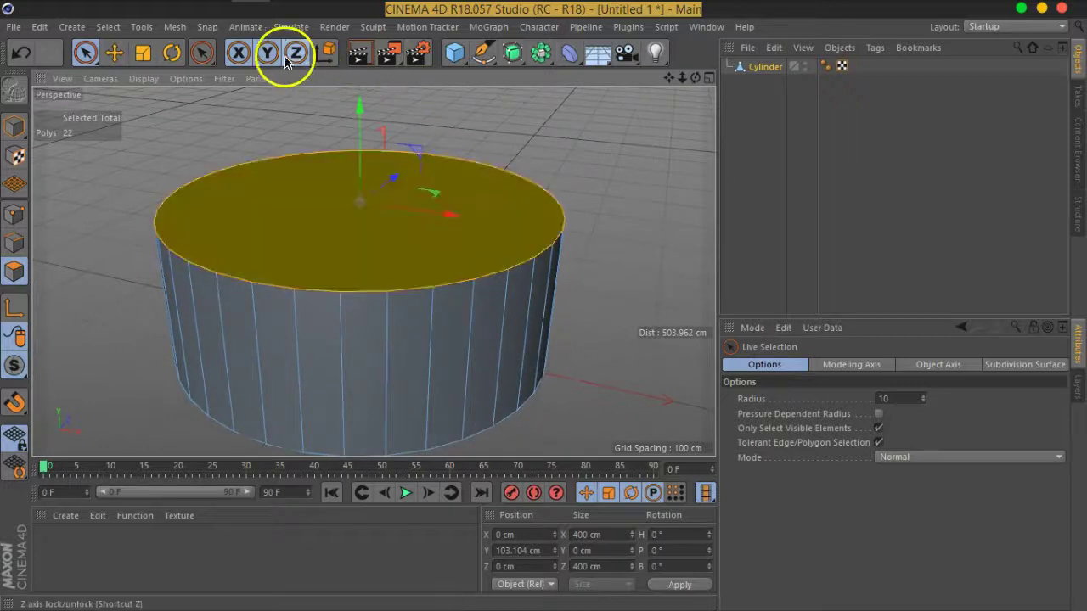
Set the top toolbar, side toolbar and playback palette to smaller icon sizes
right_click(344, 57)
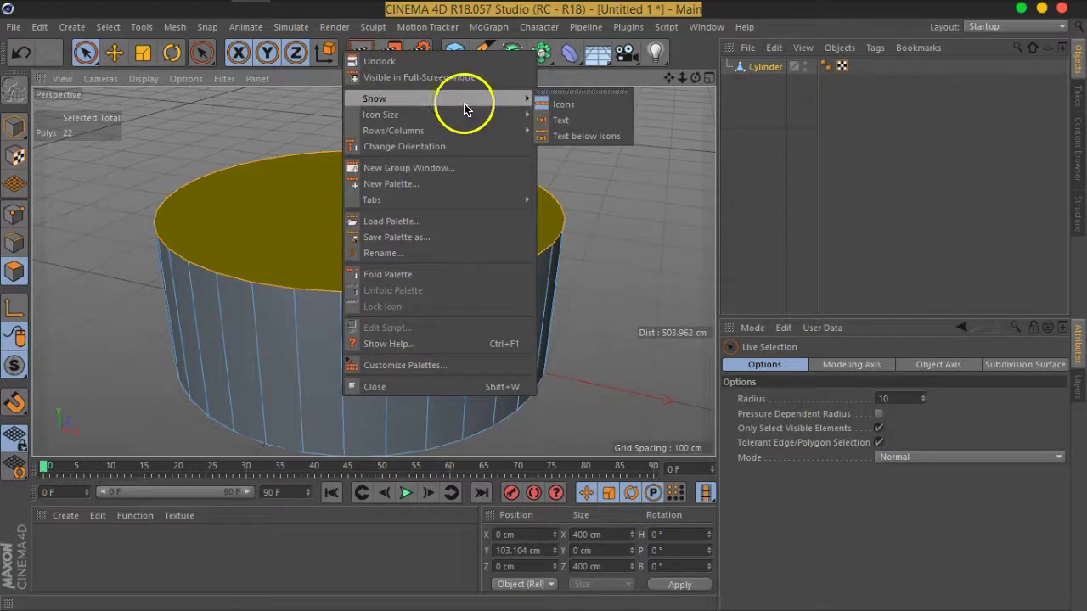
left_click(586, 135)
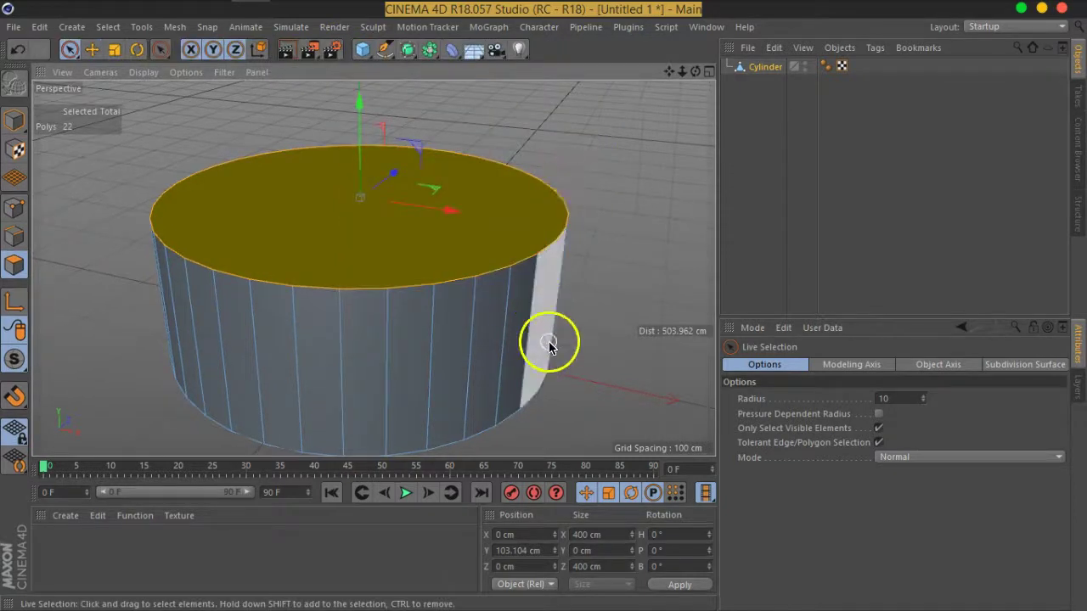
right_click(19, 186)
mouse_move(57, 248)
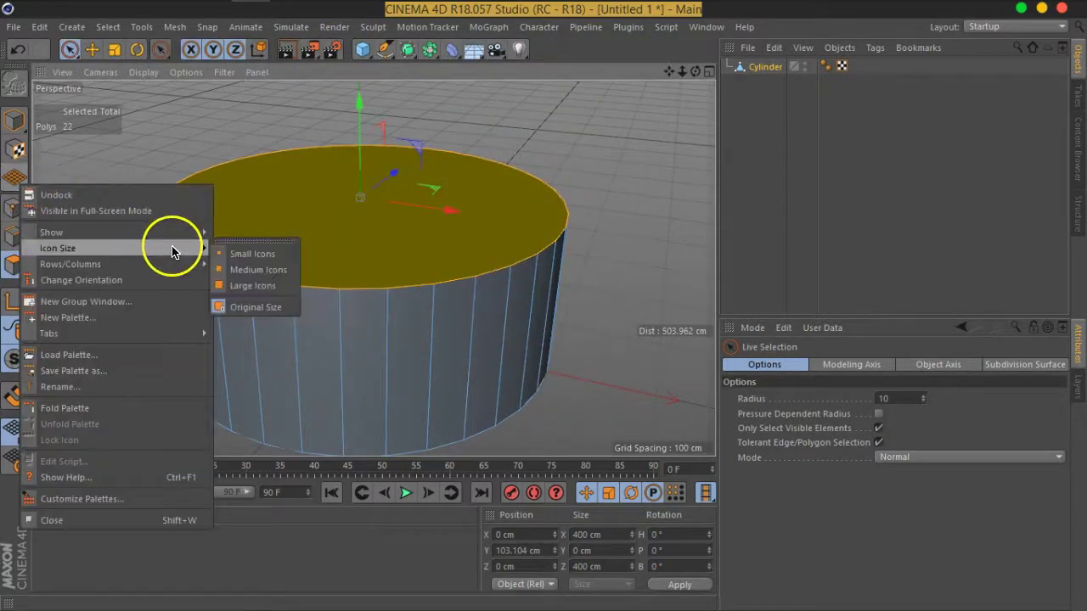
left_click(236, 270)
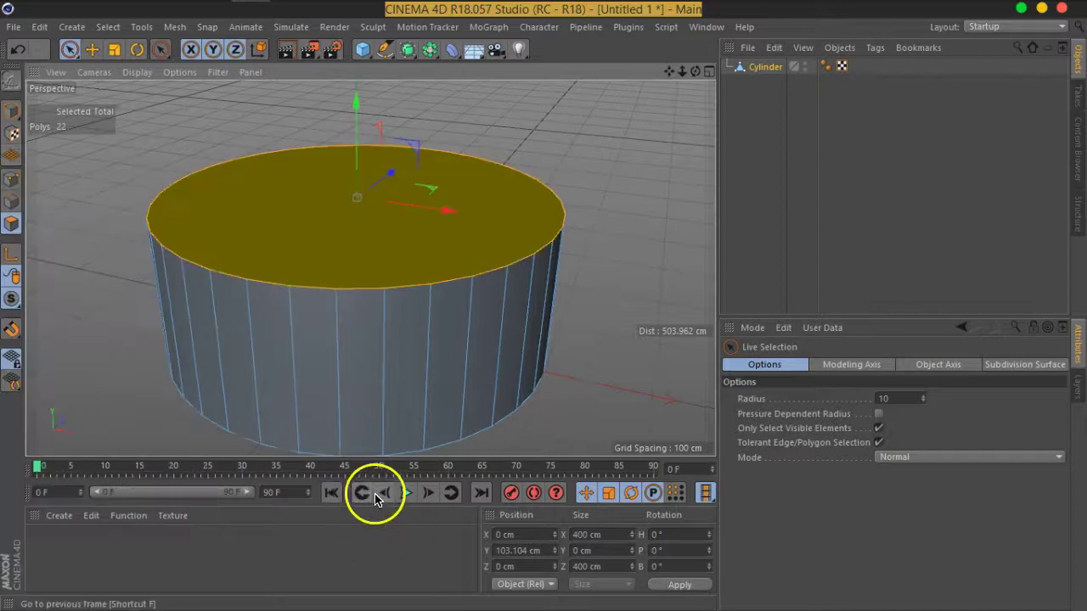
right_click(376, 498)
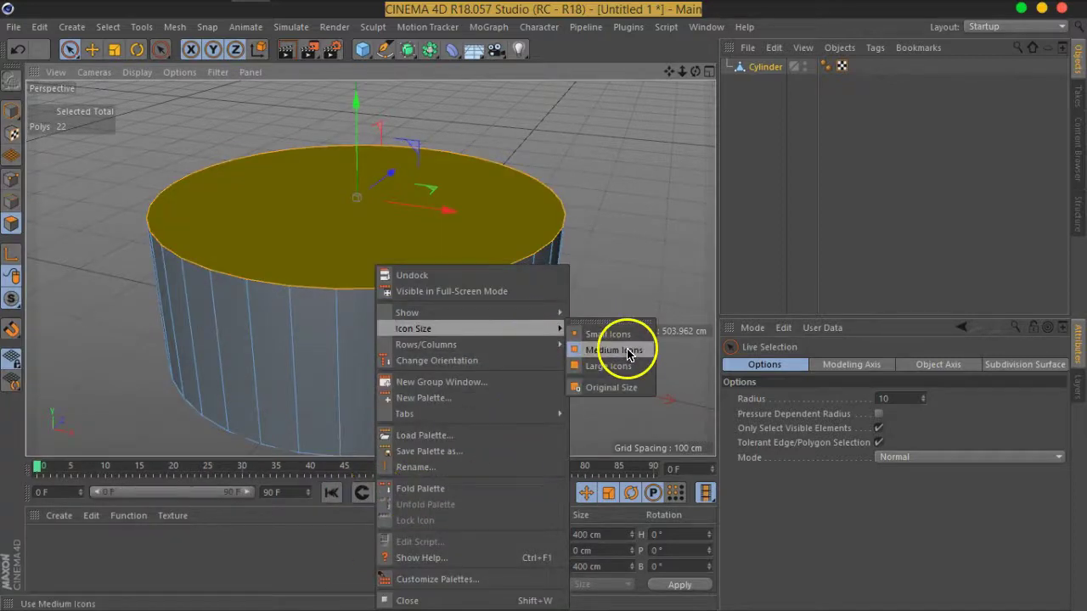
left_click(622, 336)
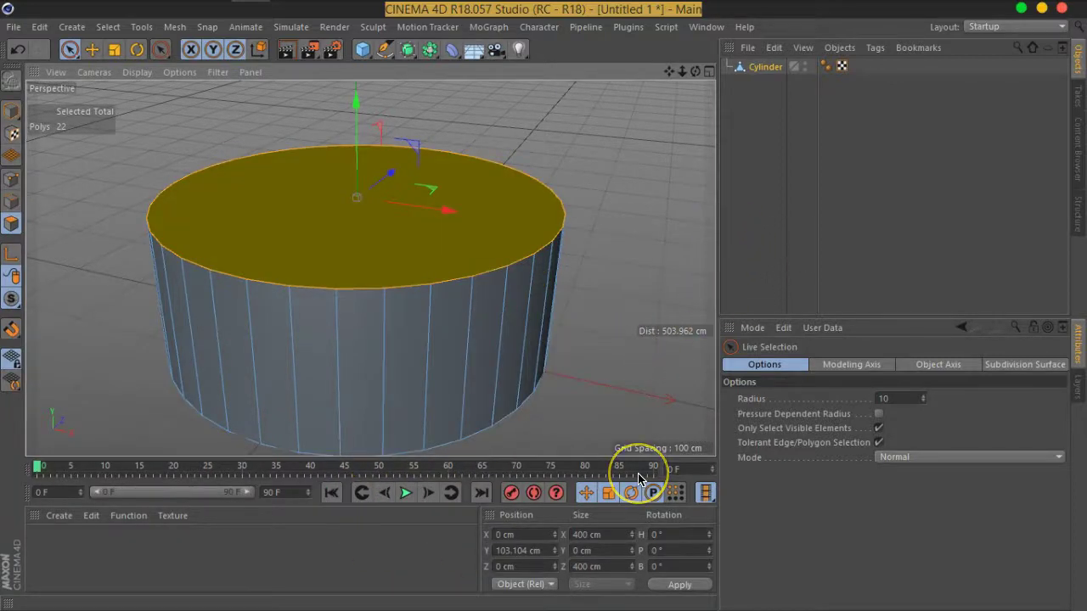
left_click(387, 331)
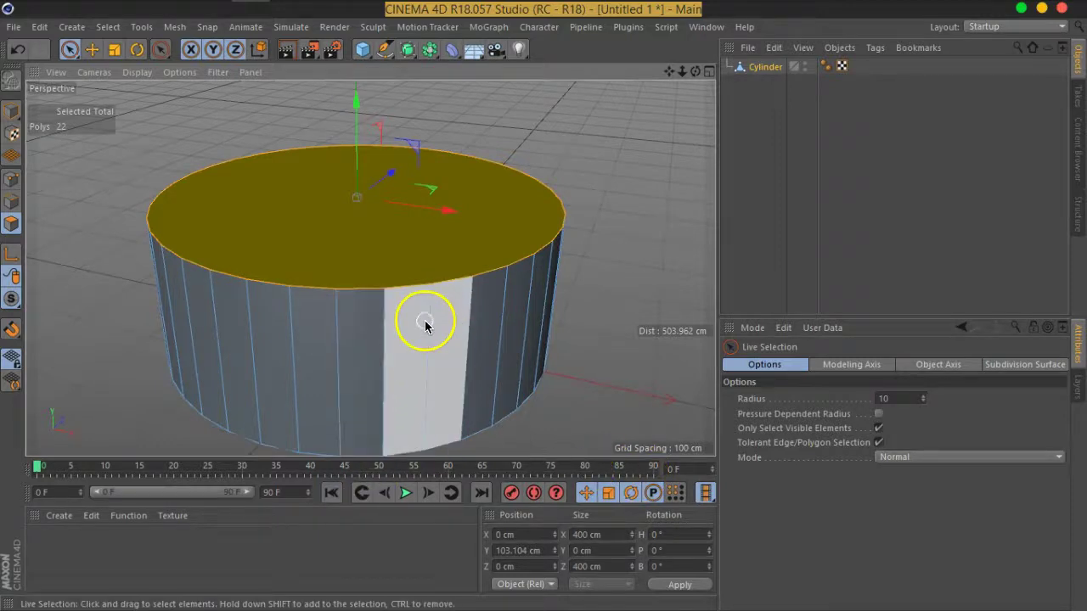
scroll(412, 316, "down", 1)
scroll(398, 312, "down", 1)
scroll(412, 310, "down", 1)
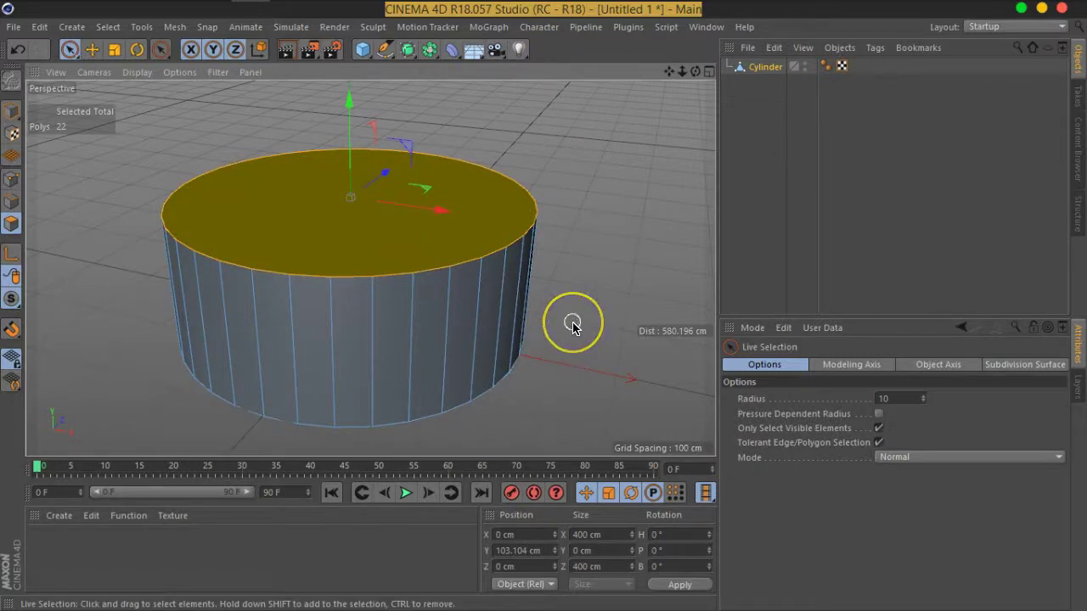
Create a new Empty Palette via Window > Customization and stretch it into a wide bar
left_click(706, 30)
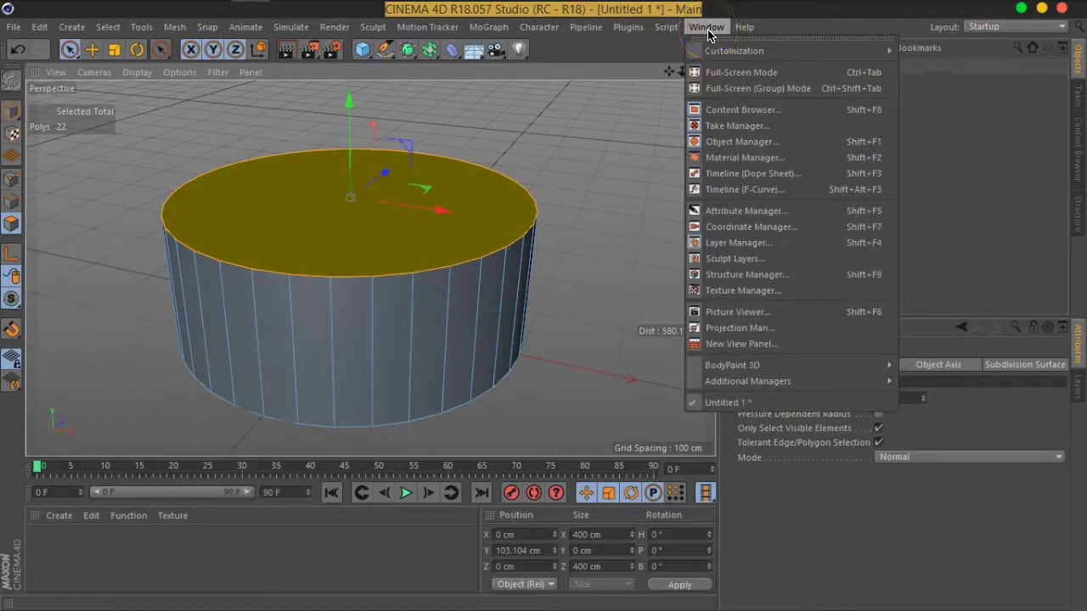
left_click(728, 51)
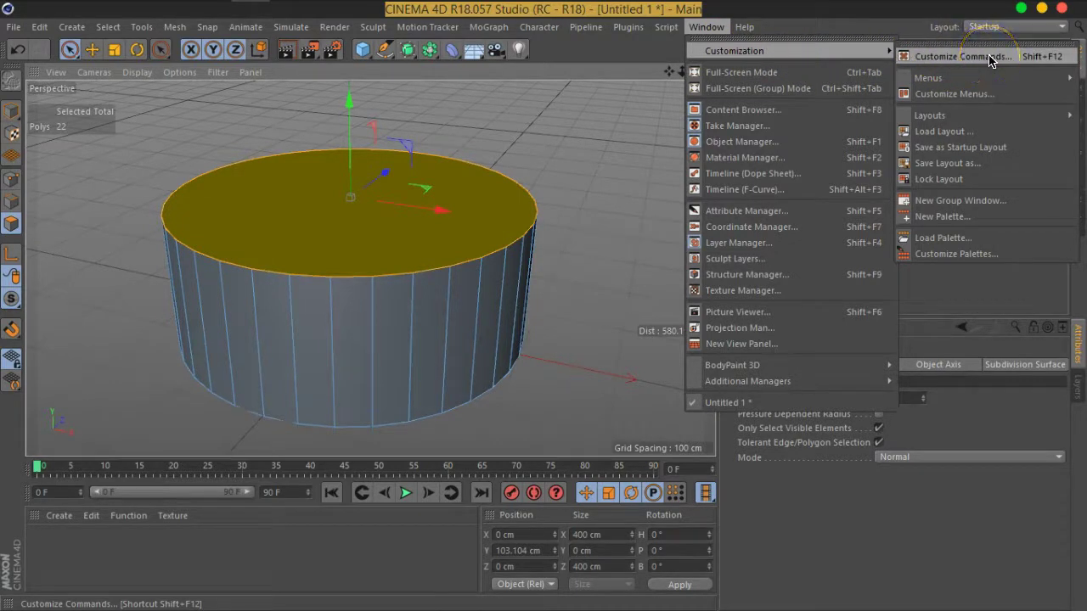
left_click(935, 222)
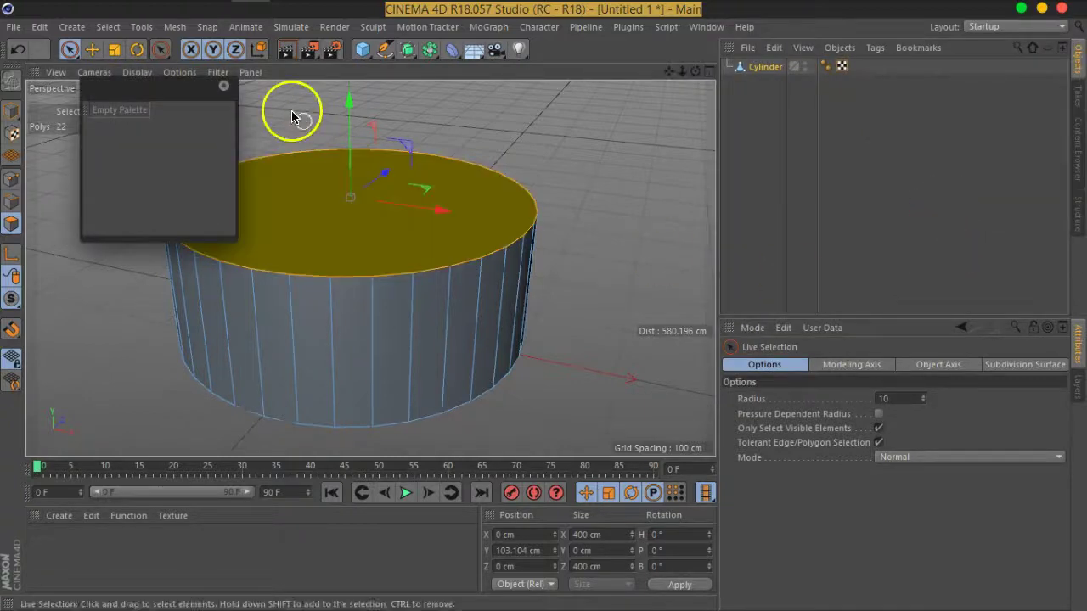
left_click_drag(184, 101, 333, 105)
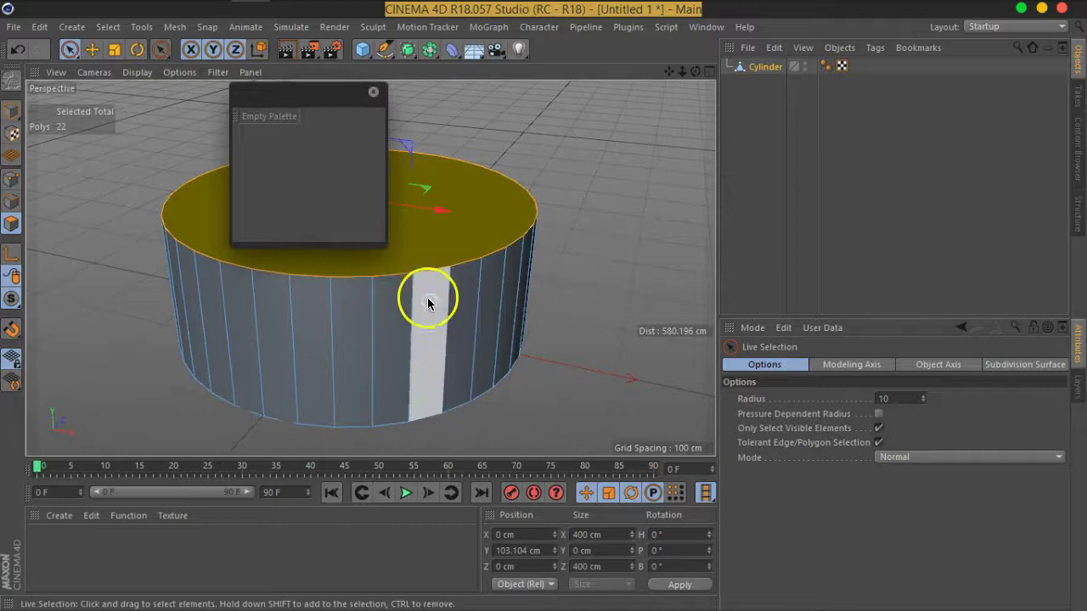
left_click(382, 250)
left_click_drag(384, 245, 878, 134)
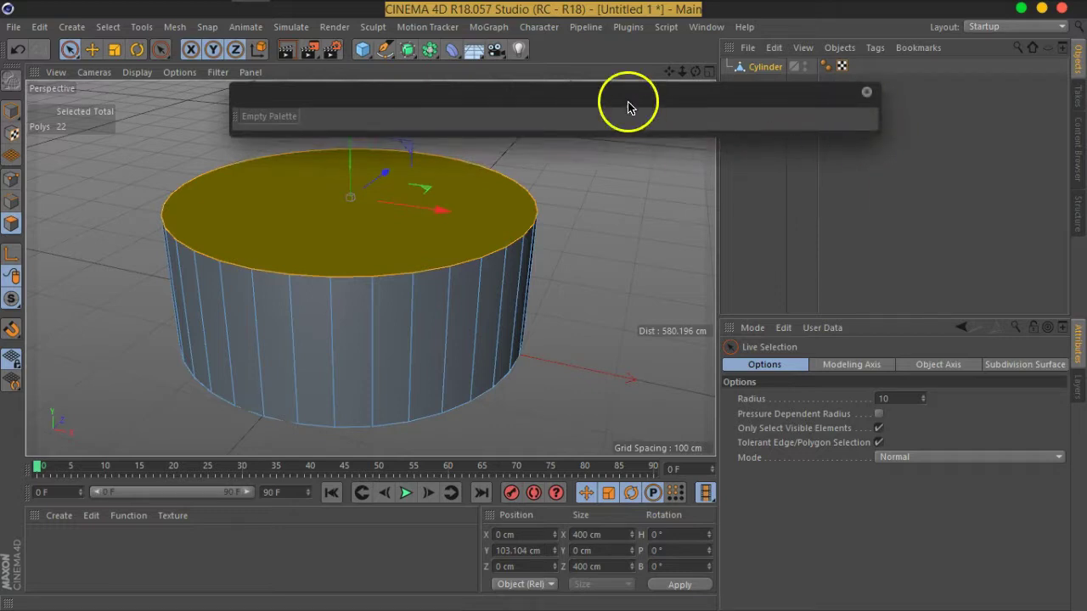
left_click_drag(626, 100, 464, 120)
left_click(721, 26)
mouse_move(734, 51)
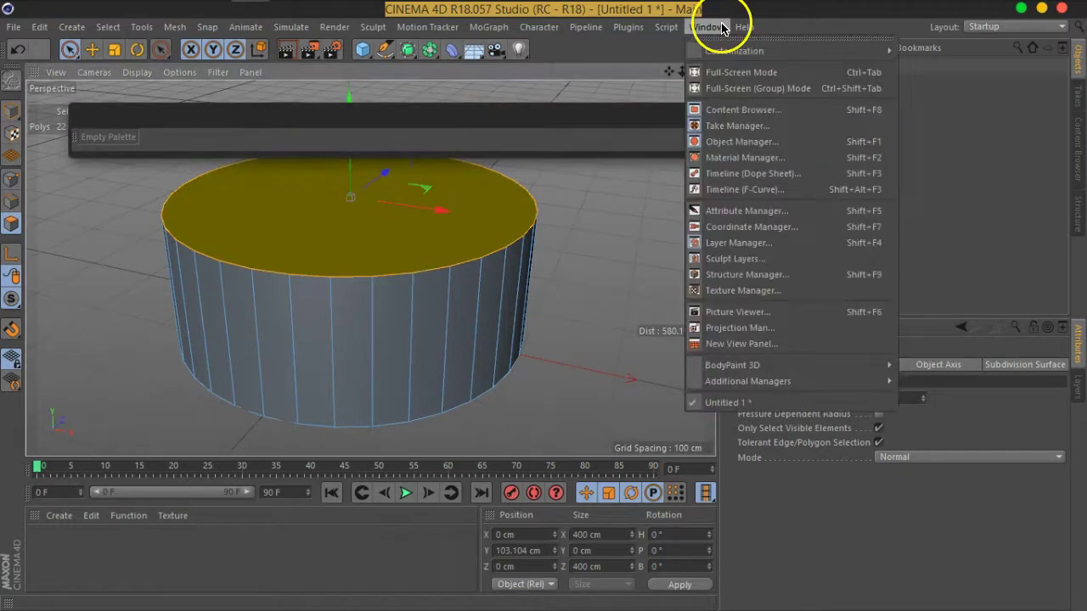
Open Customize Commands, filter command names by 'ext', then close the window
left_click(943, 57)
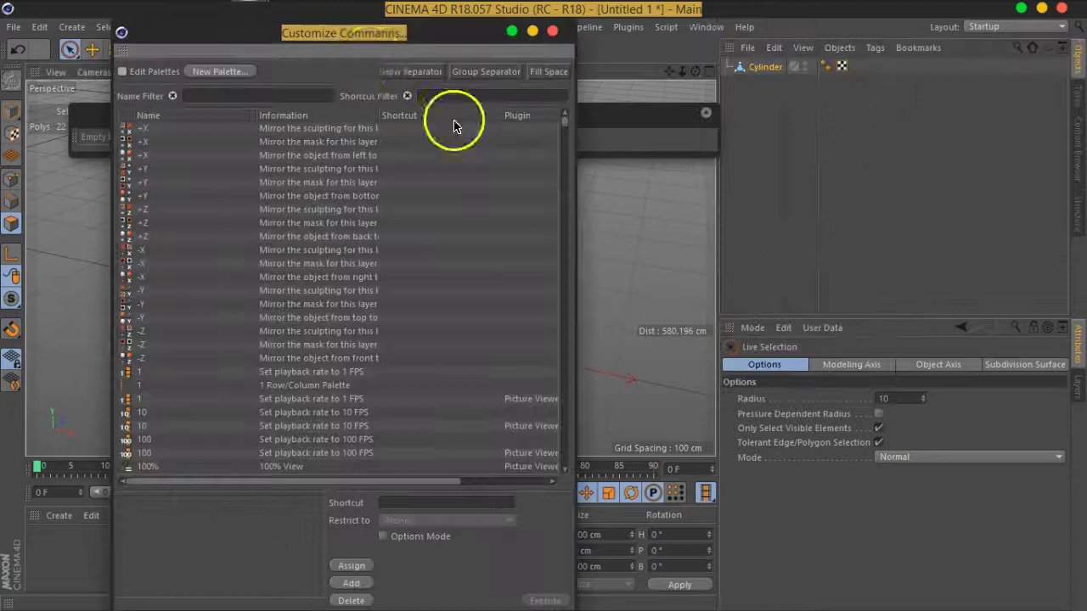
left_click_drag(344, 36, 869, 40)
left_click_drag(429, 127, 376, 117)
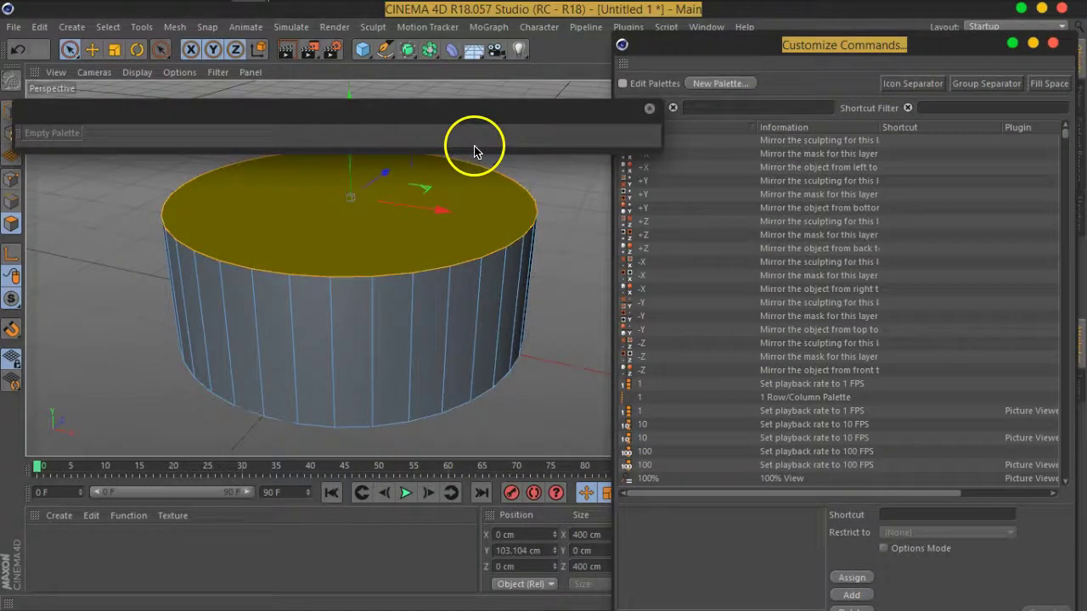
left_click_drag(471, 130, 516, 118)
left_click_drag(406, 126, 405, 114)
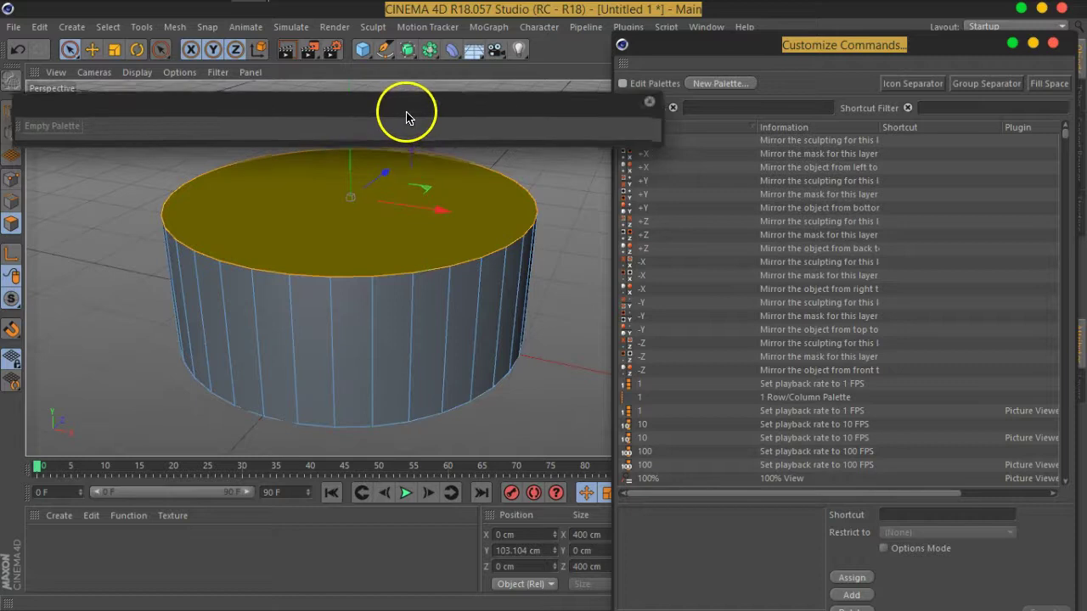
left_click(724, 107)
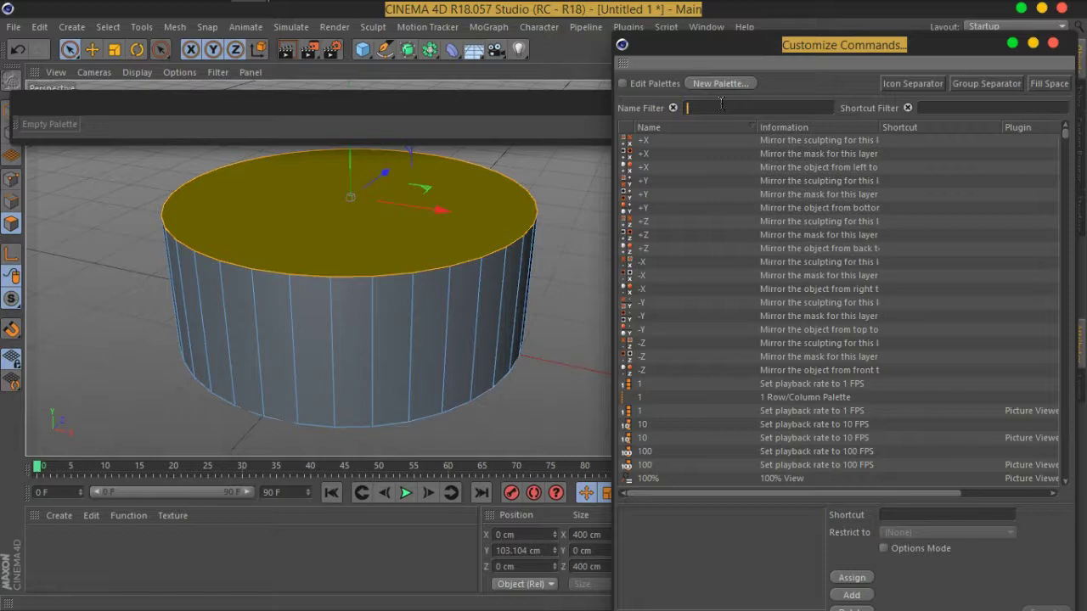
type("ext")
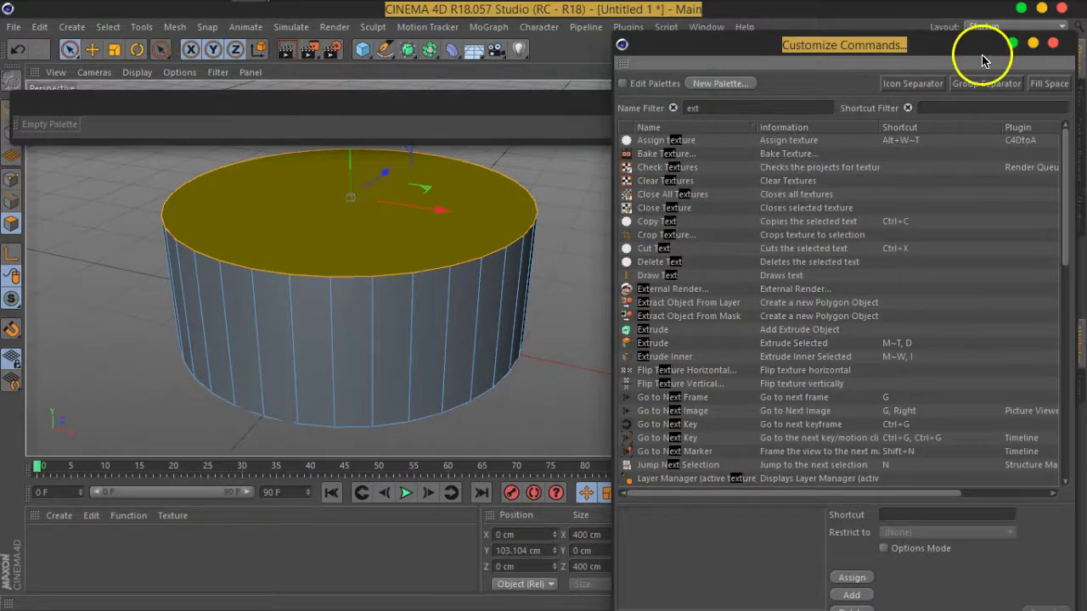
left_click(1054, 42)
Close the Empty Palette and select the cylinder's top cap polygon
left_click(648, 100)
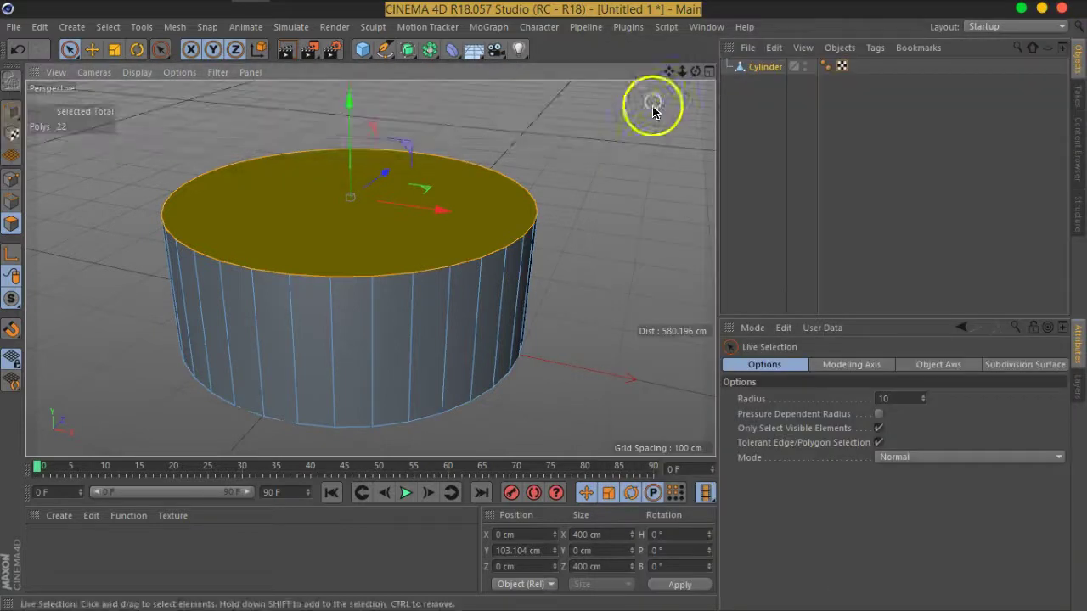
left_click(376, 286)
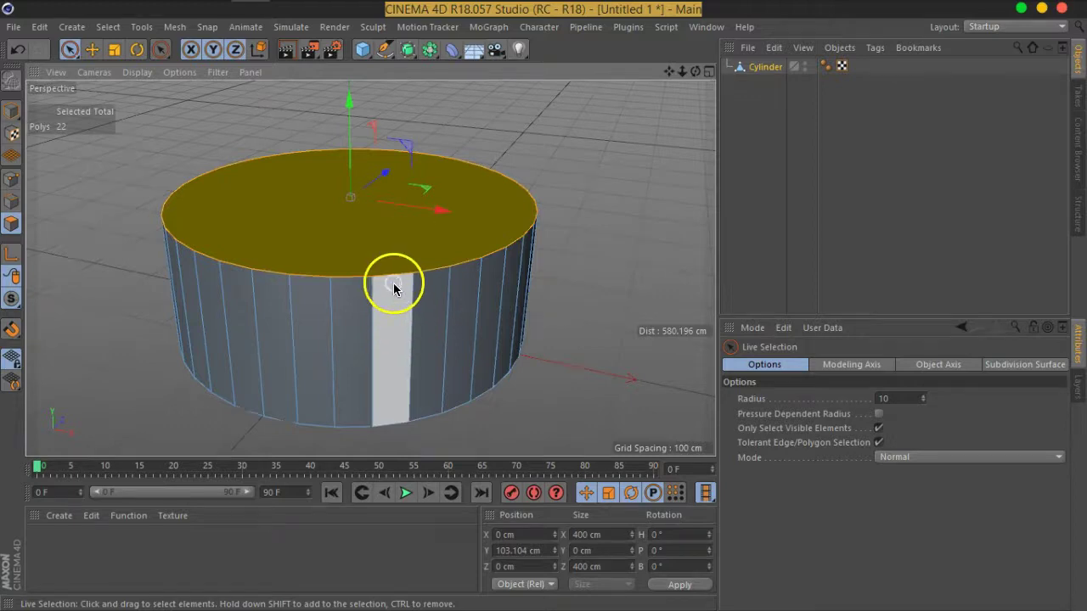
left_click_drag(394, 288, 417, 244, "alt")
left_click(417, 244)
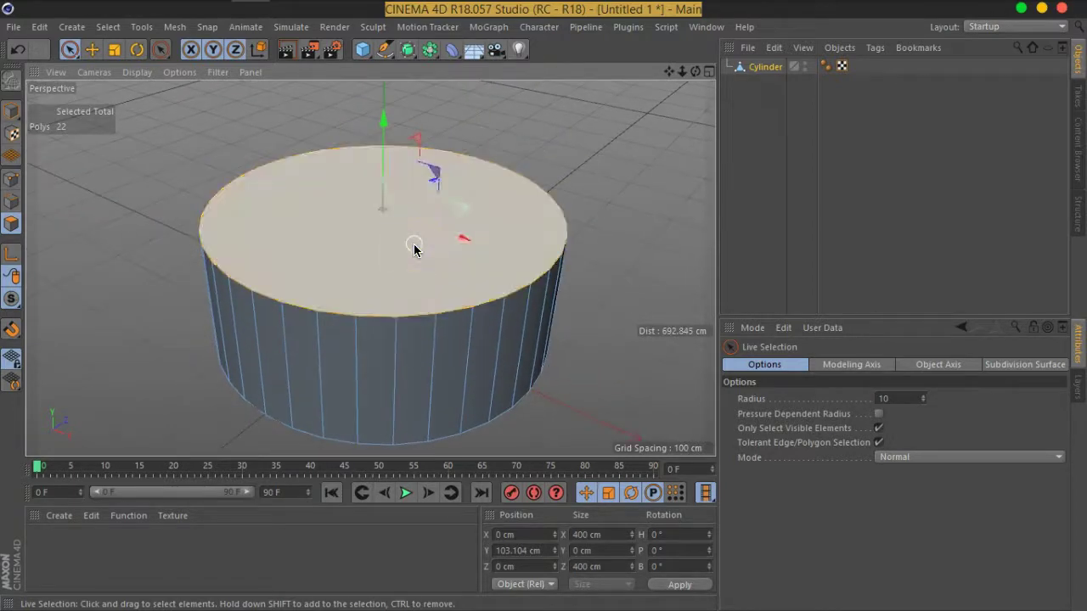
Extrude Inner the top cap with Maximum Angle 90° and a 41.5 cm offset
right_click(366, 256)
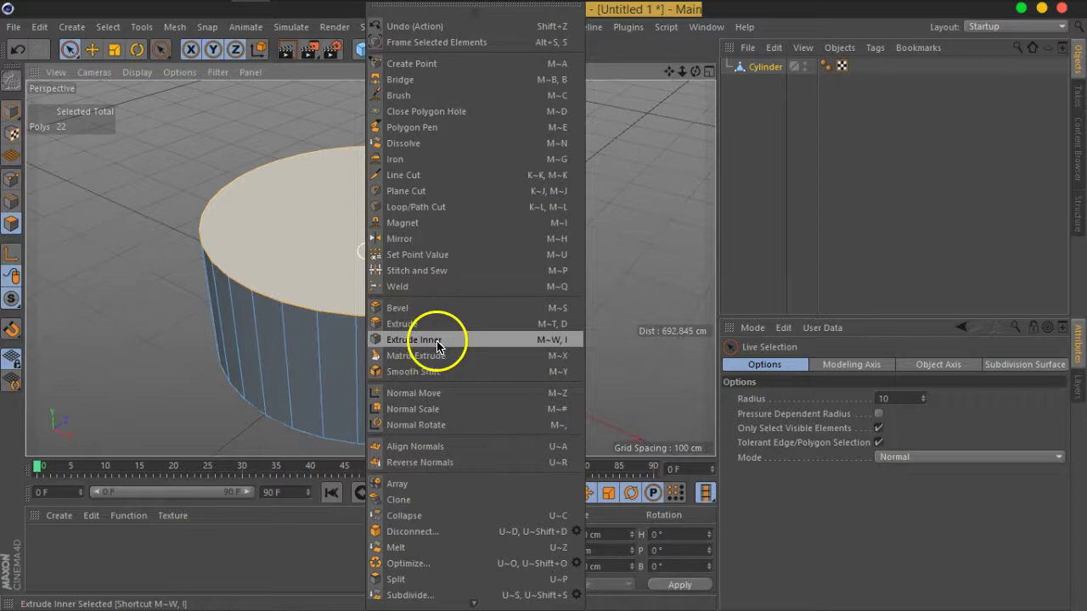
left_click(437, 341)
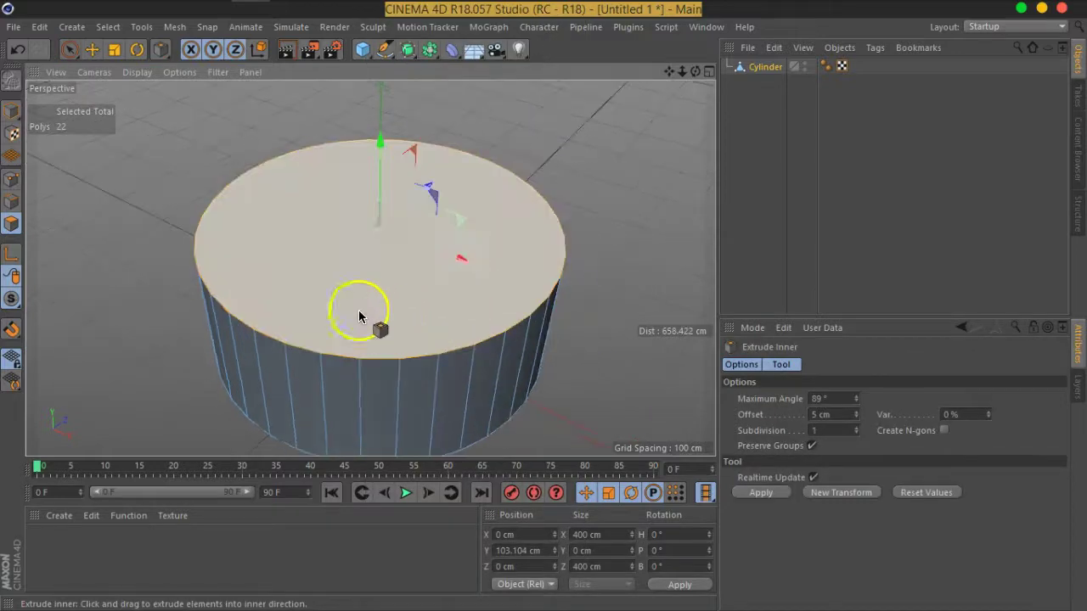
left_click_drag(454, 329, 189, 240)
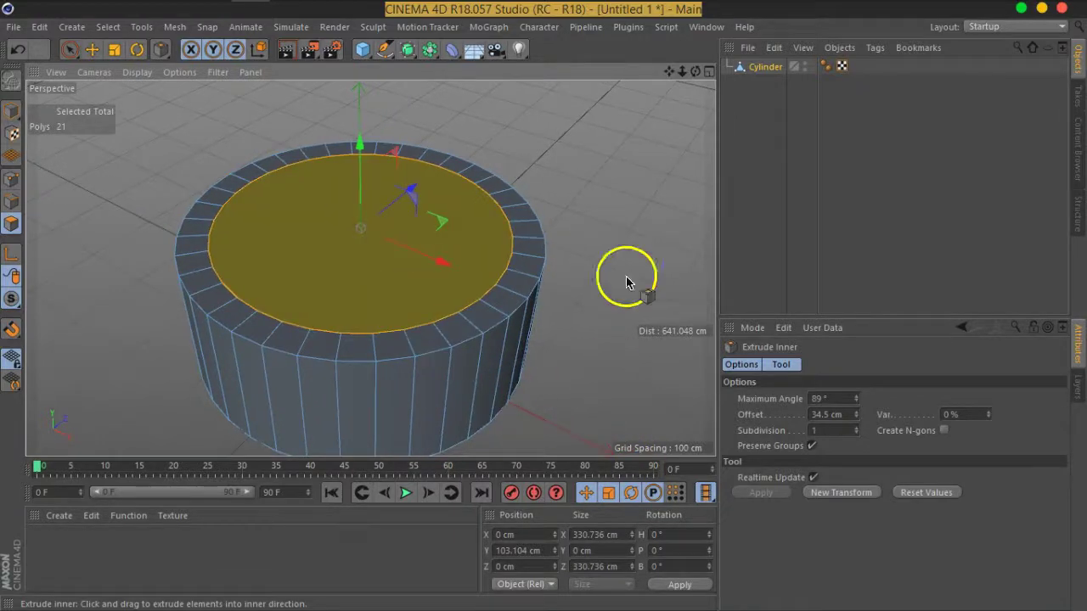
left_click(857, 396)
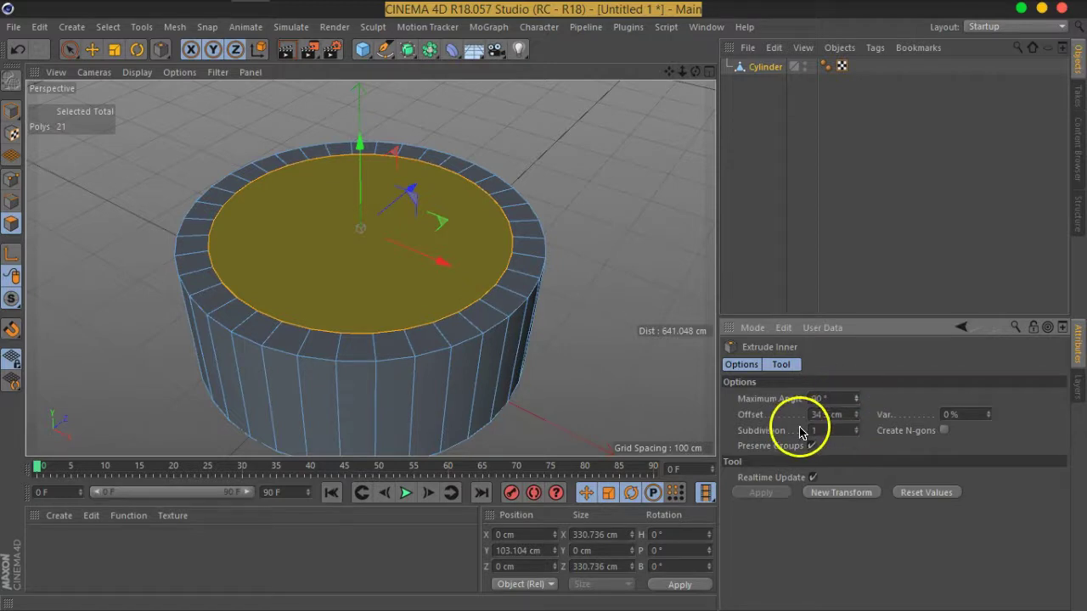
mouse_move(855, 421)
left_mouse_down()
mouse_move(854, 400)
mouse_move(854, 432)
mouse_move(861, 395)
mouse_move(854, 430)
mouse_move(854, 414)
left_mouse_up()
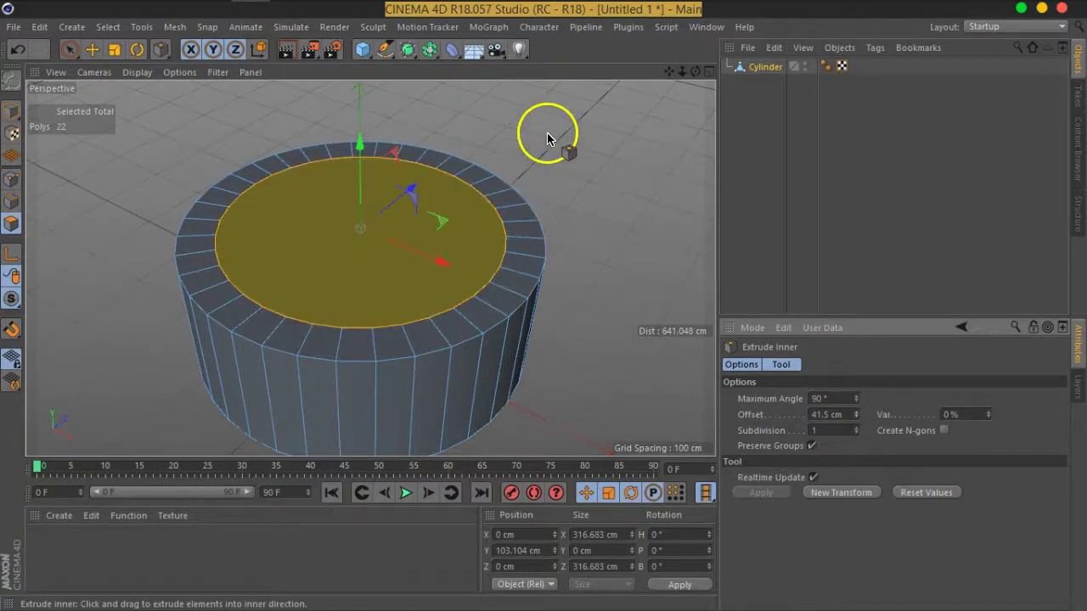
left_click(840, 431)
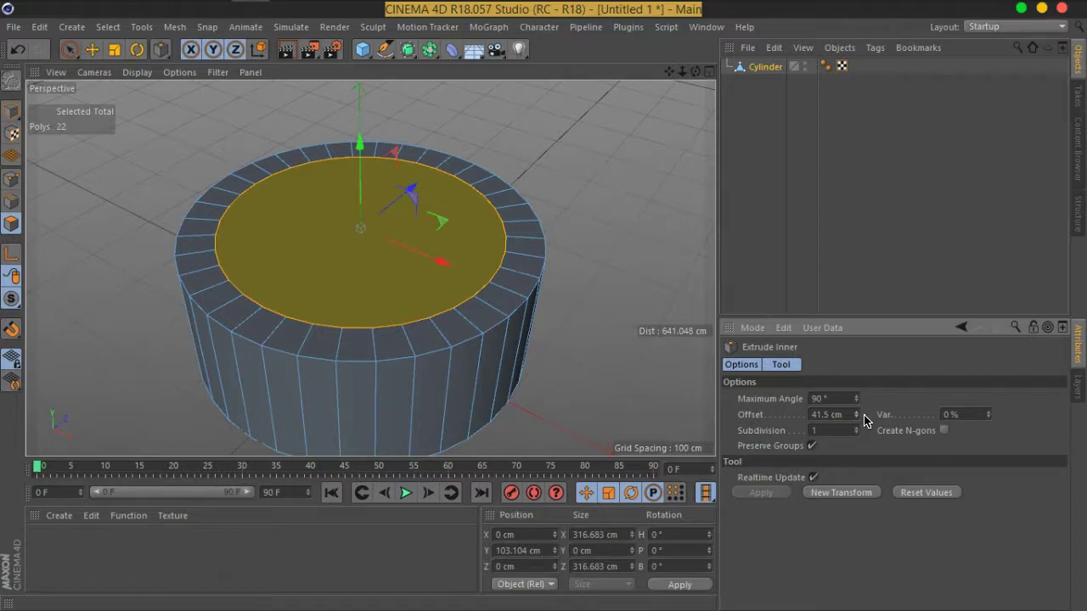
mouse_move(498, 296)
left_mouse_down("alt")
mouse_move(439, 296)
mouse_move(414, 346)
mouse_move(359, 303)
left_mouse_up("alt")
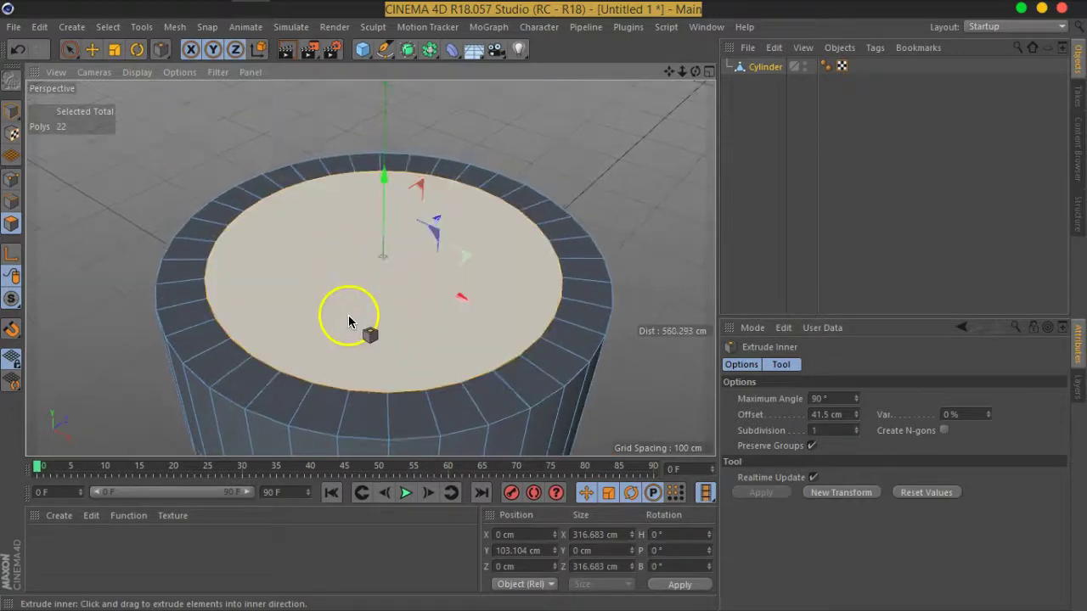
Try extruding the top cap upward, then cancel the extrusion
key("m")
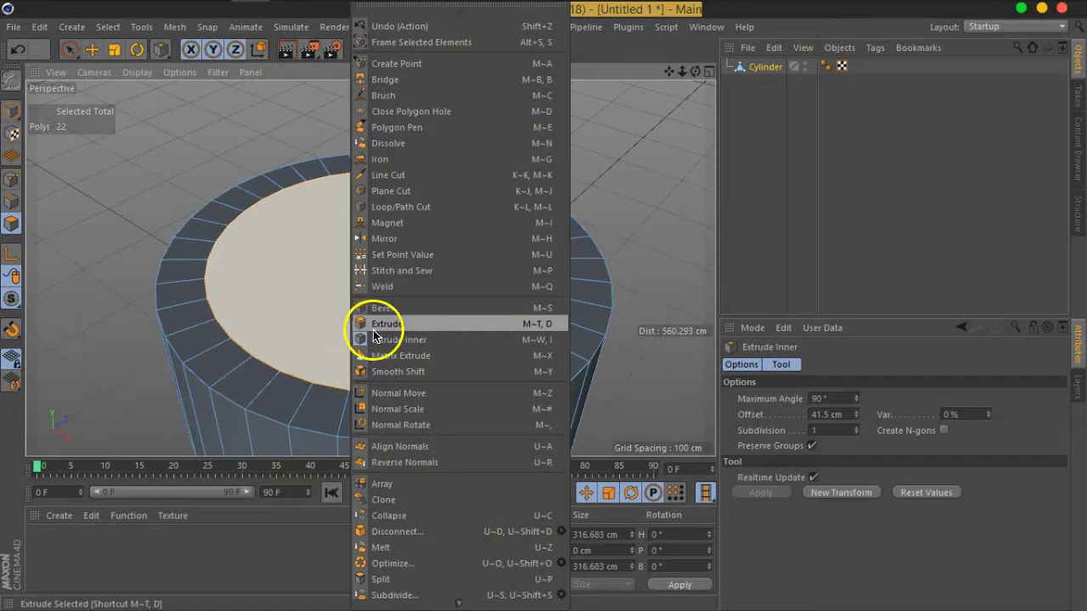
left_click(370, 318)
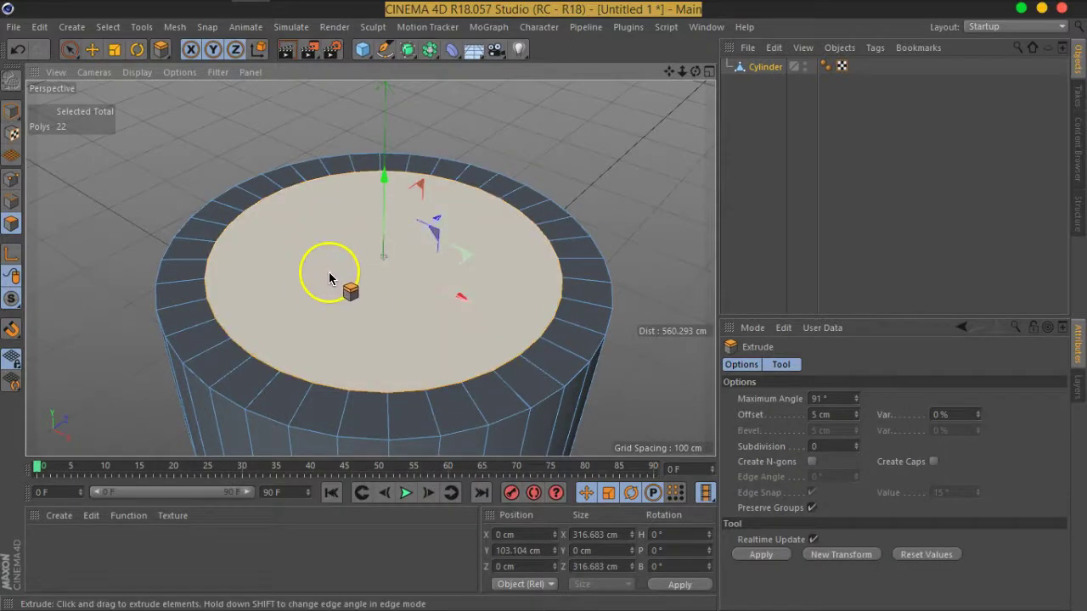
mouse_move(352, 298)
left_mouse_down()
mouse_move(505, 293)
mouse_move(365, 298)
mouse_move(291, 306)
mouse_move(461, 296)
mouse_move(268, 317)
mouse_move(119, 318)
left_mouse_up()
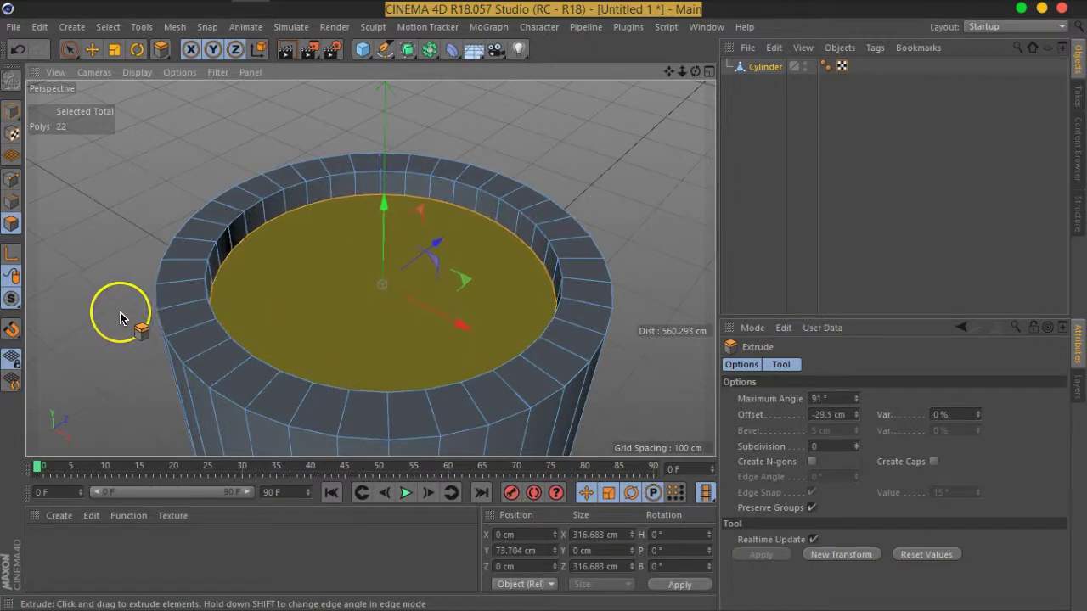
left_click_drag(303, 352, 385, 308)
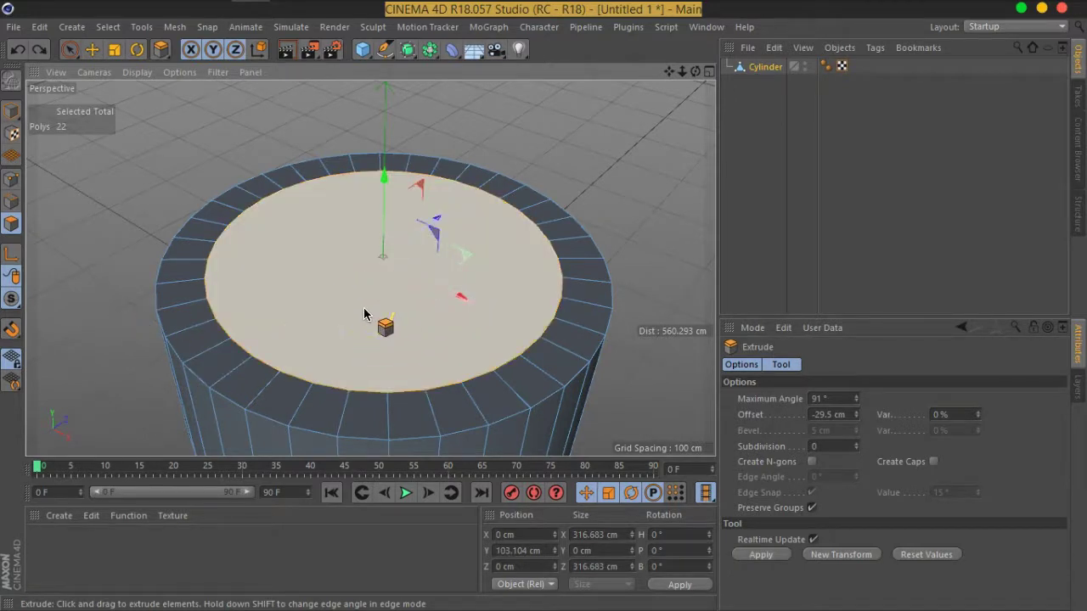
Push the inset cap down into a recessed well and reselect the flat cap
left_click(68, 49)
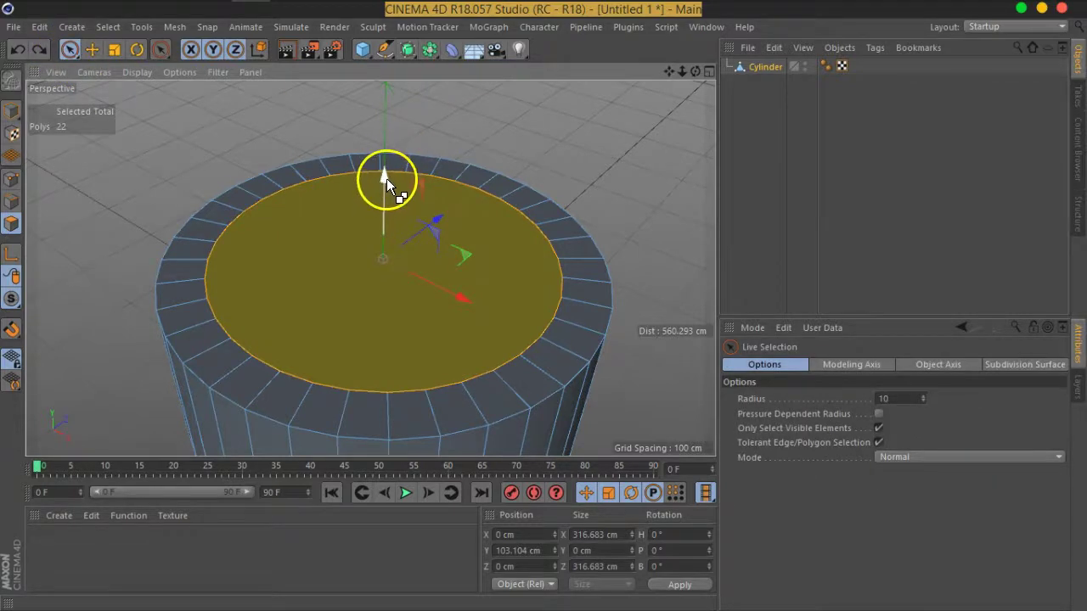
left_click_drag(384, 177, 385, 219)
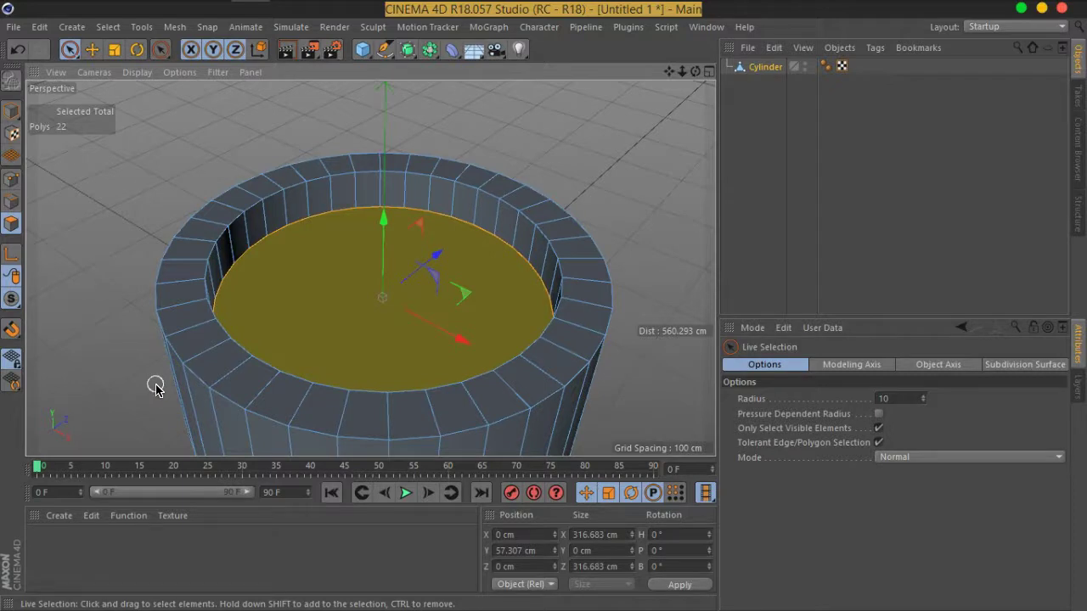
left_click(386, 314)
mouse_move(491, 352)
left_mouse_down("alt")
mouse_move(482, 326)
mouse_move(371, 311)
mouse_move(459, 340)
left_mouse_up("alt")
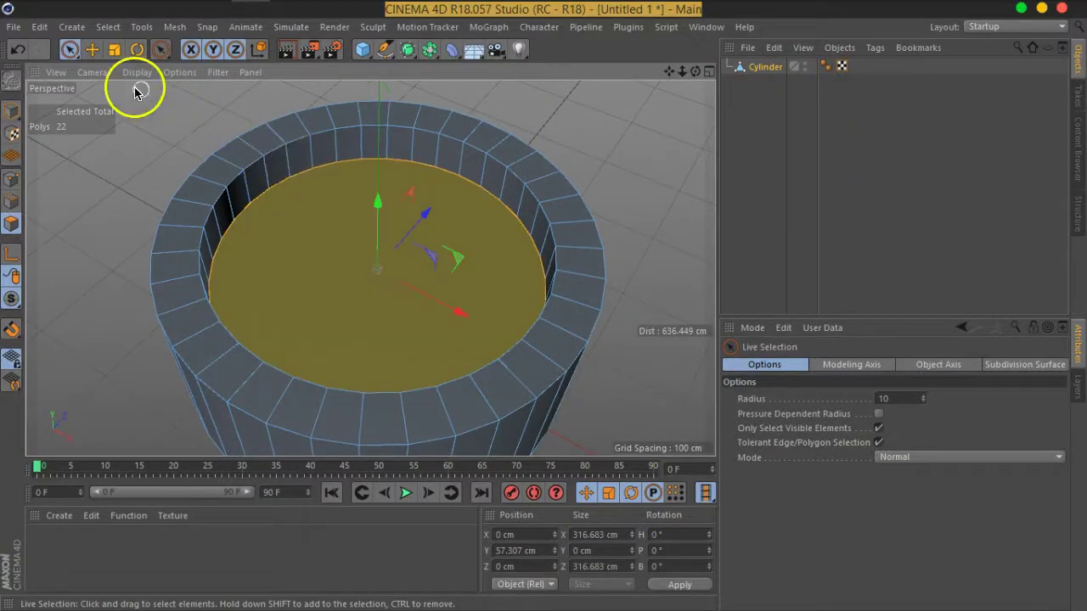
left_click(116, 54)
Shrink the top cap slightly with the Scale tool
left_click_drag(393, 360, 365, 343)
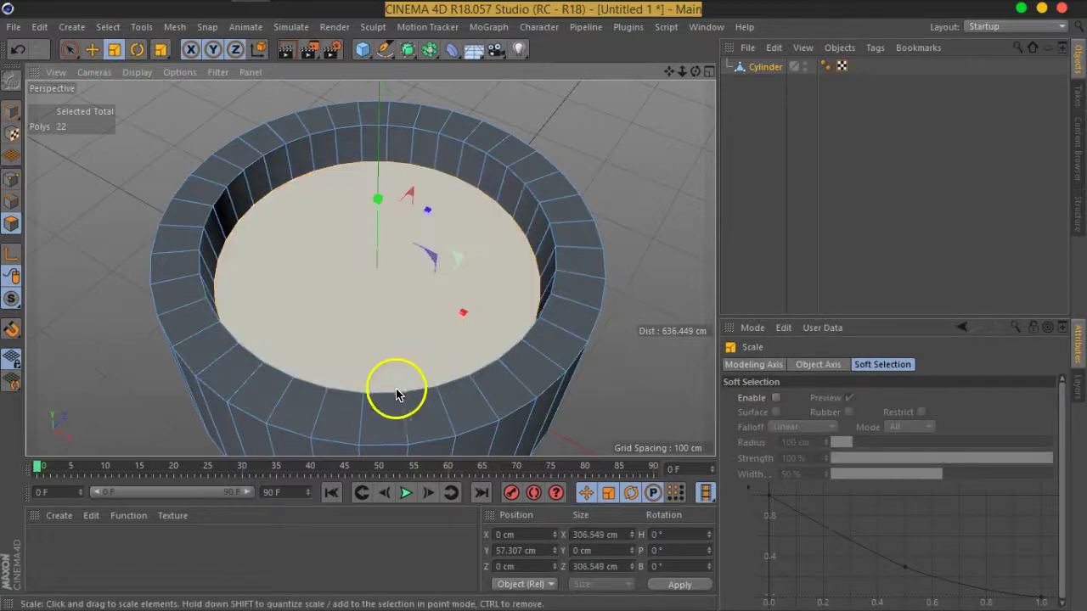
left_click_drag(396, 383, 403, 311, "alt")
left_click_drag(311, 218, 382, 195, "alt")
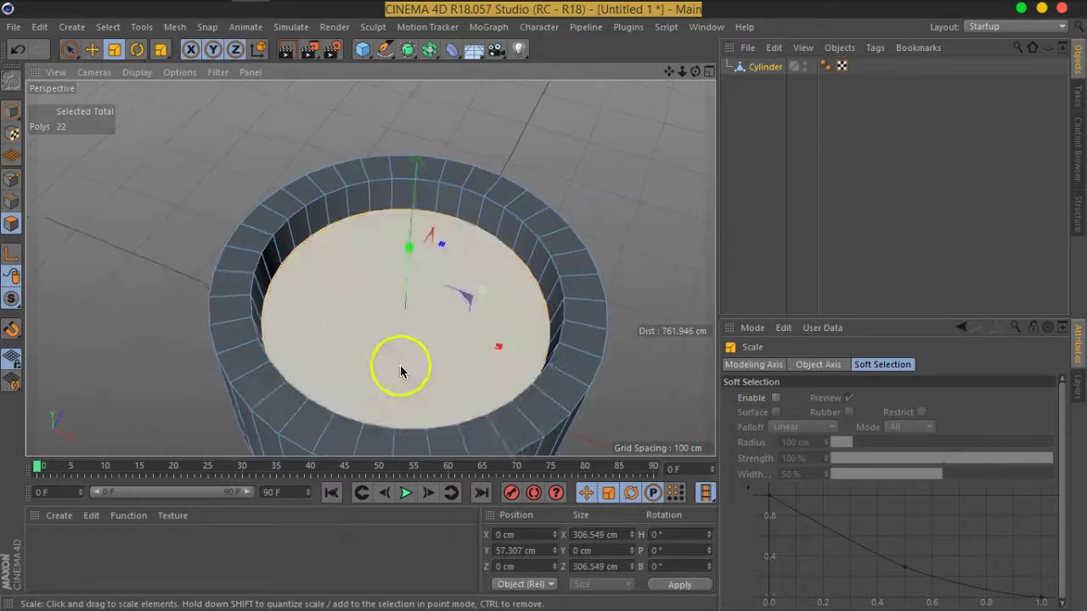
left_click_drag(355, 295, 371, 298, "alt")
Inset the top cap by about 17 cm with Extrude Inner to form a ring
right_click(340, 315)
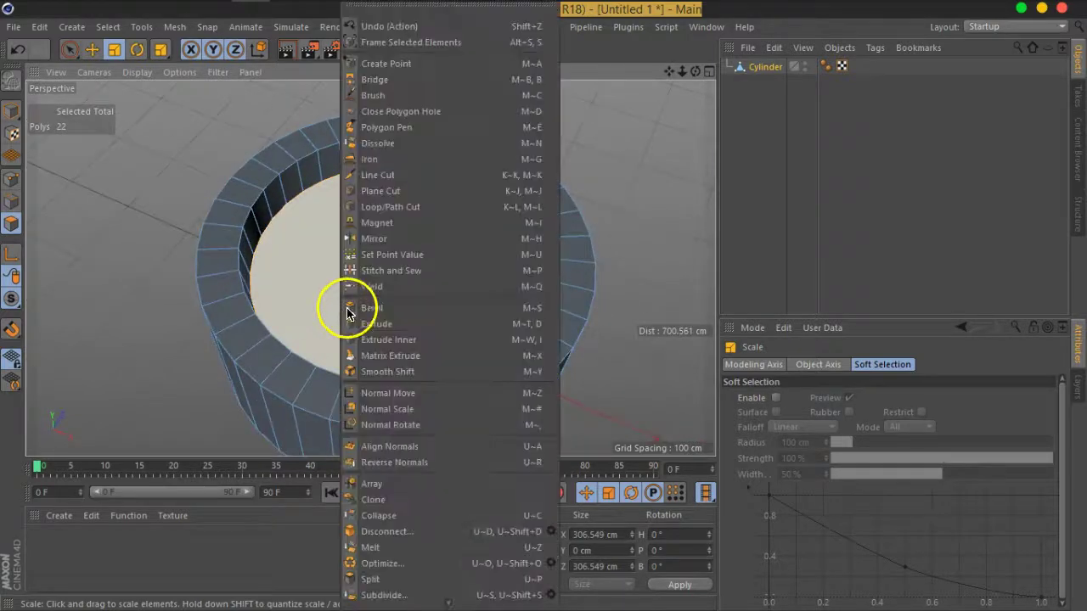
left_click(399, 340)
left_click_drag(417, 331, 289, 316)
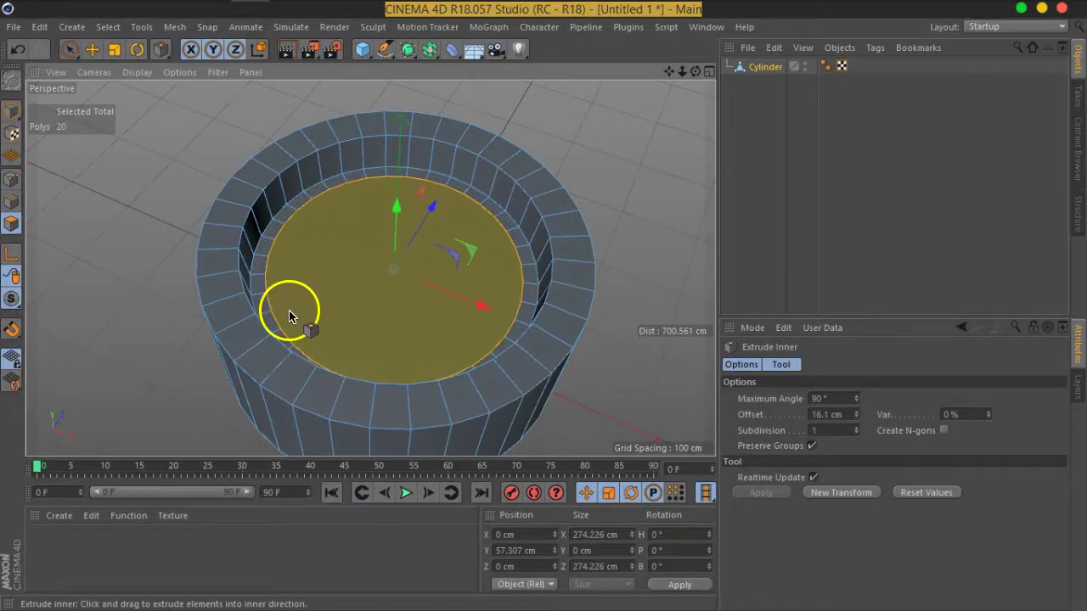
left_click_drag(283, 316, 296, 393)
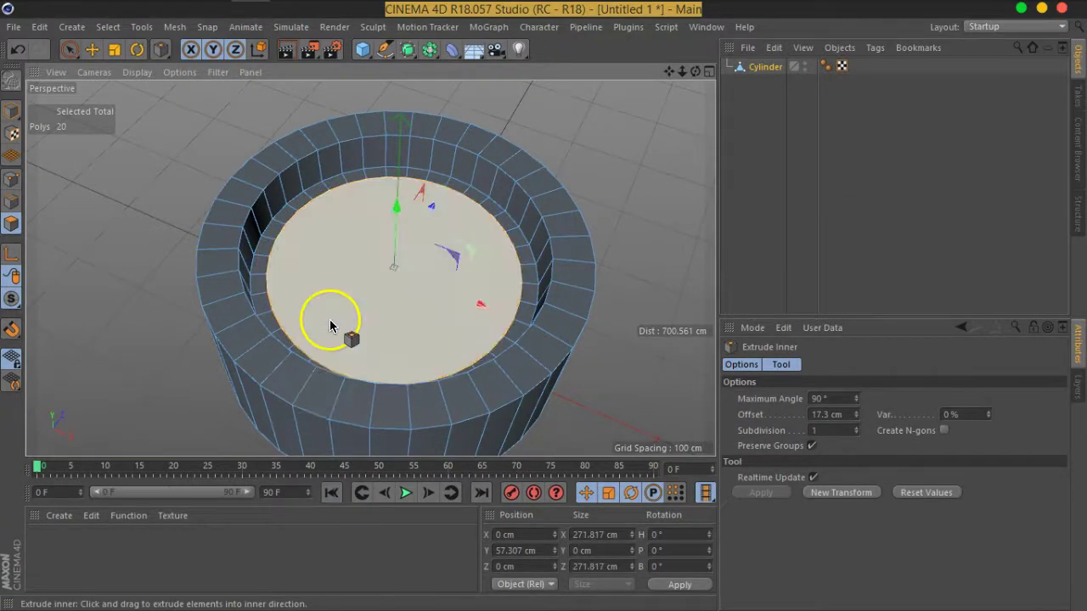
Extrude the cap up to 101.958 cm height and scale it to 260.129 cm across
right_click(330, 320)
left_click(372, 324)
mouse_move(359, 328)
left_mouse_down()
mouse_move(645, 293)
mouse_move(367, 316)
left_mouse_up()
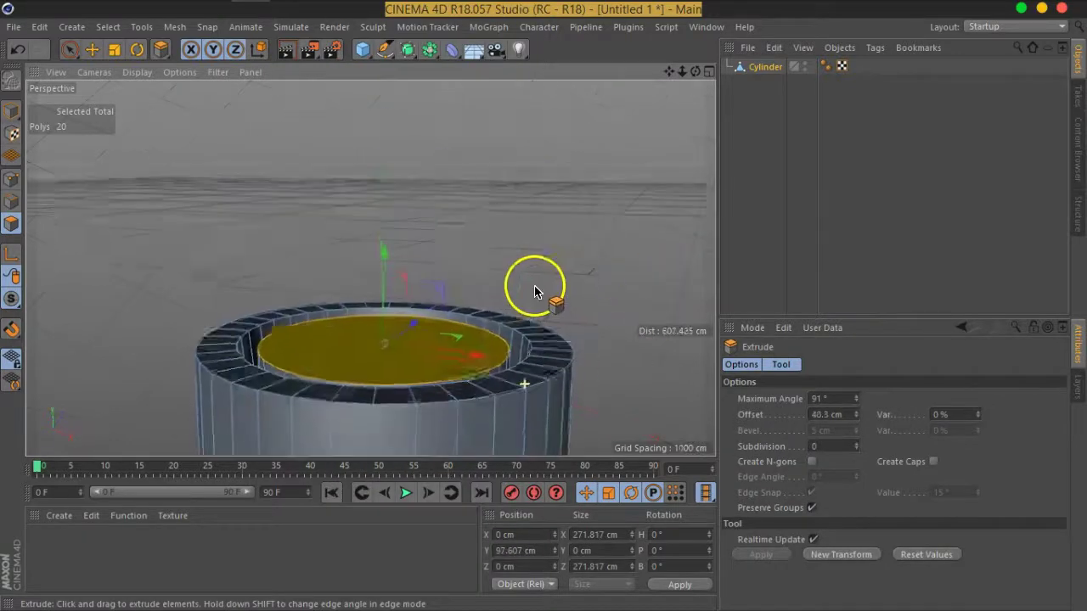
scroll(363, 311, "up", 5)
mouse_move(417, 214)
left_mouse_down()
mouse_move(400, 208)
mouse_move(410, 306)
mouse_move(311, 267)
left_mouse_up()
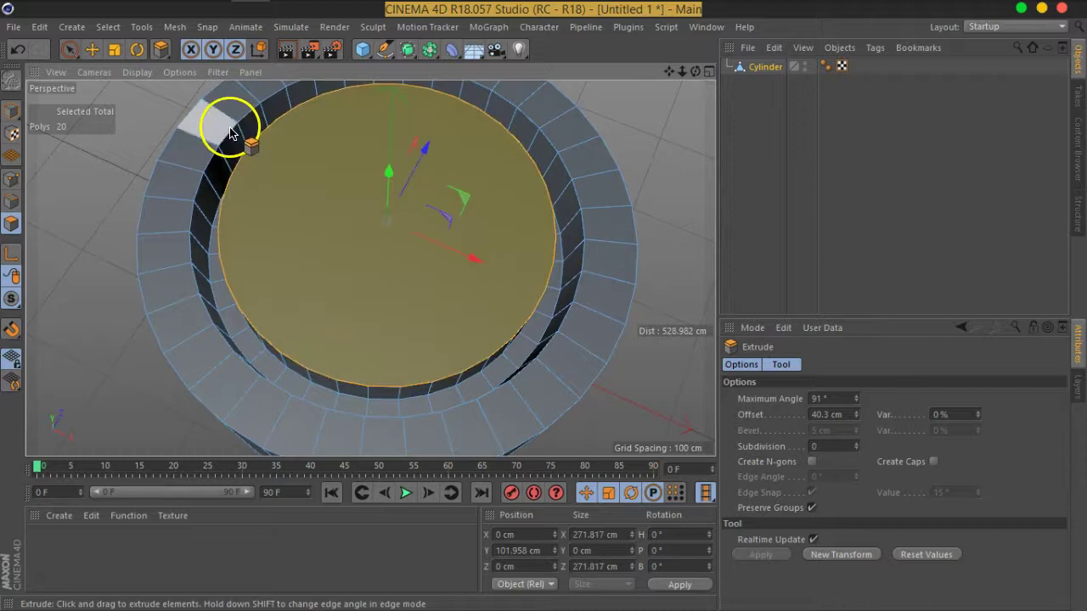
left_click(114, 48)
mouse_move(442, 357)
left_mouse_down()
mouse_move(408, 337)
mouse_move(429, 348)
mouse_move(413, 368)
left_mouse_up()
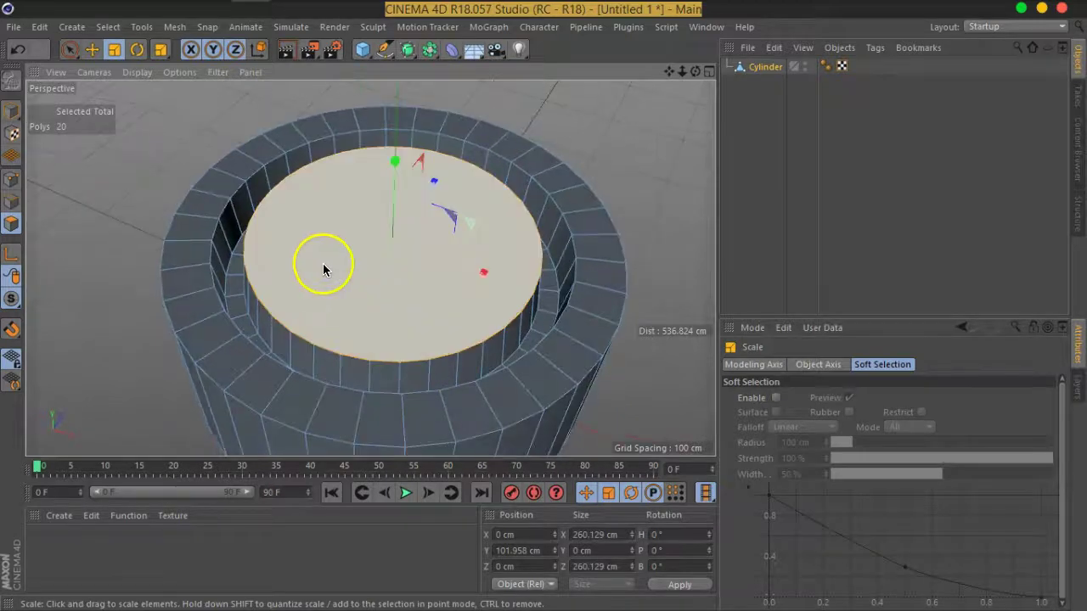
Inset a smaller central disc, 155.932 cm across, on the raised platform
right_click(361, 247)
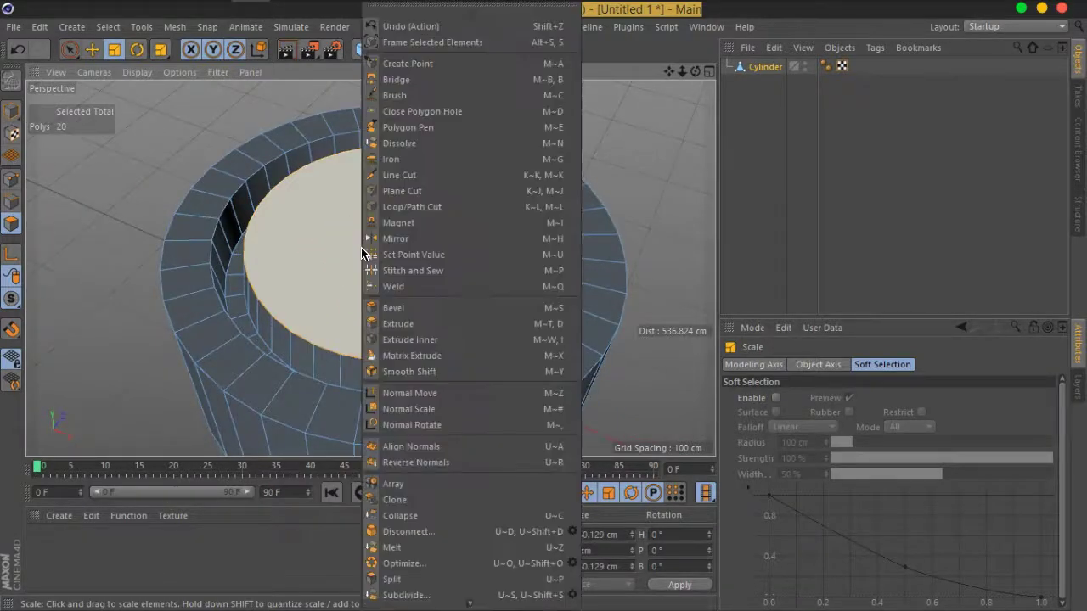
left_click(433, 338)
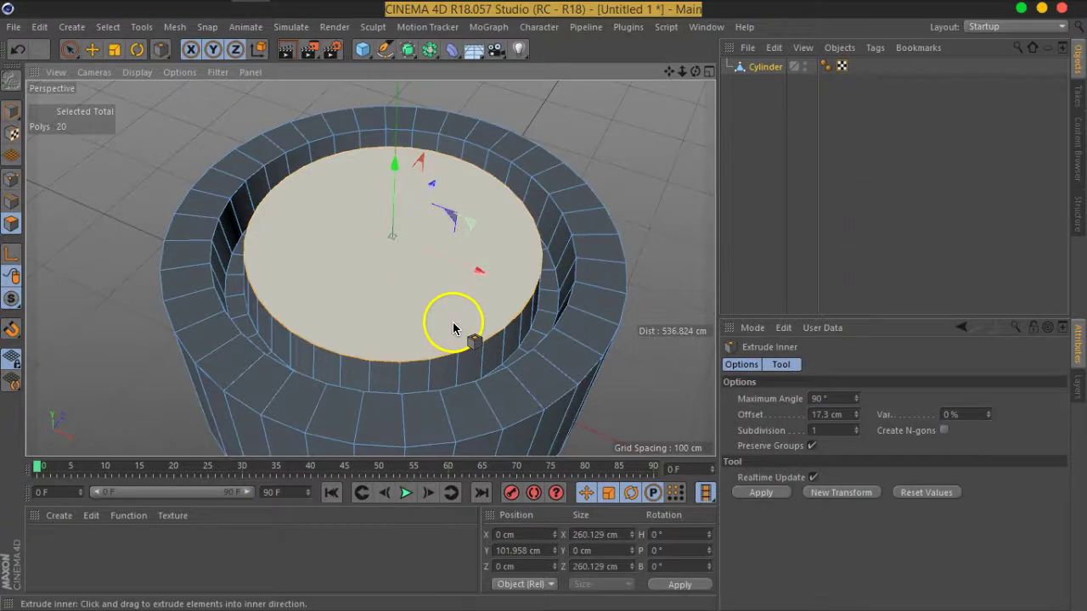
left_click_drag(453, 329, 25, 263)
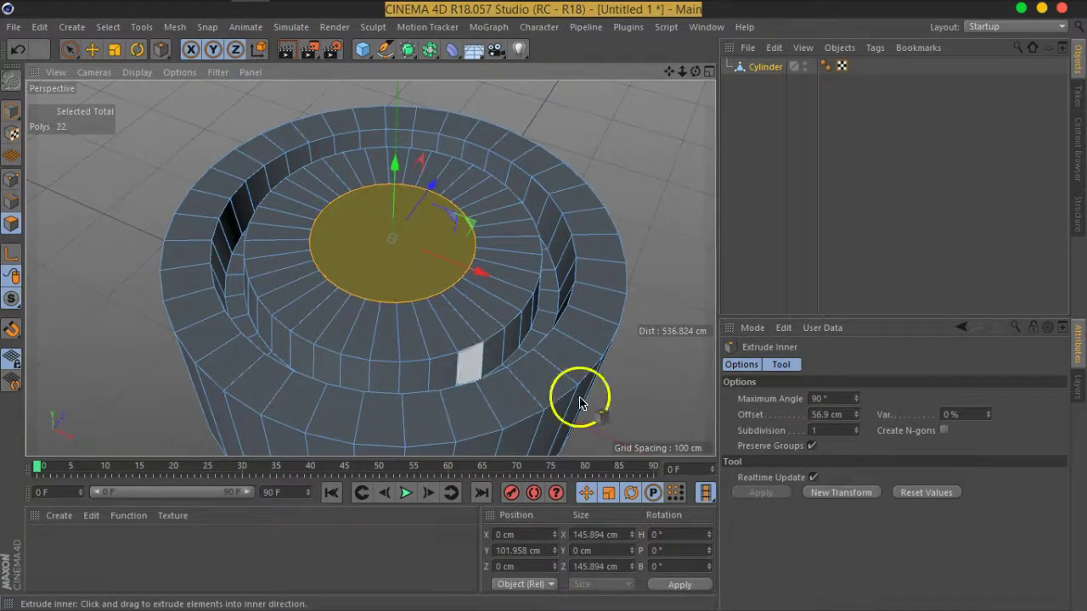
left_click_drag(855, 419, 856, 418)
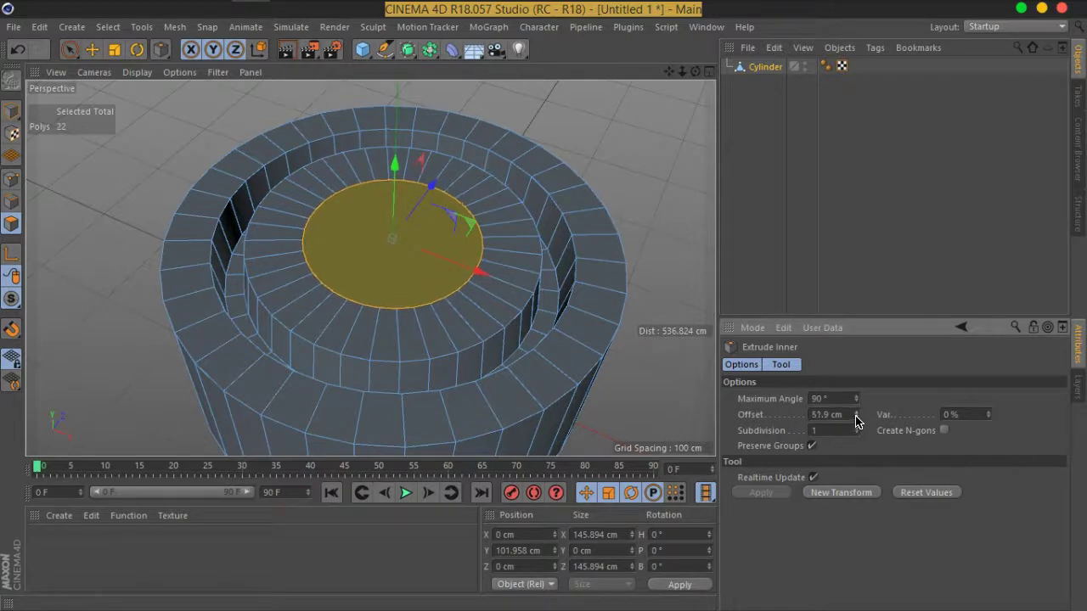
Extrude the central disc down into a well at 48.739 cm height
right_click(372, 257)
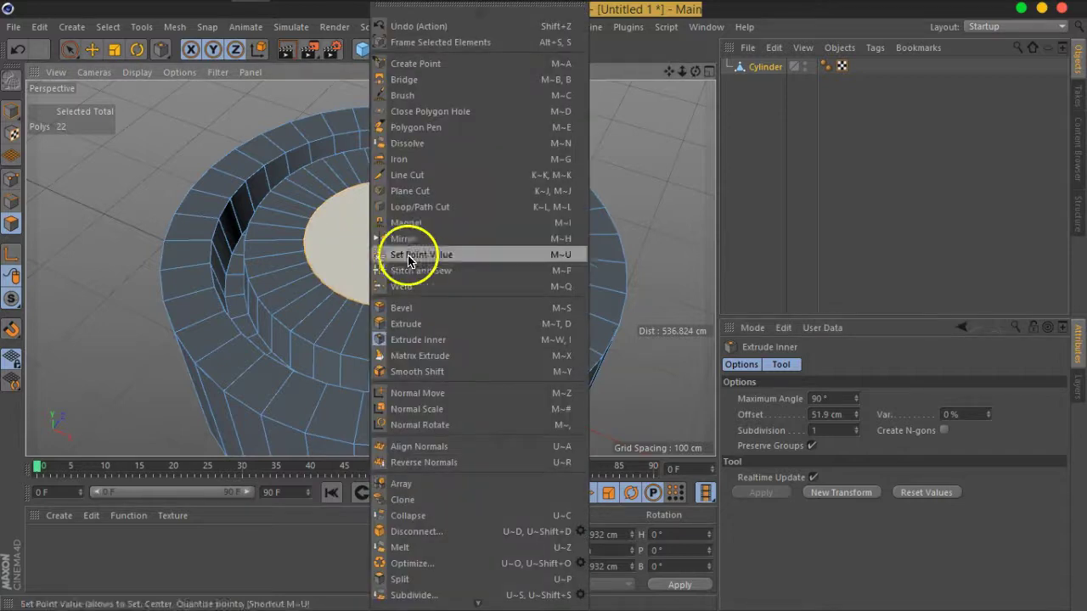
left_click(450, 323)
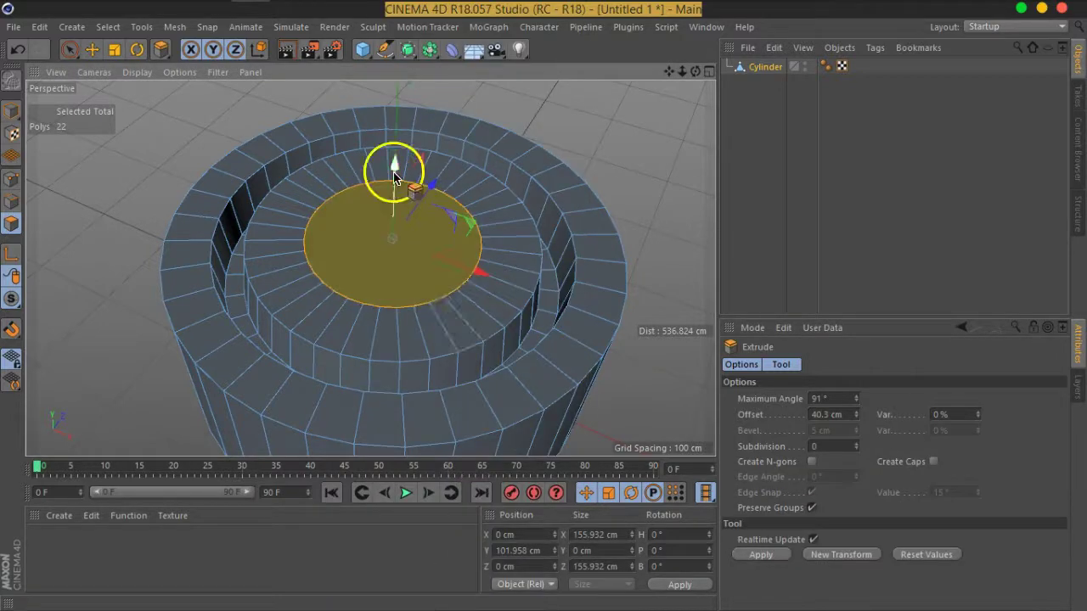
left_click_drag(396, 167, 400, 208)
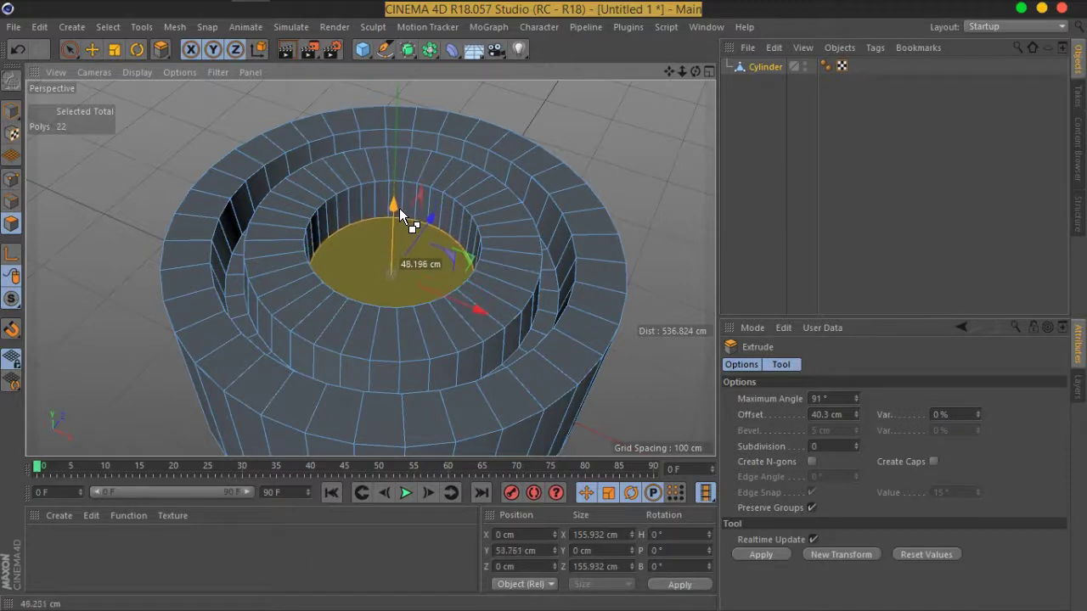
left_click_drag(399, 207, 401, 211)
left_click(300, 181)
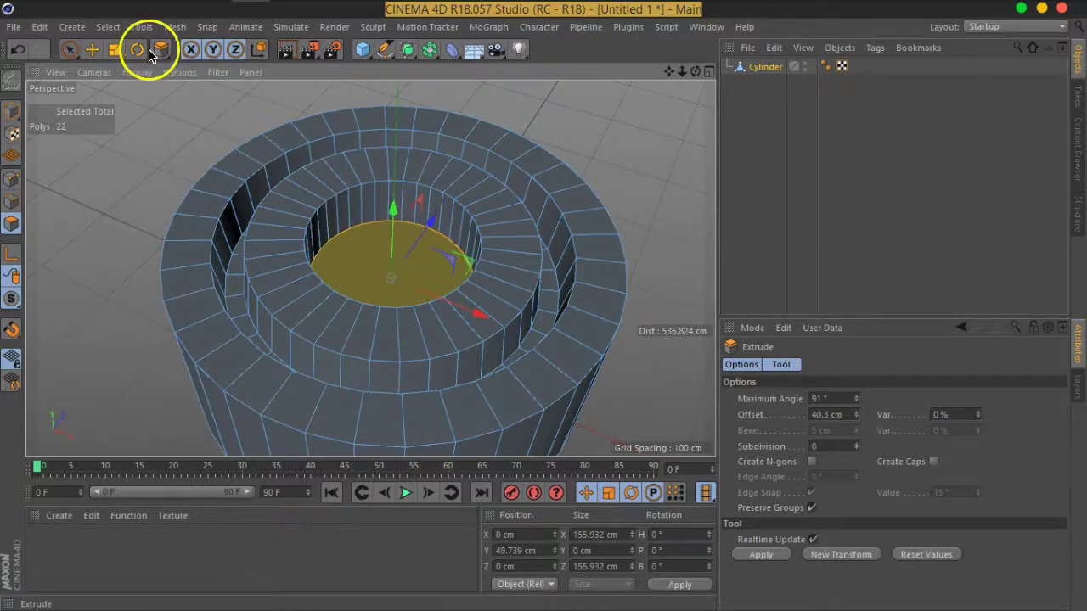
Scale the sunken disc down to roughly three quarters of its width
left_click(113, 49)
left_click_drag(646, 216, 457, 219)
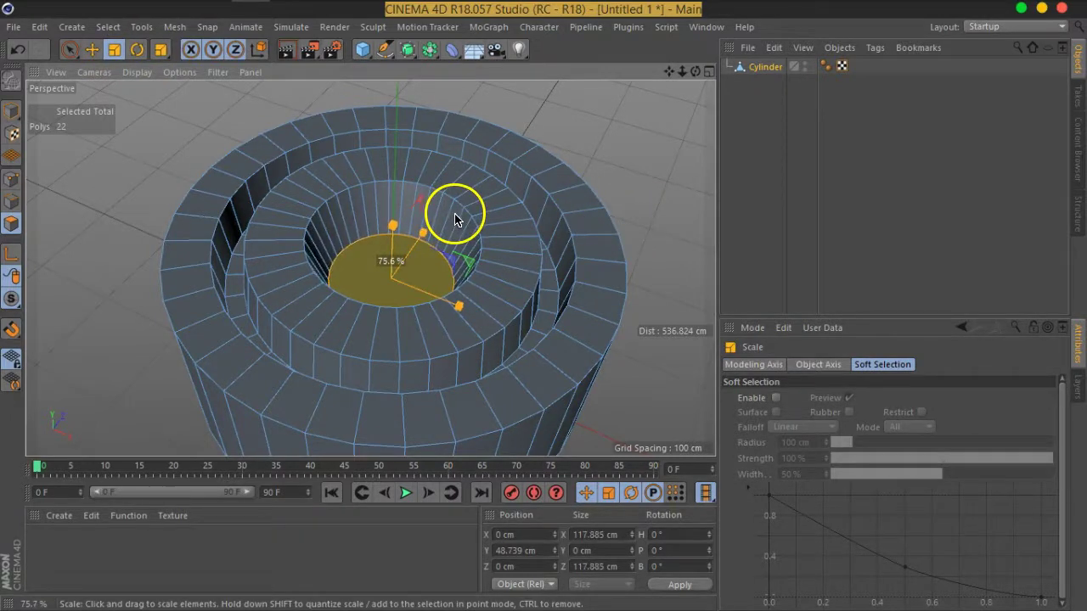
left_click_drag(457, 219, 504, 224)
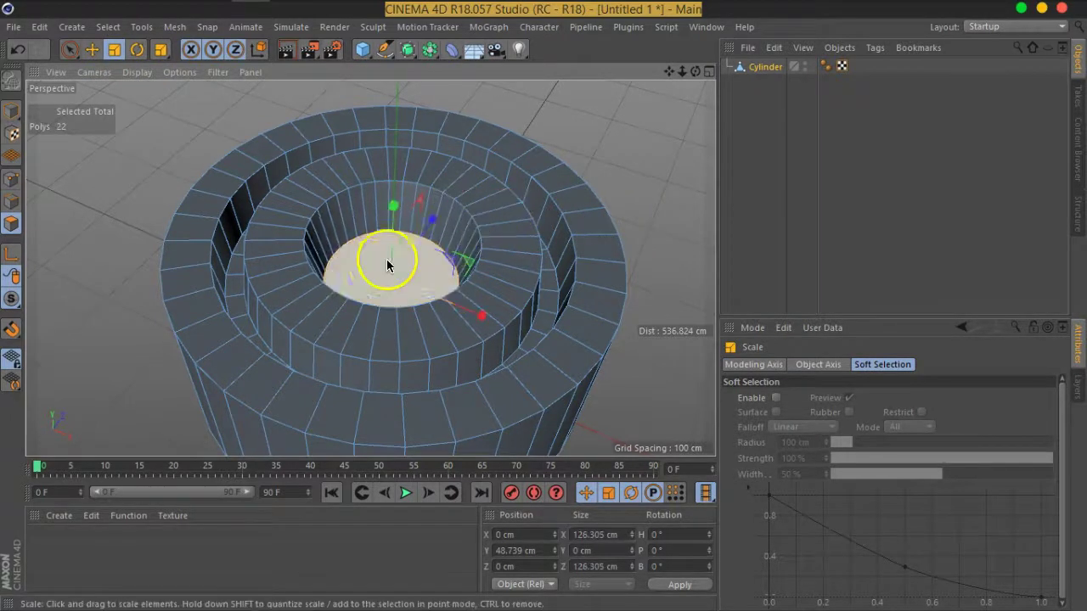
scroll(377, 271, "up", 5)
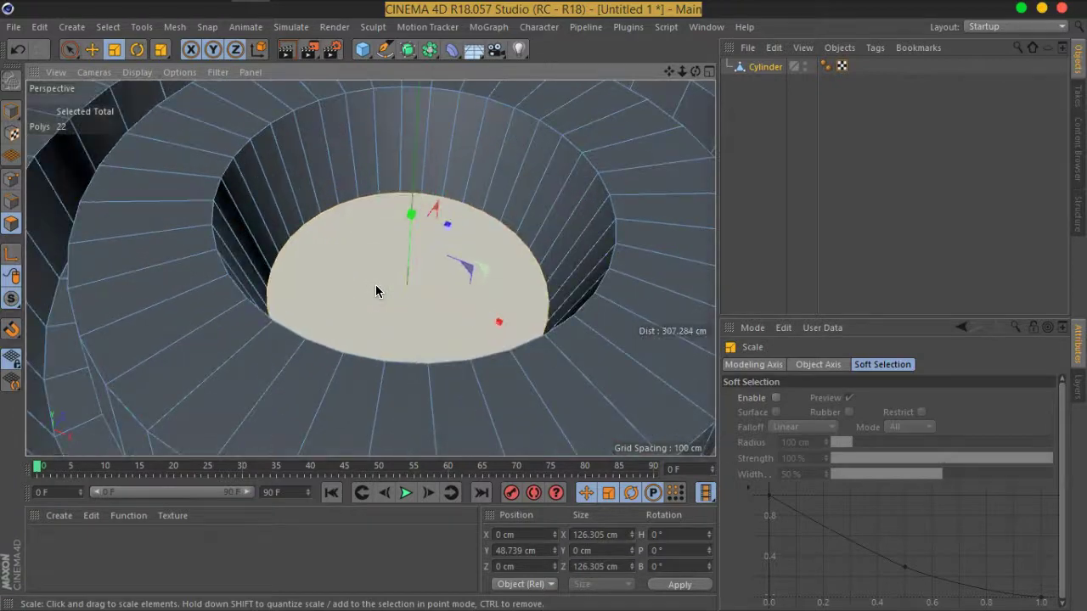
Inset a 3.7 cm ring and lift the 118.877 cm disc to 87.495 cm height
right_click_drag(375, 285, 449, 346)
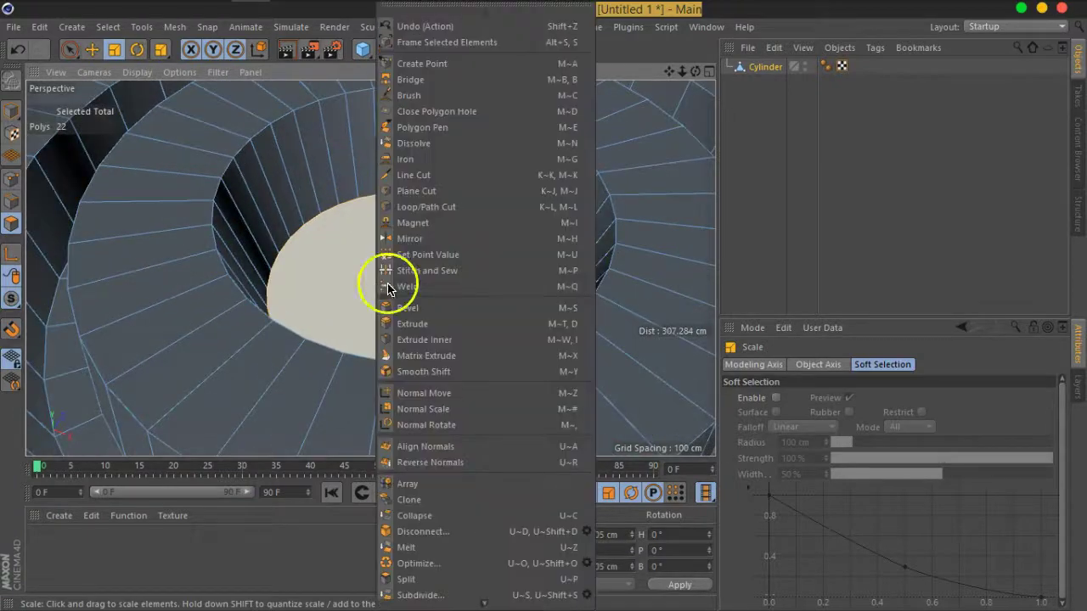
left_click(451, 343)
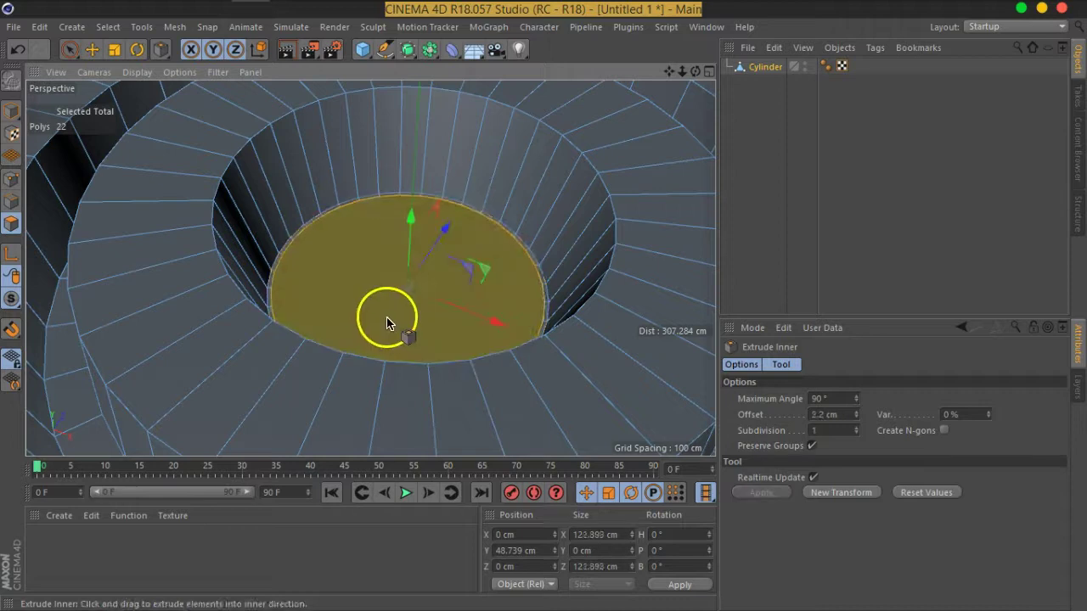
mouse_move(374, 322)
left_mouse_down()
mouse_move(412, 233)
mouse_move(420, 159)
mouse_move(413, 243)
left_mouse_up()
left_click_drag(400, 178, 382, 178)
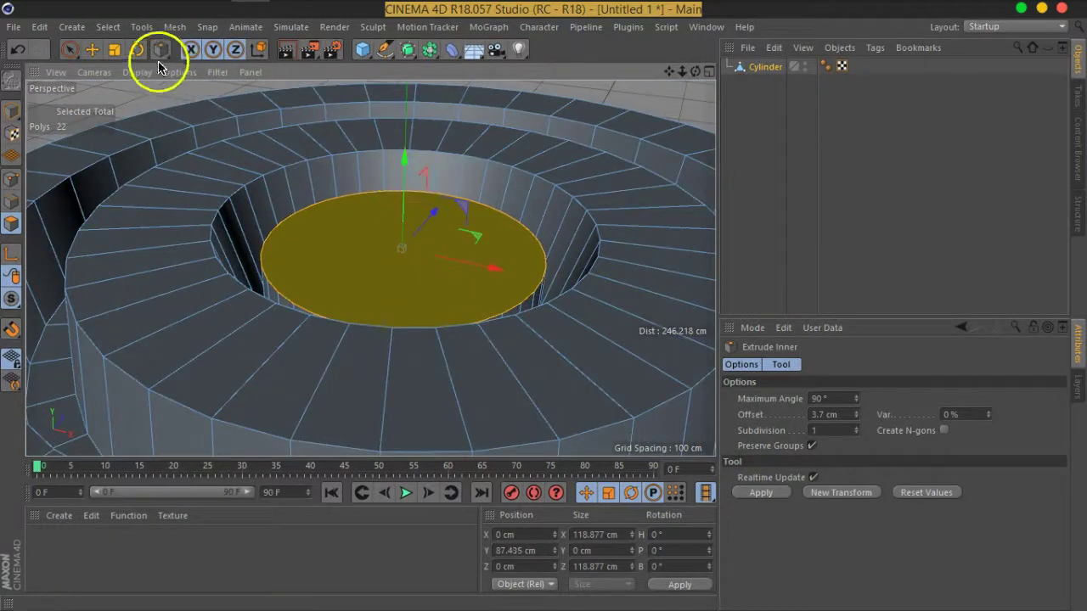
Scale the well's central disc down to 85.591 cm across and inspect it
left_click(114, 48)
mouse_move(223, 184)
left_mouse_down("alt")
mouse_move(375, 318)
mouse_move(267, 388)
left_mouse_up("alt")
mouse_move(502, 359)
left_mouse_down("alt")
mouse_move(460, 266)
mouse_move(526, 315)
mouse_move(451, 212)
mouse_move(285, 262)
mouse_move(441, 308)
mouse_move(433, 237)
mouse_move(453, 318)
mouse_move(432, 381)
mouse_move(481, 374)
mouse_move(432, 272)
mouse_move(493, 311)
left_mouse_up("alt")
scroll(460, 264, "down", 5)
scroll(461, 266, "up", 4)
scroll(493, 311, "down", 3)
scroll(451, 294, "down", 2)
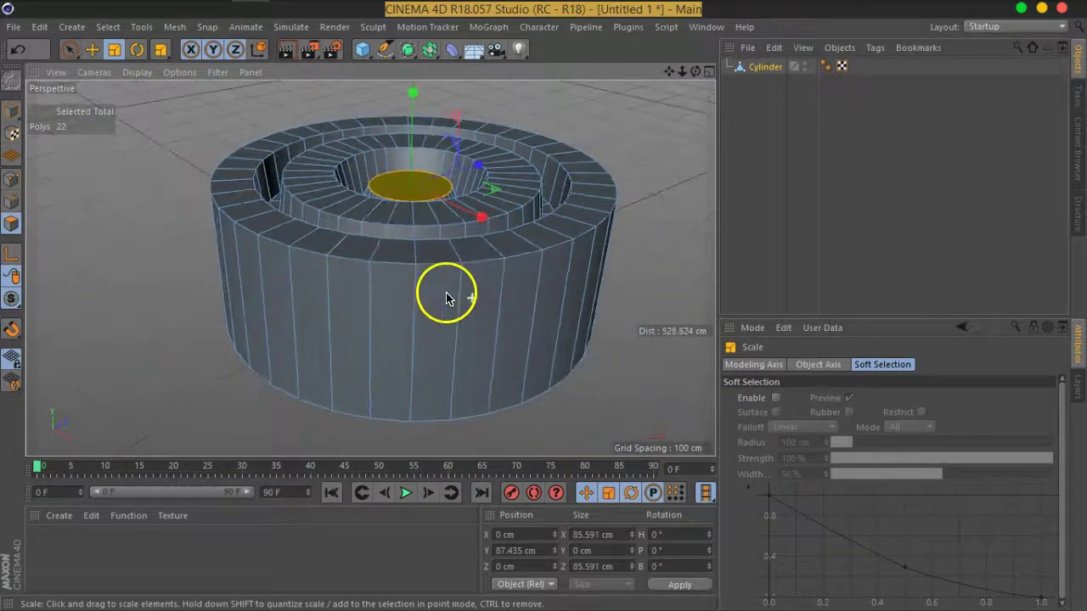
scroll(446, 293, "up", 1)
scroll(460, 200, "up", 3)
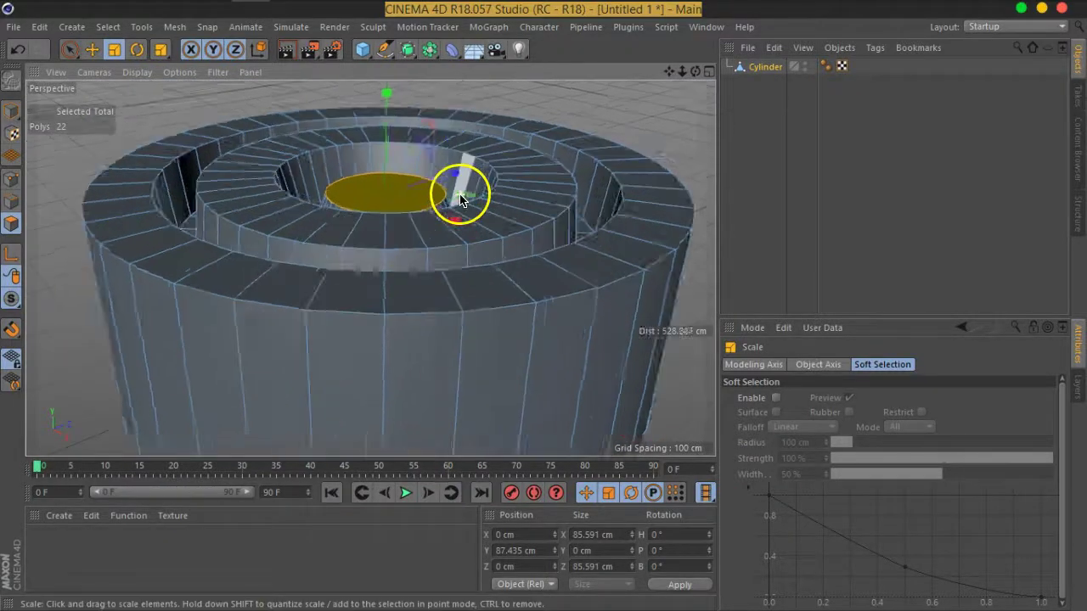
scroll(460, 199, "up", 2)
left_click_drag(467, 206, 396, 199, "alt")
scroll(415, 257, "up", 2)
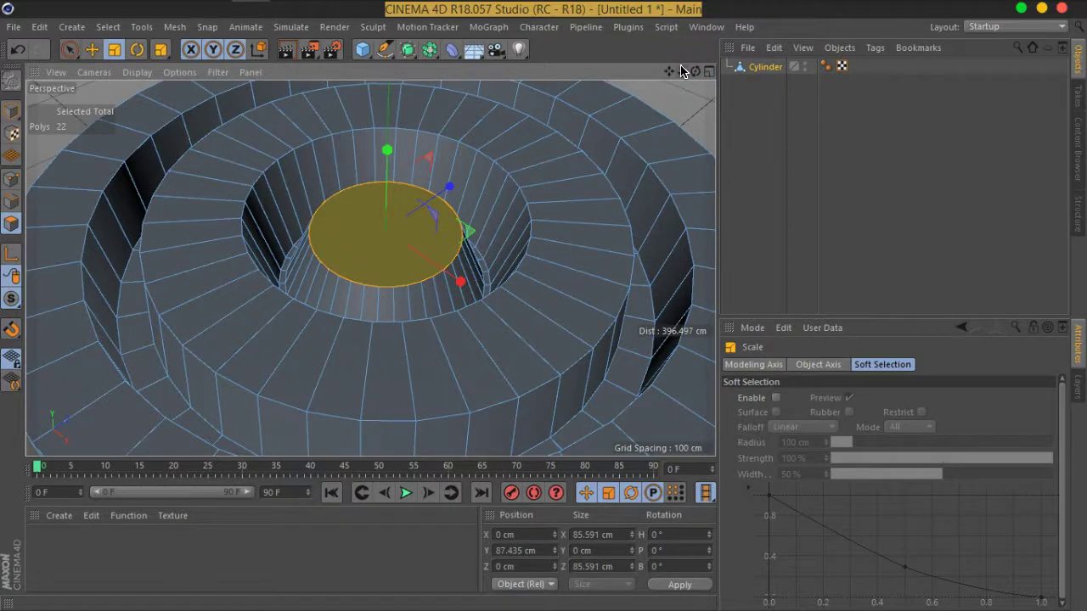
mouse_move(681, 71)
left_mouse_down()
mouse_move(620, 218)
mouse_move(519, 249)
mouse_move(478, 233)
mouse_move(443, 284)
mouse_move(436, 255)
mouse_move(376, 247)
mouse_move(504, 272)
mouse_move(487, 243)
mouse_move(597, 259)
left_mouse_up()
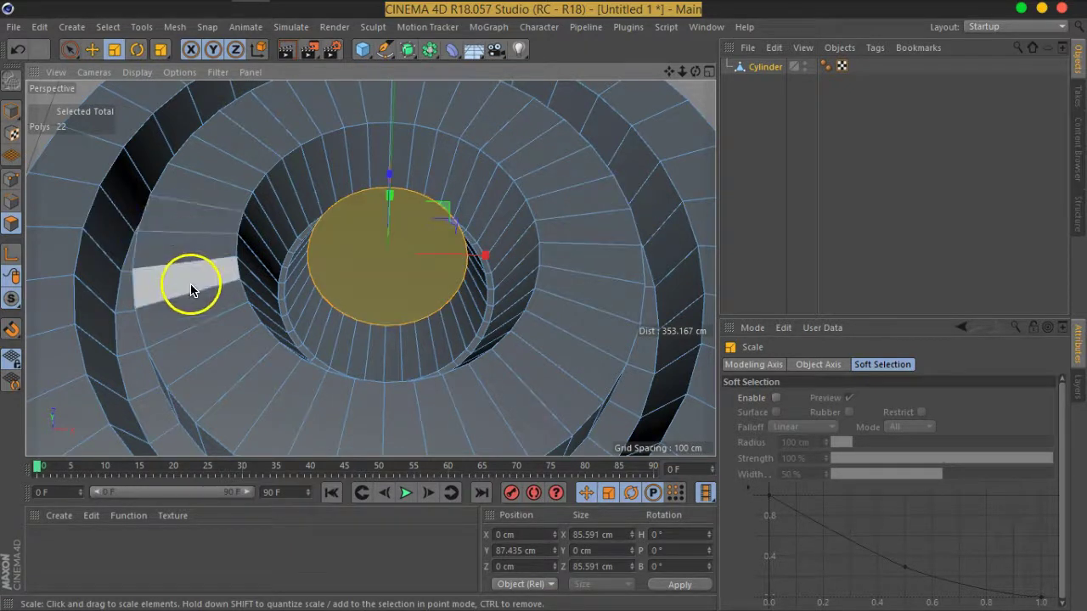
In the maximized Top view, shift-select opposite rim polygons with Live Selection
left_click(709, 73)
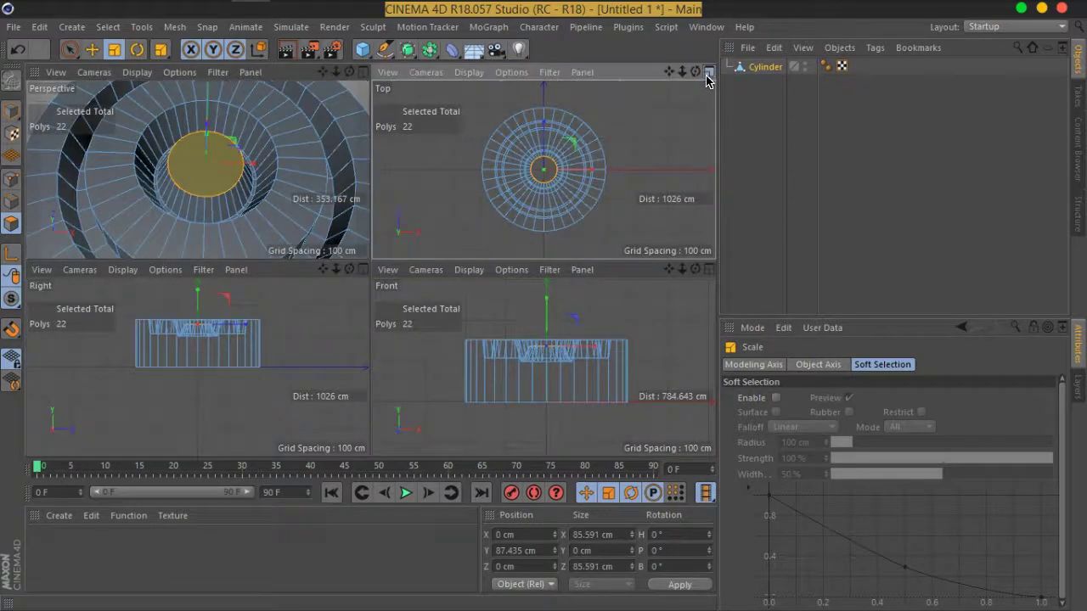
left_click(708, 72)
scroll(370, 272, "up", 3)
scroll(371, 274, "up", 2)
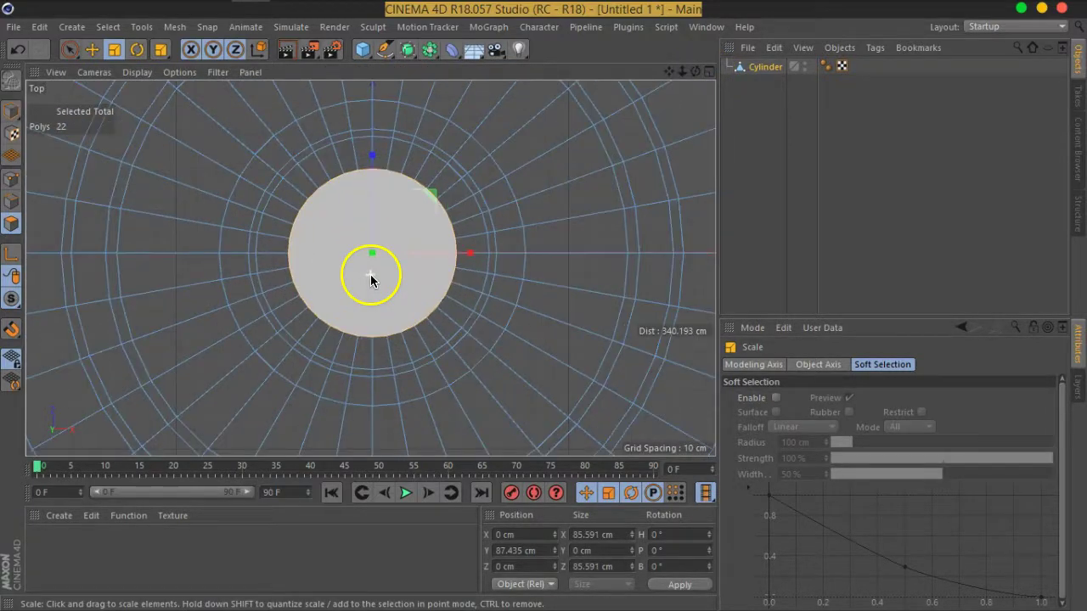
scroll(372, 273, "down", 3)
scroll(371, 273, "down", 2)
scroll(459, 255, "up", 2)
scroll(467, 261, "up", 2)
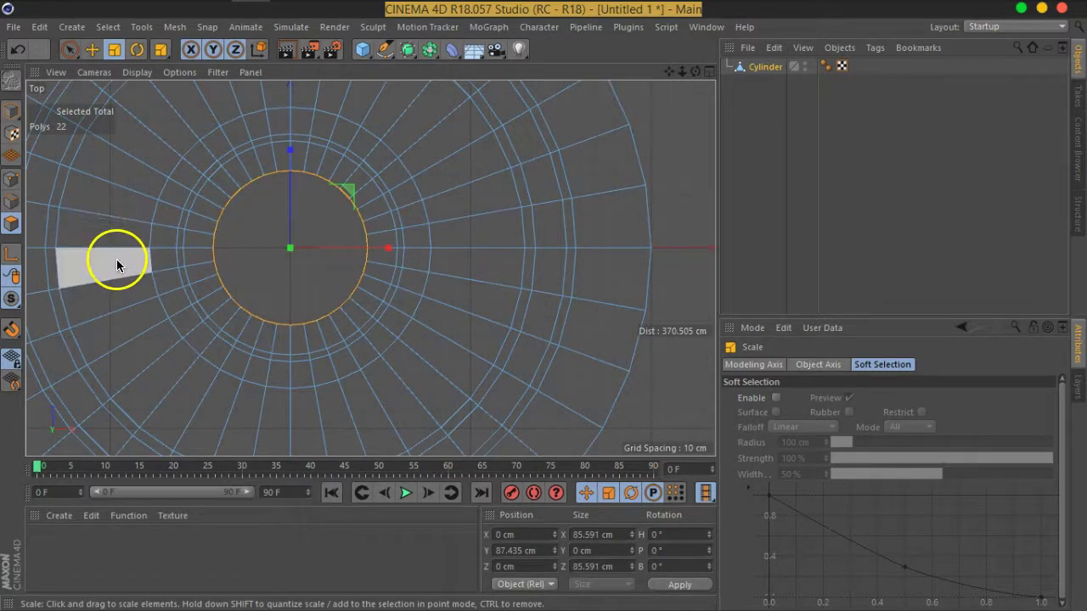
left_click(74, 50)
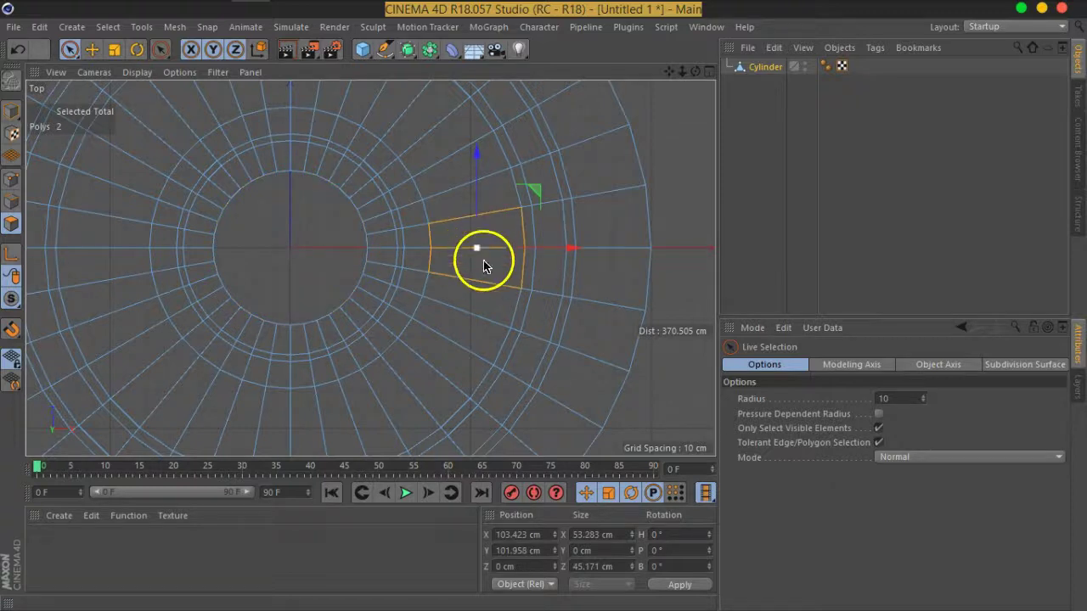
left_click(111, 252, "shift")
left_click(709, 72)
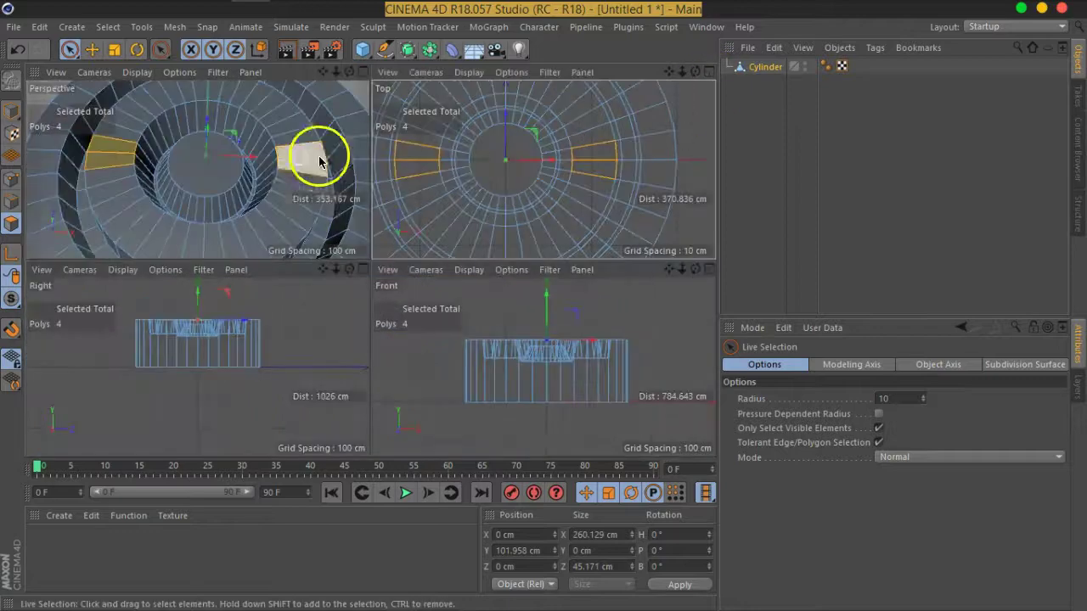
left_click(362, 71)
mouse_move(417, 267)
left_mouse_down("alt")
mouse_move(315, 189)
mouse_move(509, 183)
mouse_move(558, 254)
mouse_move(509, 243)
left_mouse_up("alt")
mouse_move(449, 332)
left_mouse_down("alt")
mouse_move(270, 346)
mouse_move(388, 347)
mouse_move(400, 310)
mouse_move(462, 300)
mouse_move(241, 340)
mouse_move(334, 332)
mouse_move(354, 307)
left_mouse_up("alt")
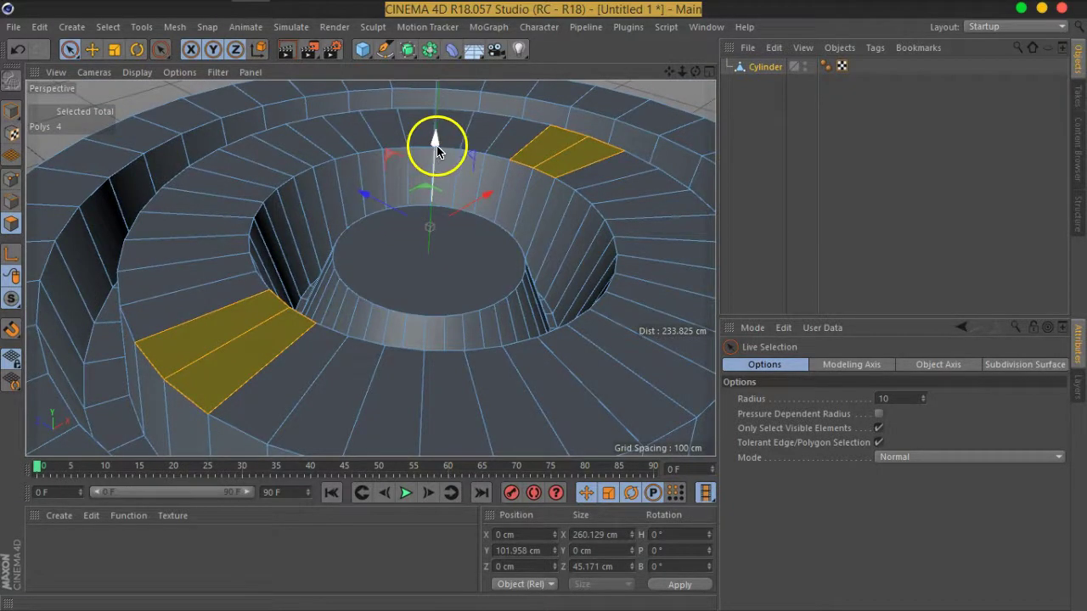
left_click_drag(437, 150, 436, 164)
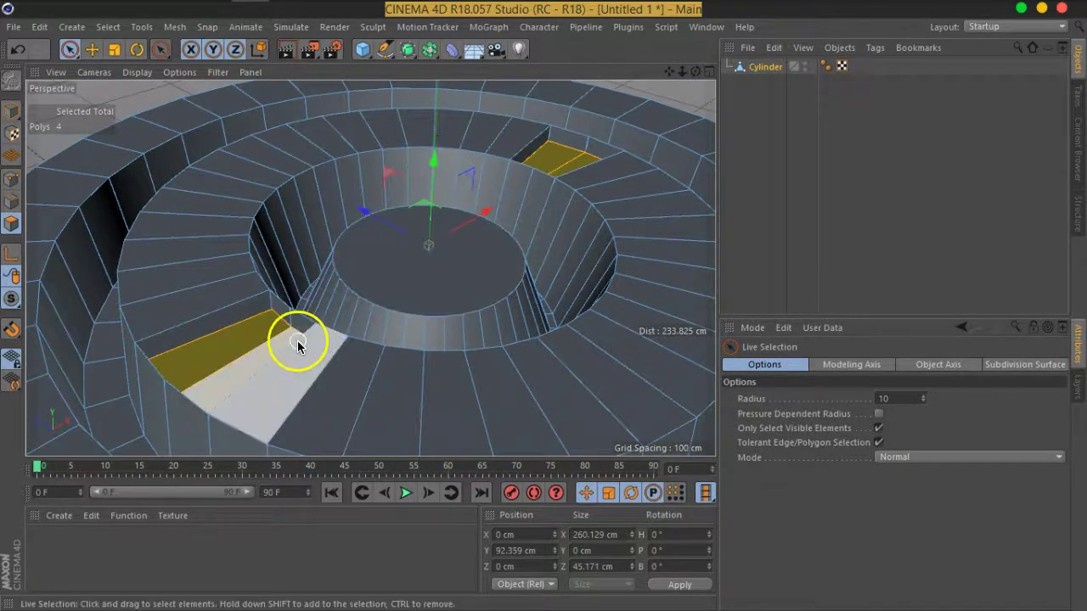
scroll(297, 342, "up", 5)
mouse_move(298, 340)
left_mouse_down("alt")
mouse_move(188, 348)
mouse_move(255, 357)
mouse_move(283, 310)
mouse_move(255, 332)
mouse_move(340, 344)
left_mouse_up("alt")
key("ctrl+shift+a")
left_click(310, 293)
mouse_move(274, 364)
left_mouse_down("alt")
mouse_move(449, 324)
mouse_move(483, 332)
mouse_move(322, 376)
mouse_move(369, 322)
mouse_move(311, 320)
mouse_move(354, 332)
mouse_move(243, 298)
mouse_move(413, 367)
mouse_move(427, 315)
mouse_move(478, 298)
mouse_move(508, 307)
left_mouse_up("alt")
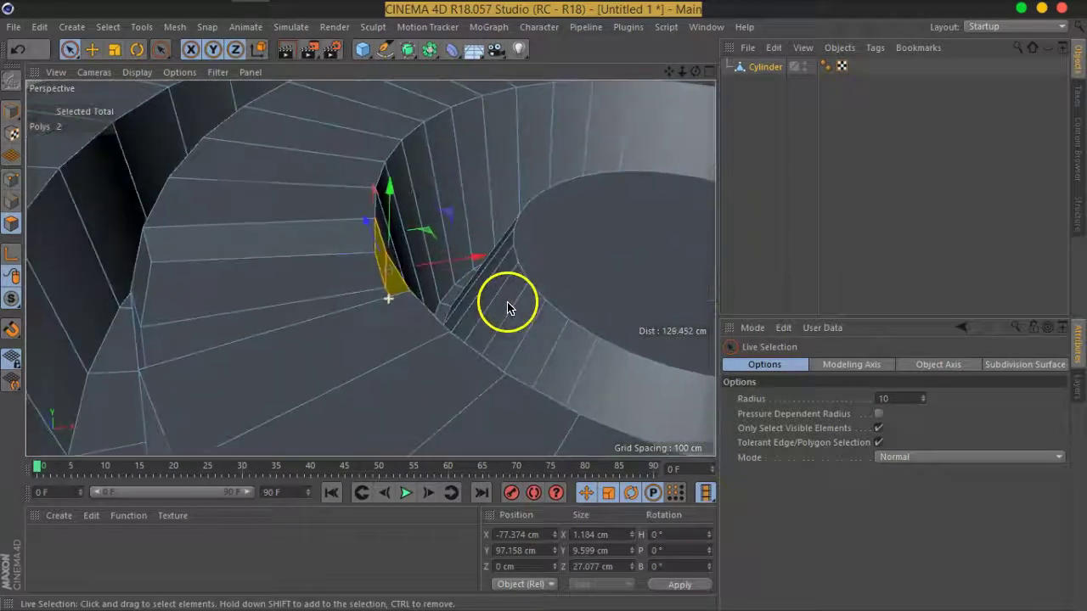
key("ctrl+z")
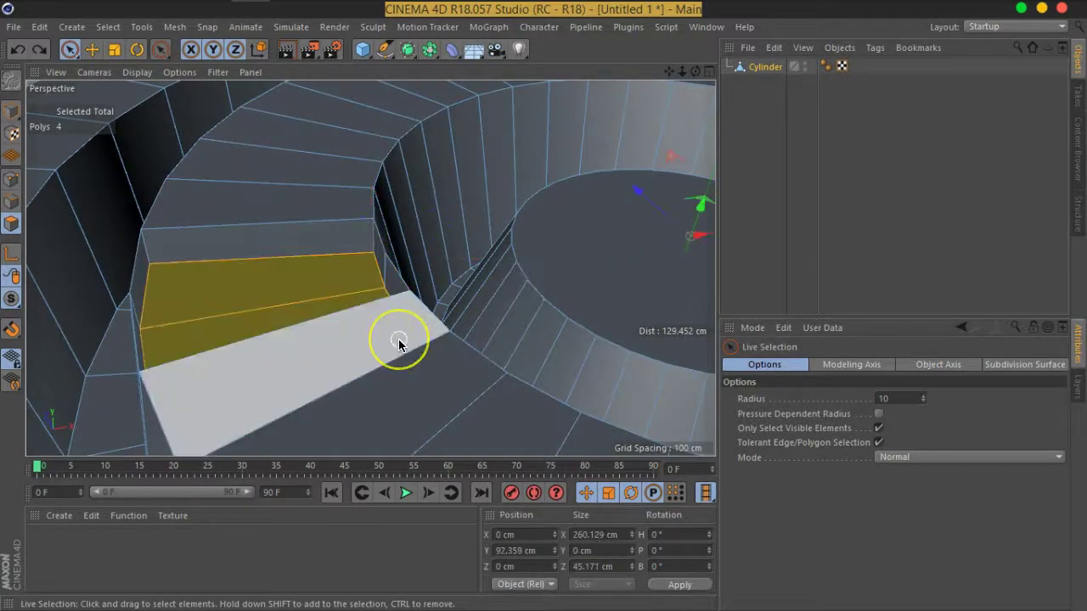
key("ctrl+z")
mouse_move(364, 293)
left_mouse_down()
mouse_move(376, 308)
mouse_move(408, 300)
mouse_move(322, 296)
left_mouse_up()
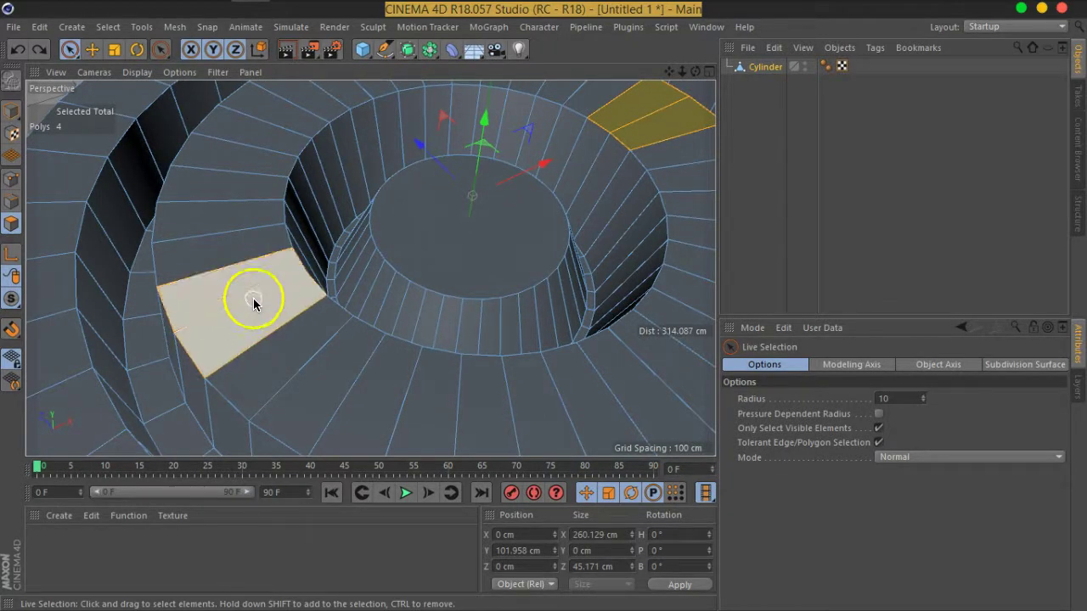
Inset the four selected rim polygons by 3.5 cm with Extrude Inner
right_click(252, 304)
left_click(306, 348)
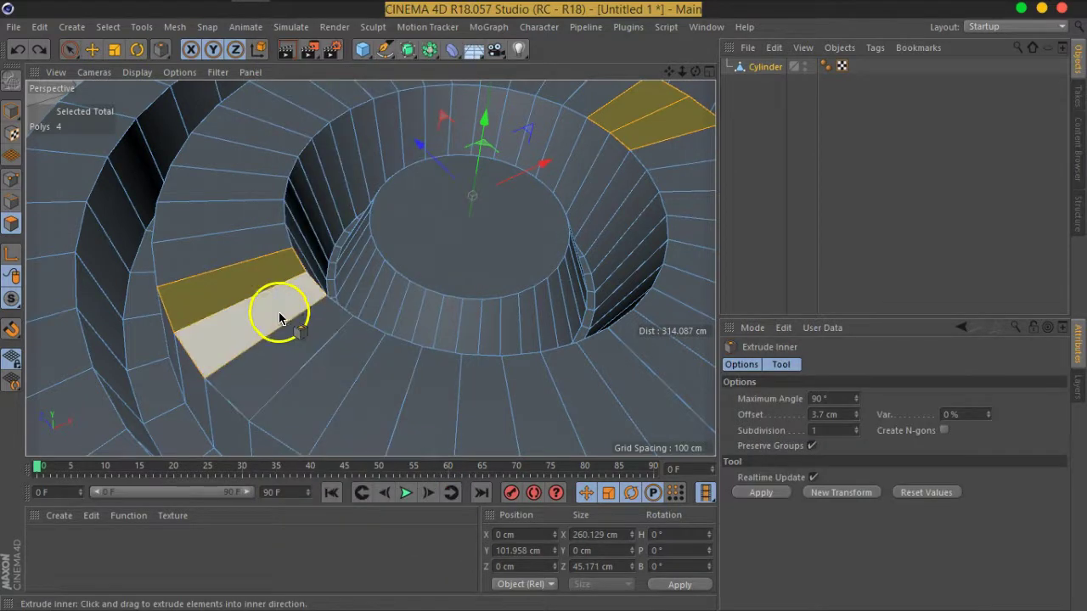
left_click_drag(283, 317, 260, 316)
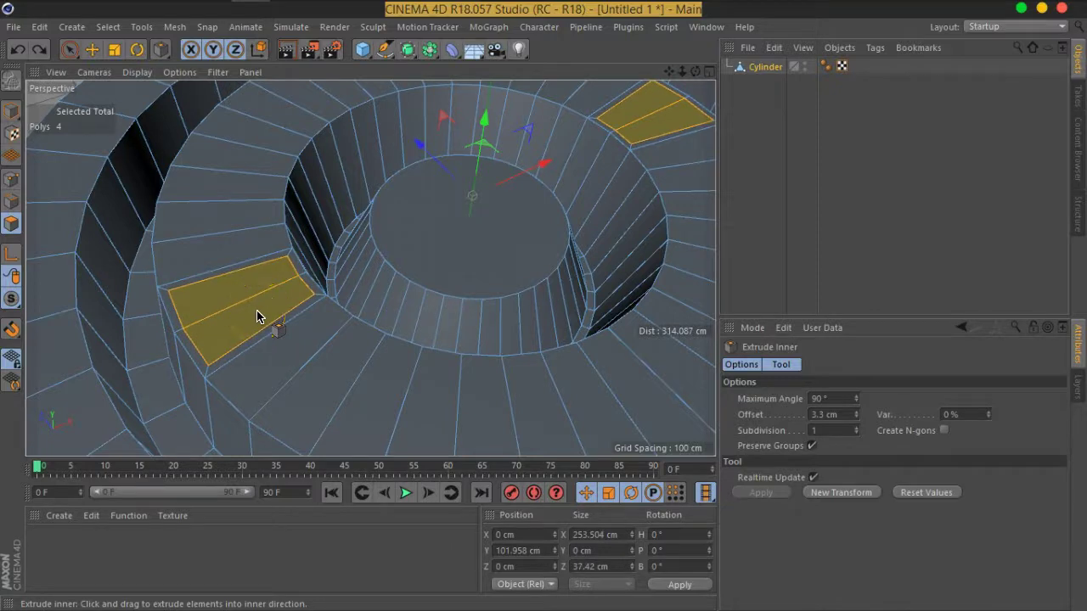
mouse_move(255, 317)
left_mouse_down("alt")
mouse_move(276, 367)
mouse_move(283, 303)
mouse_move(302, 370)
mouse_move(383, 381)
left_mouse_up("alt")
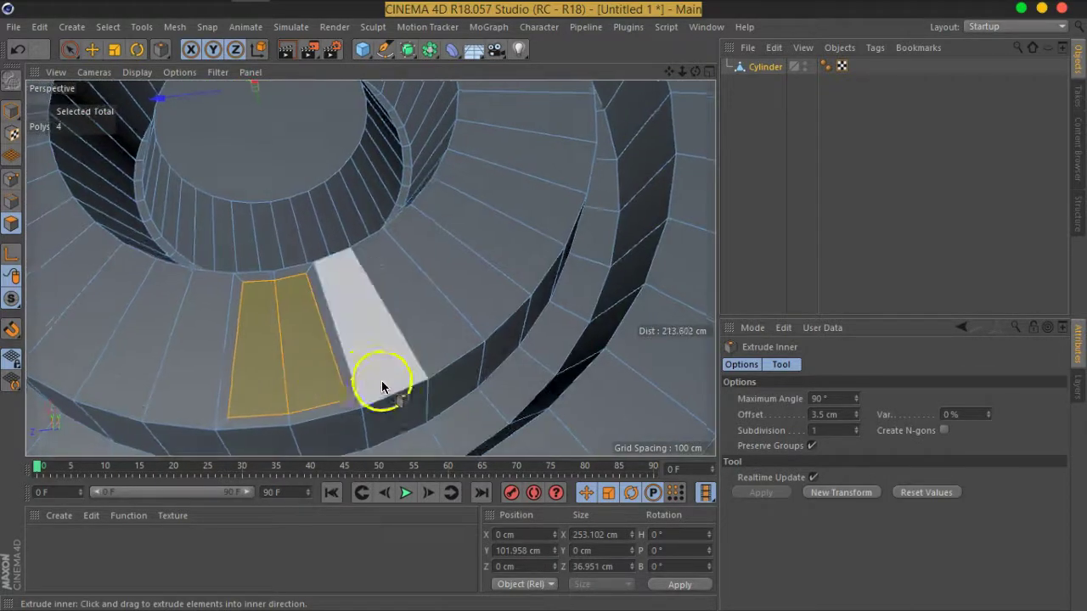
left_click(69, 59)
Switch to Point mode and select a corner point of an inset
left_click(12, 179)
mouse_move(327, 293)
left_mouse_down("alt")
mouse_move(310, 343)
mouse_move(315, 245)
mouse_move(379, 264)
mouse_move(356, 277)
left_mouse_up("alt")
left_click(365, 347)
Scale the four inner corner points inward, narrowing their span from 36.951 cm to 24.821 cm
scroll(321, 162, "up", 3)
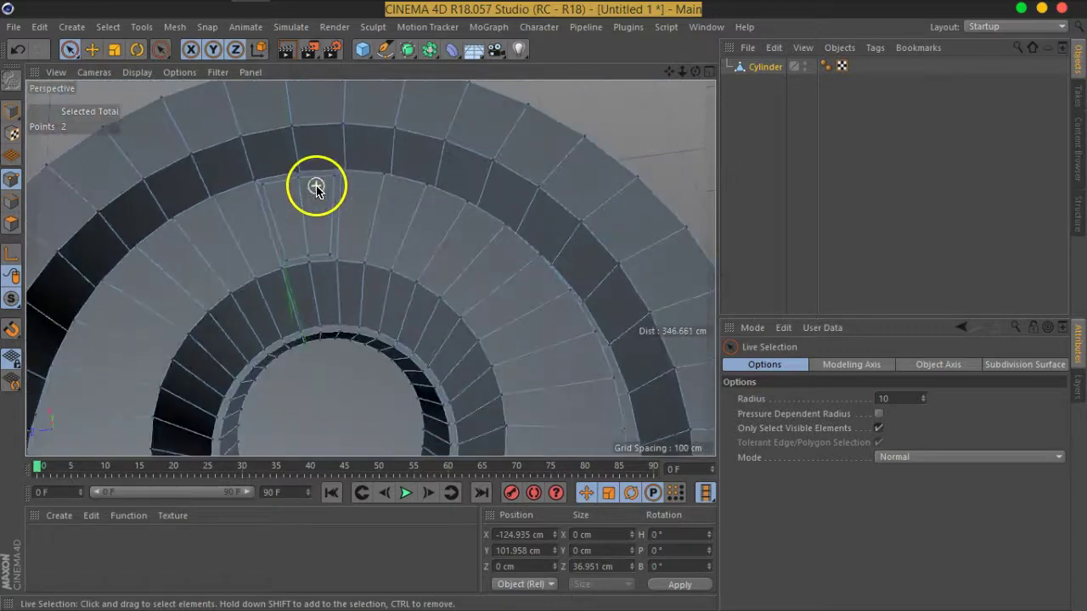
scroll(316, 186, "up", 3)
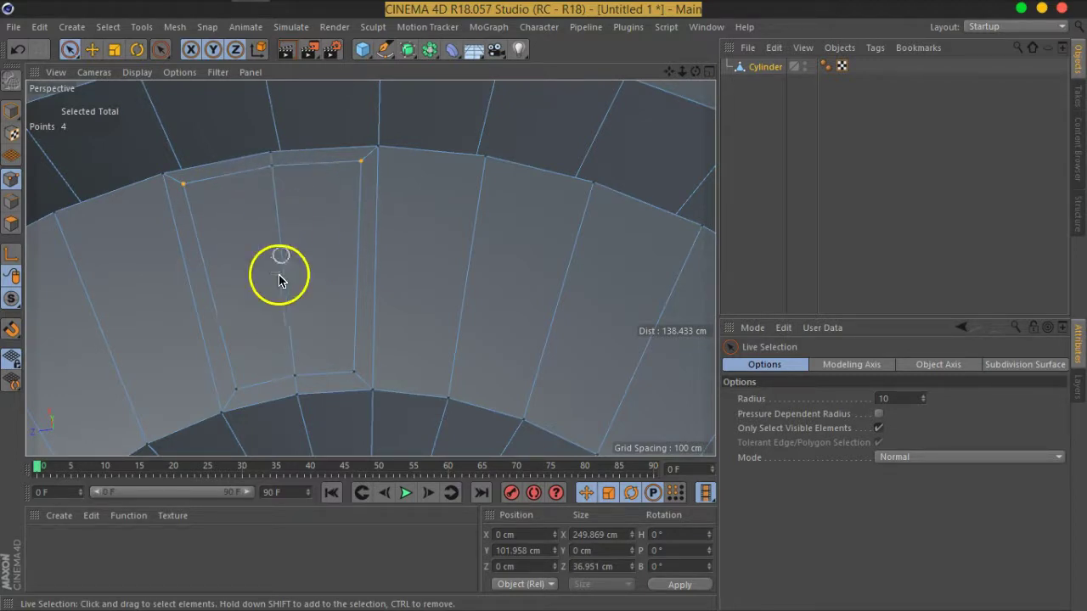
left_click(114, 49)
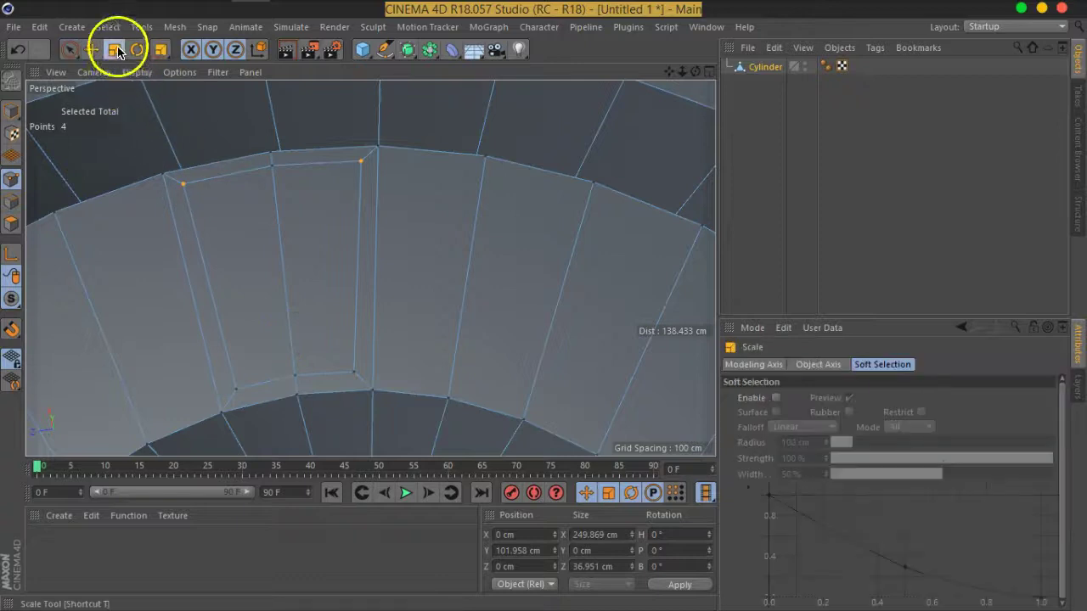
scroll(189, 280, "down", 3)
scroll(190, 279, "down", 3)
mouse_move(289, 365)
left_mouse_down("alt")
mouse_move(377, 243)
mouse_move(400, 266)
mouse_move(328, 255)
mouse_move(374, 291)
mouse_move(306, 220)
left_mouse_up("alt")
left_click_drag(313, 179, 248, 192)
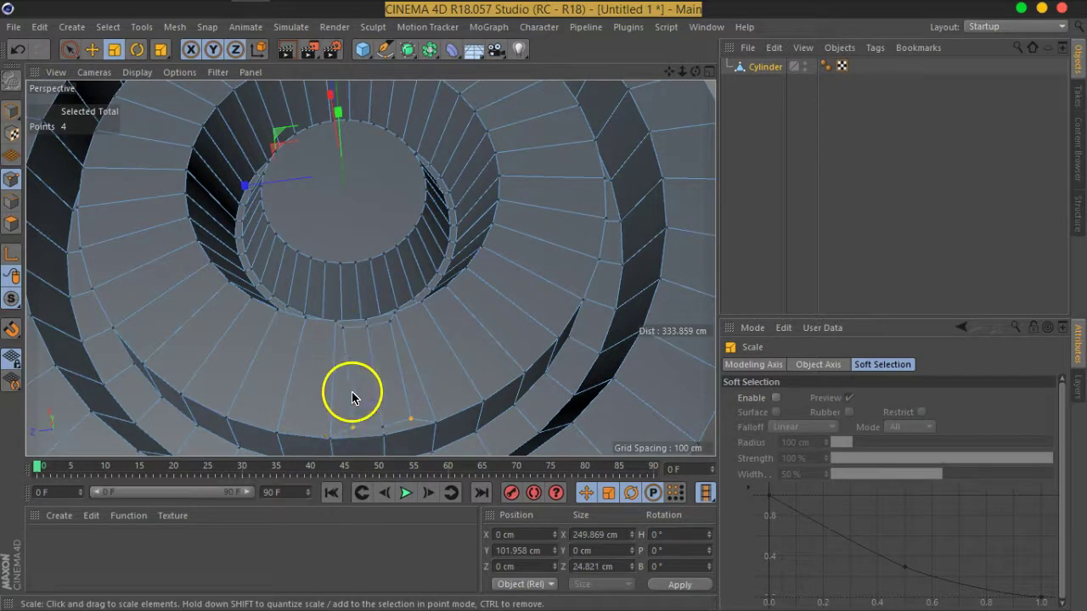
Lower the four narrow strip polygons from 101.958 cm to 92.779 cm height
left_click(12, 223)
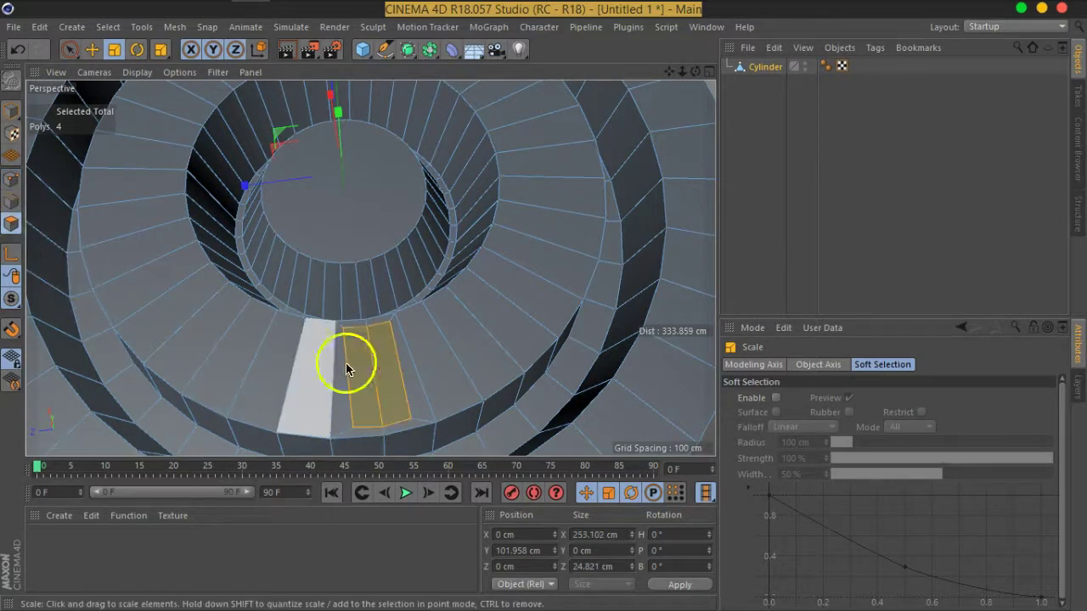
mouse_move(498, 294)
left_mouse_down("alt")
mouse_move(309, 226)
mouse_move(485, 218)
mouse_move(311, 283)
mouse_move(327, 285)
left_mouse_up("alt")
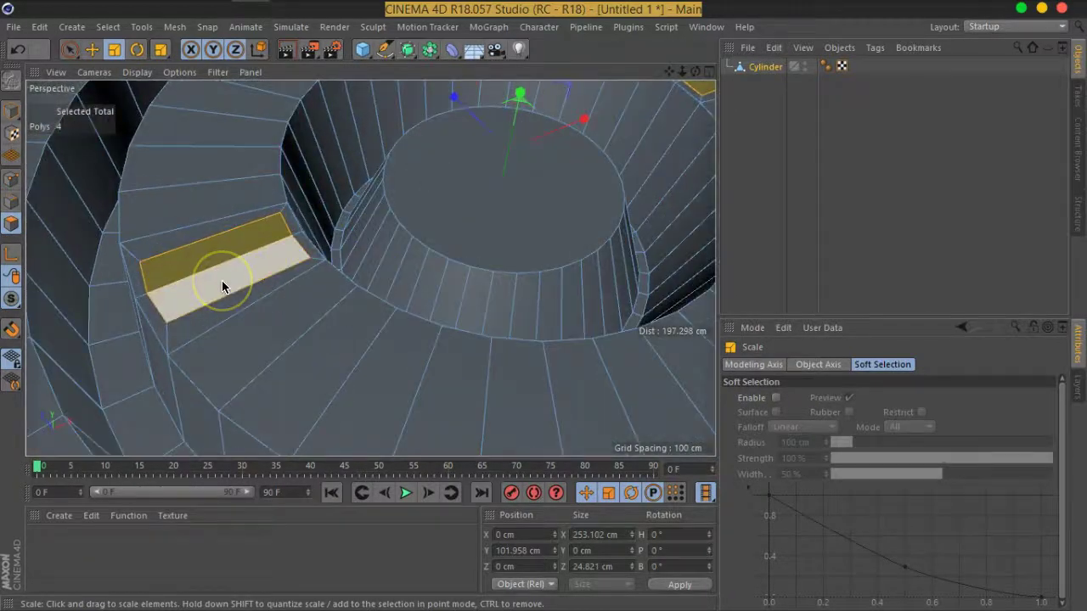
scroll(221, 286, "up", 2)
scroll(222, 287, "up", 2)
left_click(96, 51)
mouse_move(444, 293)
left_mouse_down("alt")
mouse_move(427, 339)
mouse_move(504, 238)
left_mouse_up("alt")
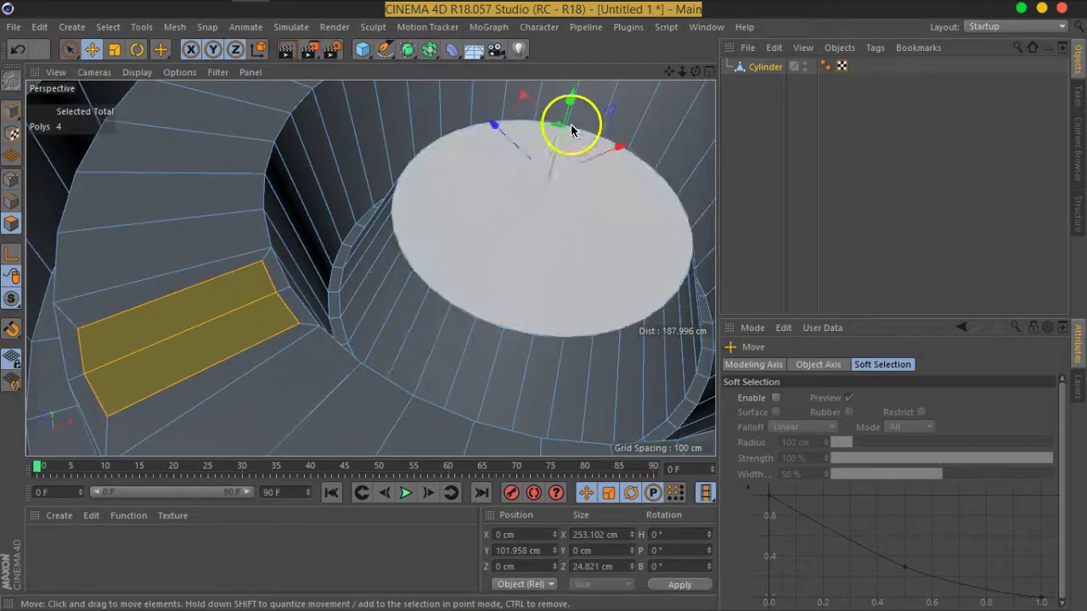
left_click_drag(571, 97, 575, 127)
mouse_move(249, 344)
left_mouse_down("alt")
mouse_move(583, 311)
mouse_move(504, 277)
mouse_move(322, 258)
mouse_move(594, 284)
mouse_move(403, 340)
mouse_move(283, 342)
left_mouse_up("alt")
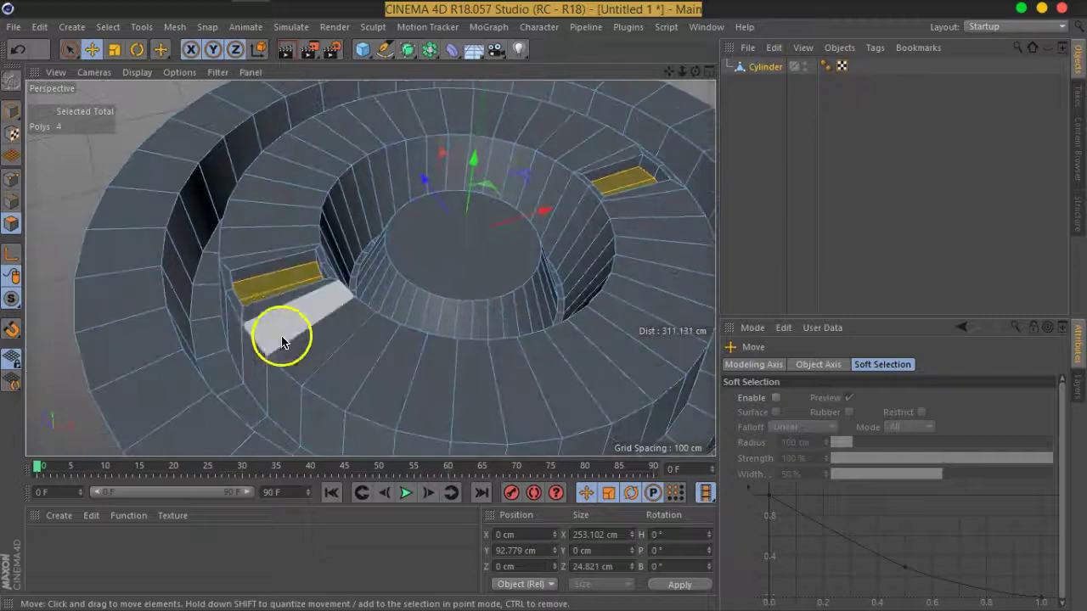
scroll(276, 327, "up", 5)
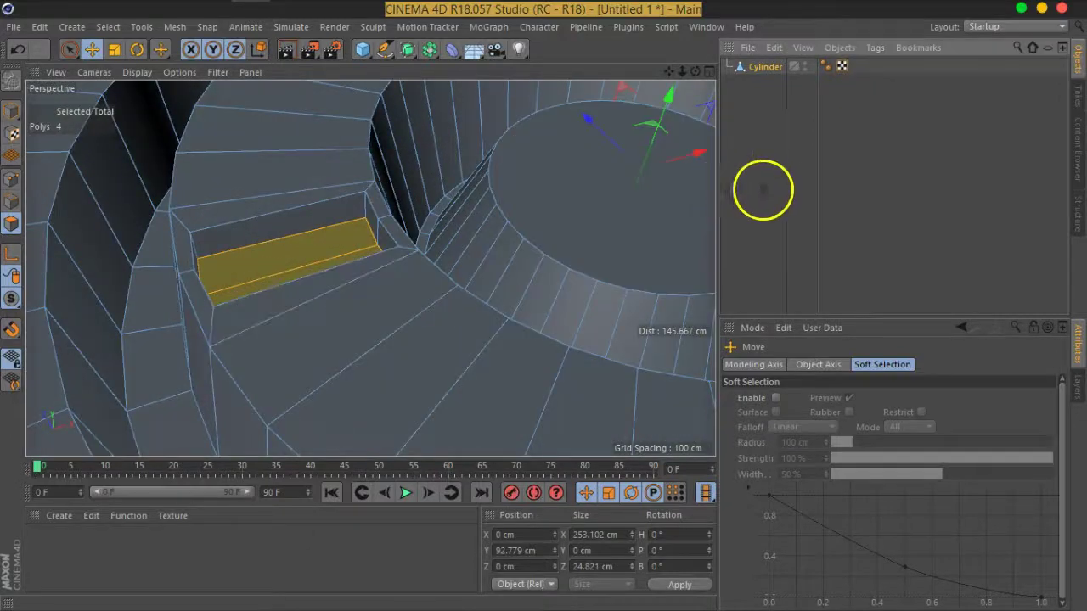
left_click(762, 191)
mouse_move(346, 218)
left_mouse_down("alt")
mouse_move(512, 265)
mouse_move(223, 331)
mouse_move(522, 257)
mouse_move(359, 230)
mouse_move(456, 247)
mouse_move(519, 204)
mouse_move(417, 213)
mouse_move(364, 203)
mouse_move(430, 182)
mouse_move(342, 265)
mouse_move(272, 230)
left_mouse_up("alt")
scroll(269, 267, "up", 4)
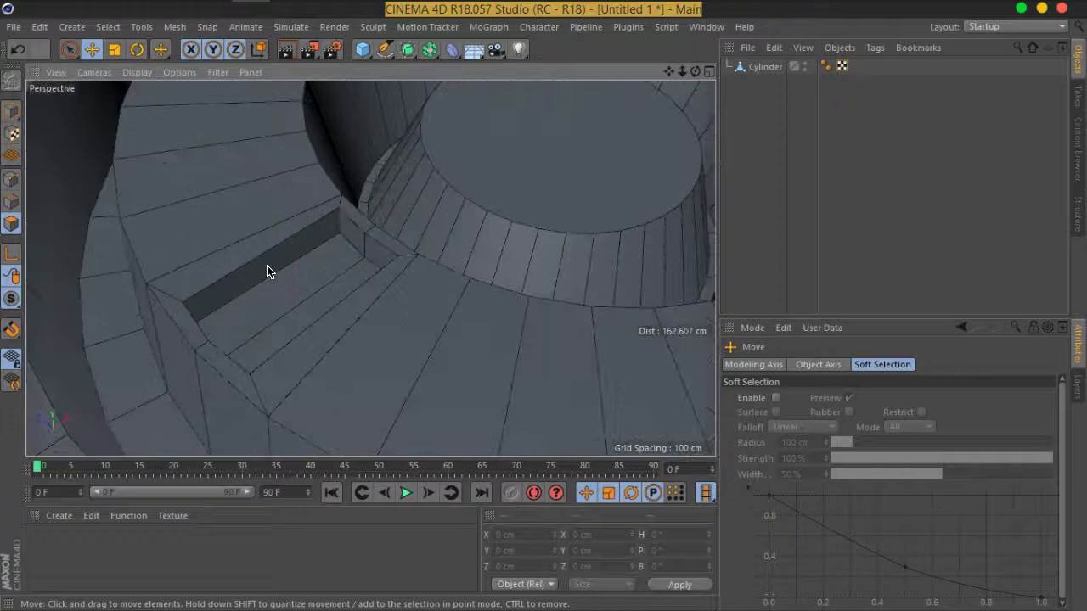
mouse_move(456, 212)
left_mouse_down("alt")
mouse_move(393, 311)
mouse_move(467, 294)
mouse_move(400, 260)
mouse_move(191, 276)
left_mouse_up("alt")
scroll(408, 260, "up", 3)
scroll(529, 323, "down", 8)
scroll(493, 270, "up", 1)
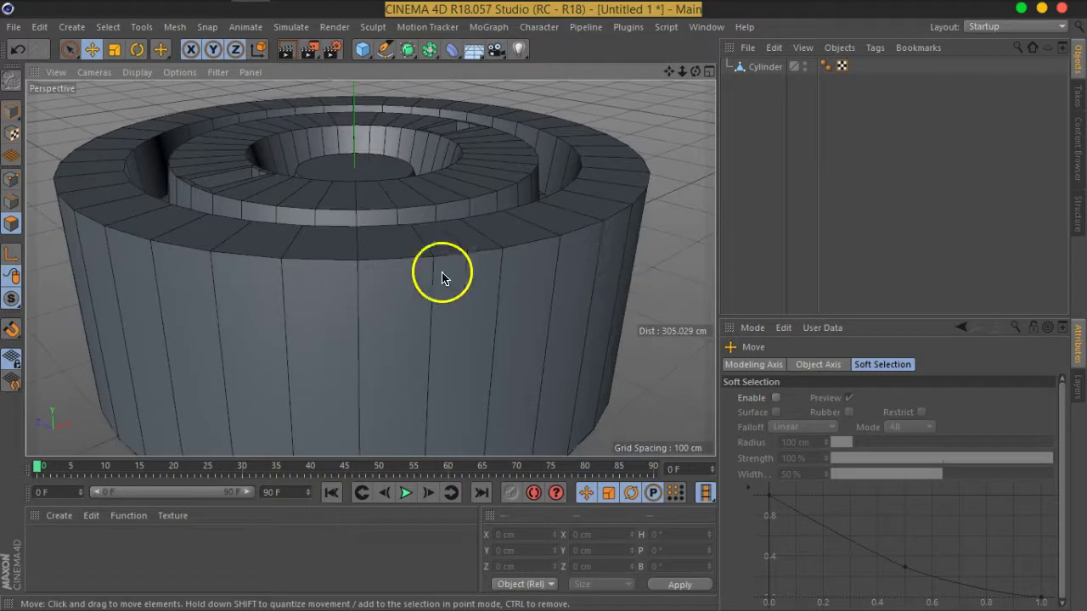
mouse_move(473, 228)
left_mouse_down("alt")
mouse_move(479, 257)
mouse_move(315, 204)
mouse_move(403, 199)
mouse_move(343, 248)
left_mouse_up("alt")
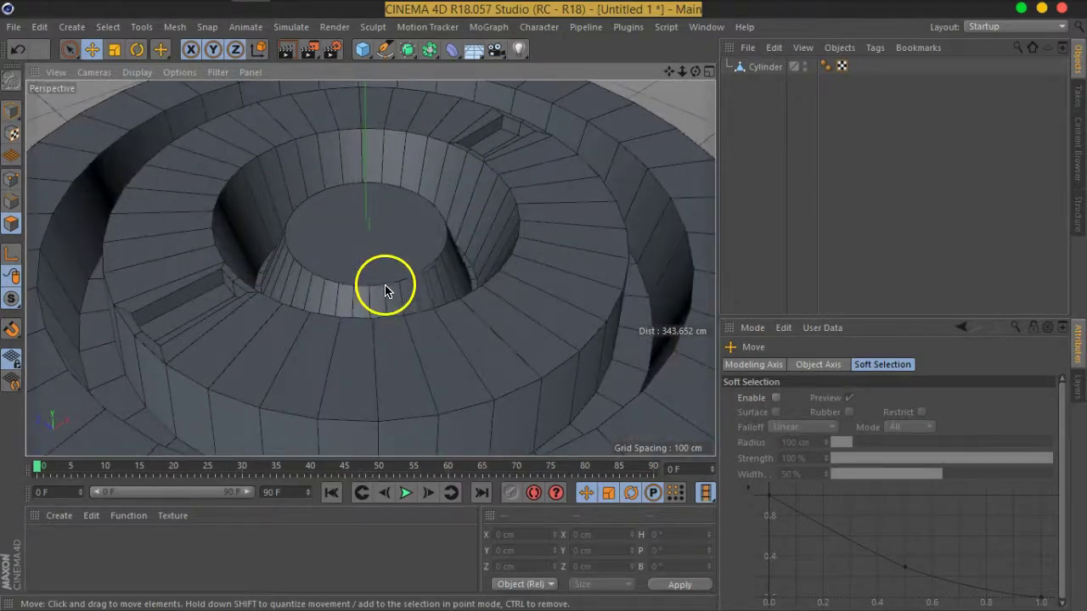
scroll(388, 291, "up", 1)
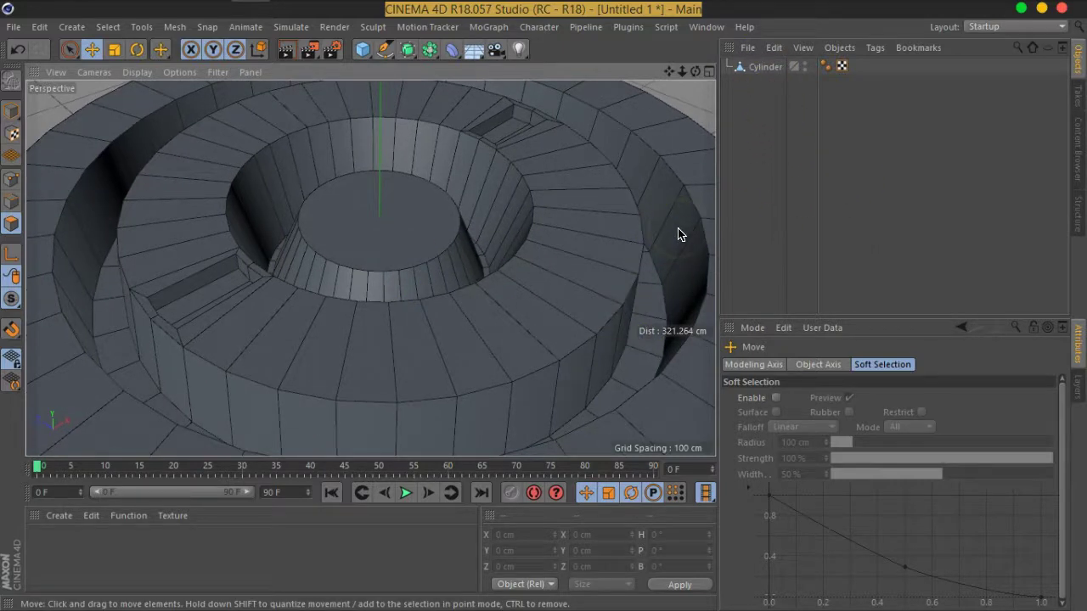
left_click(765, 66)
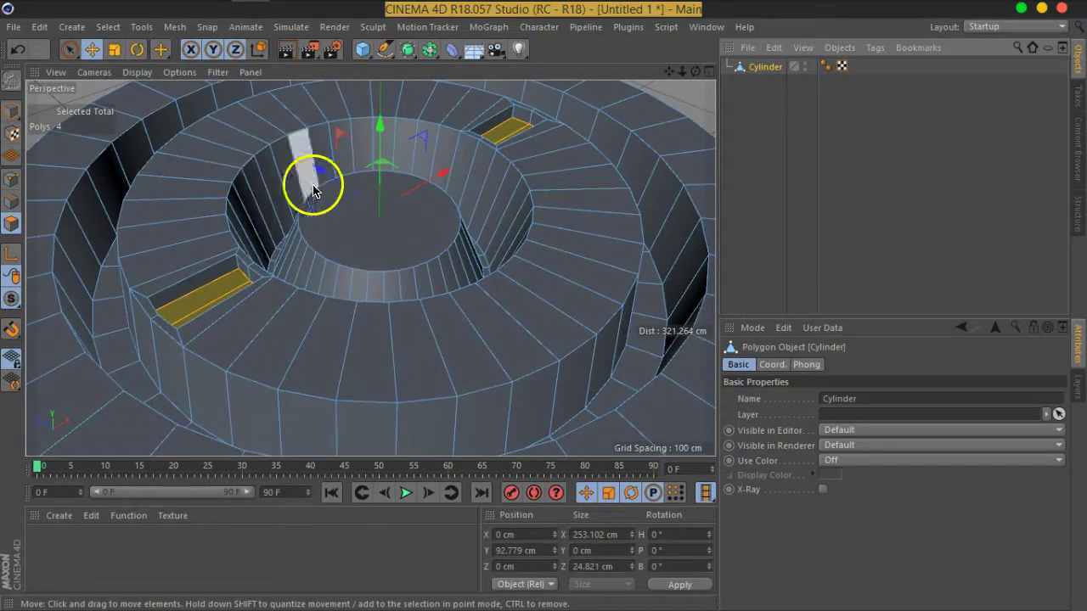
Add a Subdivision Surface and parent the Cylinder under it to preview smoothing
left_click(407, 52)
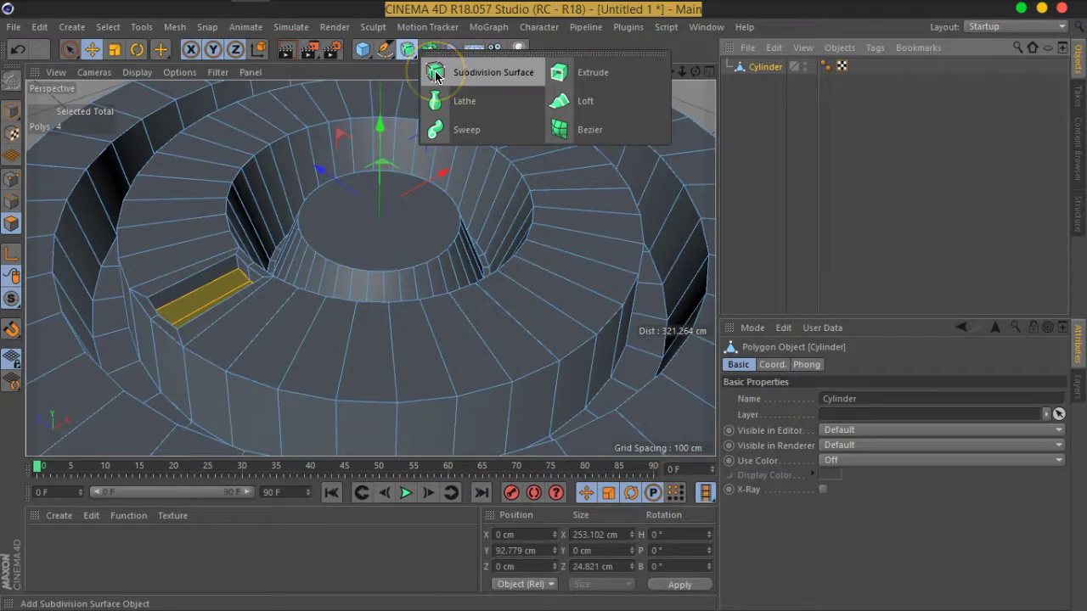
left_click(458, 75)
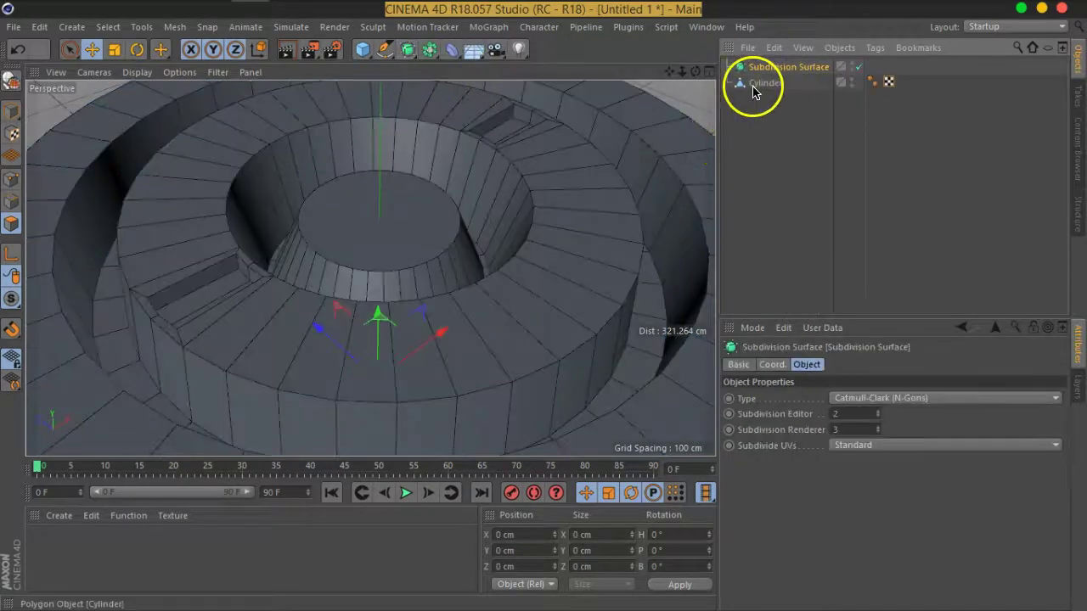
left_click_drag(750, 87, 768, 68)
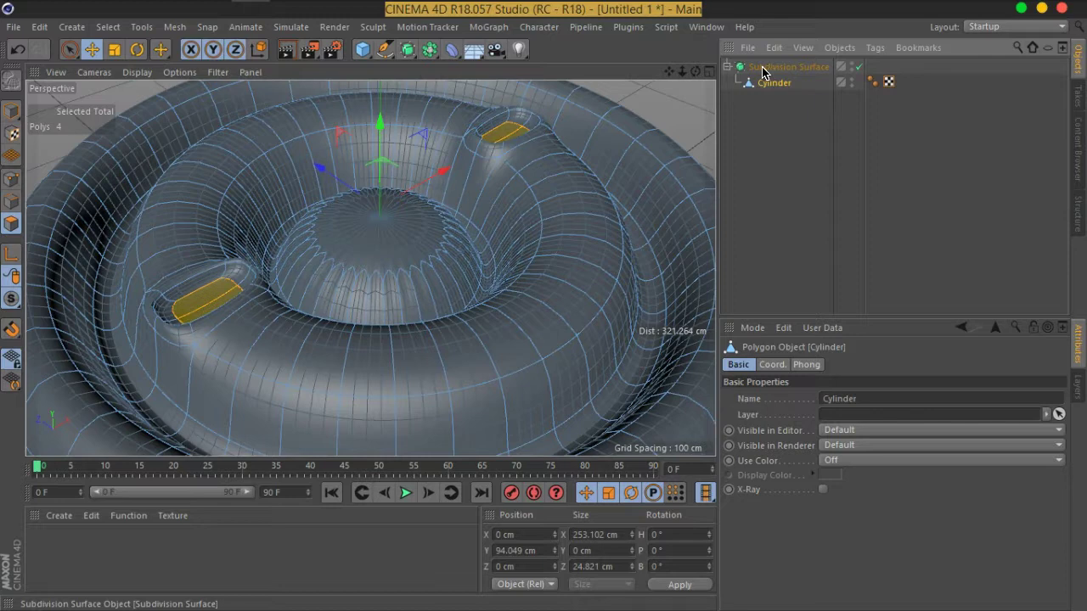
mouse_move(297, 320)
left_mouse_down("alt")
mouse_move(442, 282)
mouse_move(451, 301)
mouse_move(430, 219)
mouse_move(476, 219)
mouse_move(487, 284)
mouse_move(413, 190)
mouse_move(422, 243)
mouse_move(364, 247)
mouse_move(351, 292)
mouse_move(382, 316)
left_mouse_up("alt")
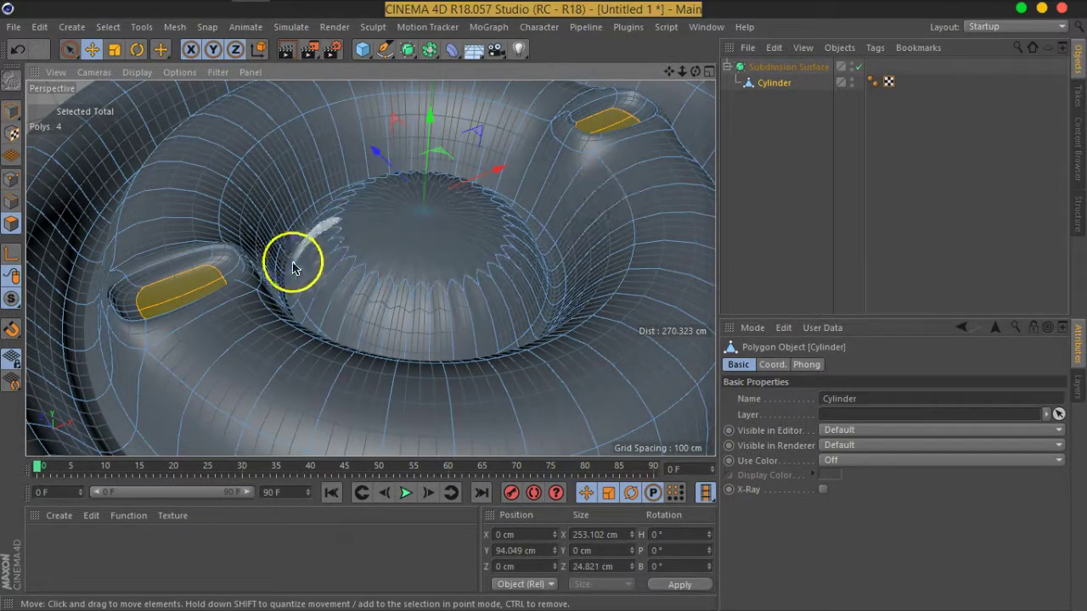
mouse_move(260, 371)
left_mouse_down("alt")
mouse_move(311, 284)
mouse_move(737, 153)
left_mouse_up("alt")
Disable the Subdivision Surface and inspect the unsmoothed mesh from a low side view
left_click(859, 66)
mouse_move(473, 303)
left_mouse_down("alt")
mouse_move(485, 243)
mouse_move(660, 273)
left_mouse_up("alt")
left_click(799, 170)
mouse_move(594, 213)
left_mouse_down("alt")
mouse_move(415, 303)
mouse_move(442, 308)
mouse_move(361, 317)
mouse_move(485, 298)
mouse_move(444, 334)
mouse_move(529, 337)
left_mouse_up("alt")
scroll(529, 337, "down", 3)
mouse_move(509, 393)
left_mouse_down("alt")
mouse_move(484, 349)
mouse_move(522, 364)
mouse_move(493, 376)
mouse_move(490, 306)
left_mouse_up("alt")
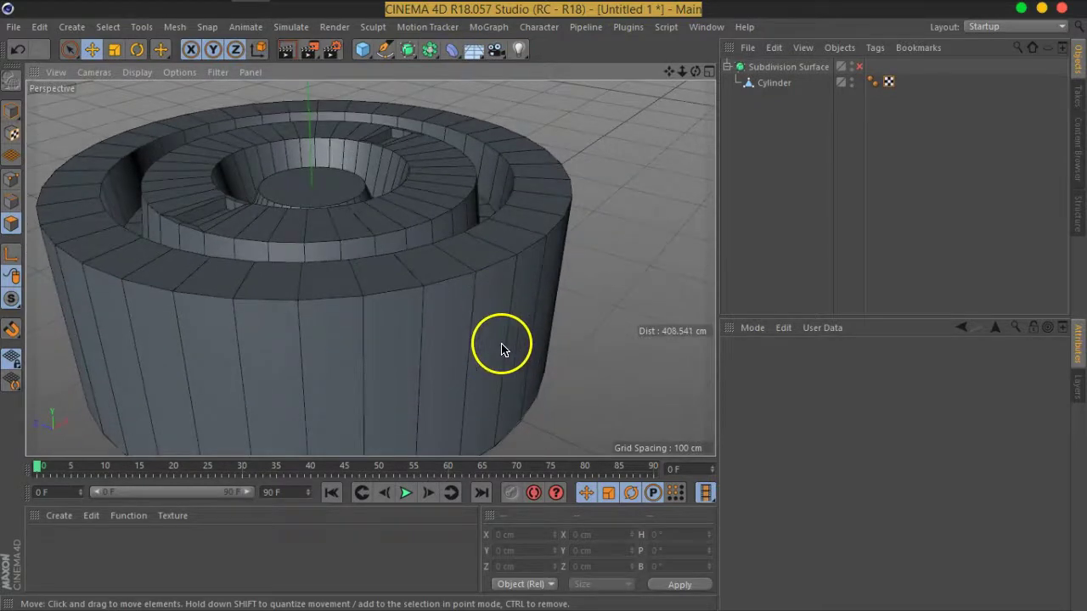
left_click_drag(501, 348, 509, 344, "alt")
scroll(347, 328, "down", 2)
mouse_move(348, 328)
left_mouse_down("alt")
mouse_move(521, 298)
mouse_move(211, 314)
mouse_move(323, 328)
mouse_move(357, 310)
mouse_move(320, 286)
mouse_move(441, 306)
left_mouse_up("alt")
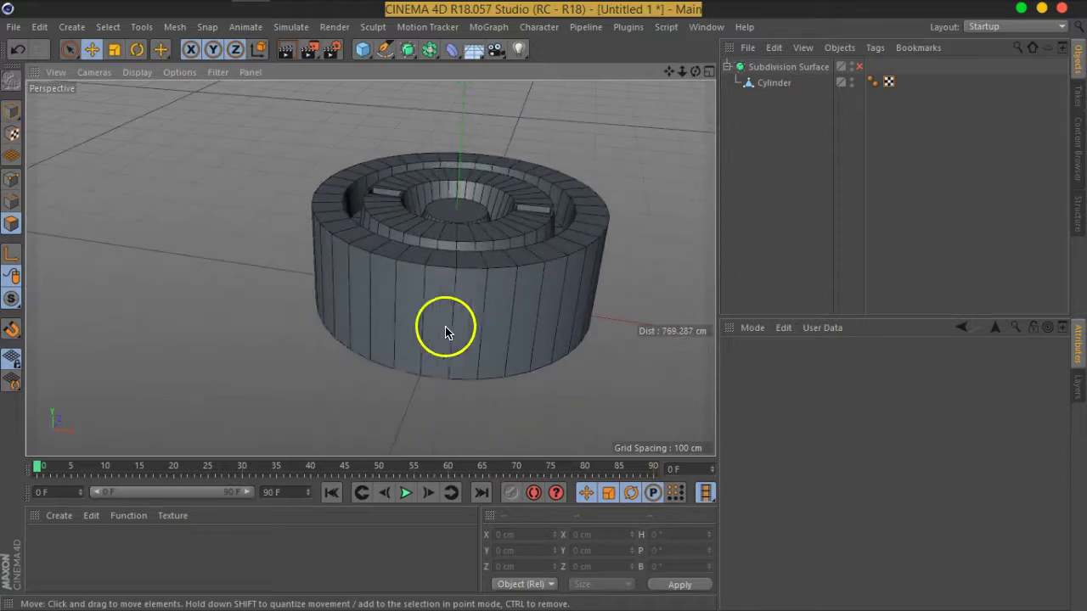
mouse_move(508, 334)
left_mouse_down("alt")
mouse_move(364, 340)
mouse_move(425, 298)
mouse_move(405, 318)
left_mouse_up("alt")
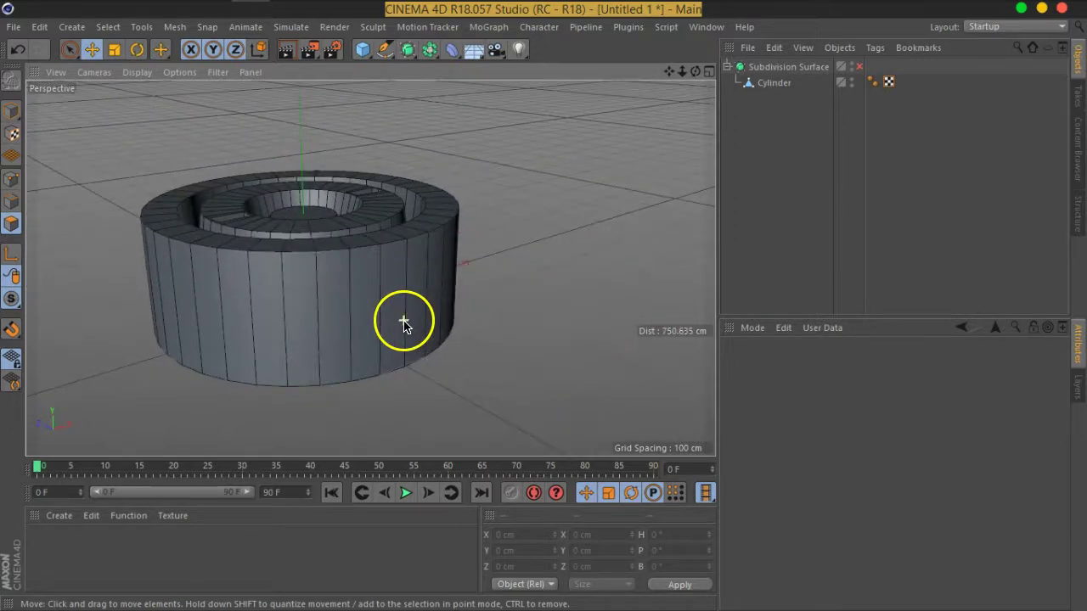
right_click_drag(406, 318, 512, 286, "alt")
left_click_drag(512, 286, 369, 308, "alt")
left_click(773, 85)
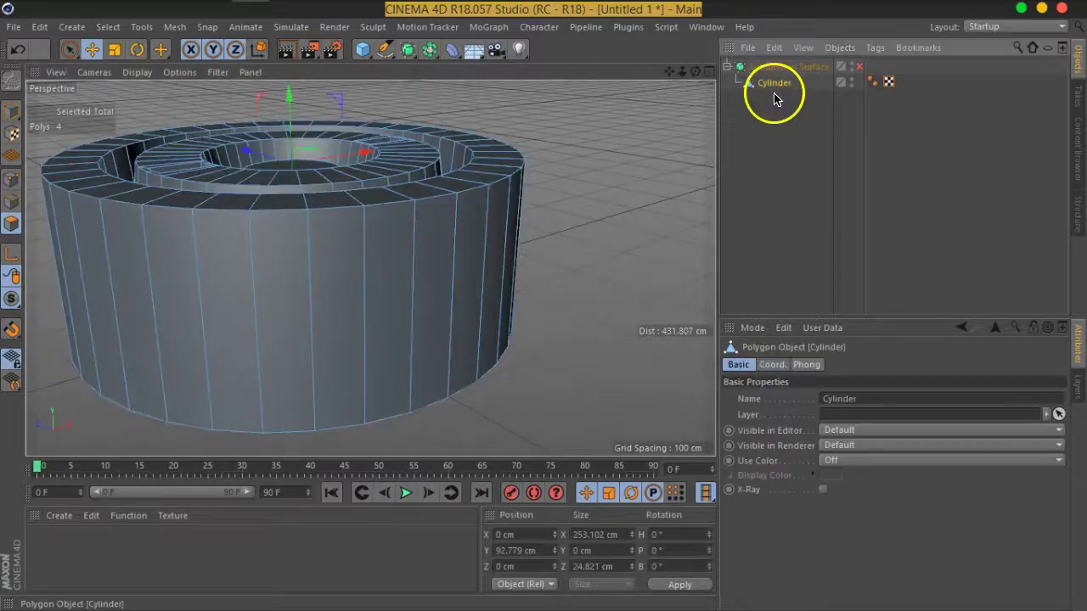
left_click(12, 253)
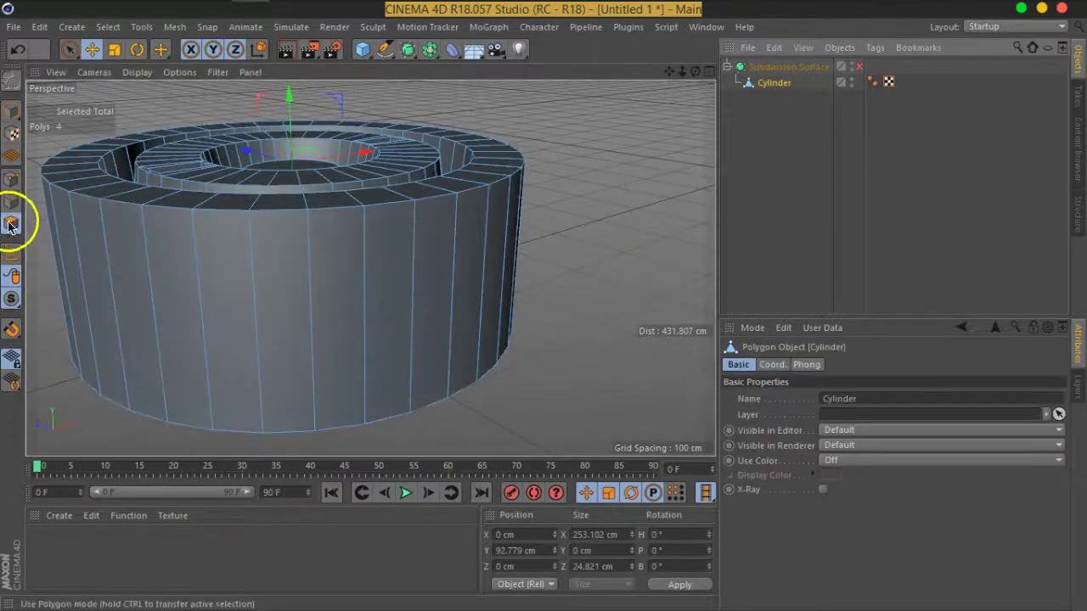
left_click(73, 51)
left_click_drag(485, 360, 436, 322, "alt")
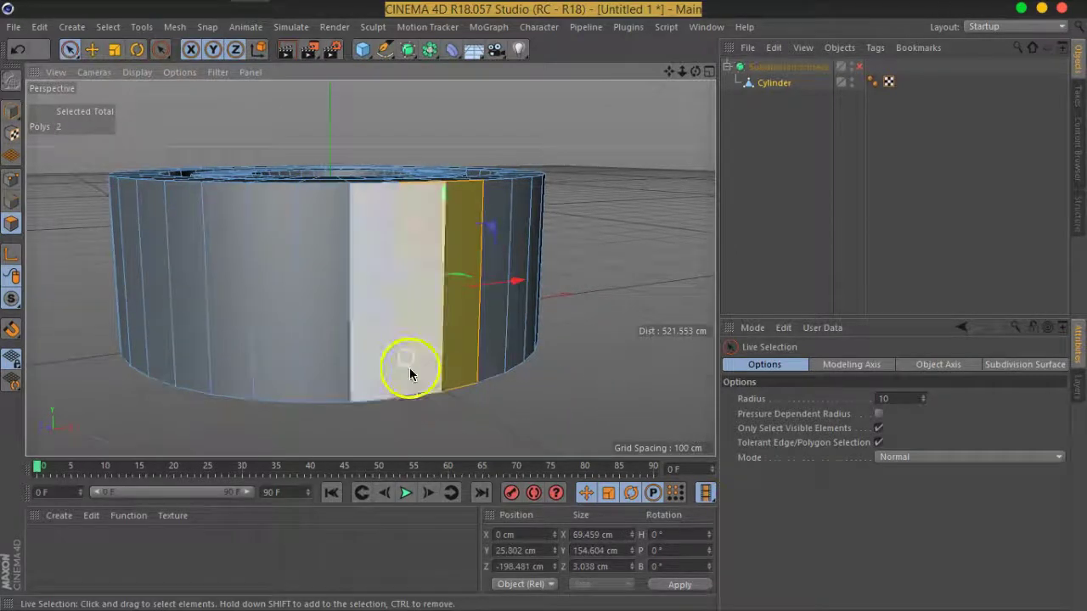
left_click_drag(409, 374, 408, 322, "alt")
key("d")
left_click_drag(364, 250, 485, 326)
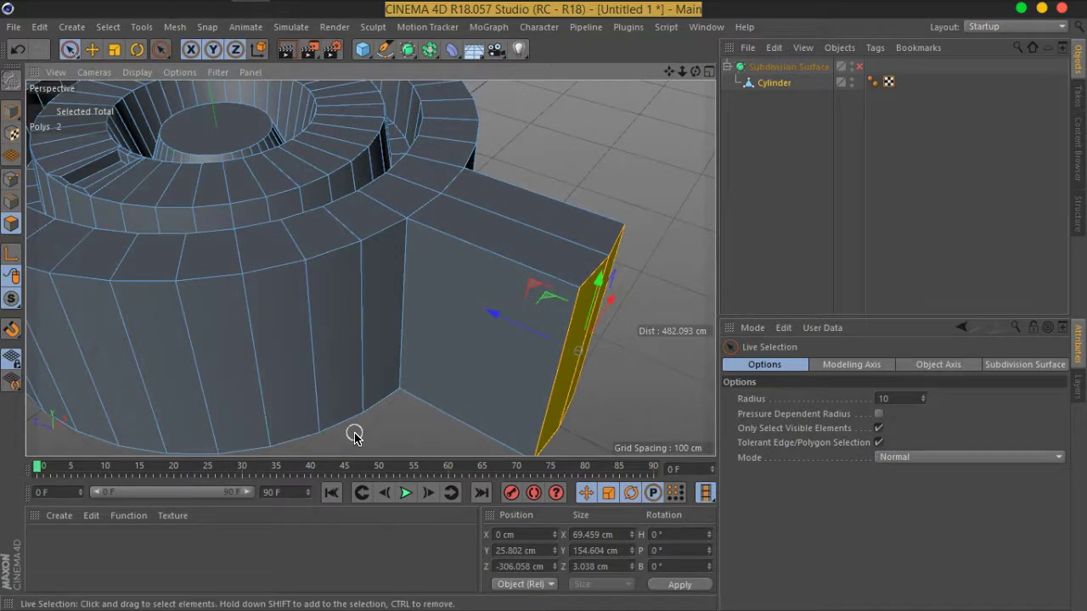
key("ctrl+z")
mouse_move(351, 432)
left_mouse_down("alt")
mouse_move(498, 408)
mouse_move(377, 376)
mouse_move(45, 244)
left_mouse_up("alt")
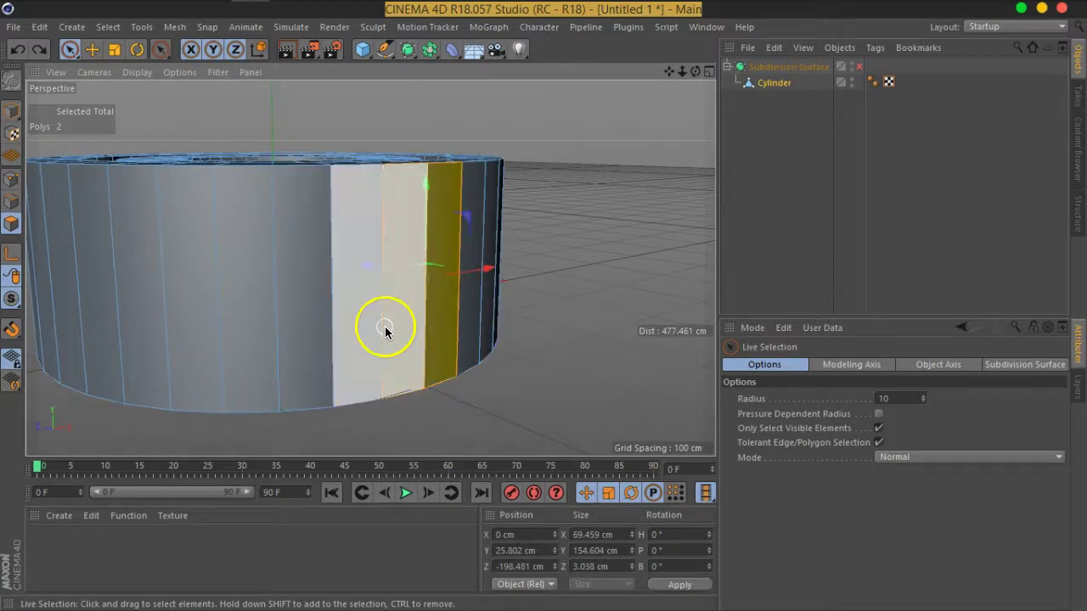
middle_click_drag(383, 328, 431, 339, "alt")
left_click(575, 276)
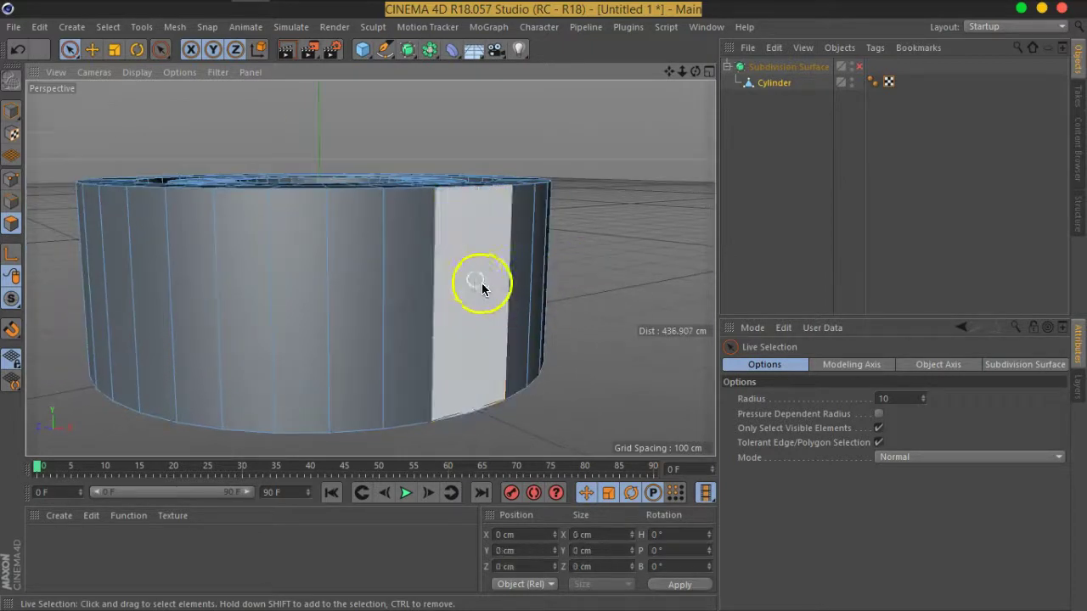
left_click_drag(481, 284, 529, 279, "alt")
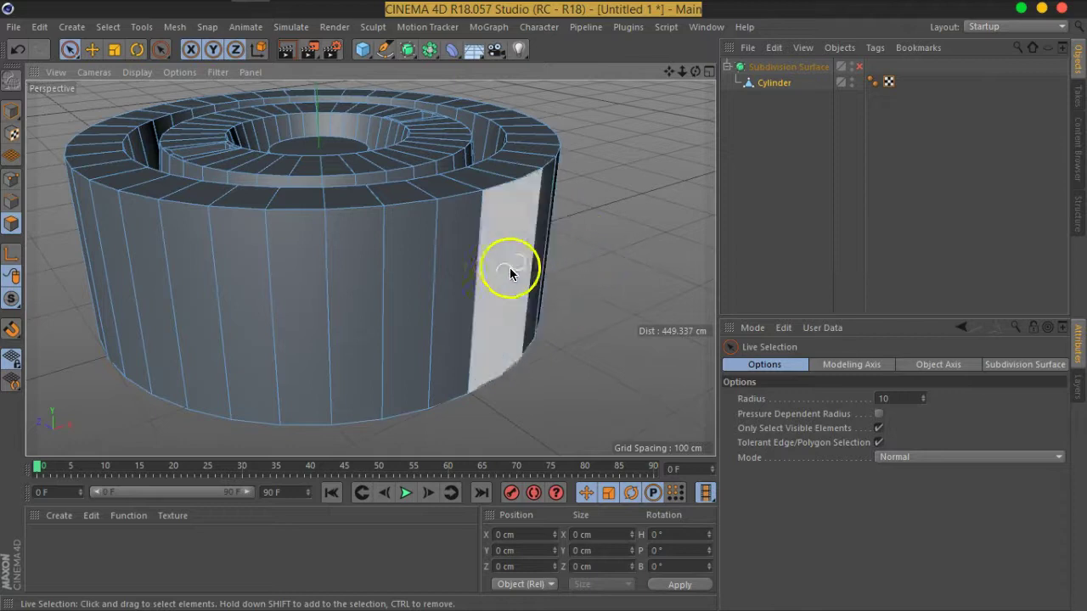
key("ctrl+z")
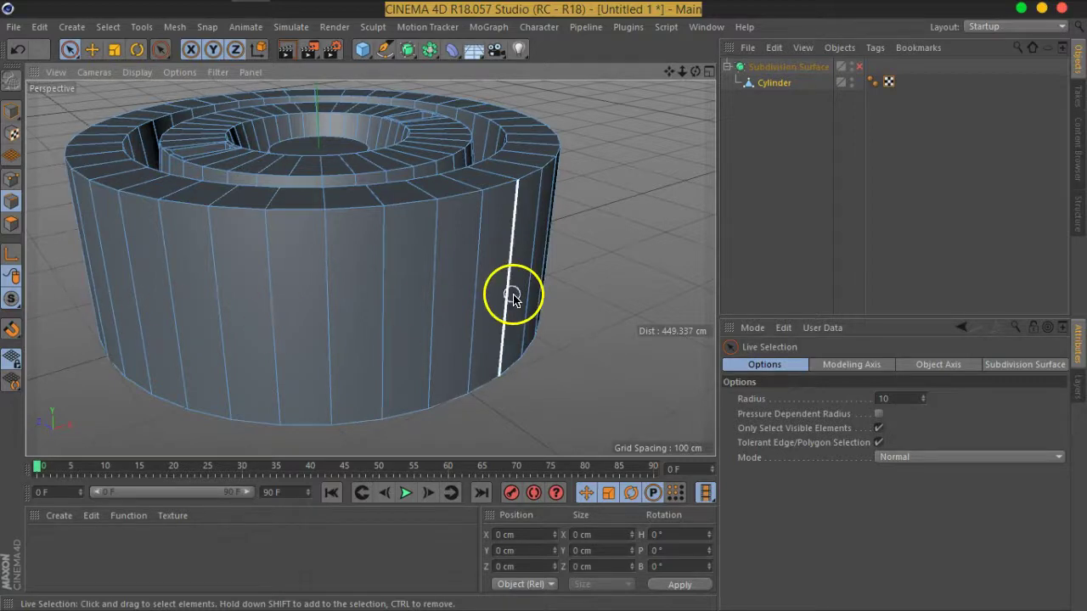
Pick Edge Cut from the viewport's mesh menu, then reopen that menu
left_click_drag(413, 310, 440, 323, "alt")
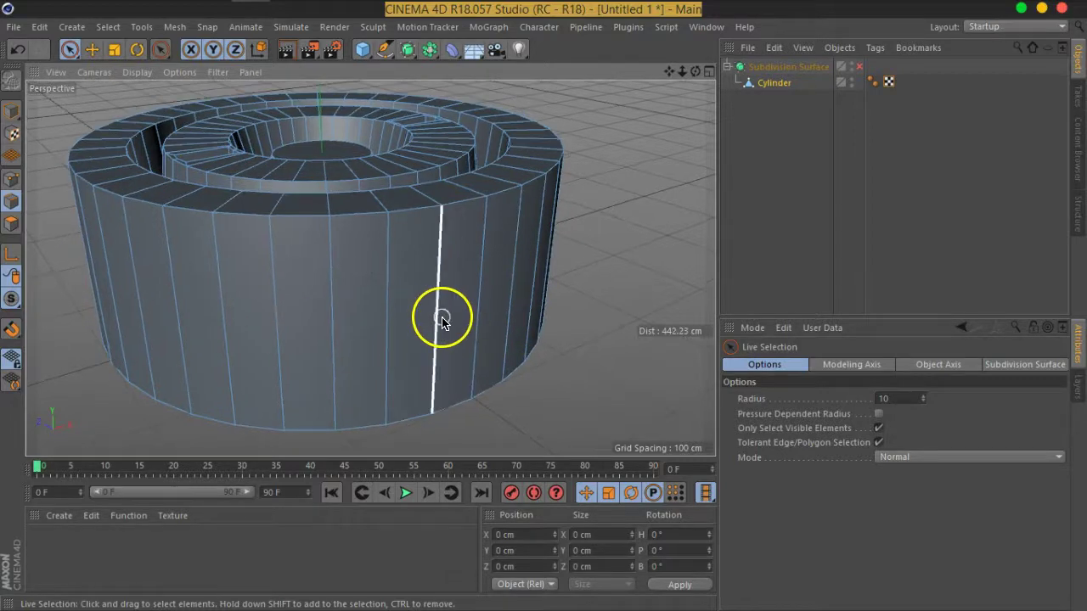
right_click(436, 311)
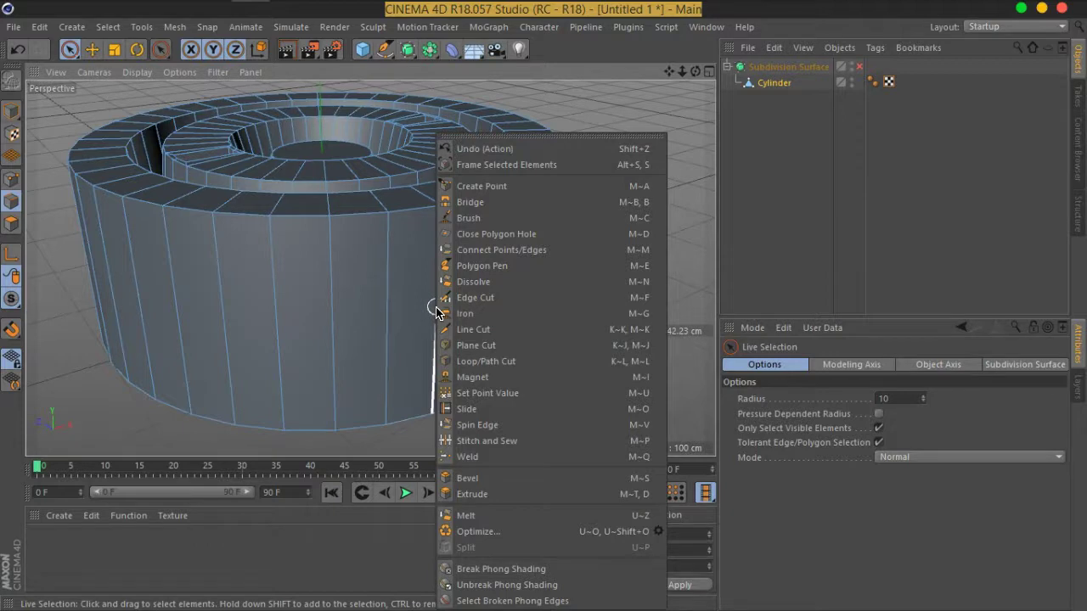
left_click(466, 299)
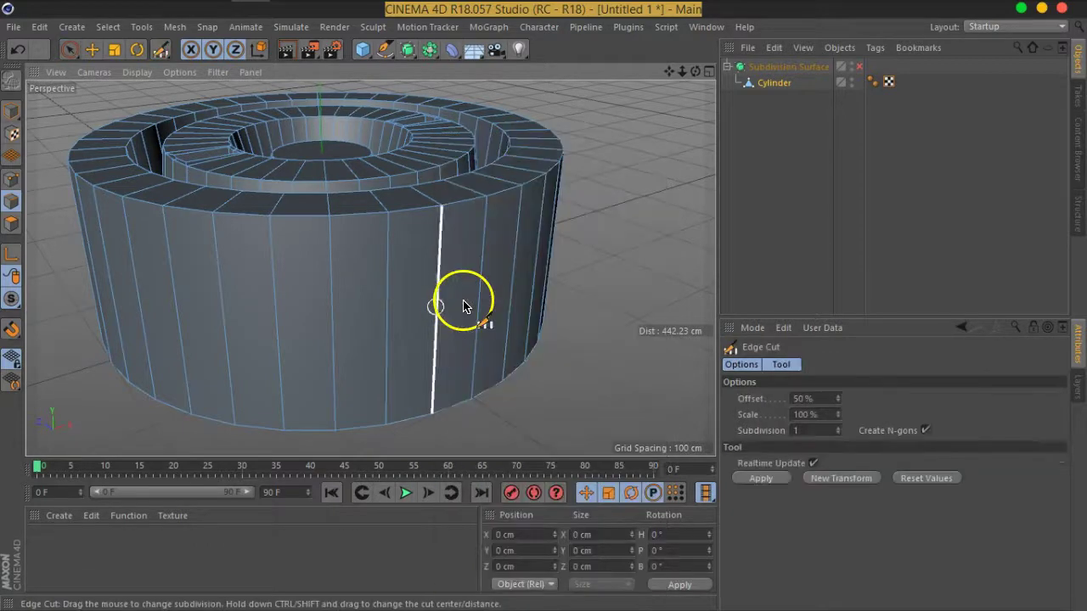
right_click(436, 308)
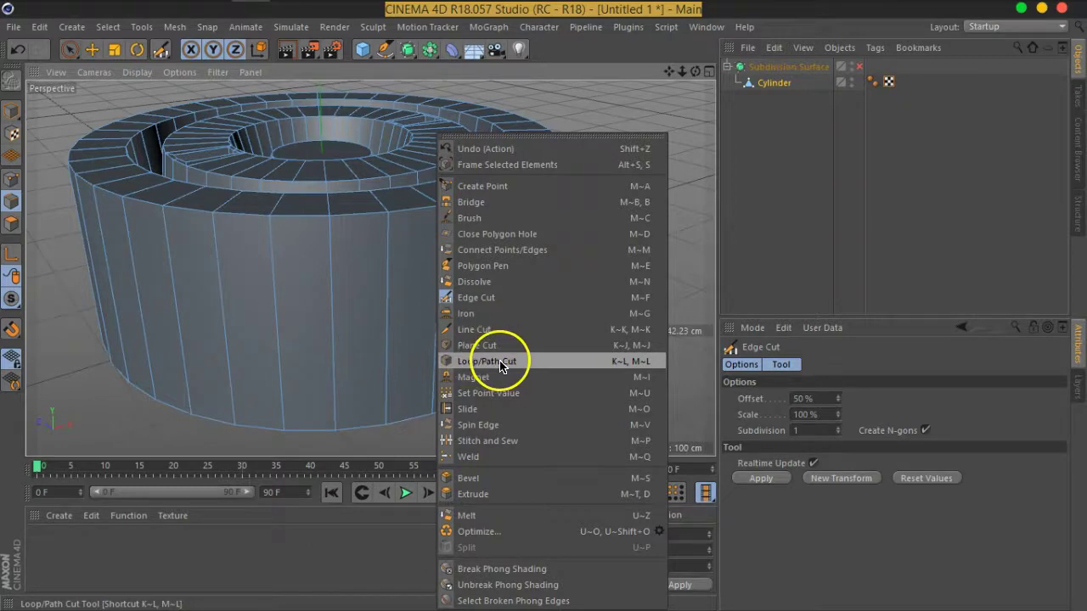
Drag a trial horizontal loop cut up the cylinder, then undo it
left_click(502, 363)
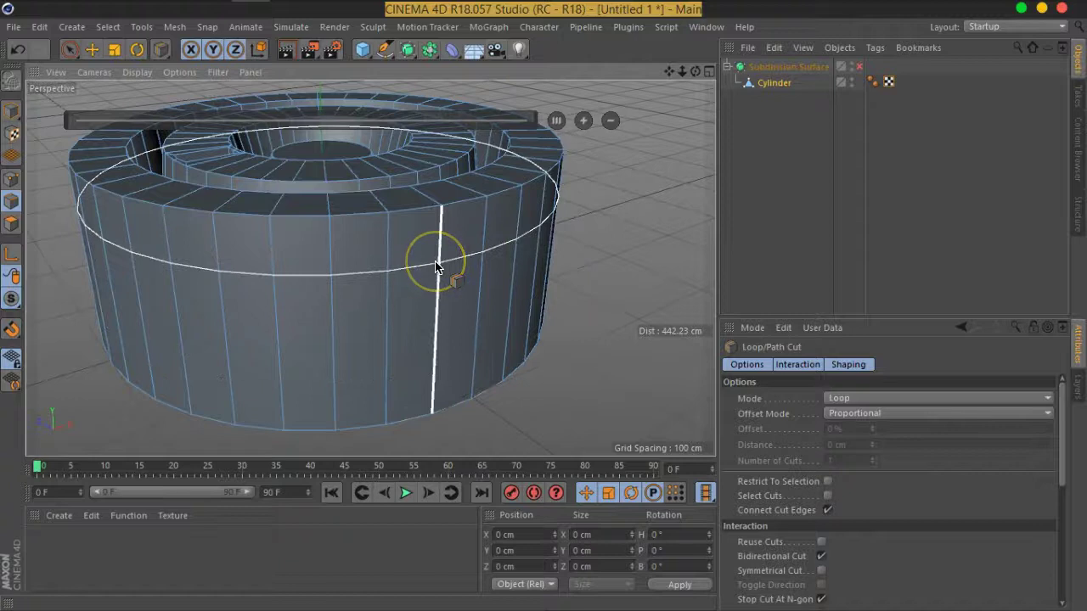
mouse_move(434, 266)
left_mouse_down()
mouse_move(441, 242)
mouse_move(430, 406)
left_mouse_up()
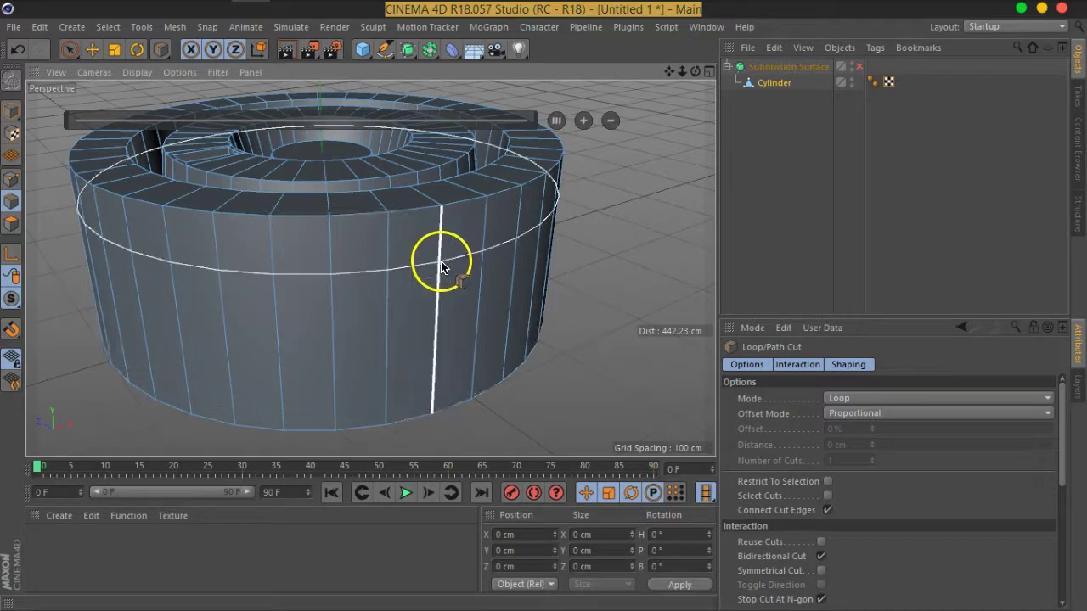
mouse_move(430, 406)
left_mouse_down()
mouse_move(439, 262)
mouse_move(426, 386)
left_mouse_up()
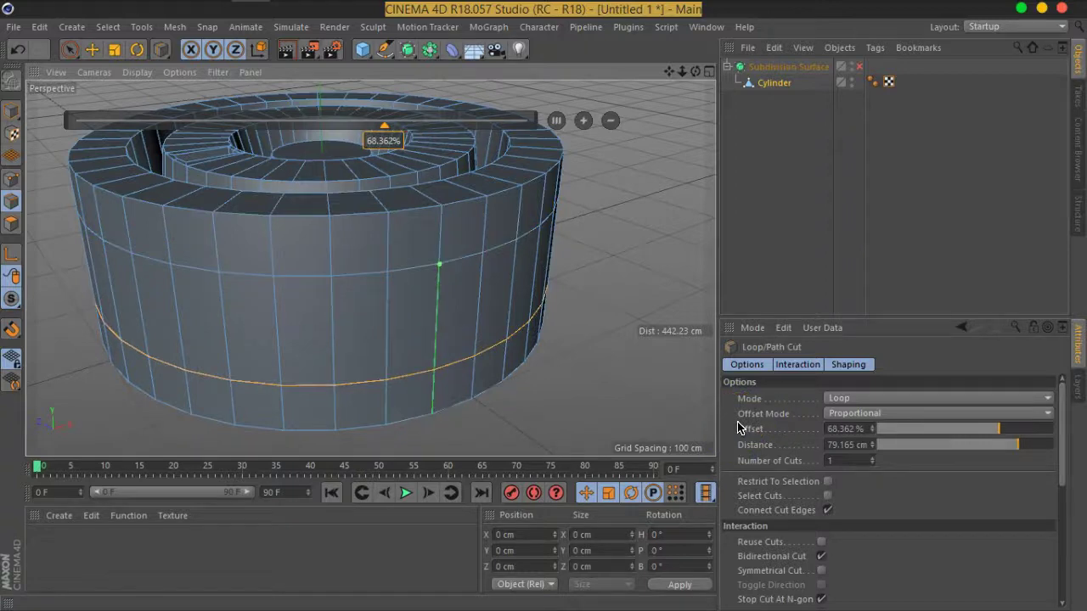
key("ctrl+z")
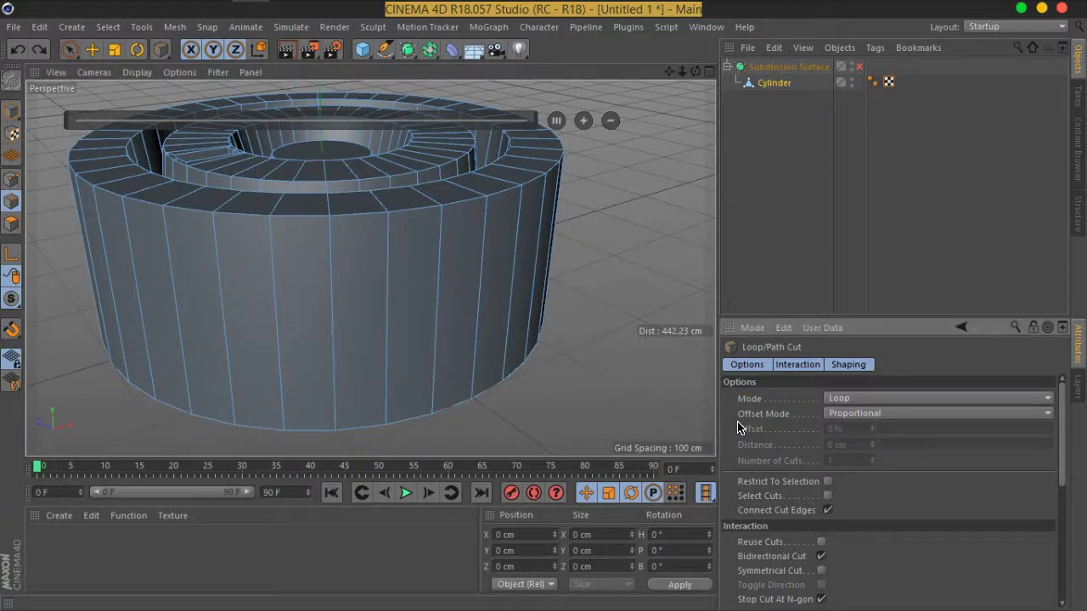
Return to Live Selection and pick two neighbouring vertical edges on the cylinder's front
right_click(217, 280)
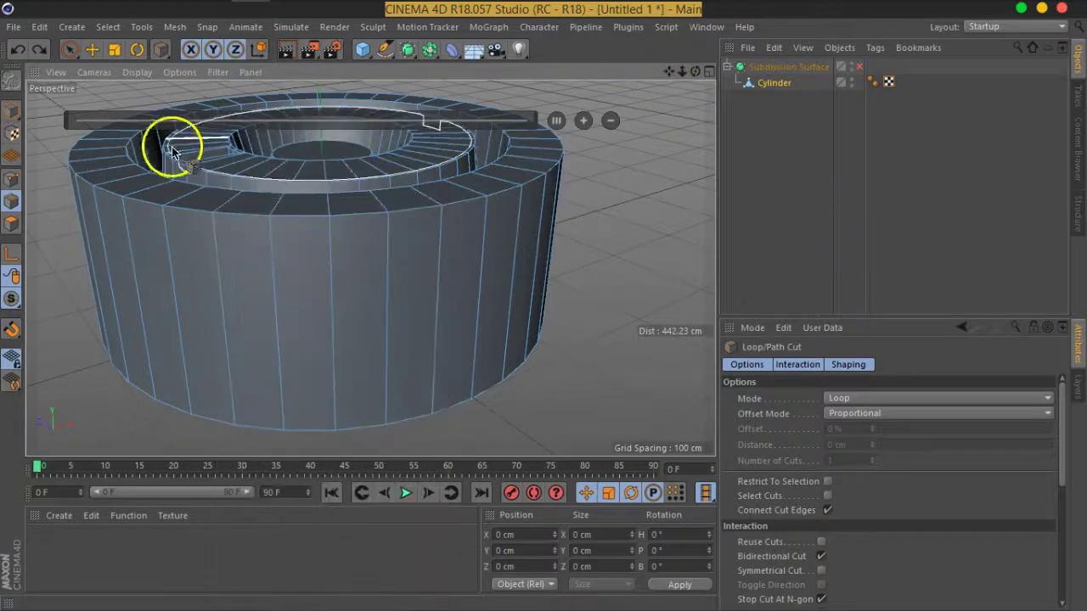
left_click(70, 49)
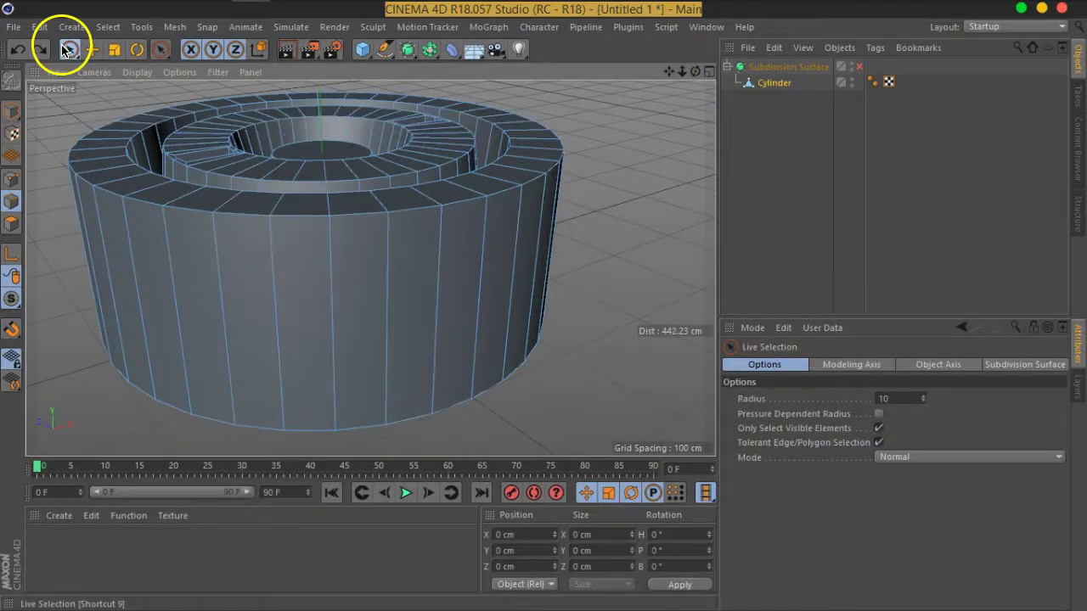
left_click(482, 294)
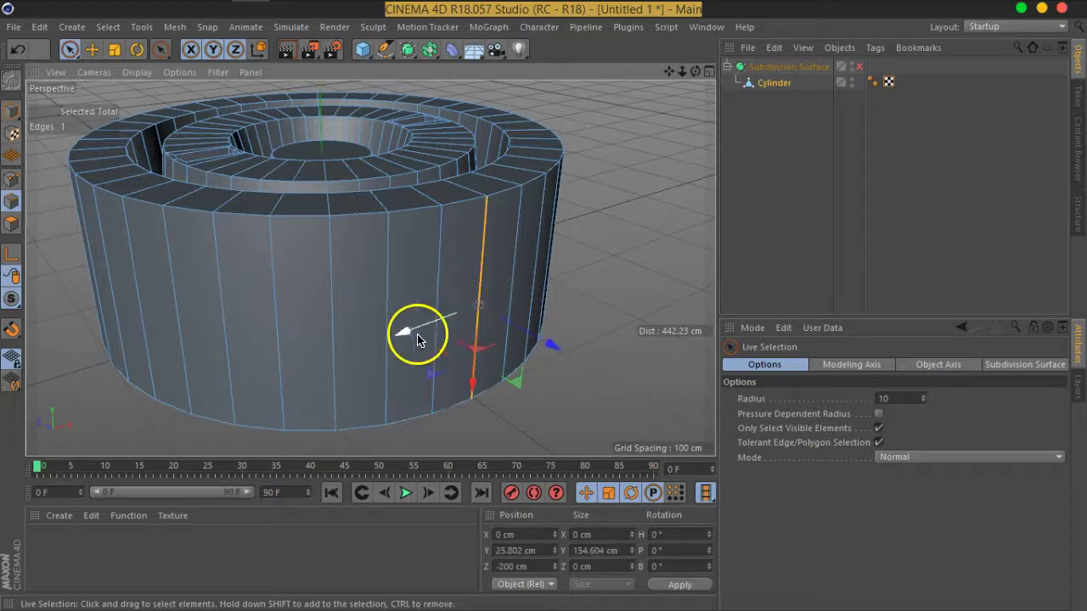
left_click(436, 267, "shift")
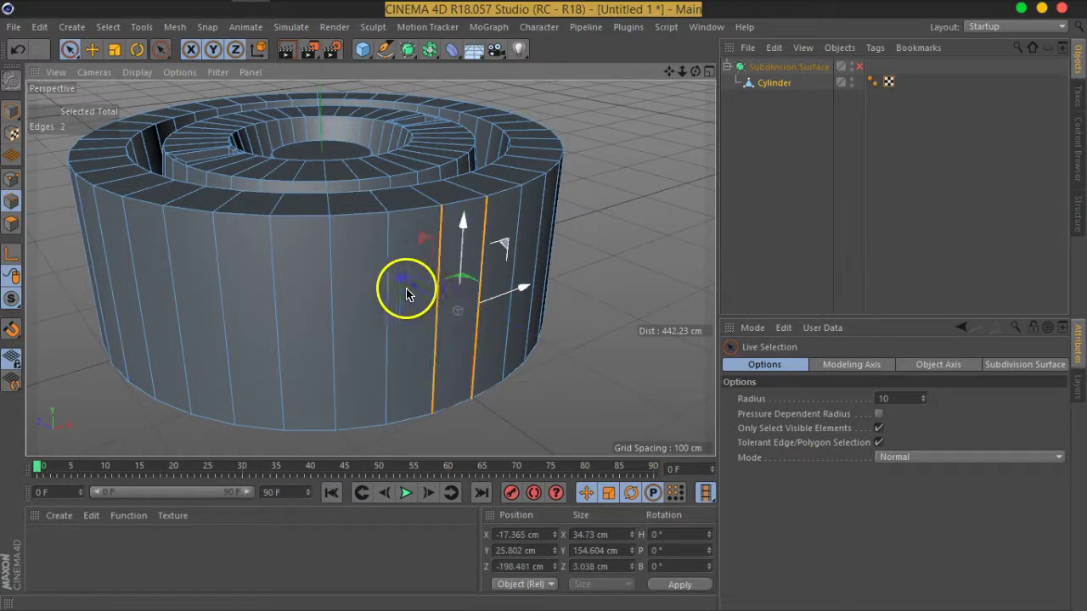
Use Ring Selection on one side edge to select all 36 vertical edges
left_click(591, 359)
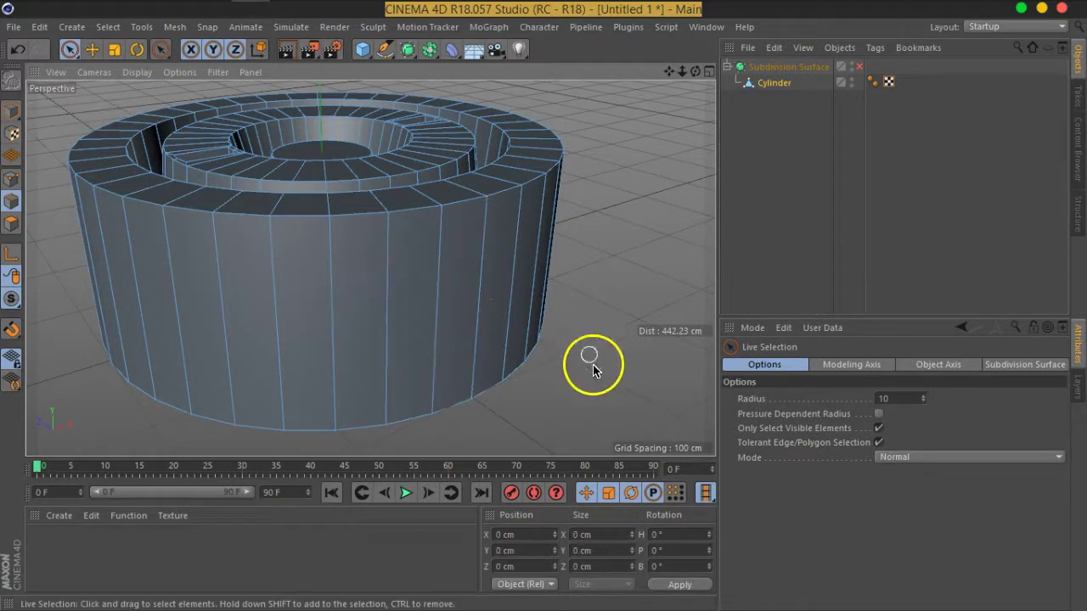
left_click(479, 306)
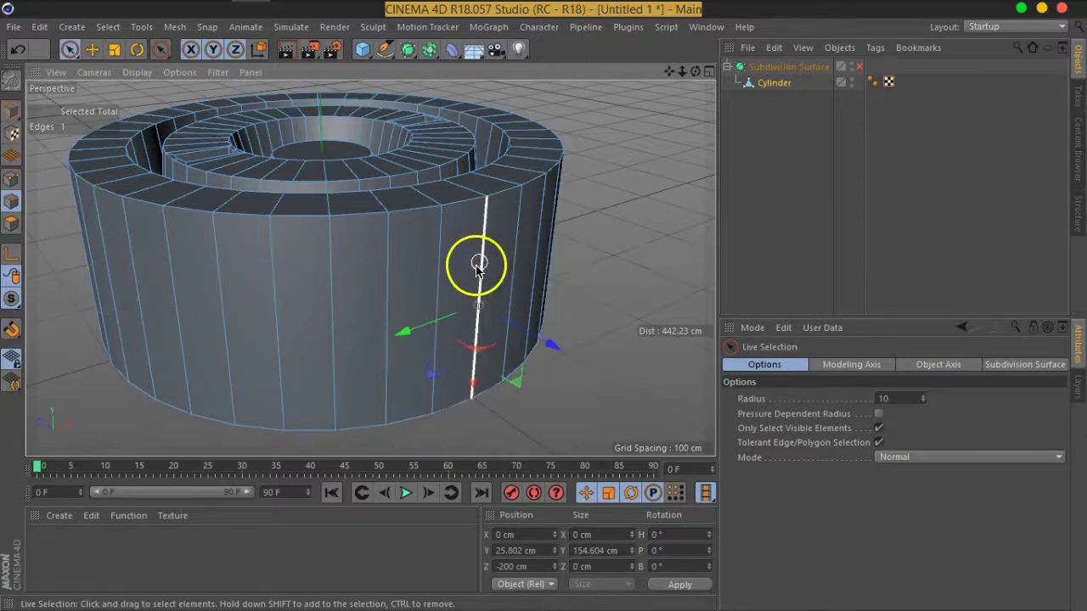
left_click(105, 27)
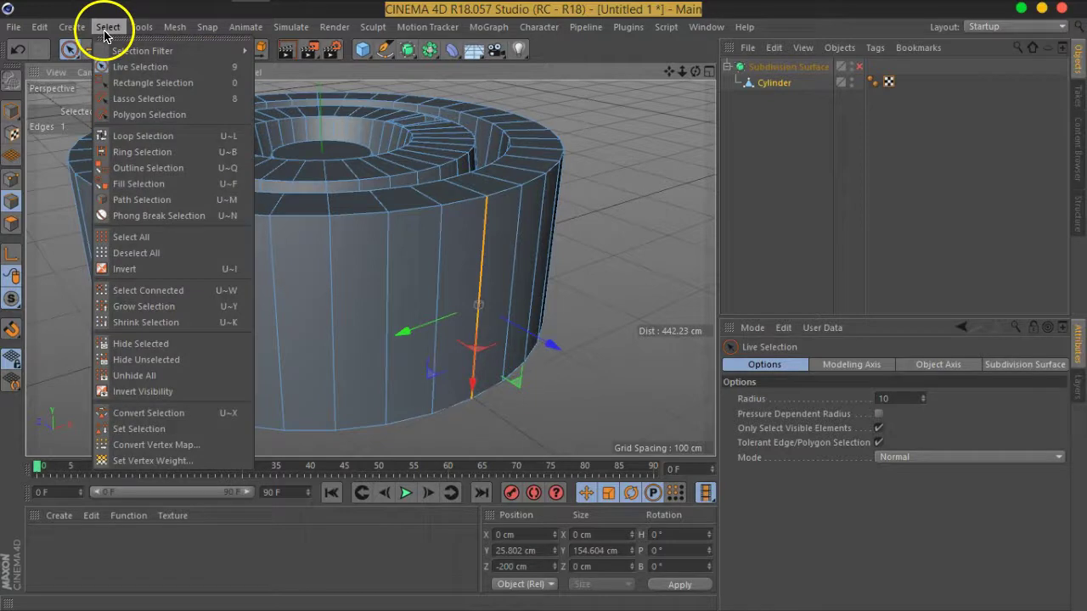
left_click(142, 153)
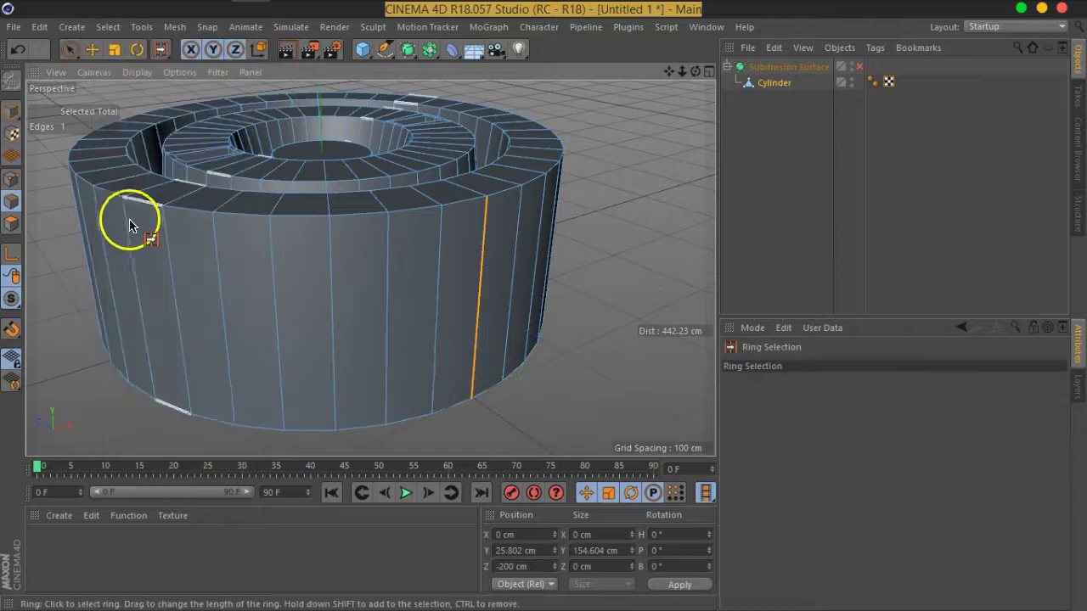
left_click(387, 314)
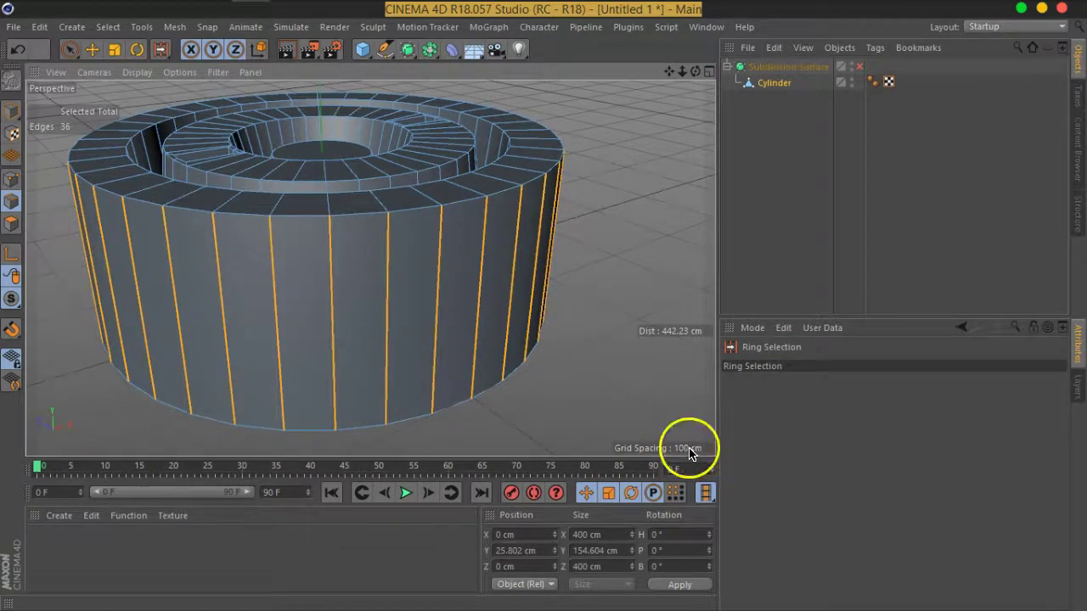
right_click(437, 304)
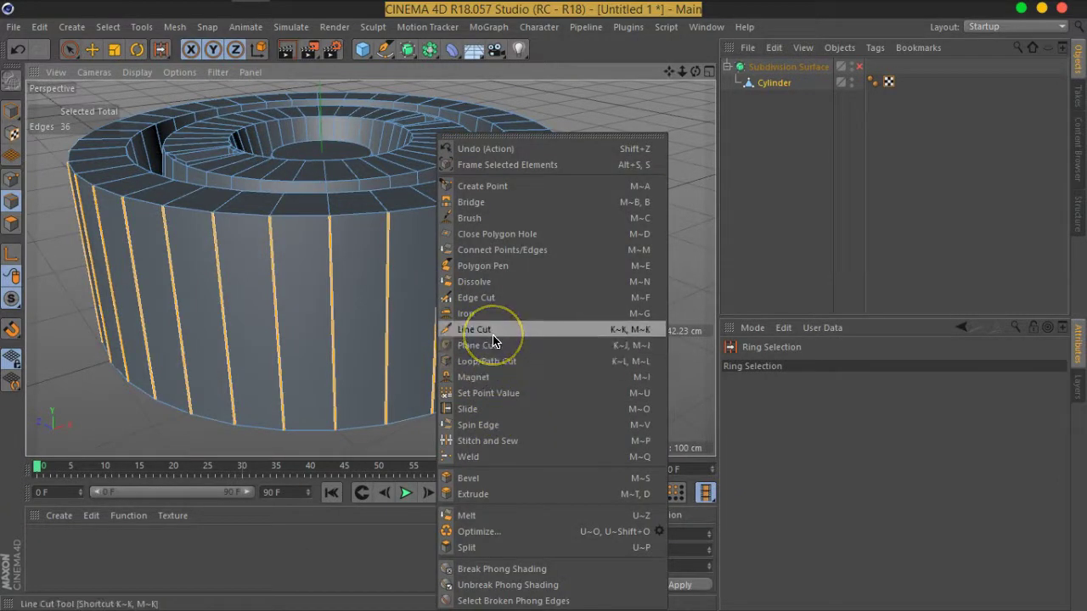
Edge Cut the side edges with 2 subdivisions, no n-gons, 55% offset and 124% scale
left_click(498, 308)
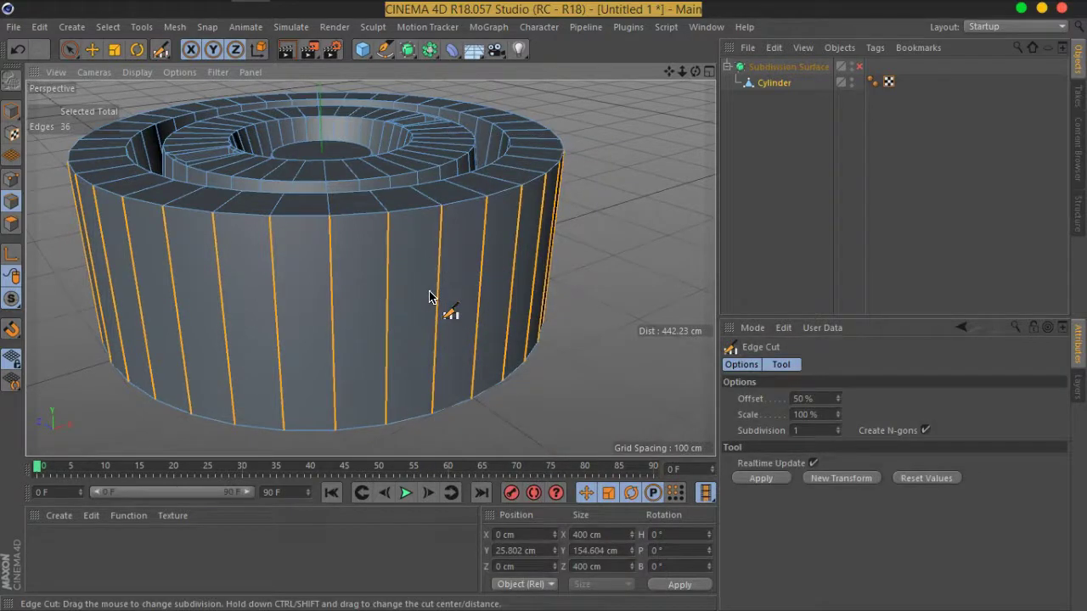
left_click_drag(978, 458, 894, 441)
left_click(925, 431)
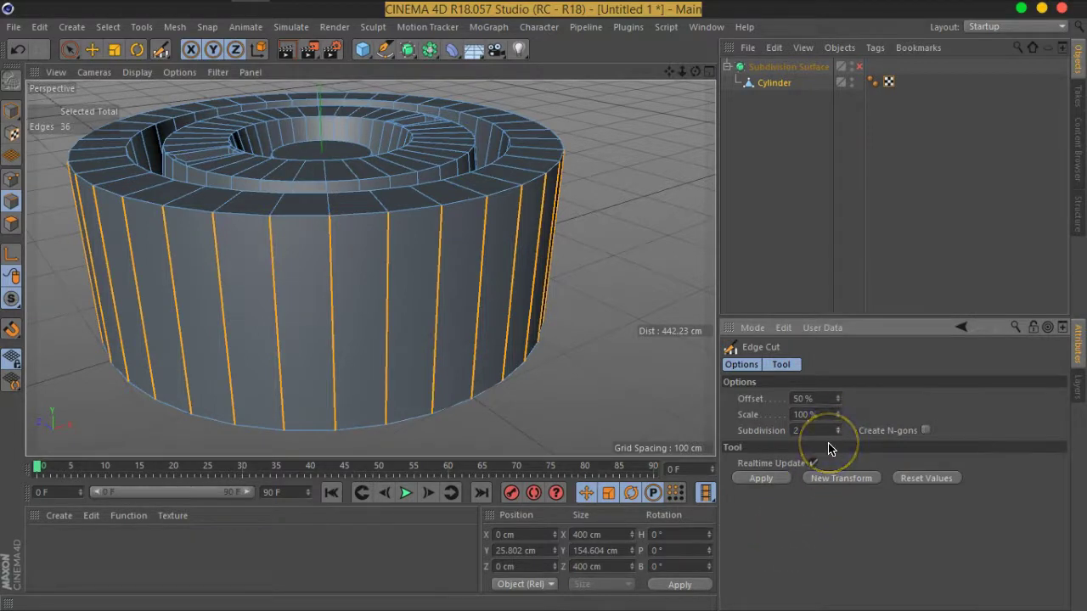
left_click(781, 481)
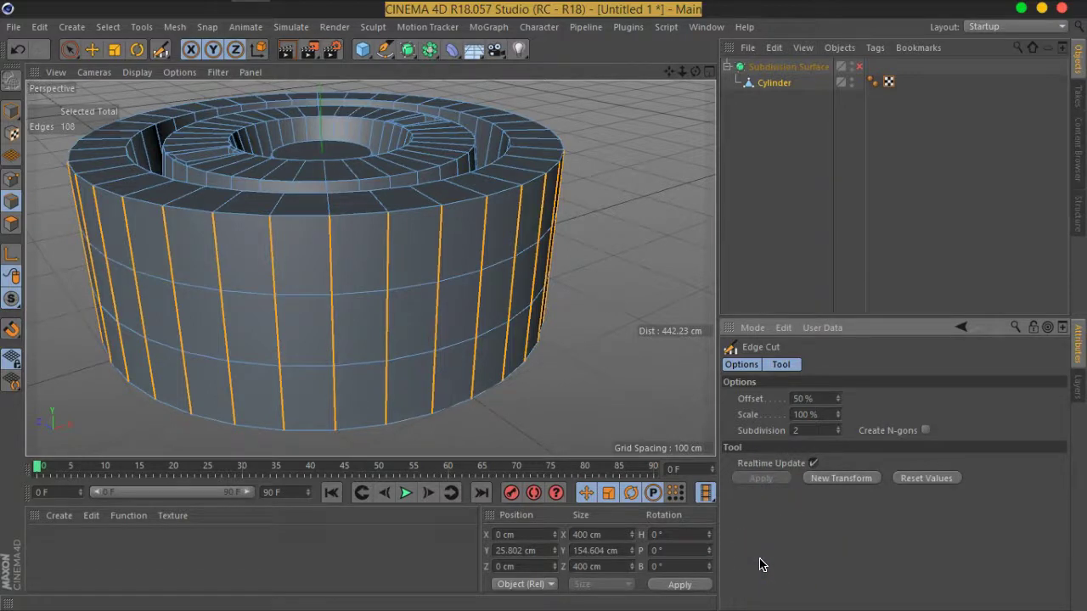
mouse_move(839, 418)
left_mouse_down()
mouse_move(845, 331)
mouse_move(855, 403)
left_mouse_up()
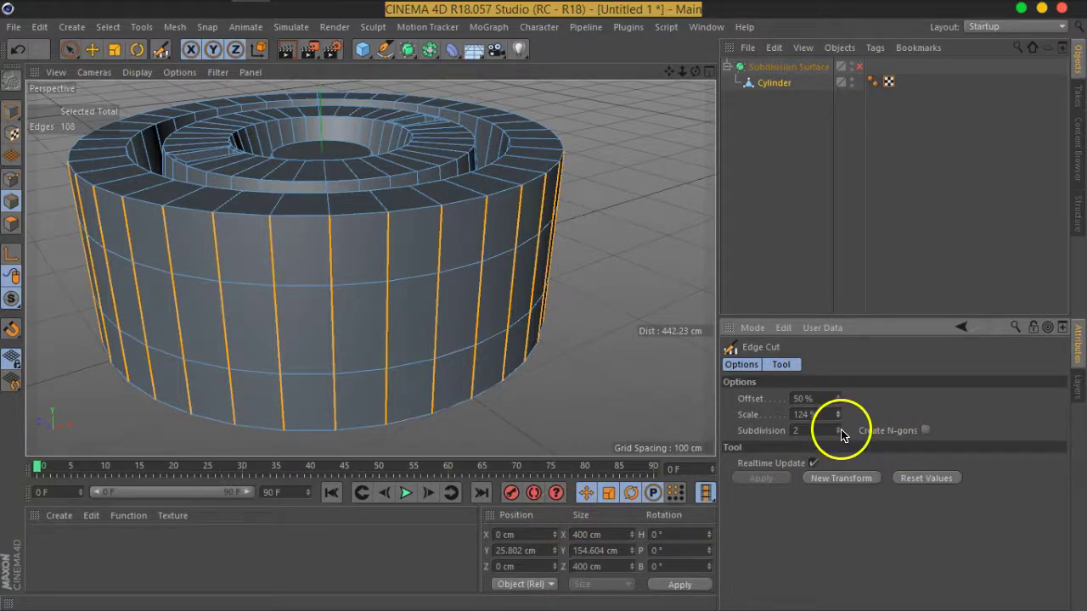
mouse_move(839, 401)
left_mouse_down()
mouse_move(840, 365)
mouse_move(847, 397)
left_mouse_up()
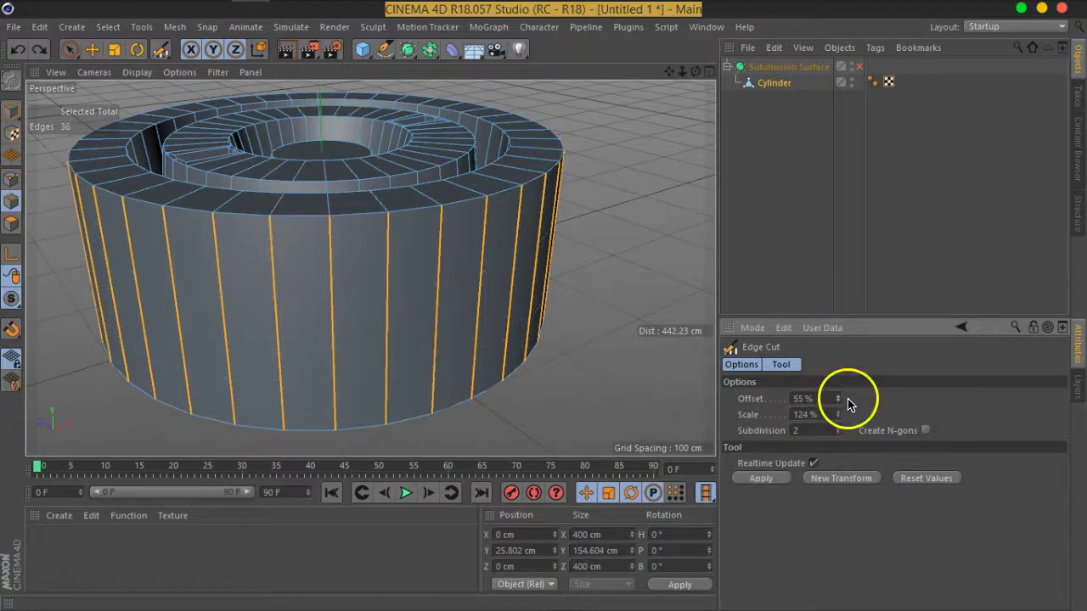
left_click(767, 479)
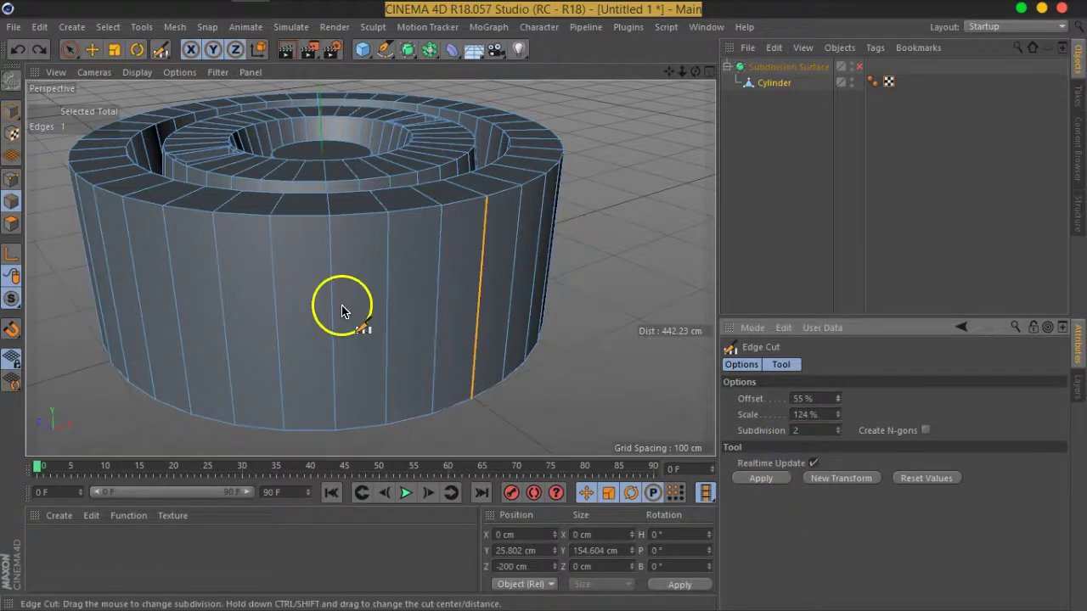
Ring-select the wall's vertical edges and apply an Edge Cut adding horizontal loops
left_click(107, 27)
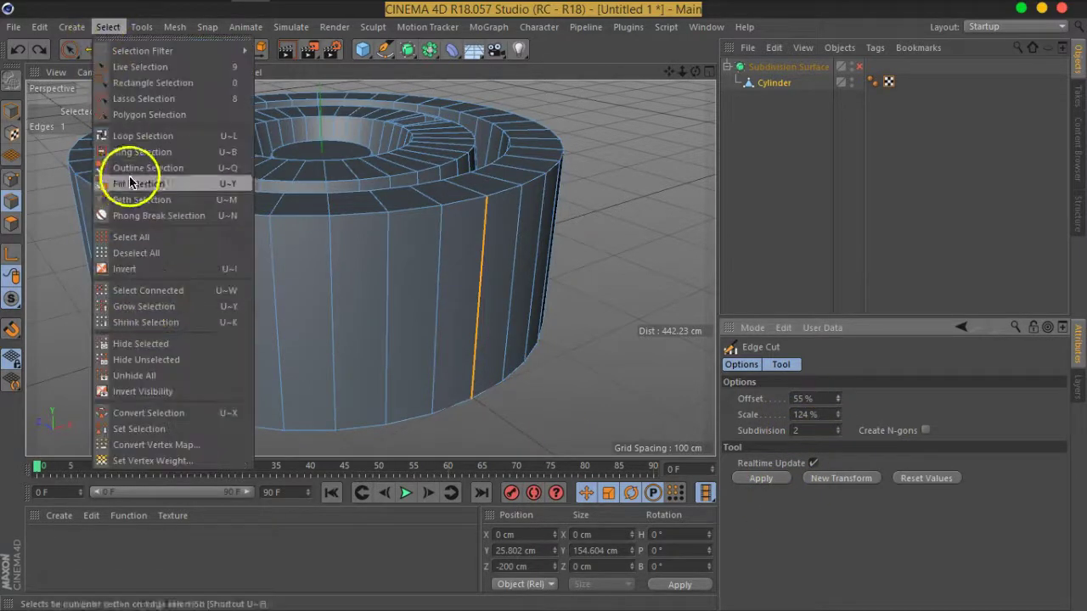
left_click(133, 158)
left_click(332, 294)
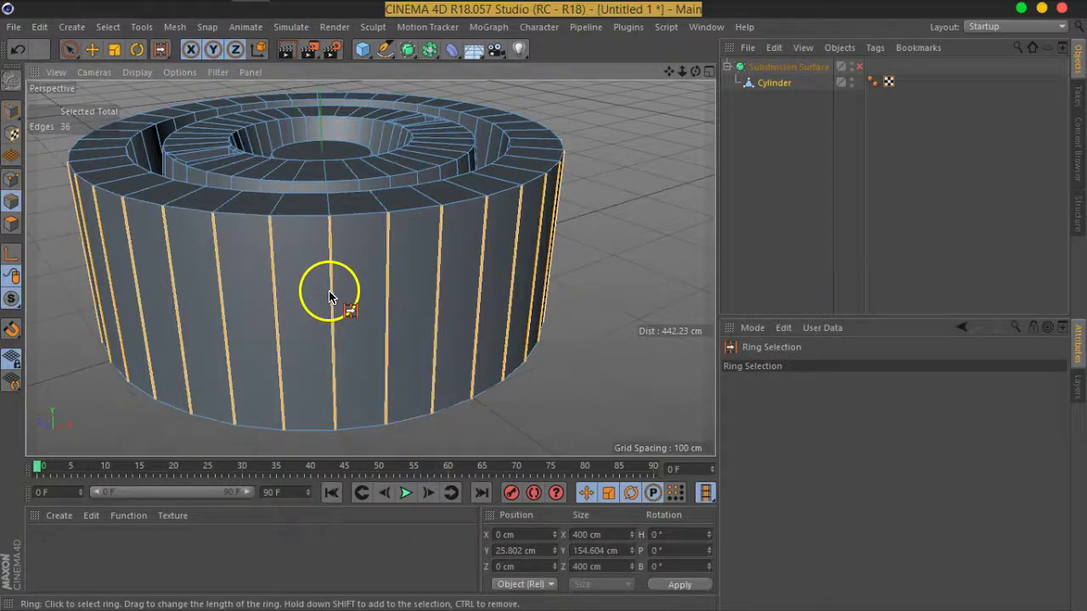
right_click(330, 297)
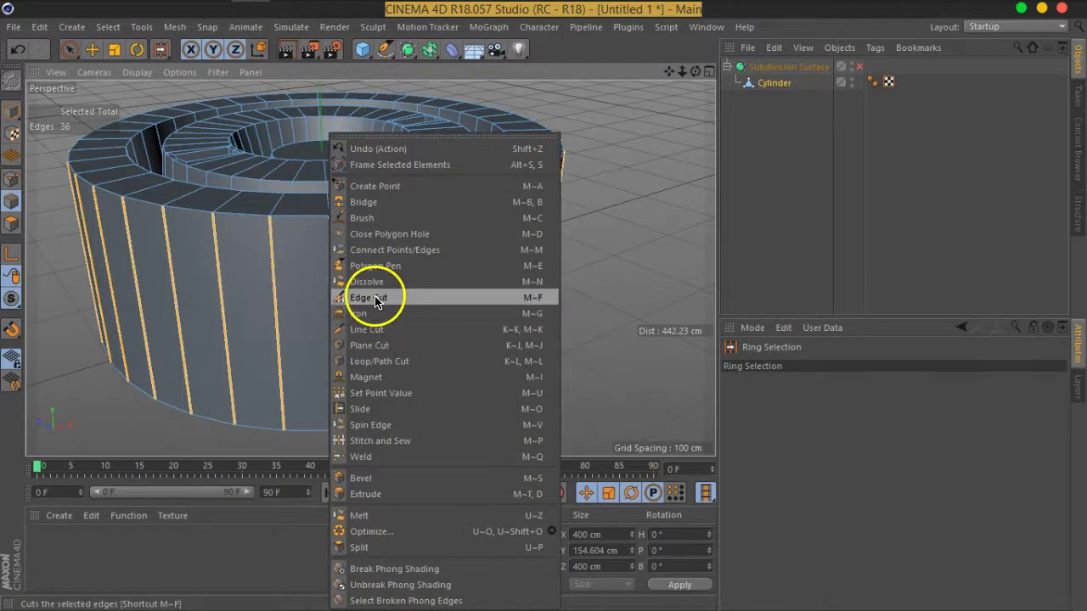
left_click(387, 298)
left_click(761, 479)
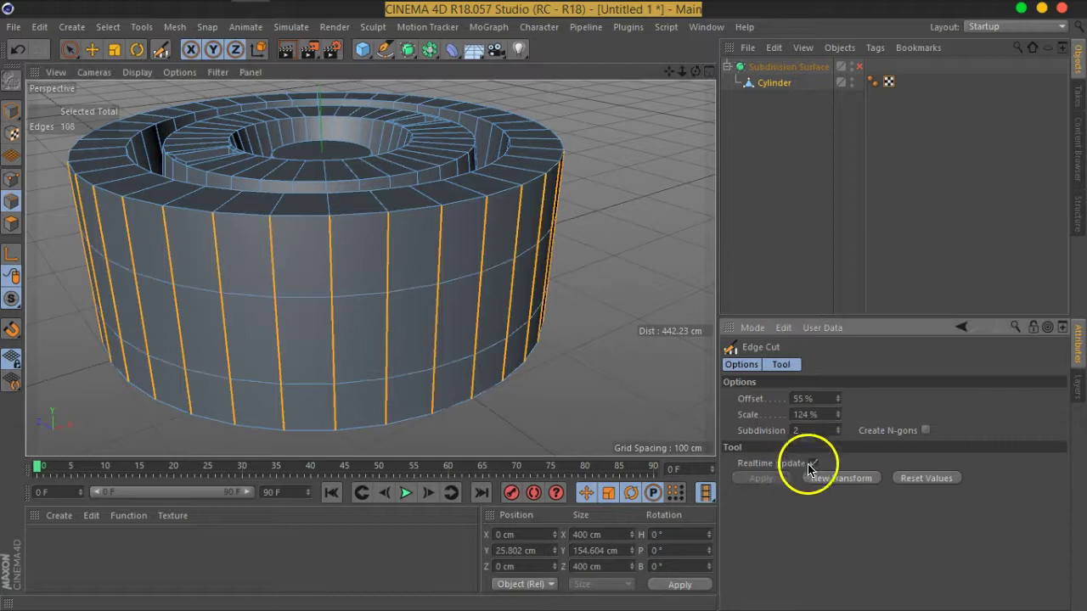
Set the Edge Cut offset to 50%, then slide it to 62%
left_click(786, 399)
type("50")
key("Return")
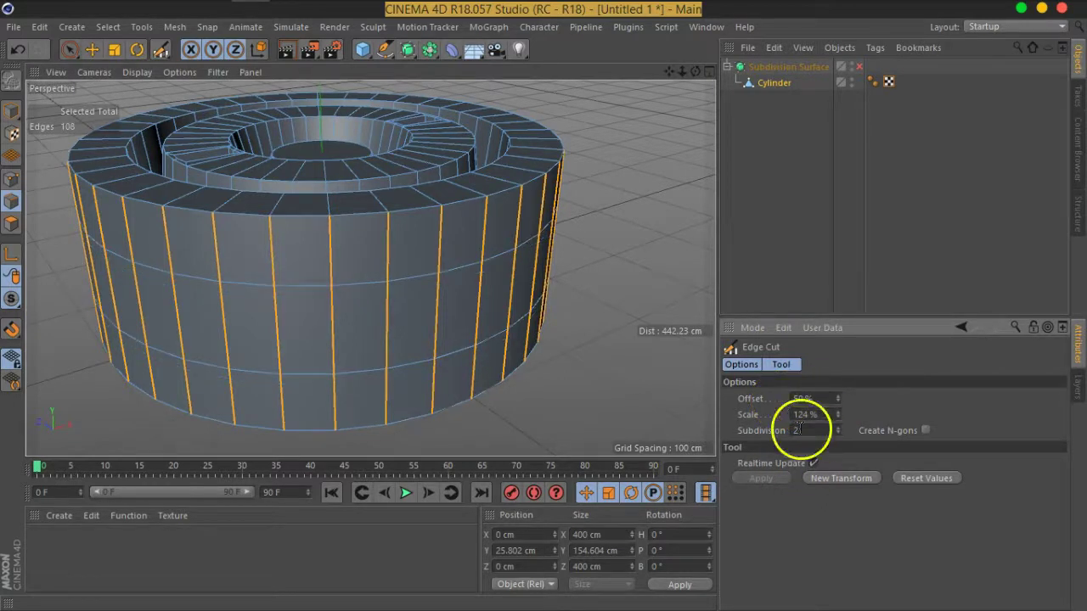
left_click(819, 414)
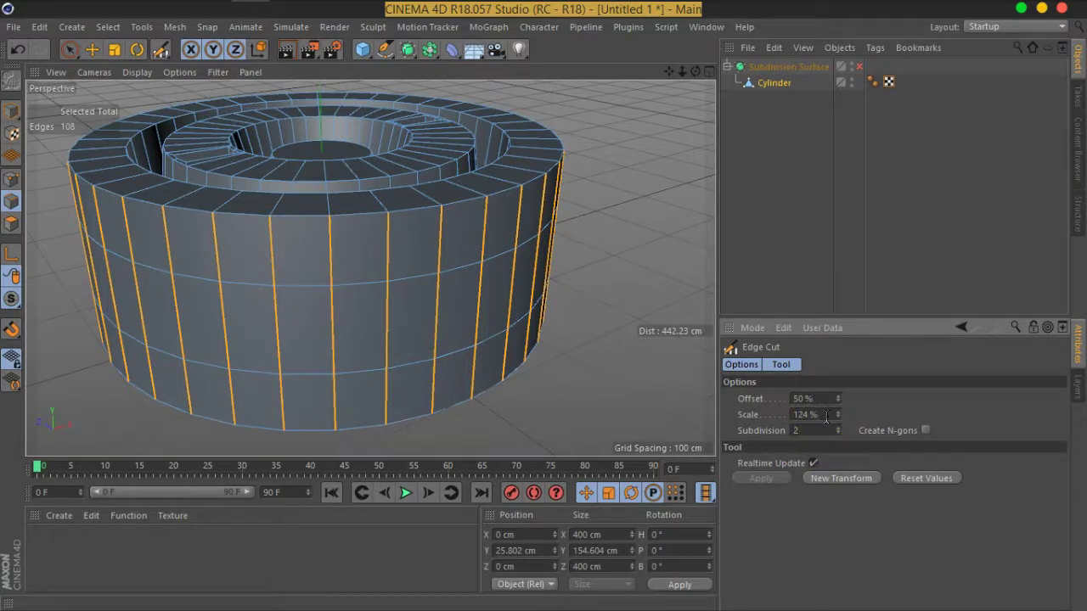
mouse_move(838, 397)
left_mouse_down()
mouse_move(839, 416)
mouse_move(836, 396)
left_mouse_up()
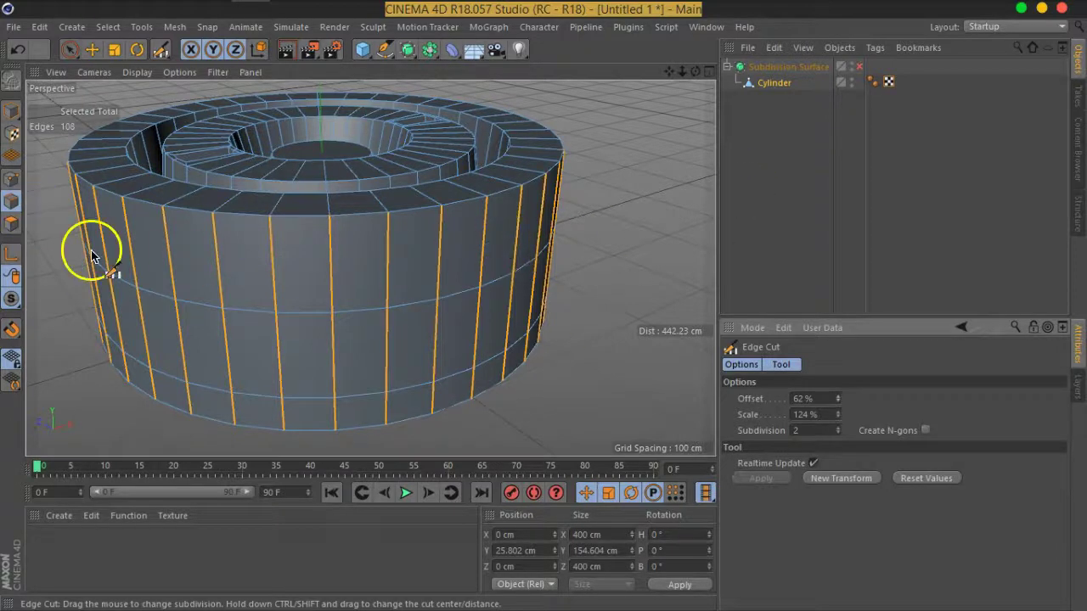
Orbit above the drum and Live Select four edges on the top outer rim
left_click(74, 49)
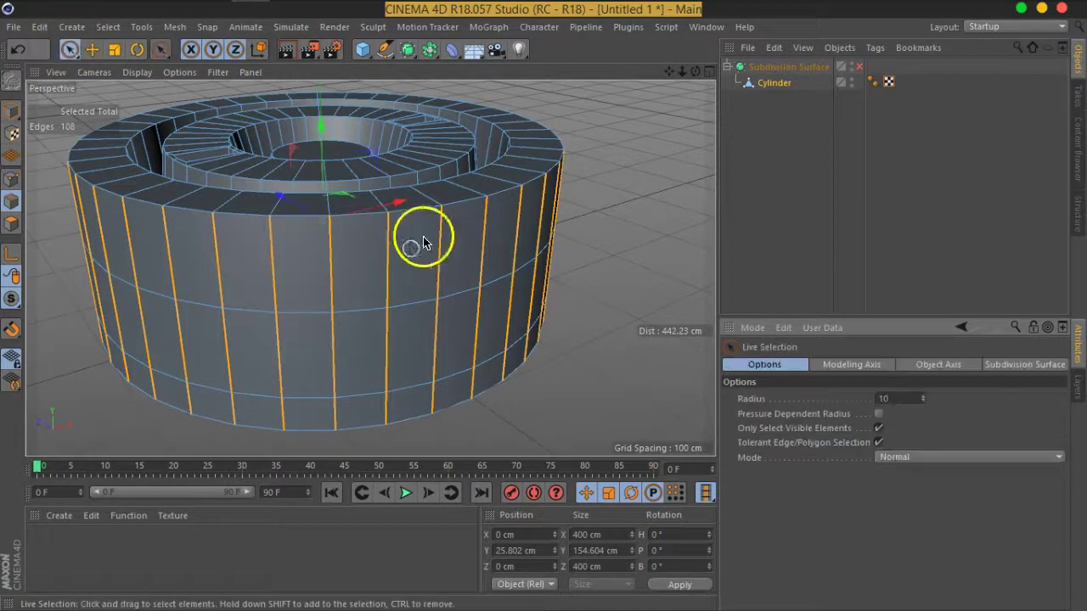
left_click_drag(417, 243, 497, 230, "alt")
mouse_move(510, 289)
left_mouse_down("alt")
mouse_move(377, 243)
mouse_move(202, 211)
left_mouse_up("alt")
scroll(218, 255, "up", 3)
scroll(285, 198, "up", 2)
mouse_move(284, 198)
left_mouse_down("alt")
mouse_move(272, 291)
mouse_move(298, 332)
mouse_move(451, 352)
left_mouse_up("alt")
scroll(269, 294, "down", 2)
left_click(253, 310)
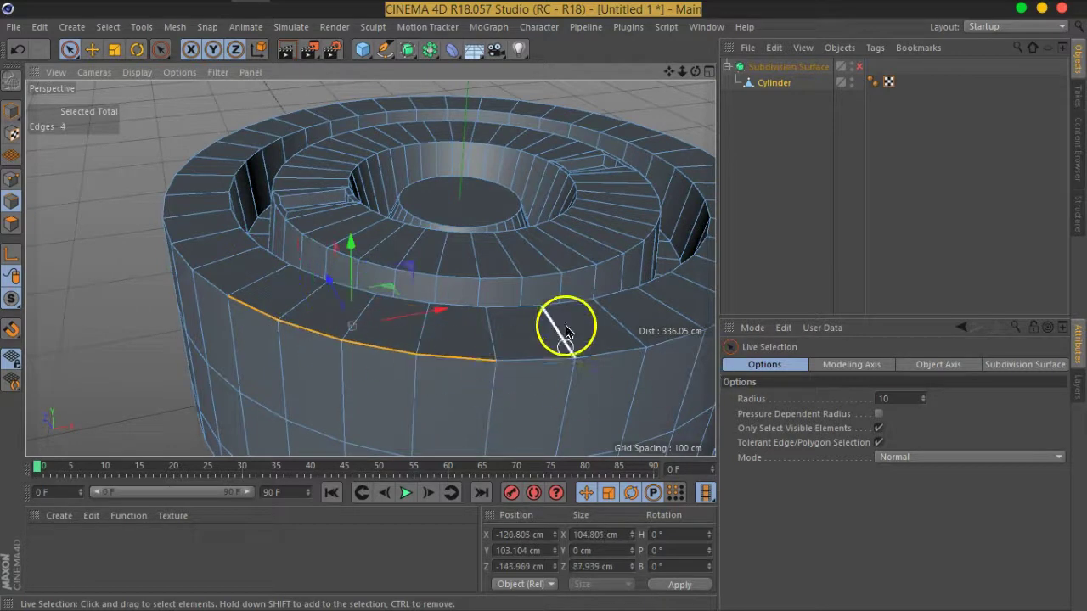
left_click_drag(565, 328, 388, 298, "alt")
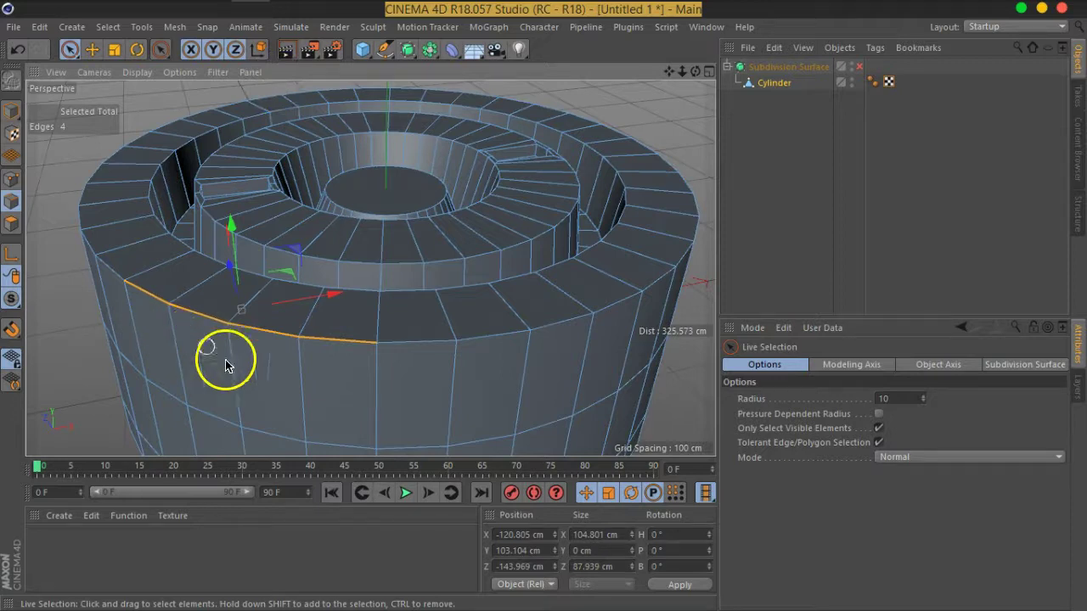
left_click_drag(224, 359, 425, 339, "alt")
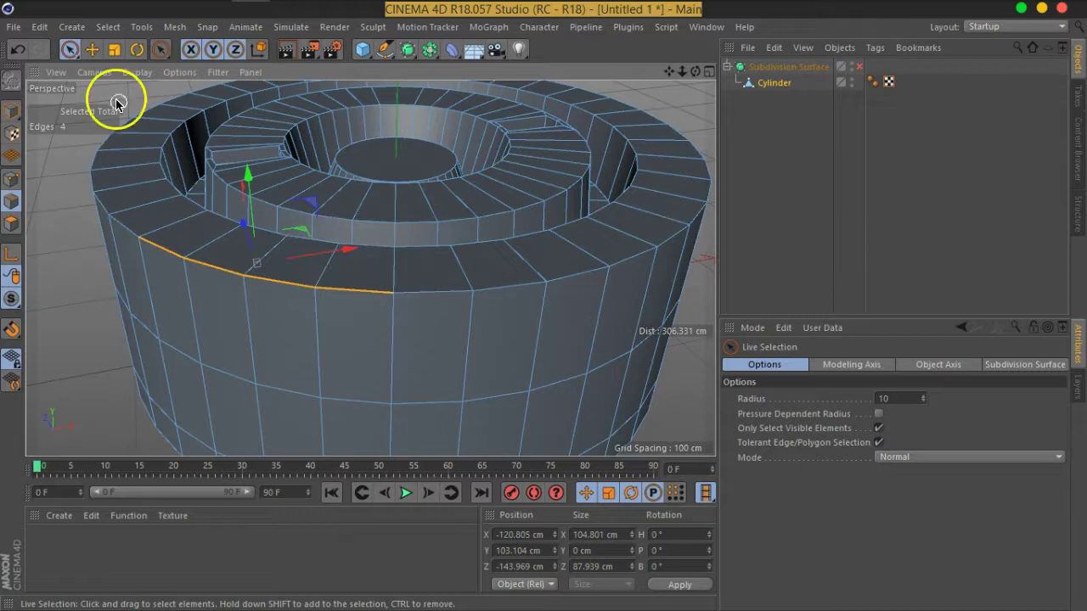
left_click(100, 30)
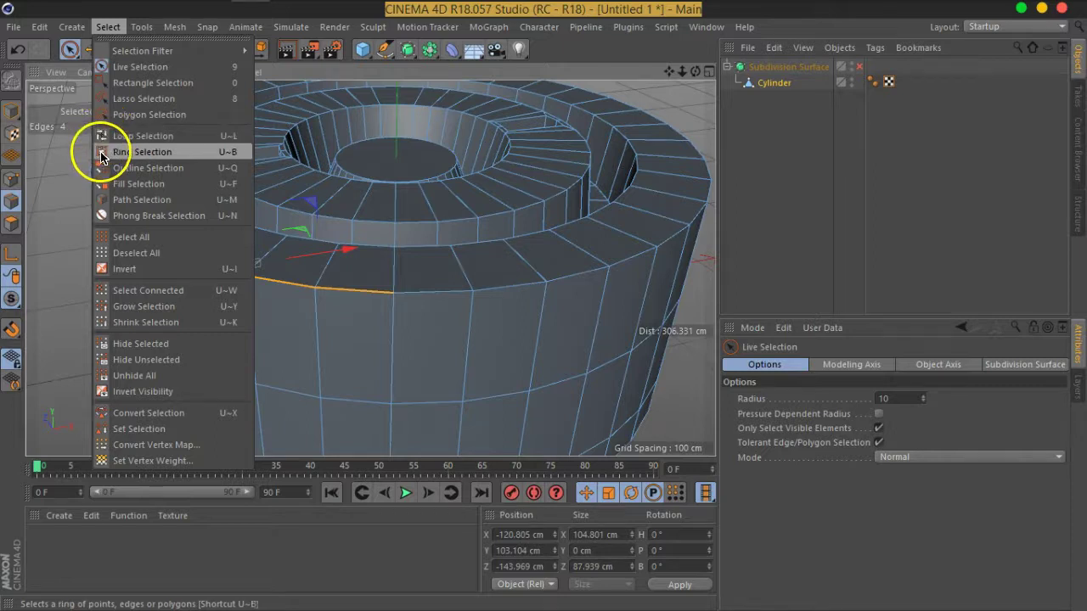
Loop-select the top outer rim and move it down to a height of 86.402 cm
left_click(105, 137)
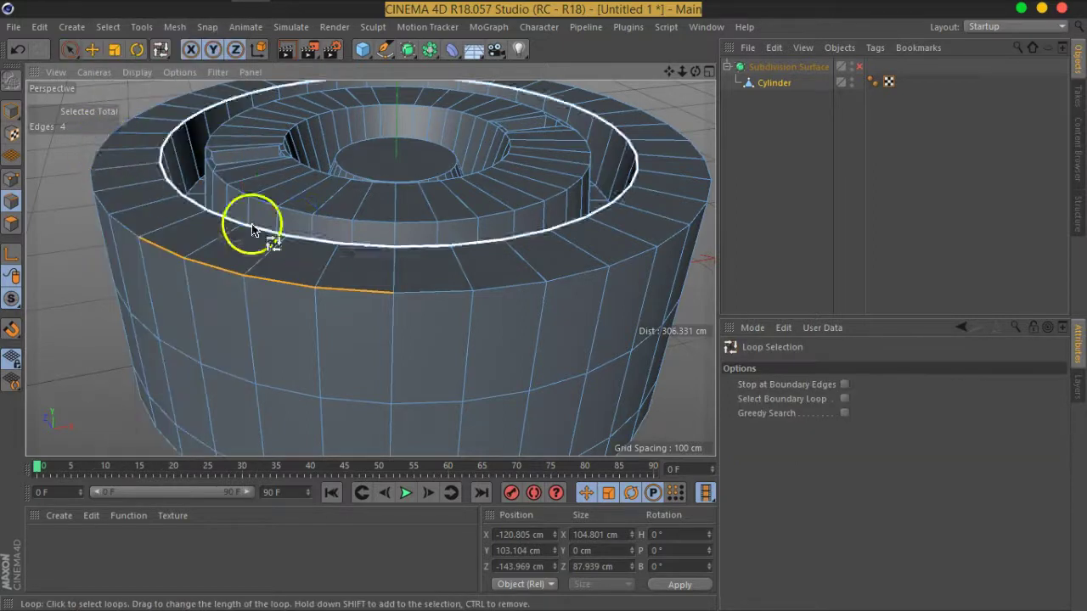
left_click(417, 300)
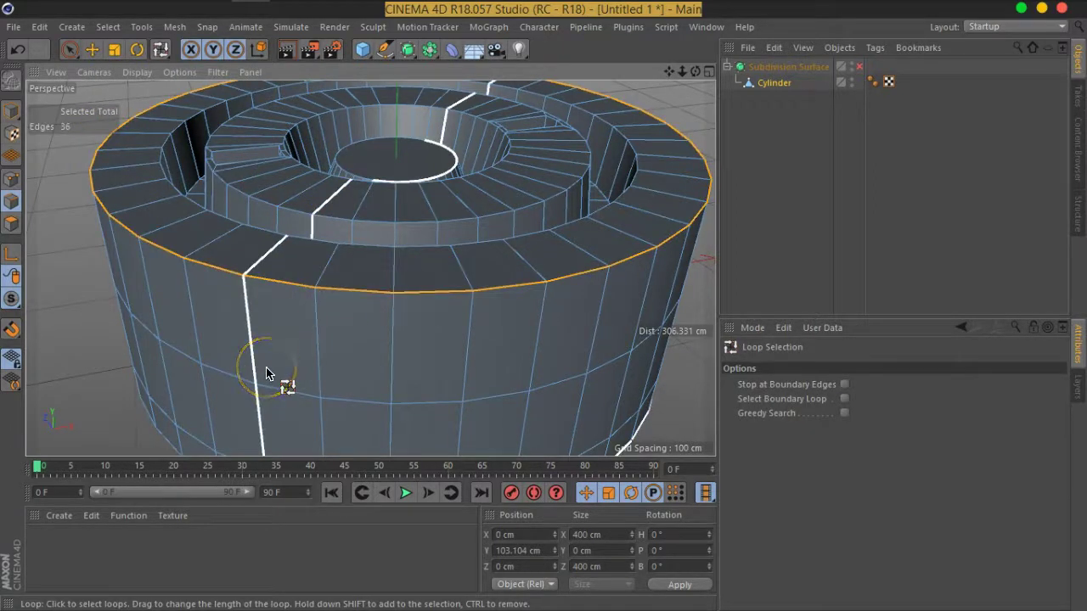
left_click(93, 48)
mouse_move(357, 151)
left_mouse_down("alt")
mouse_move(416, 238)
mouse_move(395, 218)
mouse_move(417, 127)
left_mouse_up("alt")
mouse_move(467, 334)
left_mouse_down("alt")
mouse_move(357, 297)
mouse_move(408, 276)
left_mouse_up("alt")
left_click_drag(525, 241, 527, 246)
mouse_move(625, 378)
left_mouse_down("alt")
mouse_move(451, 275)
mouse_move(444, 315)
mouse_move(417, 254)
mouse_move(354, 271)
left_mouse_up("alt")
scroll(236, 241, "up", 2)
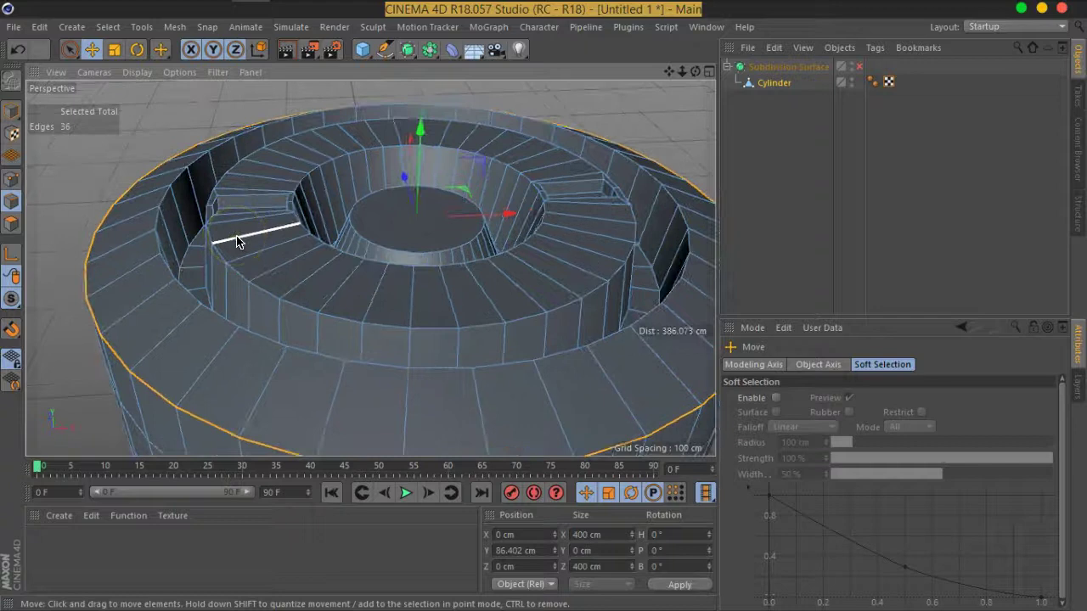
mouse_move(237, 241)
left_mouse_down("alt")
mouse_move(340, 352)
mouse_move(364, 311)
left_mouse_up("alt")
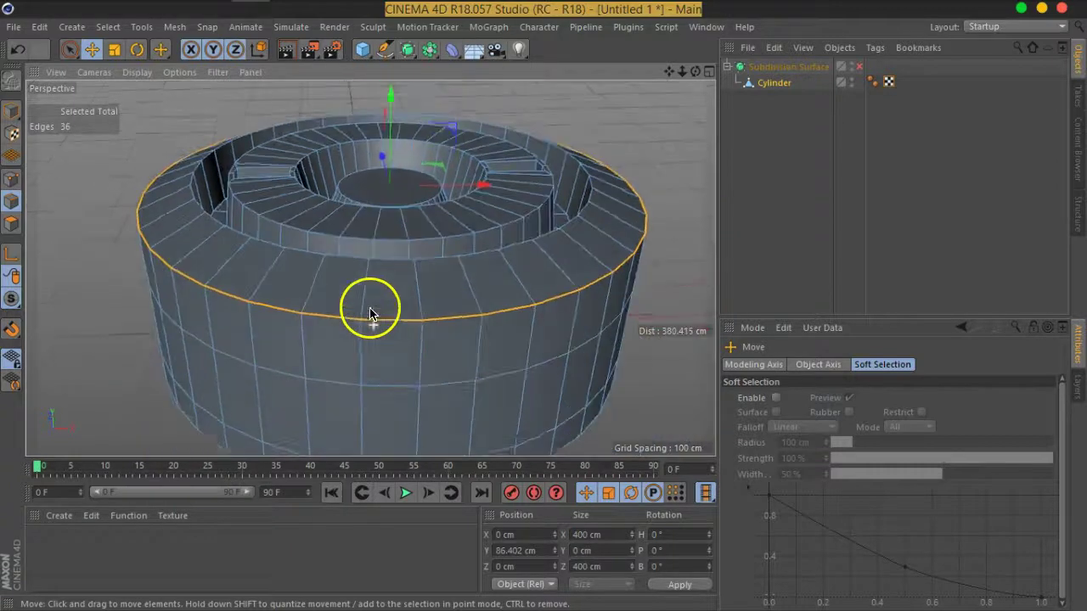
Toggle Subdivision Surface smoothing to preview the rim, leaving smoothing off
left_click(860, 68)
left_click(862, 68)
left_click(861, 68)
left_click(862, 68)
left_click(862, 68)
left_click(862, 68)
mouse_move(496, 353)
left_mouse_down("alt")
mouse_move(468, 318)
mouse_move(502, 260)
mouse_move(498, 345)
mouse_move(468, 315)
mouse_move(412, 314)
left_mouse_up("alt")
left_click(11, 222)
Extrude four adjacent wall faces outward into a block 90.55 cm wide
left_click(69, 49)
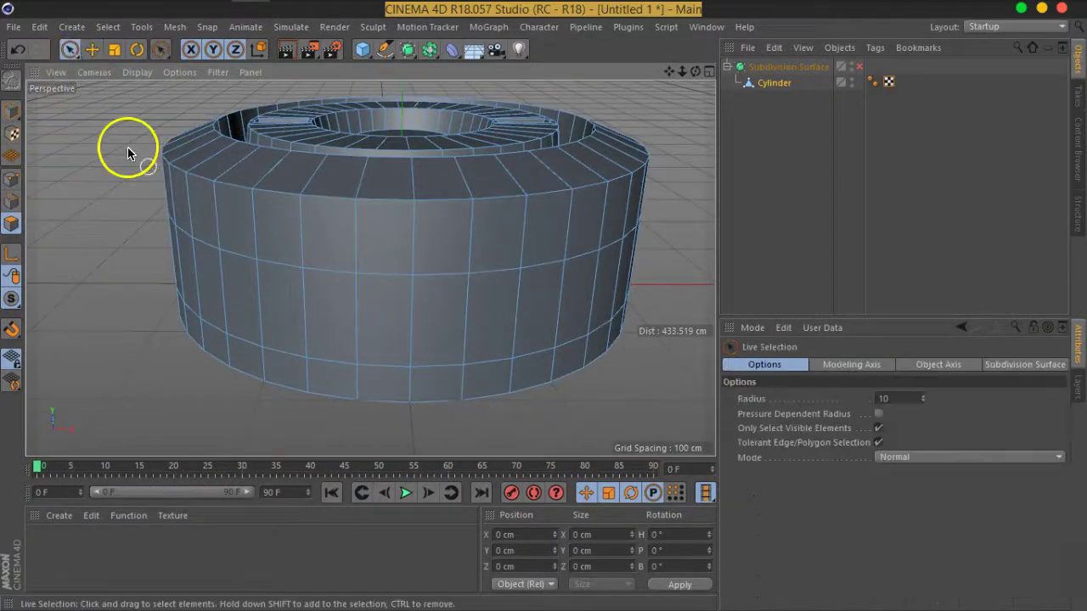
left_click(438, 305)
left_click(398, 303, "shift")
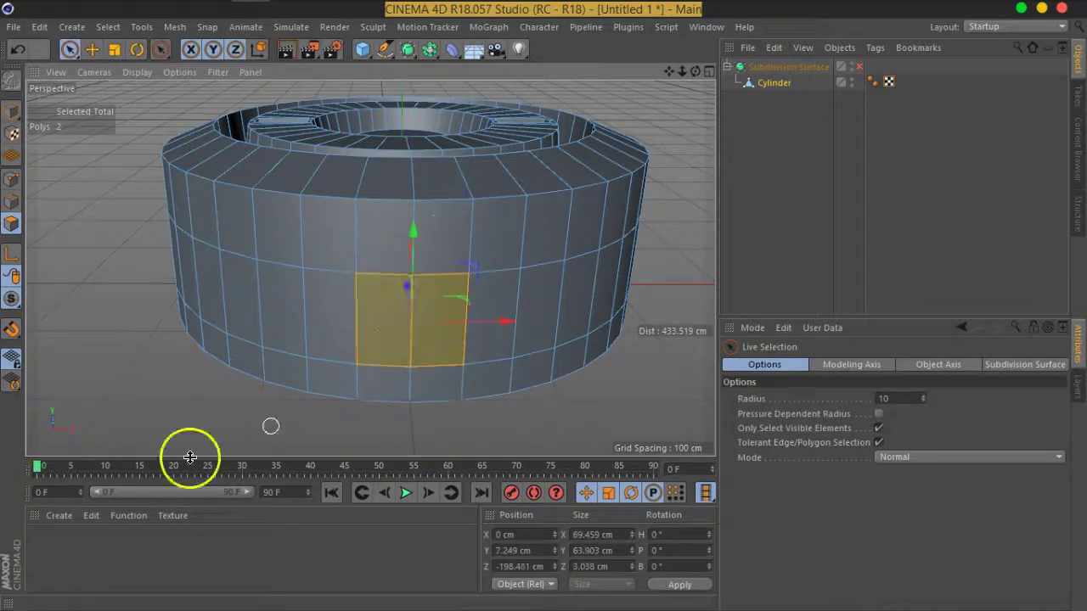
mouse_move(321, 308)
left_mouse_down("alt")
mouse_move(405, 340)
mouse_move(462, 339)
mouse_move(437, 279)
mouse_move(437, 358)
left_mouse_up("alt")
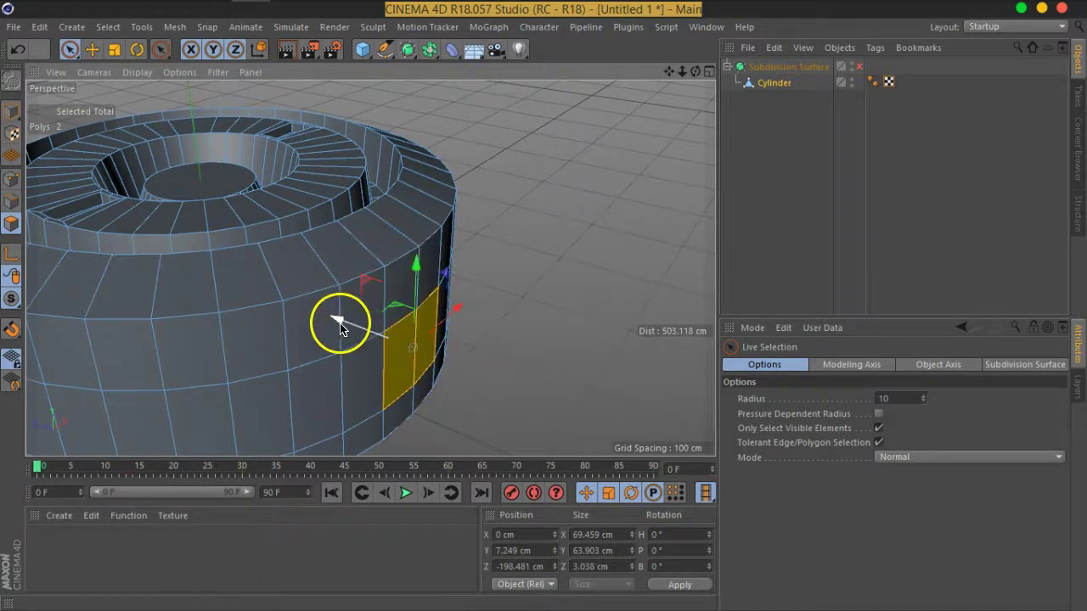
mouse_move(339, 322)
left_mouse_down()
mouse_move(466, 374)
mouse_move(537, 323)
mouse_move(372, 306)
mouse_move(345, 260)
mouse_move(488, 257)
mouse_move(510, 300)
mouse_move(541, 272)
mouse_move(478, 298)
mouse_move(466, 322)
left_mouse_up()
key("ctrl+z")
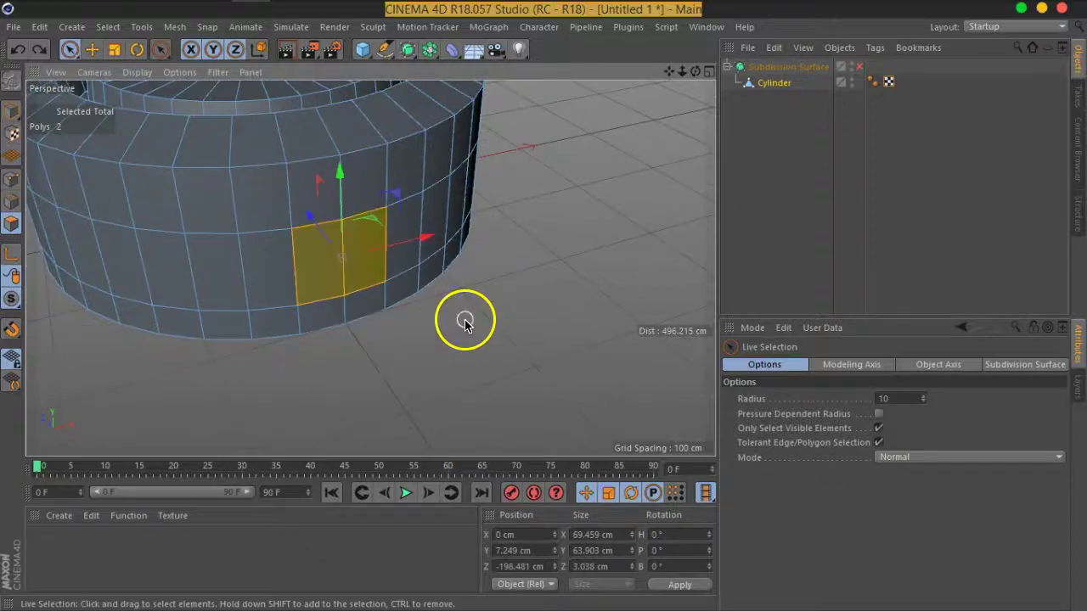
mouse_move(399, 265)
left_mouse_down()
mouse_move(300, 274)
mouse_move(349, 347)
mouse_move(389, 347)
mouse_move(417, 270)
mouse_move(431, 309)
left_mouse_up()
mouse_move(281, 253)
left_mouse_down("ctrl")
mouse_move(433, 309)
mouse_move(528, 331)
mouse_move(552, 318)
mouse_move(524, 348)
mouse_move(463, 371)
mouse_move(563, 364)
mouse_move(517, 371)
mouse_move(524, 341)
left_mouse_up("ctrl")
Scale the spout's end faces to about 47% height, 32.566 cm tall
left_click(121, 55)
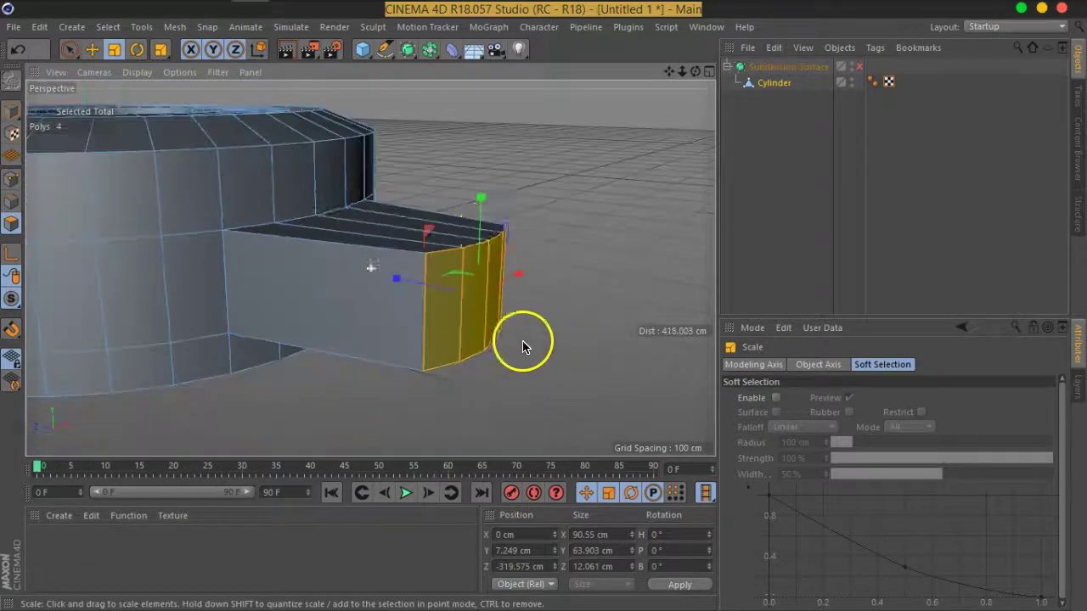
left_click_drag(482, 216, 483, 260)
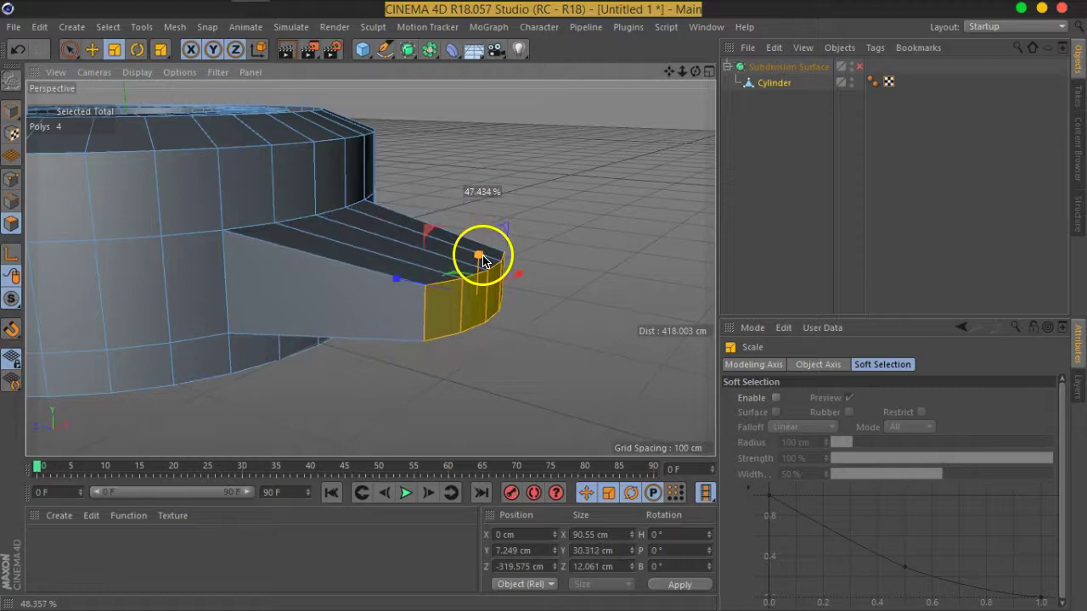
mouse_move(232, 393)
left_mouse_down("alt")
mouse_move(437, 342)
mouse_move(233, 337)
mouse_move(398, 377)
mouse_move(467, 369)
mouse_move(371, 390)
mouse_move(448, 356)
mouse_move(403, 388)
mouse_move(417, 340)
mouse_move(400, 292)
mouse_move(480, 265)
mouse_move(483, 315)
mouse_move(456, 365)
mouse_move(396, 255)
mouse_move(558, 277)
mouse_move(425, 339)
mouse_move(365, 226)
mouse_move(400, 252)
left_mouse_up("alt")
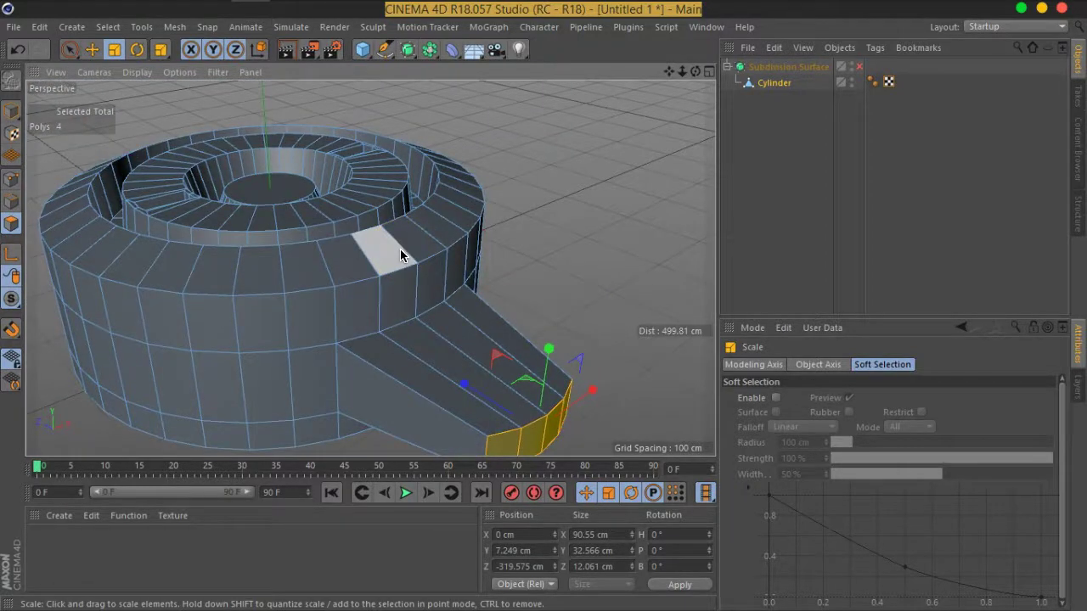
mouse_move(506, 353)
left_mouse_down("alt")
mouse_move(470, 302)
mouse_move(417, 300)
mouse_move(414, 354)
mouse_move(517, 354)
mouse_move(478, 334)
mouse_move(495, 311)
mouse_move(548, 332)
mouse_move(470, 306)
mouse_move(474, 330)
left_mouse_up("alt")
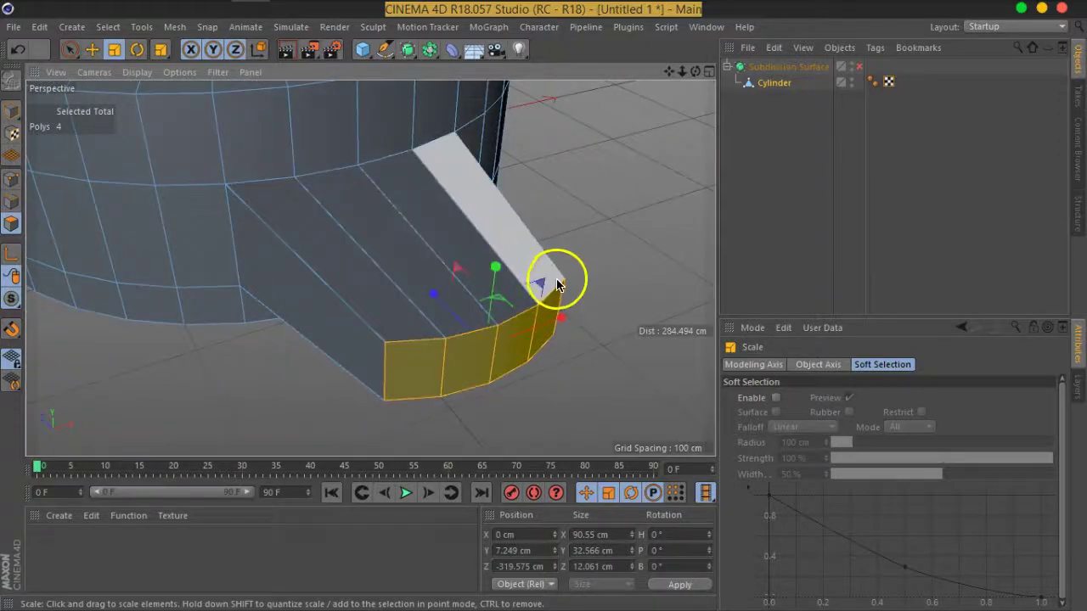
mouse_move(359, 323)
left_mouse_down("alt")
mouse_move(424, 262)
mouse_move(394, 259)
left_mouse_up("alt")
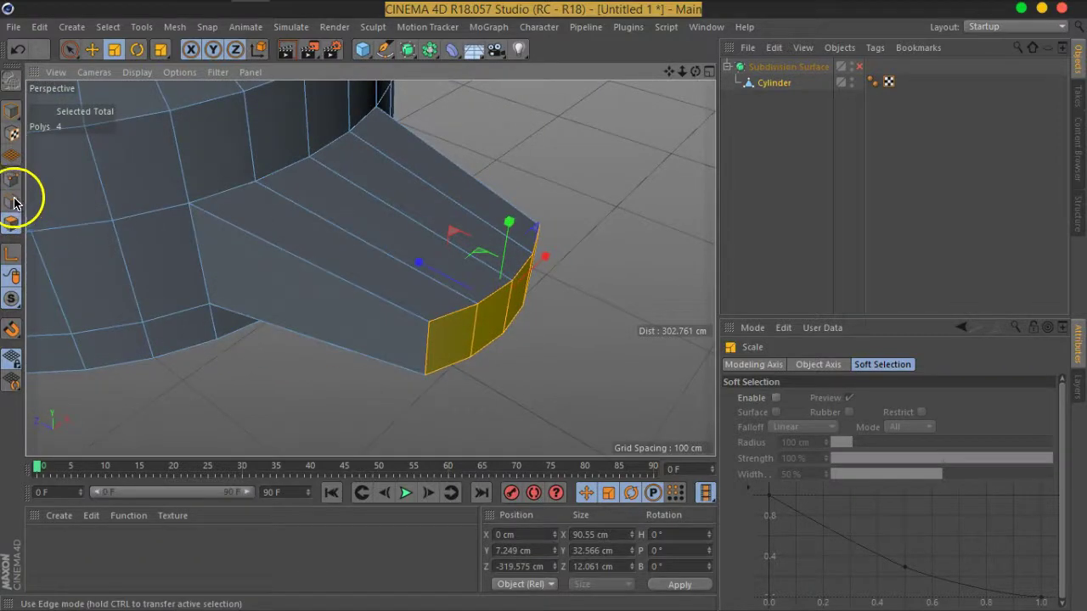
In Edge mode, place a Loop/Path Cut loop around the spout block
left_click(12, 201)
right_click(416, 286)
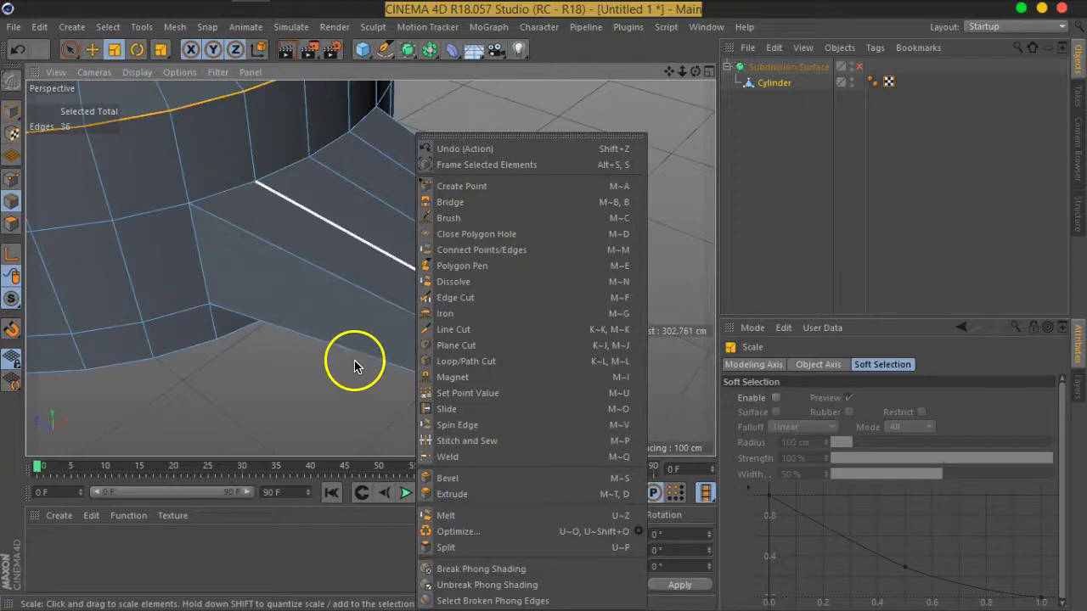
left_click(479, 363)
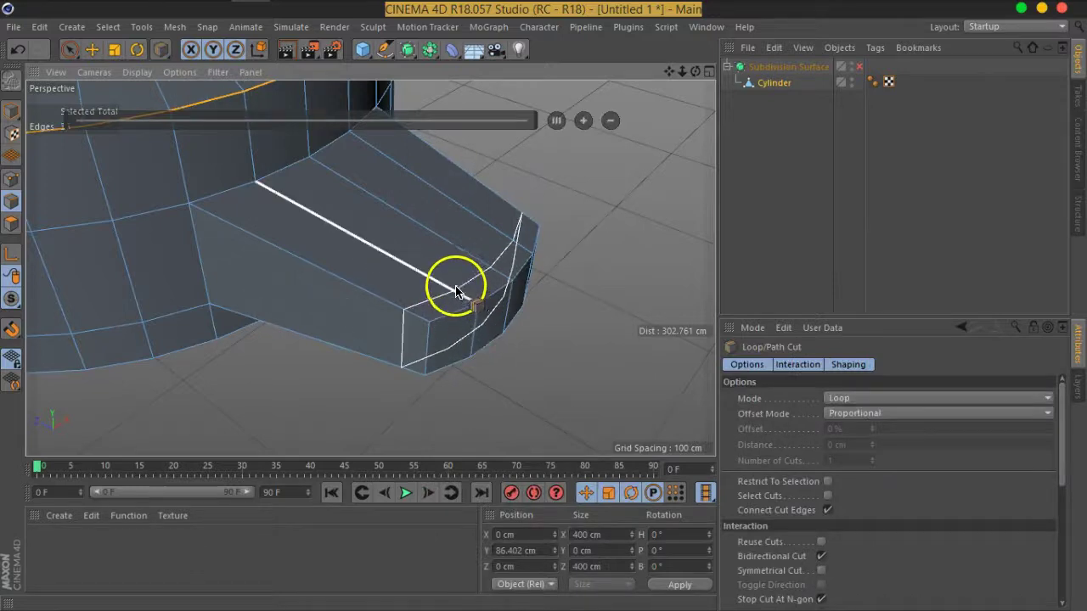
left_click(382, 253)
mouse_move(531, 382)
left_mouse_down("alt")
mouse_move(424, 364)
mouse_move(565, 297)
mouse_move(585, 314)
mouse_move(461, 230)
mouse_move(517, 165)
mouse_move(623, 194)
mouse_move(592, 285)
mouse_move(453, 332)
mouse_move(493, 347)
left_mouse_up("alt")
mouse_move(478, 214)
left_mouse_down("alt")
mouse_move(428, 274)
mouse_move(492, 359)
mouse_move(512, 356)
mouse_move(514, 381)
mouse_move(666, 492)
left_mouse_up("alt")
left_click(443, 283)
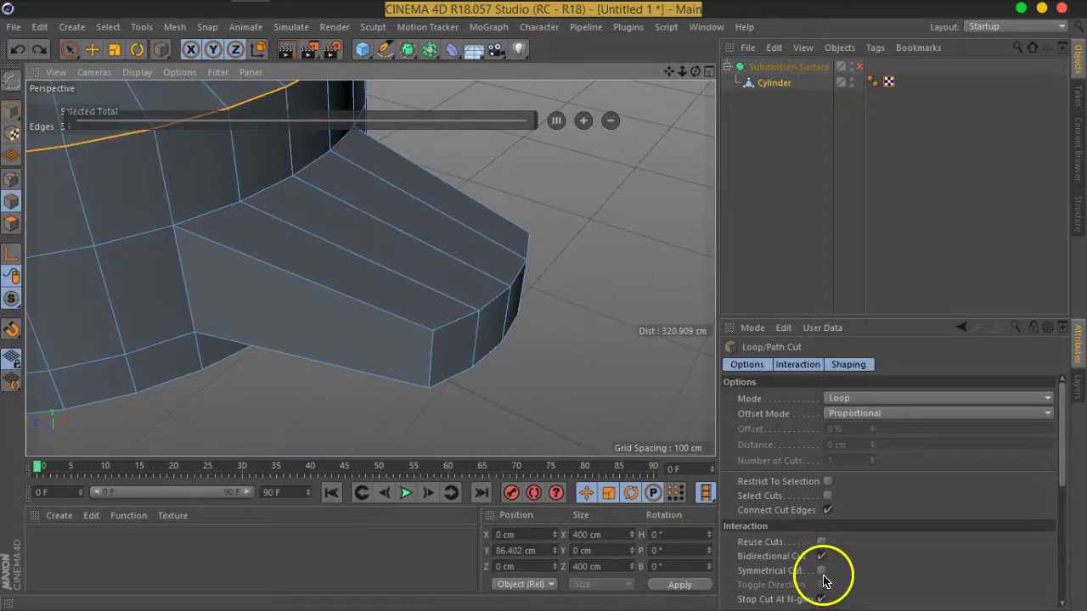
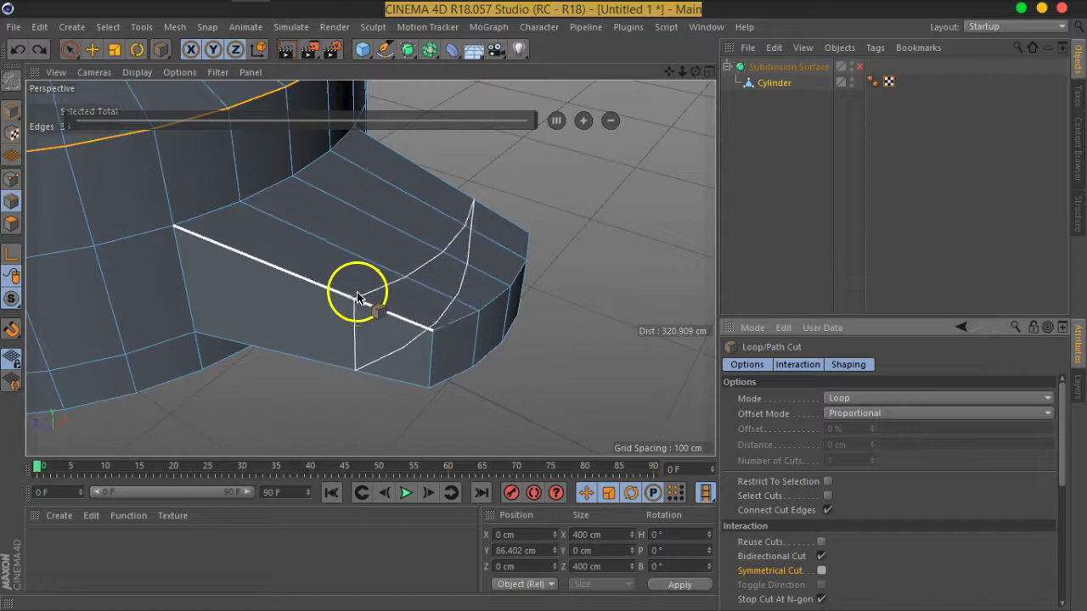
Cut an edge loop across the spout at 41%, then start selecting its top faces
left_click(320, 289)
mouse_move(502, 393)
left_mouse_down("alt")
mouse_move(393, 318)
mouse_move(461, 303)
mouse_move(432, 351)
mouse_move(526, 396)
left_mouse_up("alt")
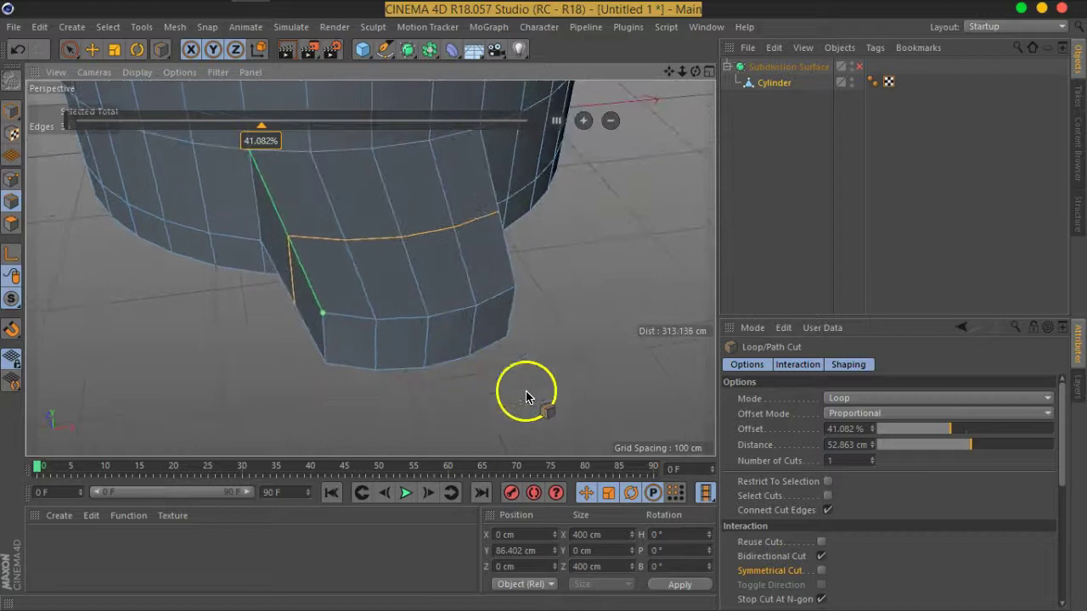
left_click(11, 226)
left_click(71, 52)
mouse_move(436, 296)
left_mouse_down()
mouse_move(417, 297)
mouse_move(424, 333)
left_mouse_up()
mouse_move(451, 419)
left_mouse_down("alt")
mouse_move(478, 311)
mouse_move(469, 282)
left_mouse_up("alt")
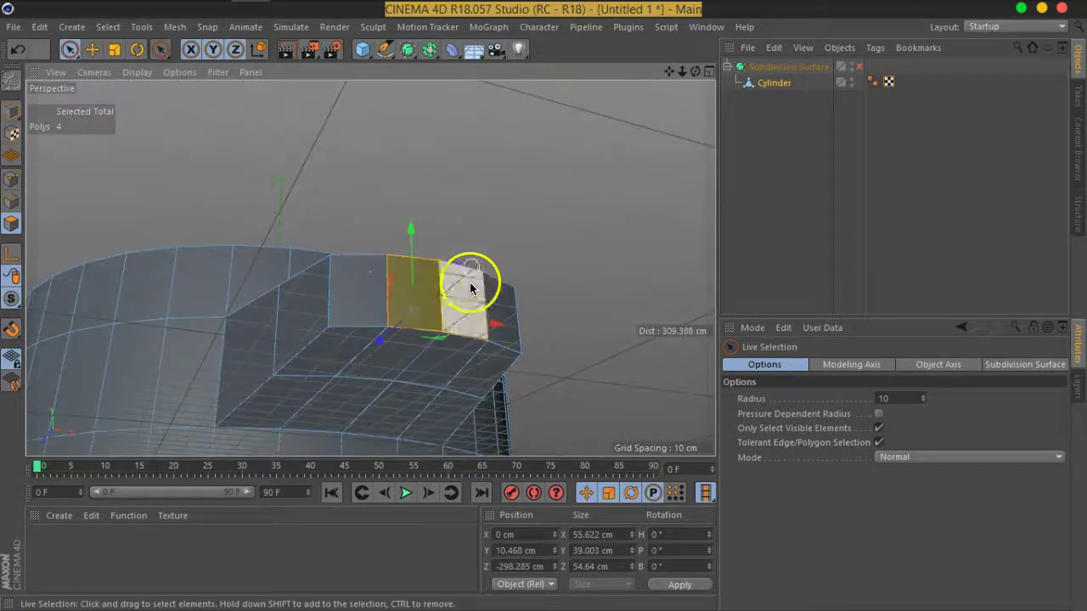
Extrude the six spout top faces inward by -10.3 cm to form a channel
left_click(437, 341, "shift")
mouse_move(438, 342)
left_mouse_down("alt")
mouse_move(451, 248)
mouse_move(544, 337)
mouse_move(381, 371)
mouse_move(478, 372)
mouse_move(511, 341)
mouse_move(427, 274)
mouse_move(441, 333)
left_mouse_up("alt")
right_click(441, 334)
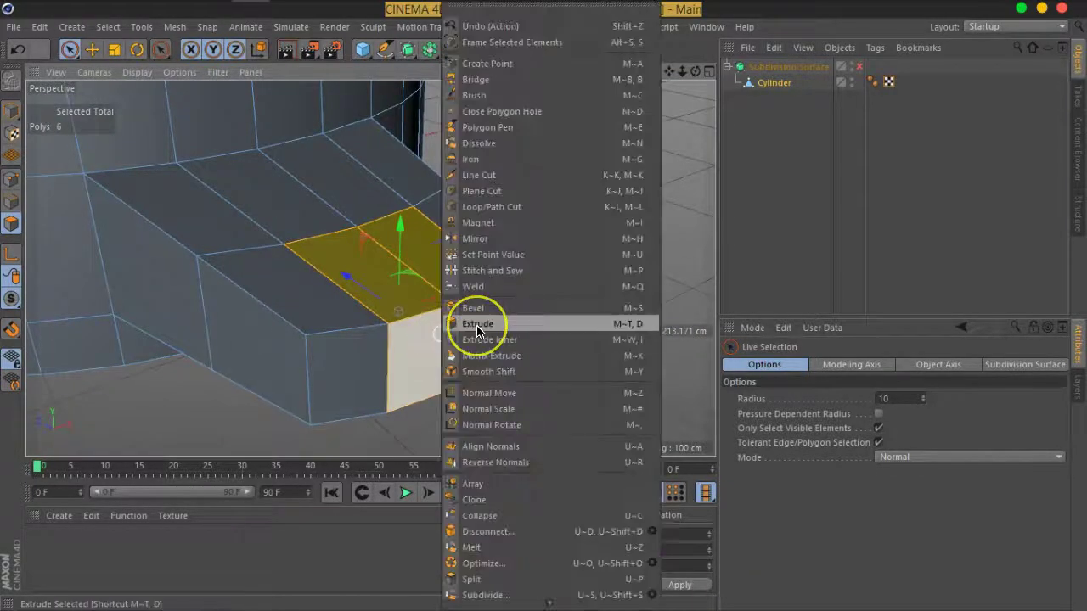
left_click(477, 328)
mouse_move(474, 342)
left_mouse_down()
mouse_move(286, 367)
mouse_move(221, 364)
mouse_move(432, 361)
mouse_move(380, 356)
mouse_move(404, 357)
mouse_move(481, 315)
mouse_move(365, 284)
mouse_move(558, 267)
mouse_move(457, 283)
mouse_move(453, 252)
mouse_move(509, 266)
mouse_move(502, 325)
mouse_move(416, 263)
mouse_move(422, 318)
mouse_move(524, 286)
mouse_move(518, 343)
left_mouse_up()
mouse_move(473, 357)
left_mouse_down("alt")
mouse_move(369, 323)
mouse_move(402, 340)
mouse_move(504, 321)
mouse_move(429, 308)
mouse_move(497, 308)
mouse_move(488, 333)
mouse_move(434, 264)
mouse_move(383, 298)
mouse_move(396, 287)
mouse_move(385, 280)
left_mouse_up("alt")
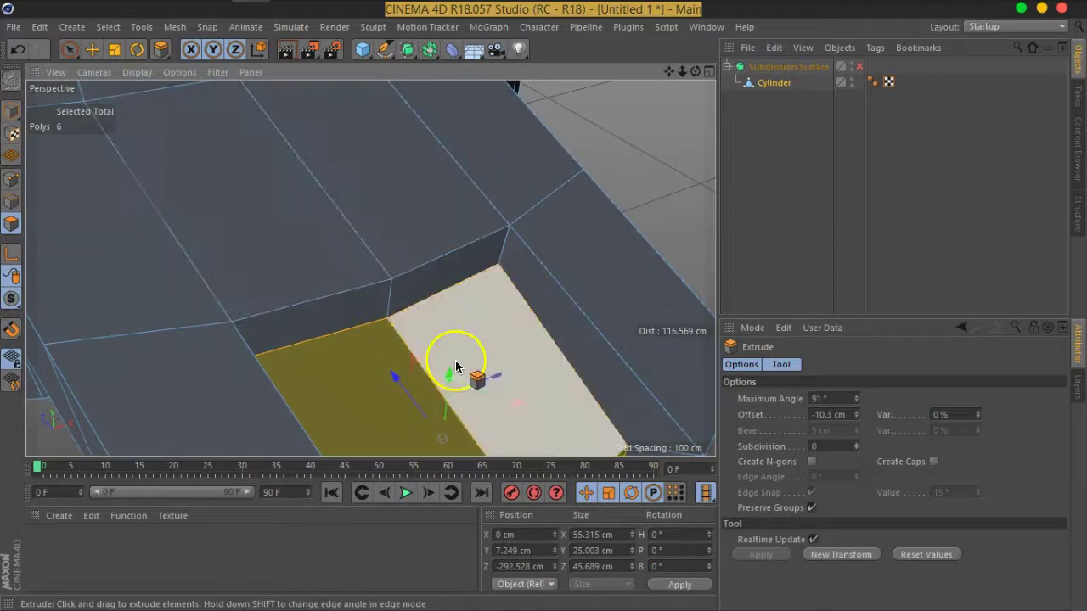
left_click(12, 179)
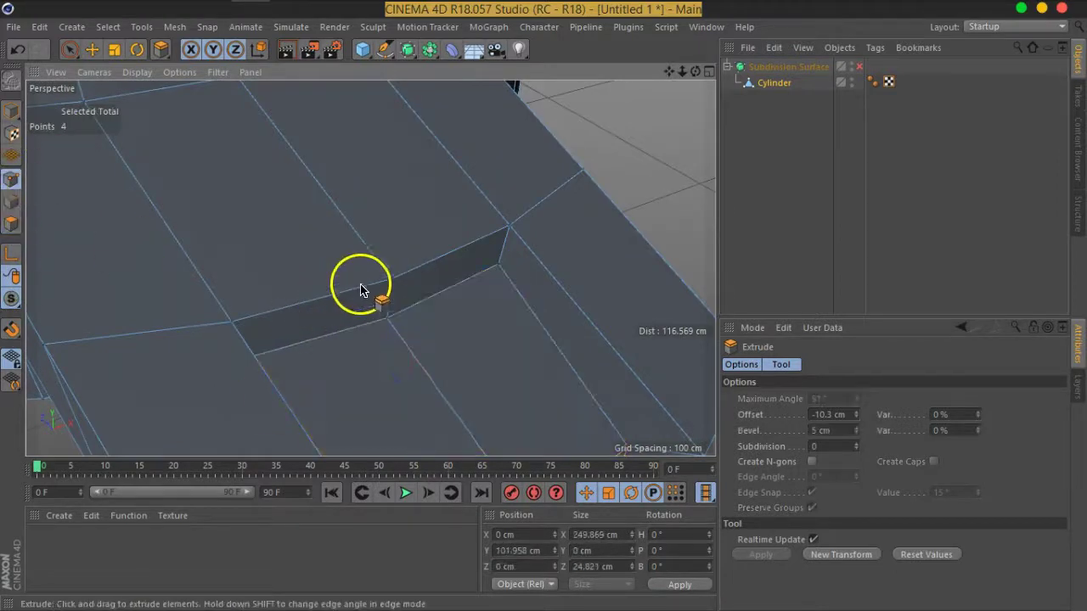
left_click(389, 284)
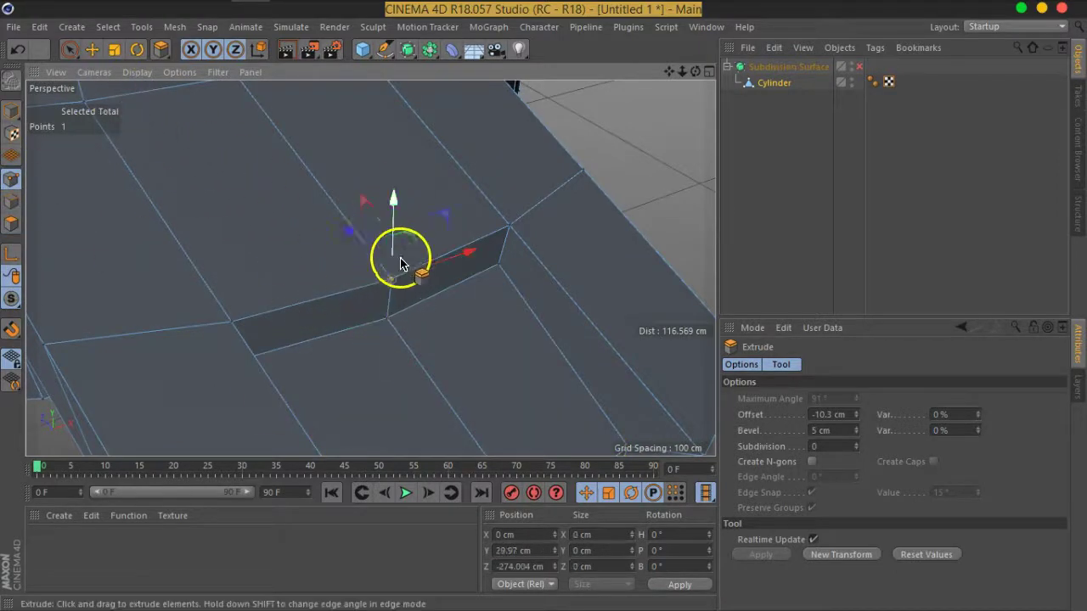
left_click_drag(360, 252, 340, 296)
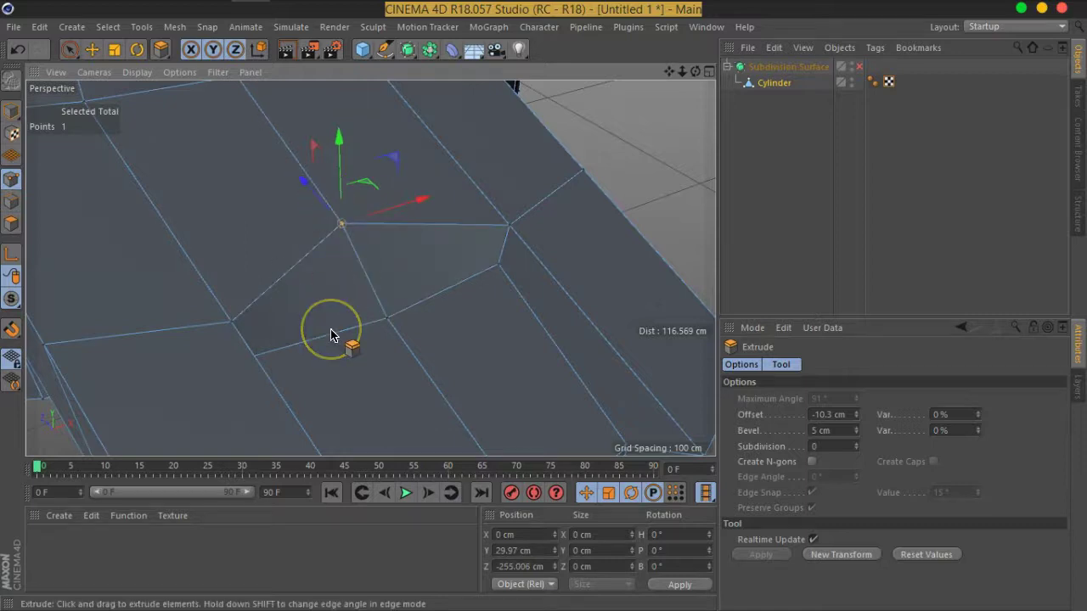
mouse_move(259, 351)
left_mouse_down("alt")
mouse_move(405, 297)
mouse_move(437, 253)
mouse_move(465, 265)
left_mouse_up("alt")
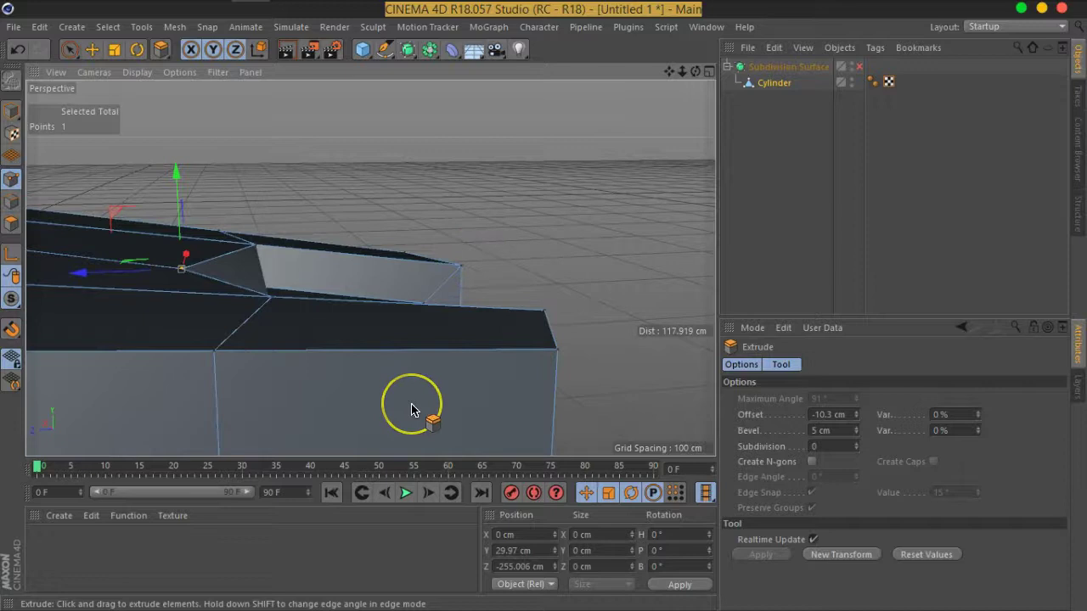
mouse_move(451, 326)
left_mouse_down("alt")
mouse_move(189, 315)
mouse_move(323, 311)
mouse_move(299, 320)
mouse_move(340, 303)
mouse_move(371, 323)
mouse_move(357, 317)
left_mouse_up("alt")
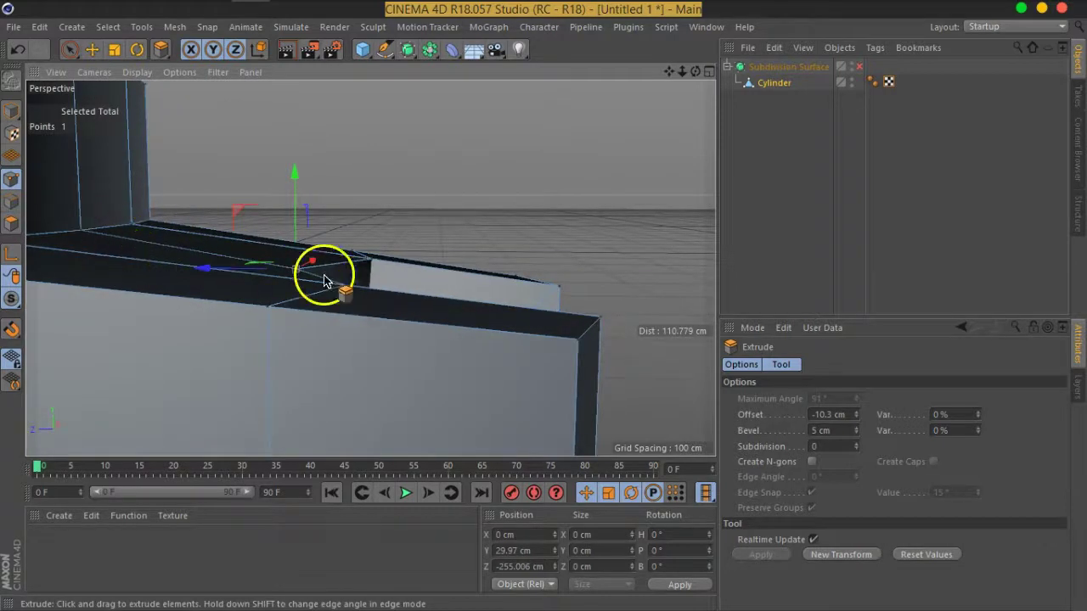
left_click_drag(500, 341, 349, 363, "alt")
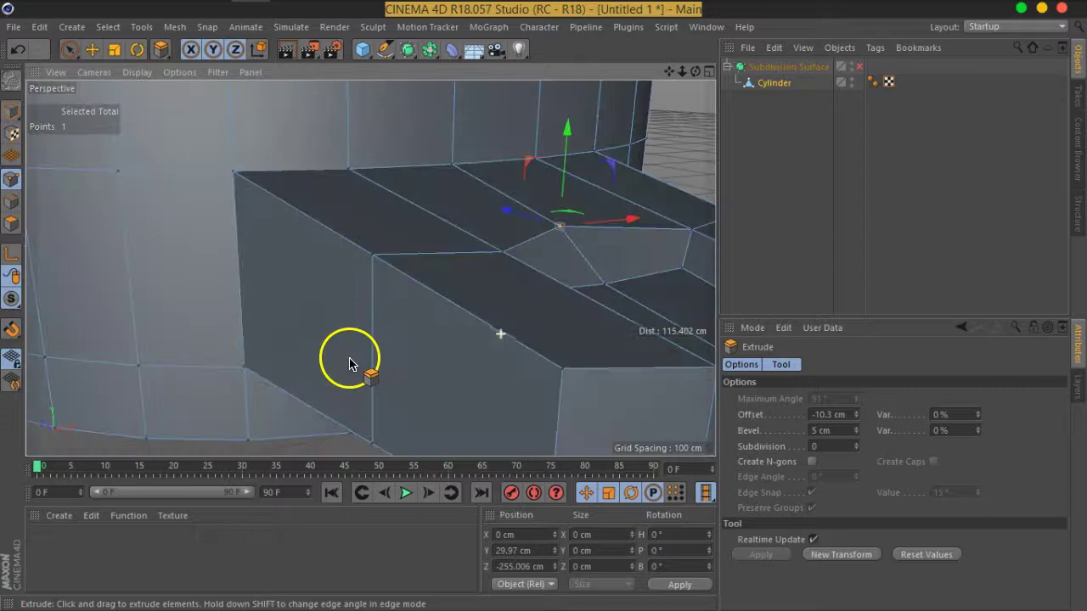
mouse_move(558, 250)
left_mouse_down()
mouse_move(286, 281)
mouse_move(327, 299)
mouse_move(382, 364)
mouse_move(377, 324)
left_mouse_up()
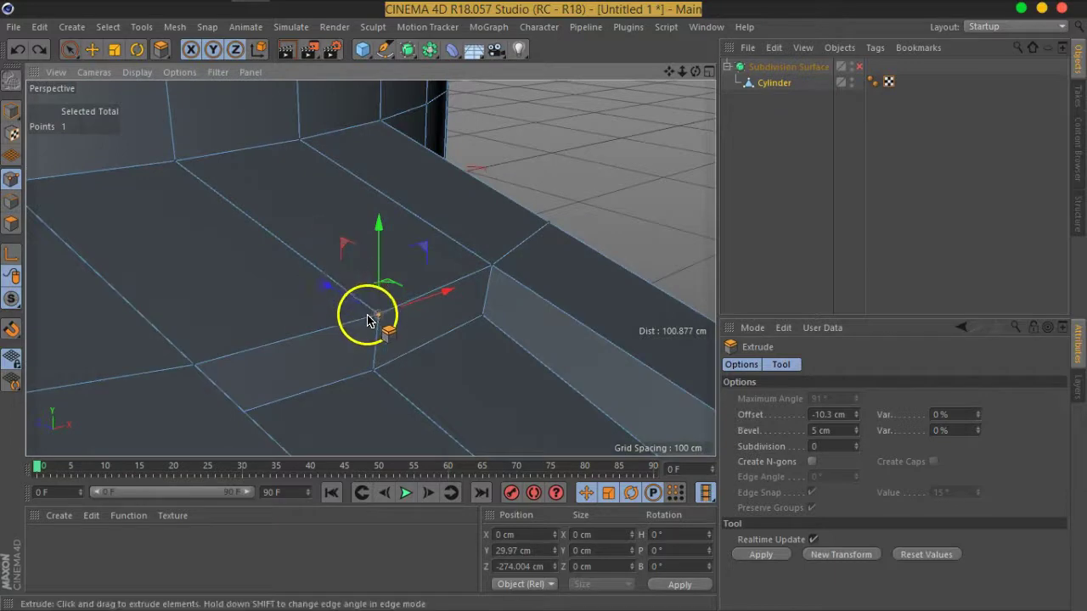
left_click_drag(314, 279, 356, 307)
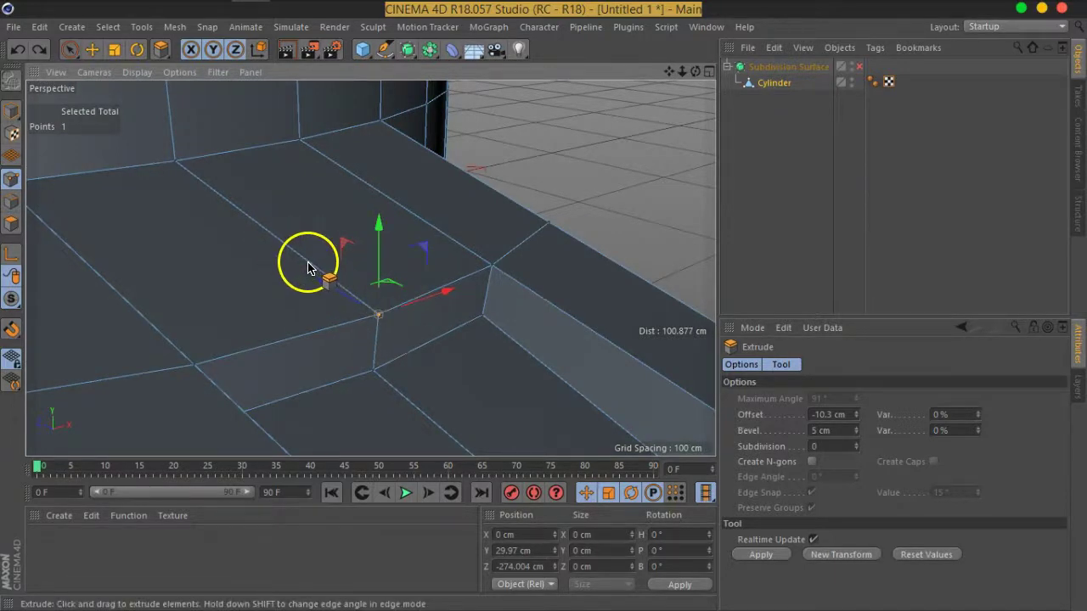
Slide the channel's corner vertex 1.6% along its edge with the Slide tool
right_click(379, 320)
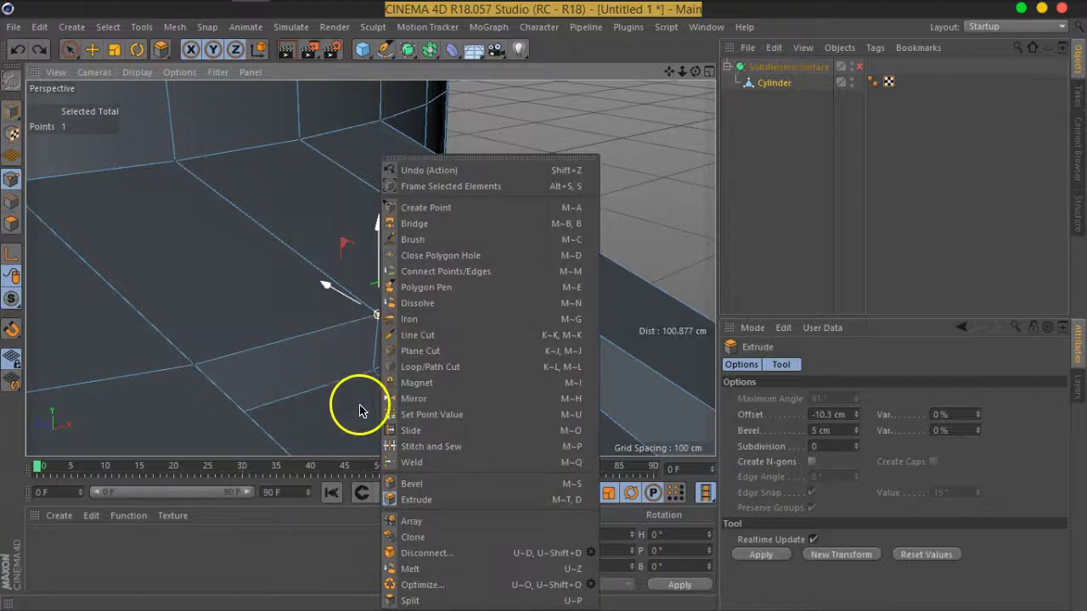
left_click(410, 431)
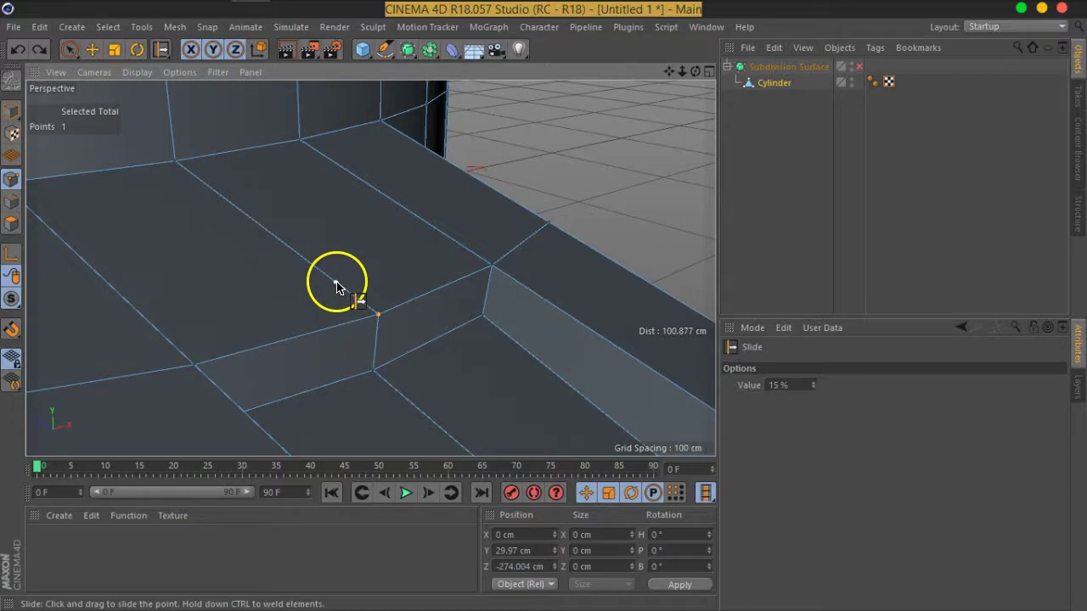
left_click_drag(336, 287, 332, 343)
mouse_move(353, 384)
left_mouse_down("alt")
mouse_move(498, 359)
mouse_move(250, 323)
mouse_move(348, 342)
mouse_move(366, 410)
left_mouse_up("alt")
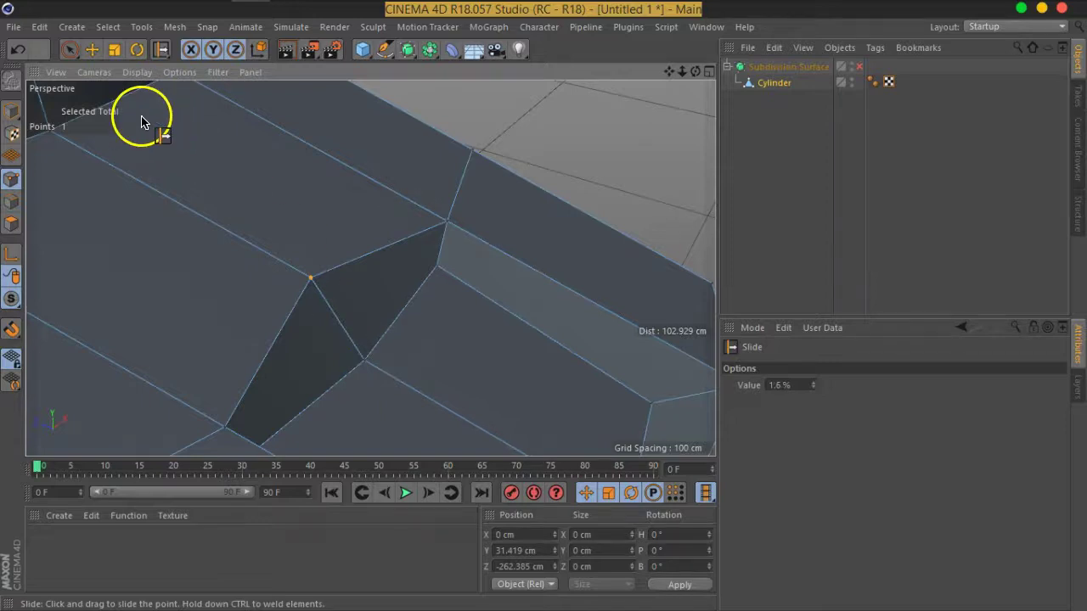
Select the pocket's lower corner vertex, undoing a trial manual move
left_click(71, 49)
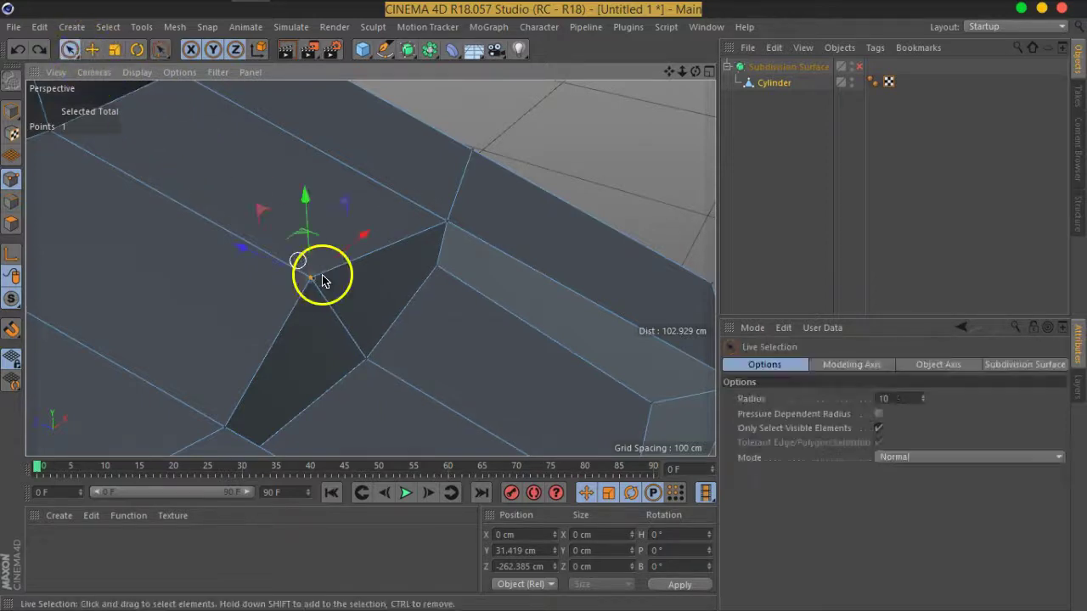
left_click(366, 360)
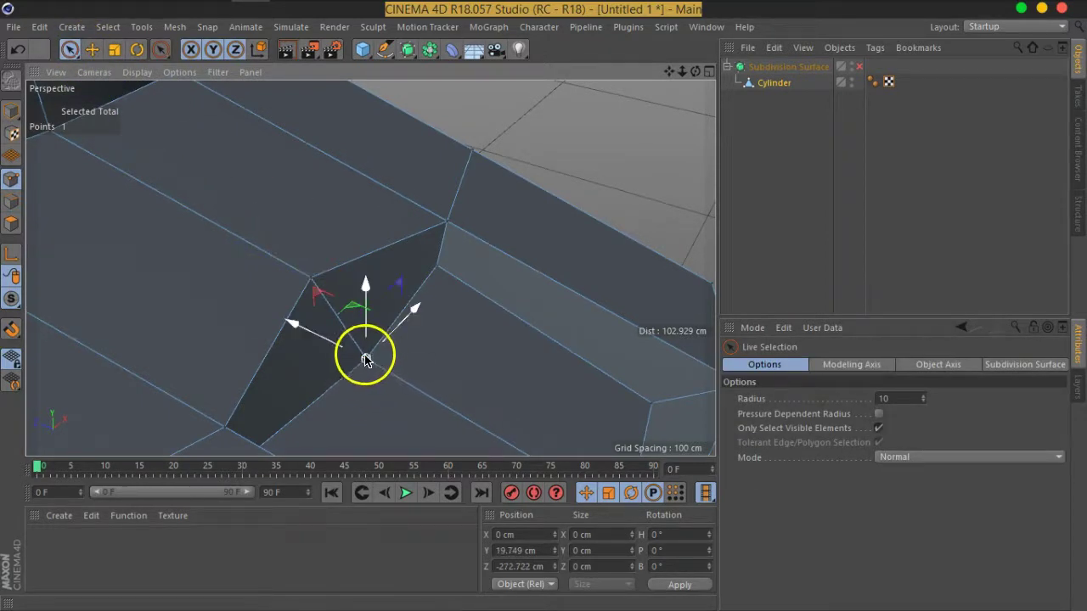
mouse_move(368, 380)
left_mouse_down("alt")
mouse_move(388, 417)
mouse_move(419, 315)
mouse_move(340, 368)
mouse_move(351, 298)
left_mouse_up("alt")
left_click_drag(296, 361, 252, 352)
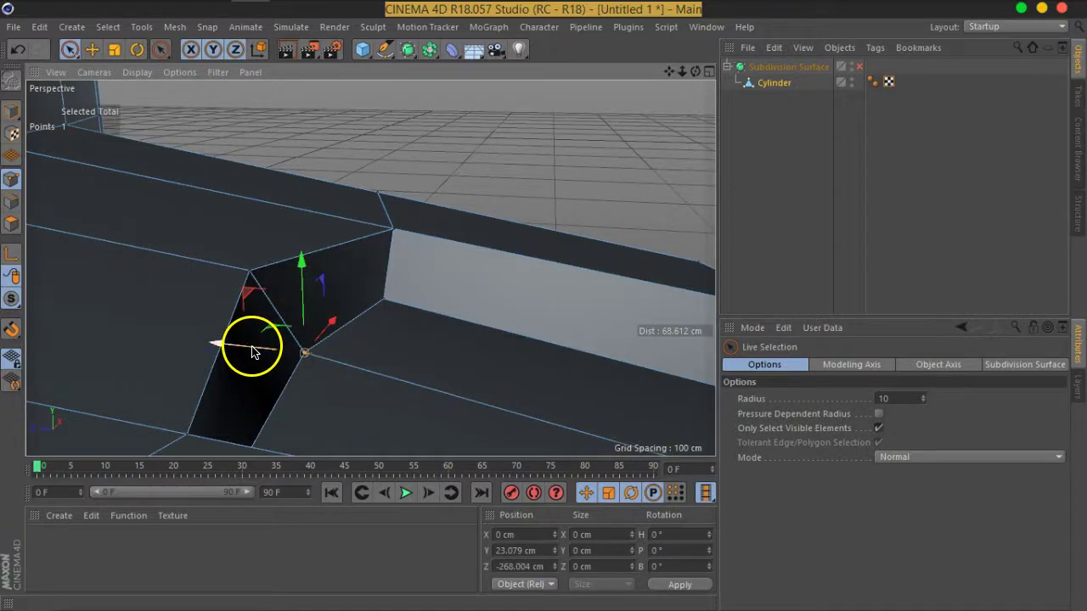
key("ctrl+z")
key("ctrl+z")
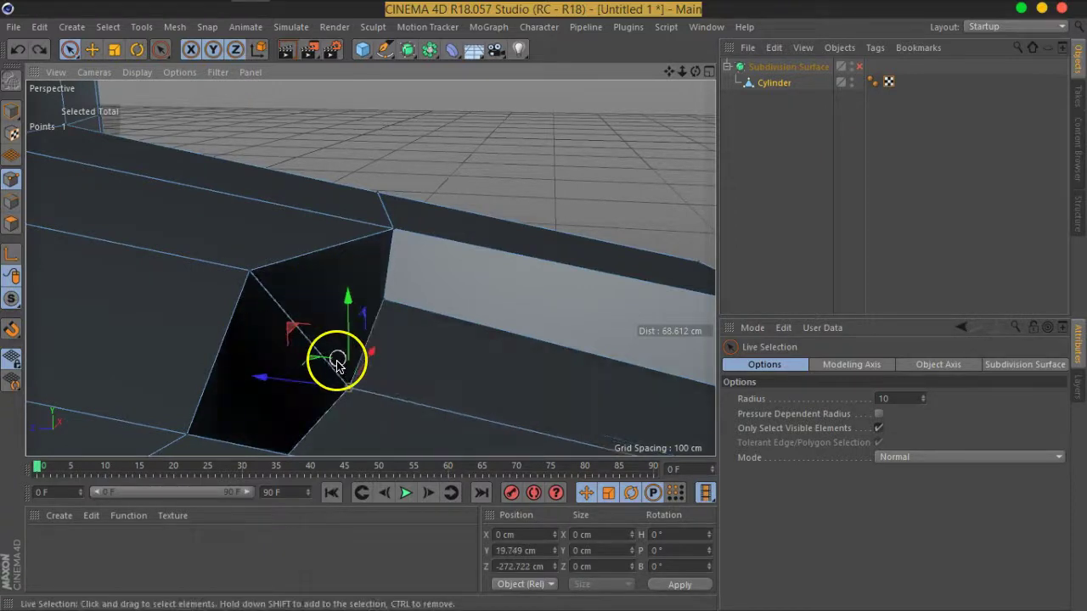
left_click(345, 392)
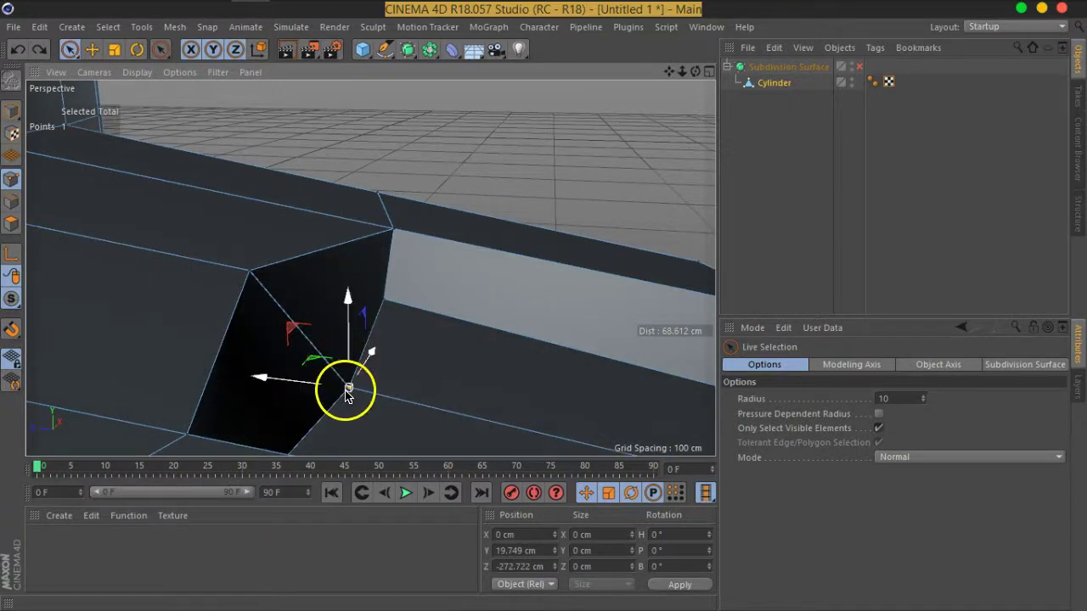
left_click_drag(285, 387, 335, 366)
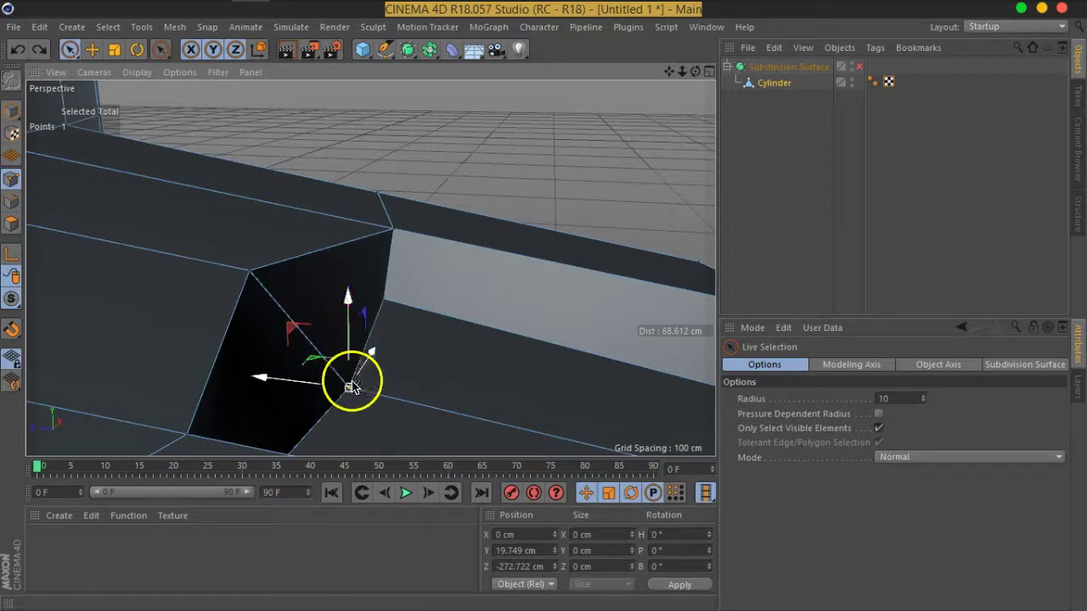
Slide the vertex 5.5% along its edge to slant the groove corner
right_click(350, 382)
left_click(371, 435)
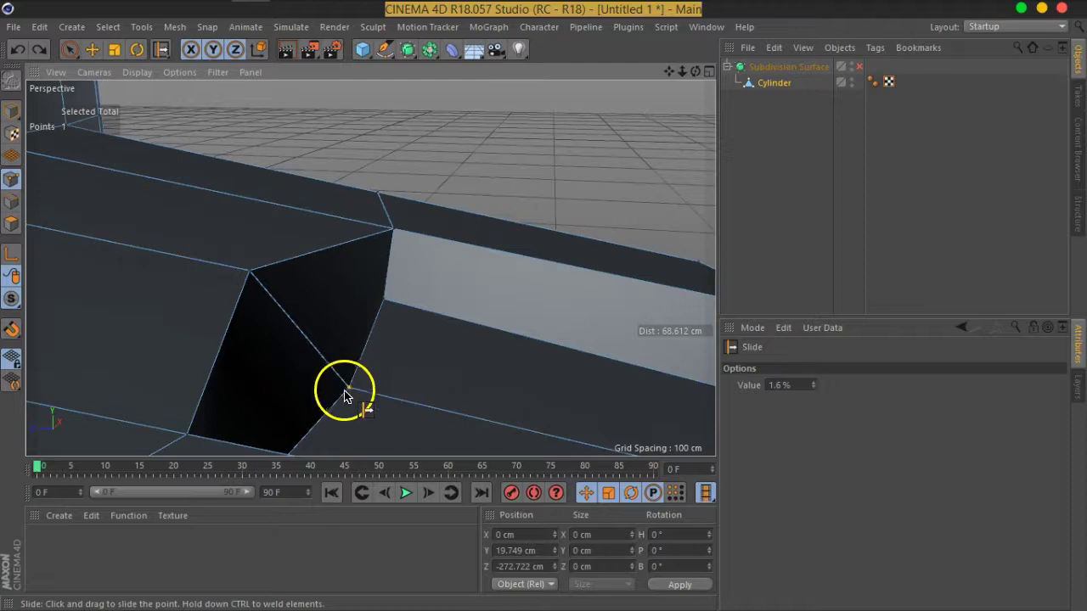
mouse_move(323, 371)
left_mouse_down()
mouse_move(196, 440)
mouse_move(333, 383)
mouse_move(175, 339)
mouse_move(235, 352)
mouse_move(263, 342)
mouse_move(204, 347)
mouse_move(204, 324)
left_mouse_up()
mouse_move(319, 385)
left_mouse_down("alt")
mouse_move(339, 330)
mouse_move(433, 419)
mouse_move(455, 421)
left_mouse_up("alt")
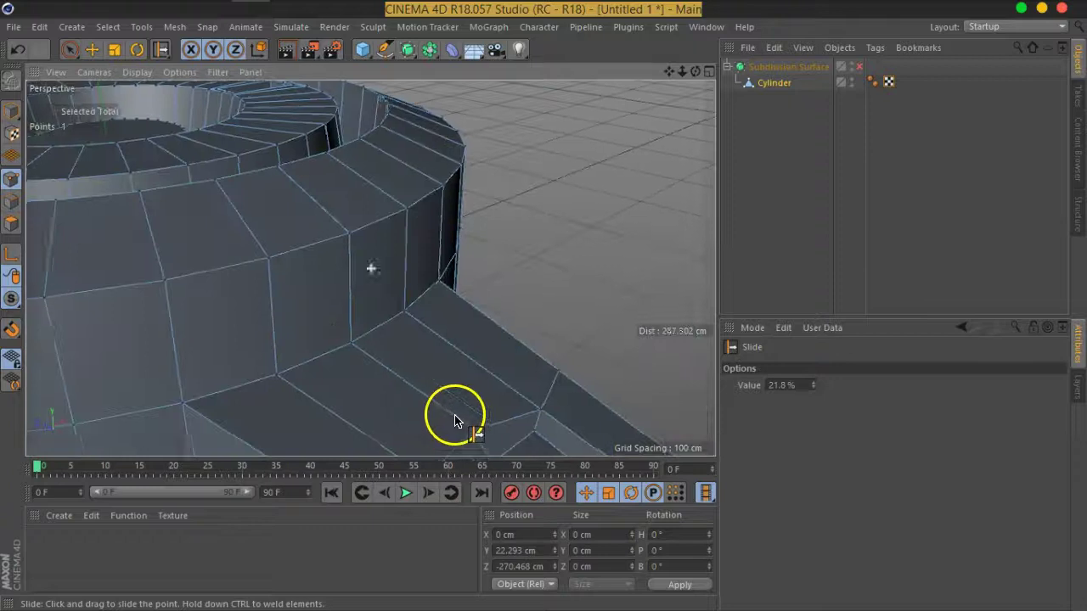
scroll(364, 368, "up", 1)
scroll(364, 368, "up", 1)
scroll(369, 345, "up", 1)
scroll(329, 357, "up", 2)
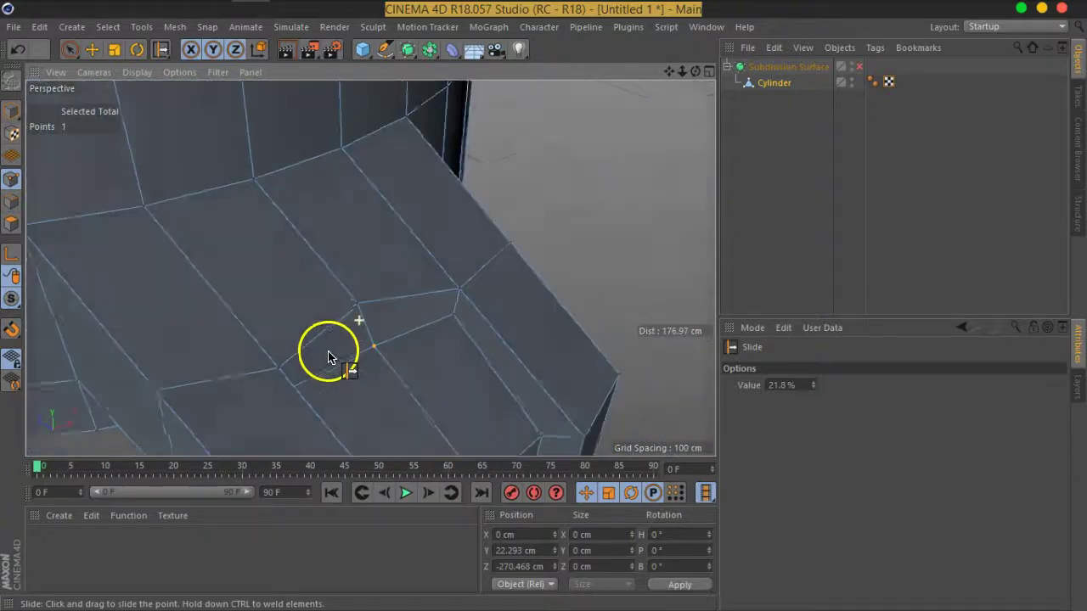
scroll(330, 357, "up", 1)
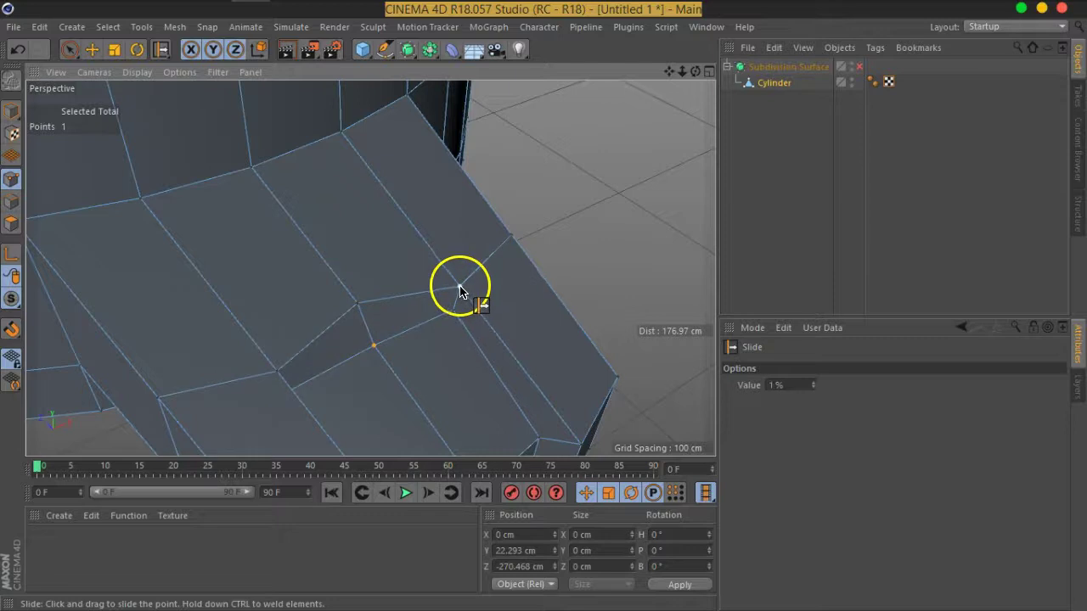
mouse_move(461, 292)
left_mouse_down()
mouse_move(400, 369)
mouse_move(255, 296)
mouse_move(428, 286)
mouse_move(485, 417)
mouse_move(364, 315)
mouse_move(384, 349)
left_mouse_up()
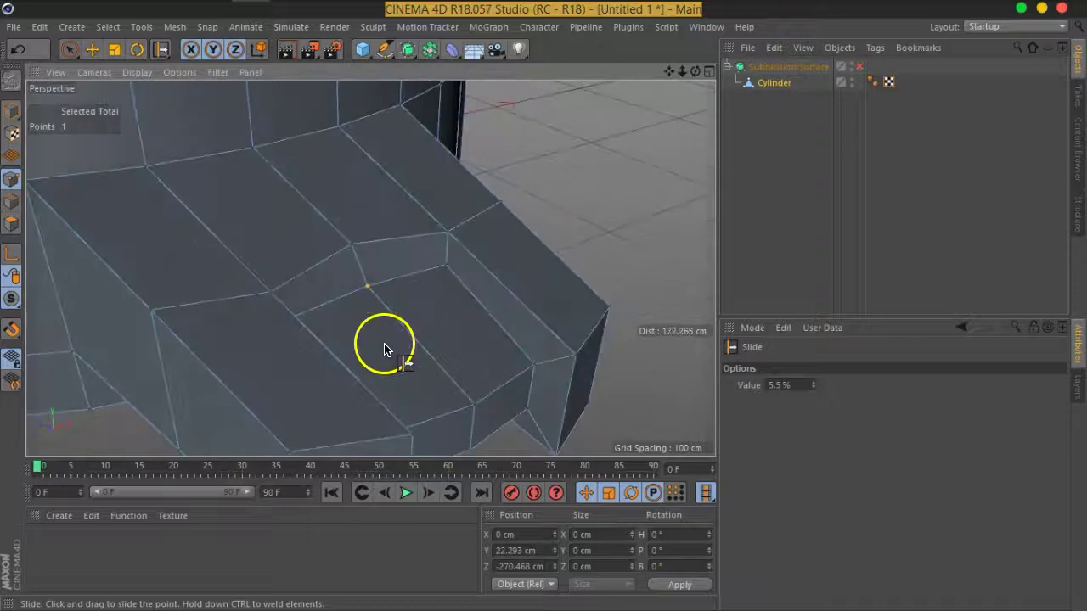
mouse_move(471, 364)
left_mouse_down("alt")
mouse_move(379, 320)
mouse_move(478, 352)
mouse_move(476, 376)
mouse_move(444, 332)
mouse_move(485, 334)
left_mouse_up("alt")
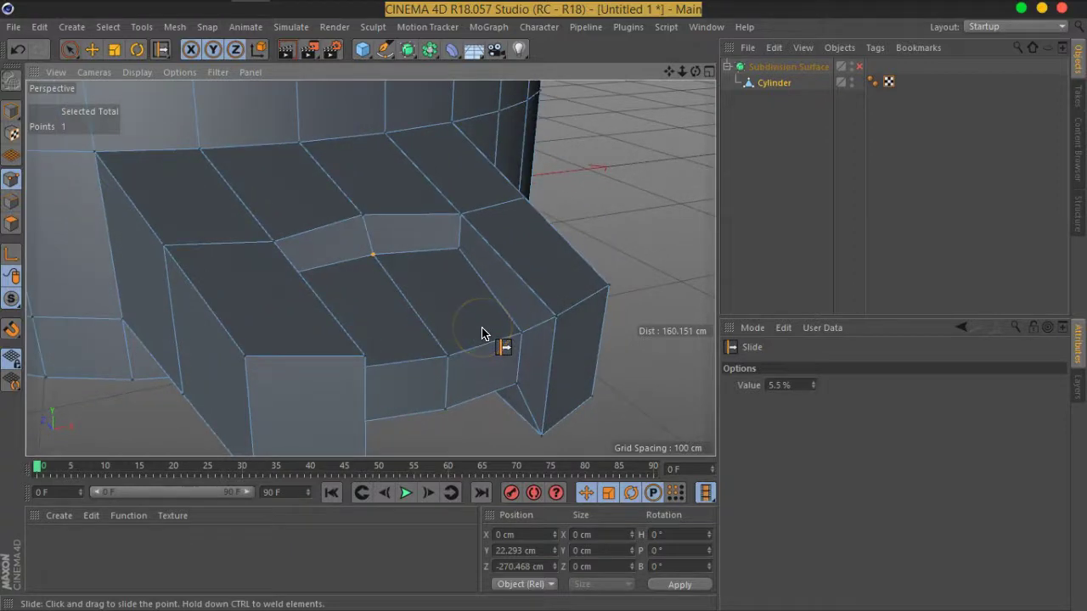
Preview the Subdivision Surface smoothing, then disable it again
left_click(859, 66)
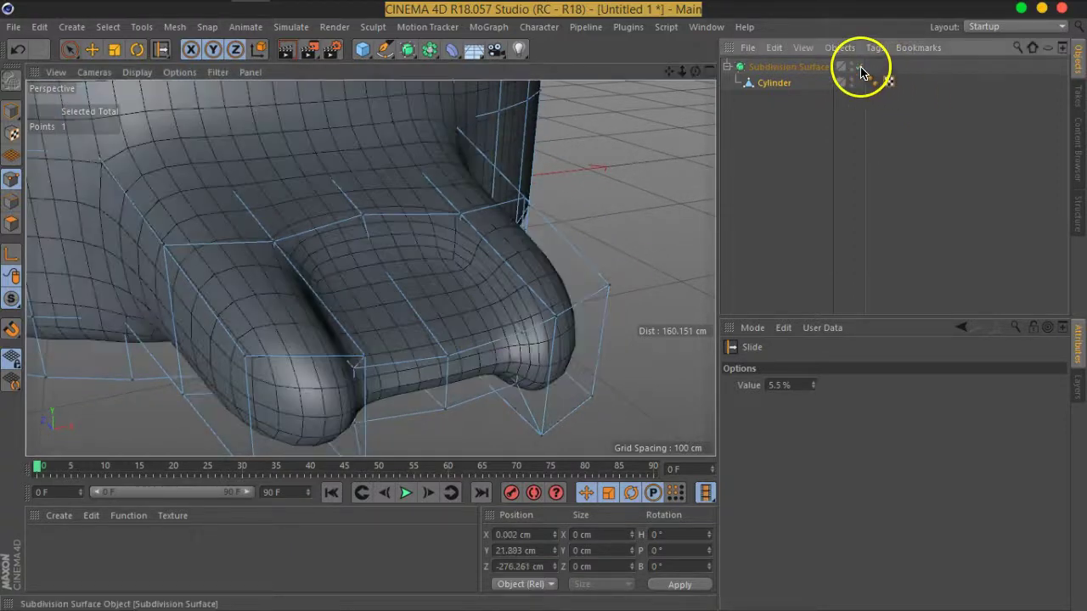
mouse_move(473, 315)
left_mouse_down("alt")
mouse_move(347, 281)
mouse_move(396, 242)
mouse_move(575, 220)
mouse_move(558, 301)
mouse_move(364, 247)
mouse_move(364, 267)
mouse_move(430, 294)
mouse_move(425, 267)
mouse_move(284, 199)
mouse_move(357, 170)
left_mouse_up("alt")
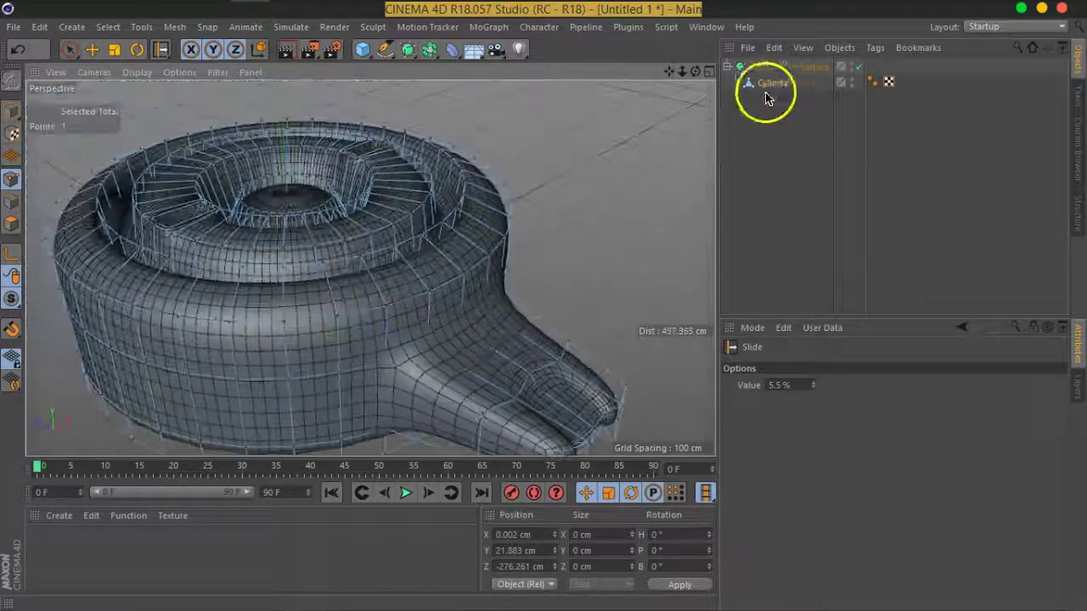
left_click(860, 67)
Orbit and zoom to inspect the inner rings and the central hole
mouse_move(195, 190)
left_mouse_down("alt")
mouse_move(260, 181)
mouse_move(201, 223)
mouse_move(368, 378)
mouse_move(371, 179)
mouse_move(417, 311)
mouse_move(430, 303)
mouse_move(422, 409)
mouse_move(422, 371)
mouse_move(364, 284)
mouse_move(348, 230)
mouse_move(383, 306)
mouse_move(354, 232)
mouse_move(230, 298)
mouse_move(347, 387)
mouse_move(365, 334)
left_mouse_up("alt")
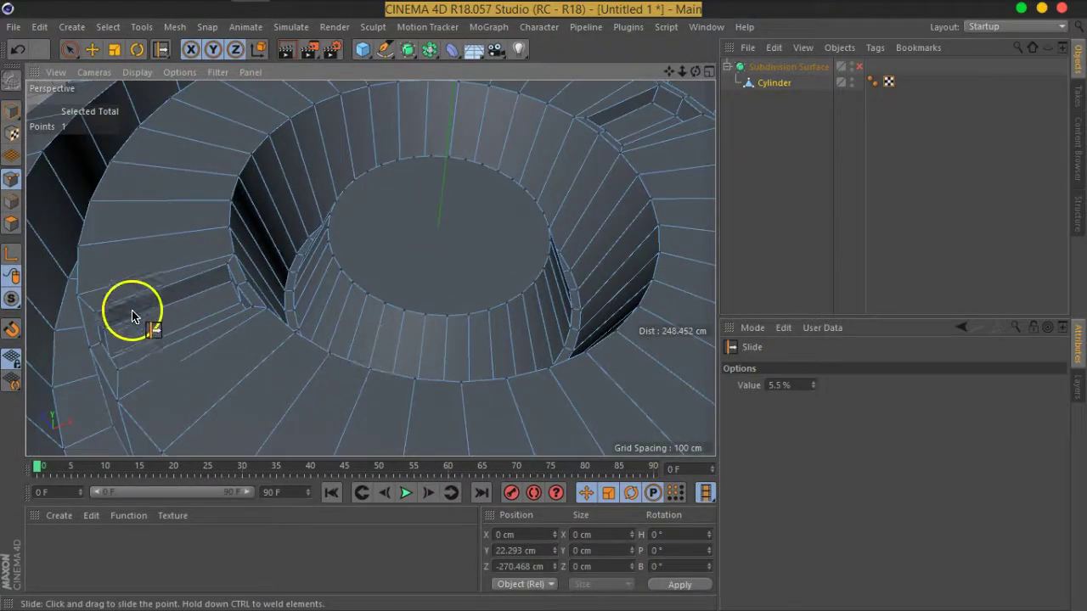
mouse_move(383, 325)
left_mouse_down("alt")
mouse_move(323, 306)
mouse_move(307, 237)
left_mouse_up("alt")
scroll(308, 238, "up", 3)
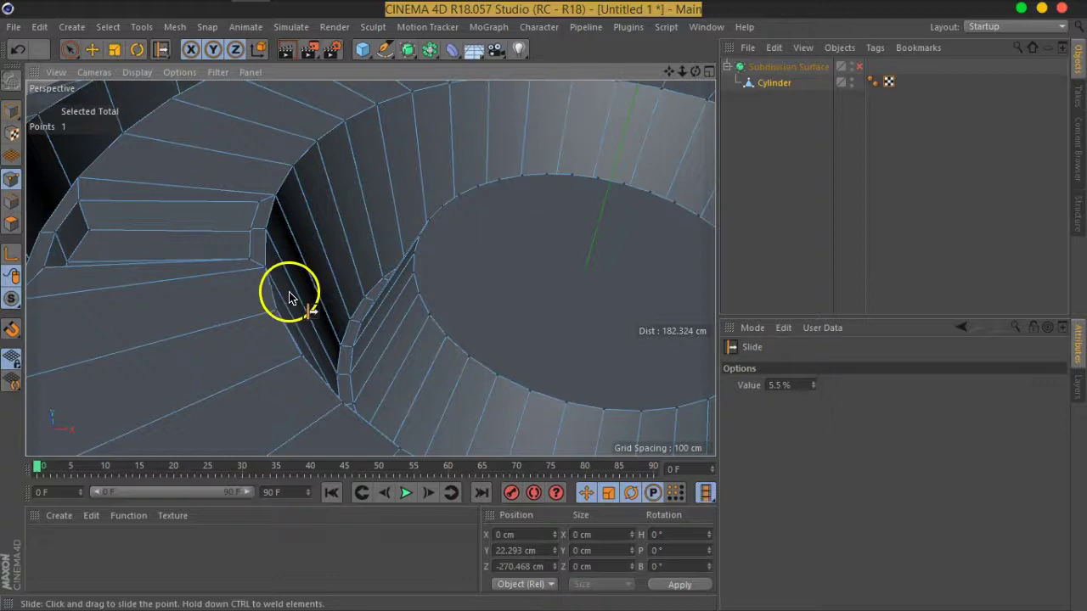
mouse_move(394, 226)
left_mouse_down("alt")
mouse_move(360, 340)
mouse_move(399, 272)
left_mouse_up("alt")
left_click_drag(436, 206, 463, 204, "alt")
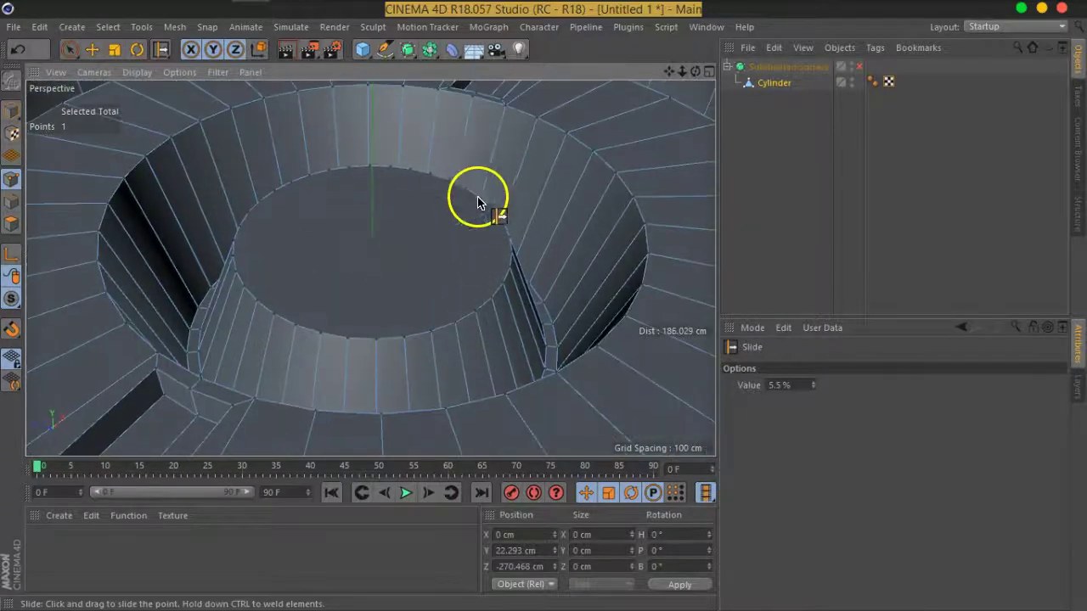
mouse_move(492, 150)
left_mouse_down("alt")
mouse_move(417, 340)
mouse_move(517, 206)
left_mouse_up("alt")
mouse_move(463, 313)
left_mouse_down("alt")
mouse_move(199, 300)
mouse_move(555, 233)
mouse_move(427, 337)
mouse_move(342, 350)
mouse_move(327, 247)
mouse_move(427, 262)
mouse_move(429, 294)
left_mouse_up("alt")
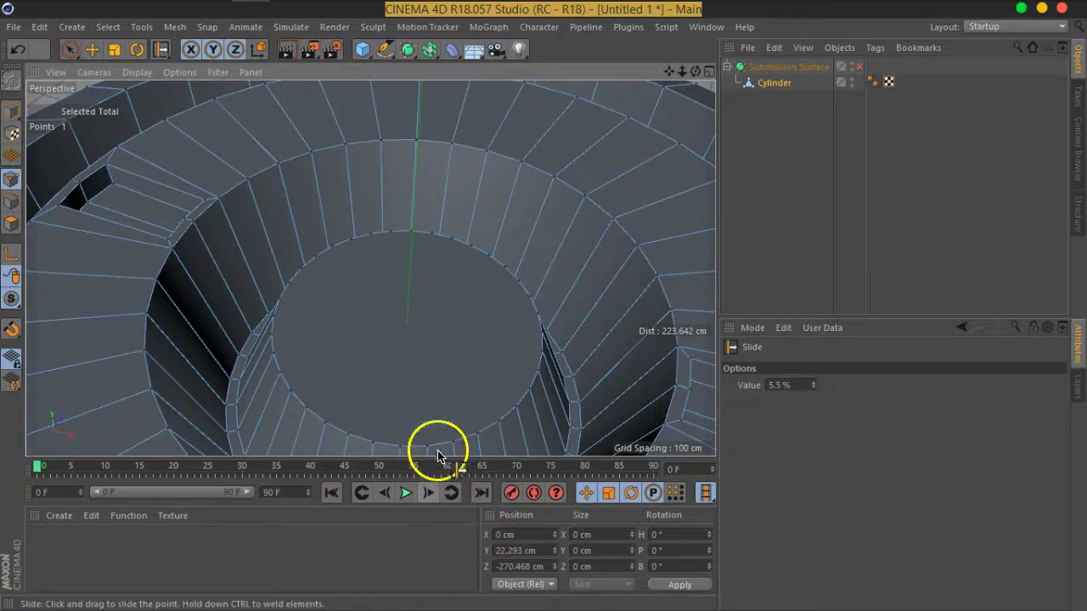
Select a face on the inner ring wall and orbit closer to the ring
left_click(12, 224)
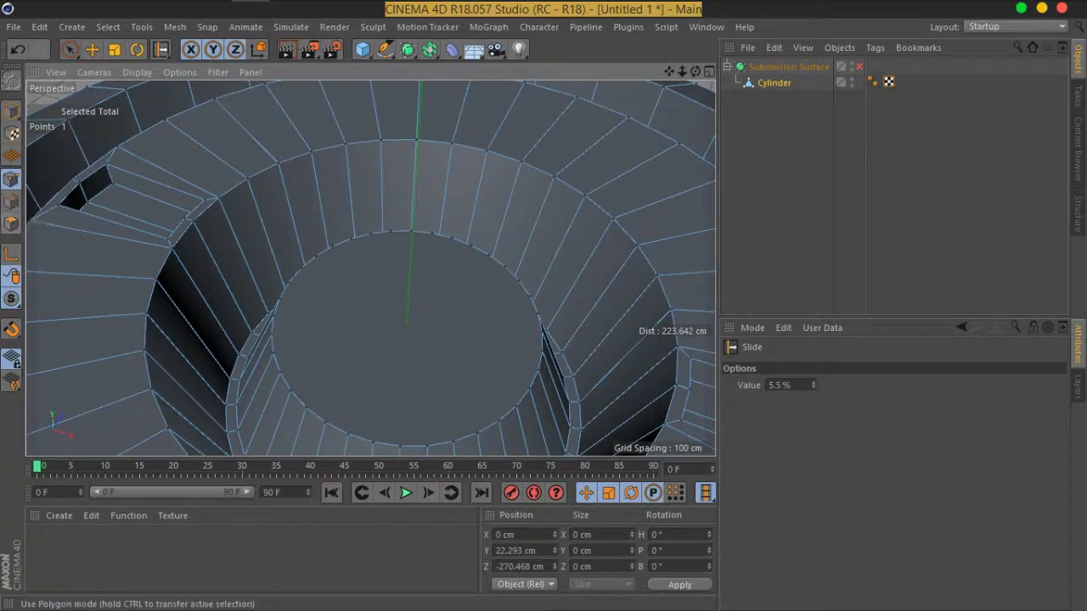
left_click(69, 48)
left_click(391, 194)
left_click_drag(296, 243, 468, 271, "alt")
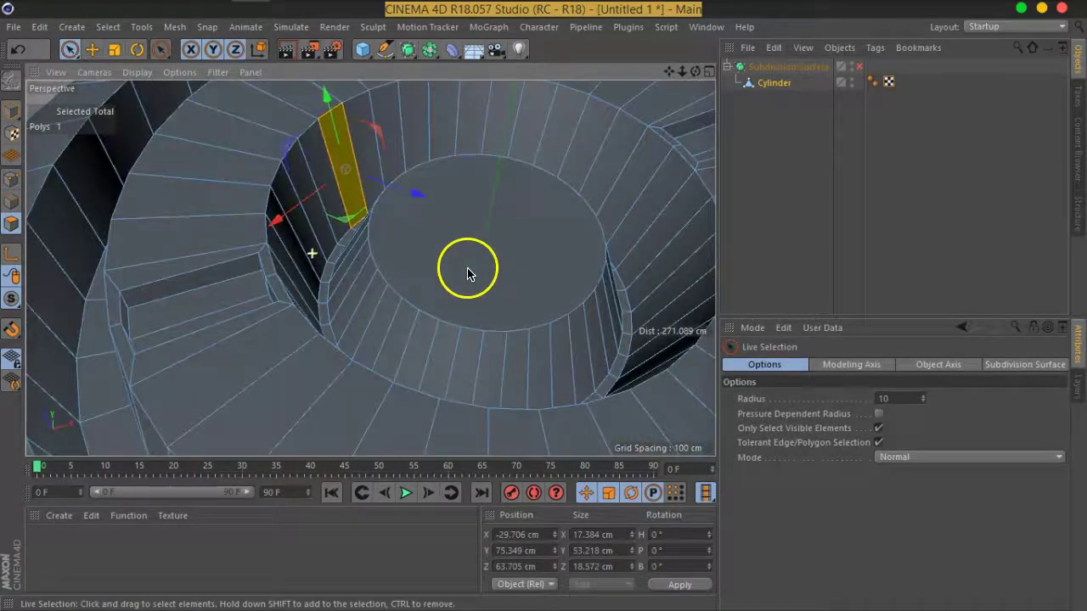
left_click_drag(536, 235, 475, 255, "alt")
scroll(399, 220, "up", 3)
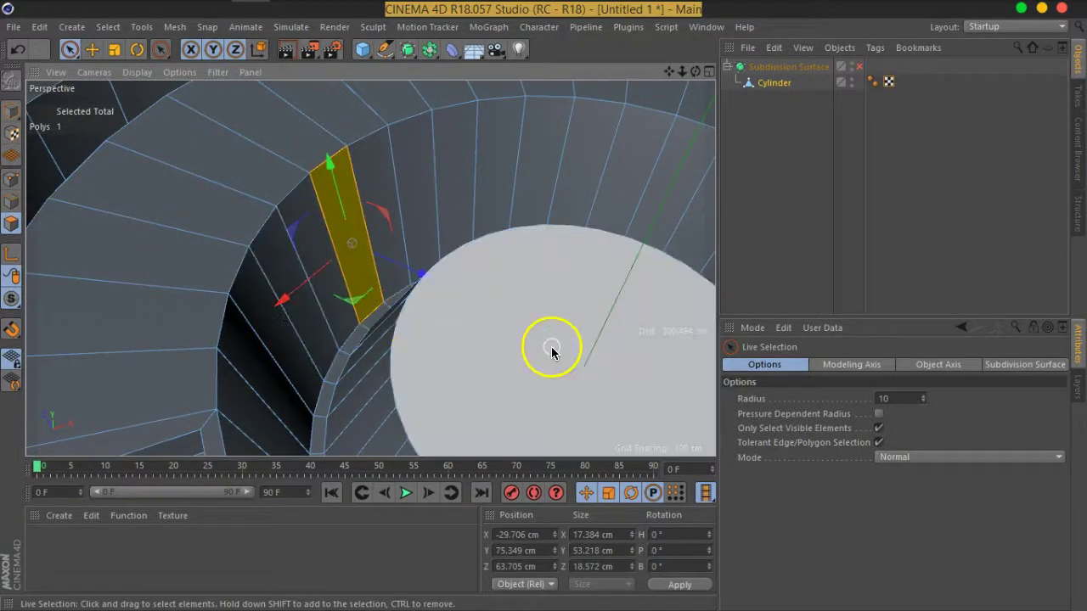
left_click_drag(553, 353, 478, 315, "alt")
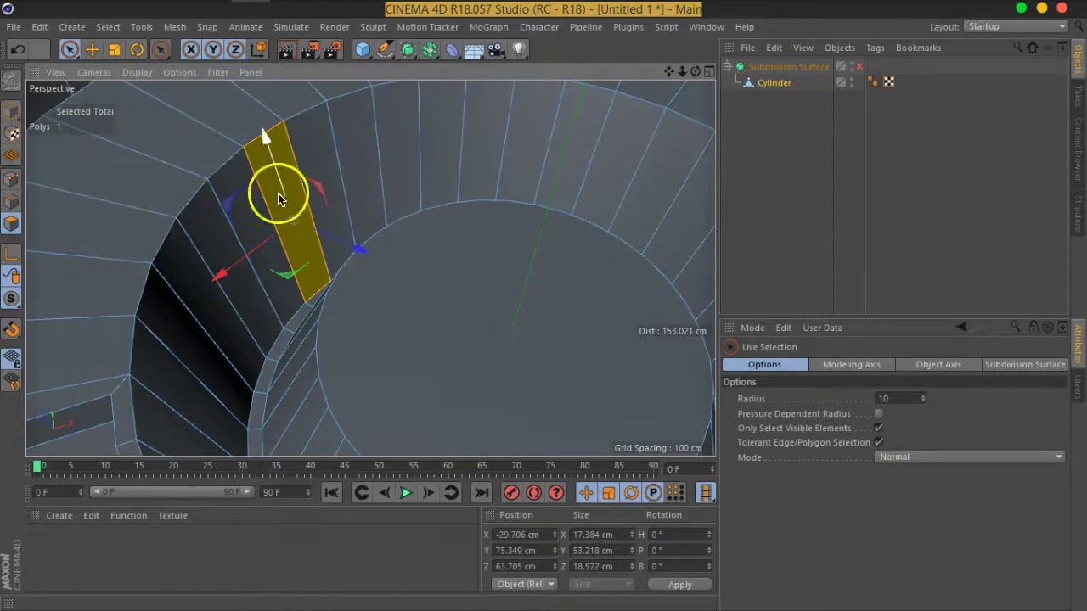
Ring-select the 36 vertical edges around the inner wall in Edge mode
left_click(11, 201)
left_click(341, 172)
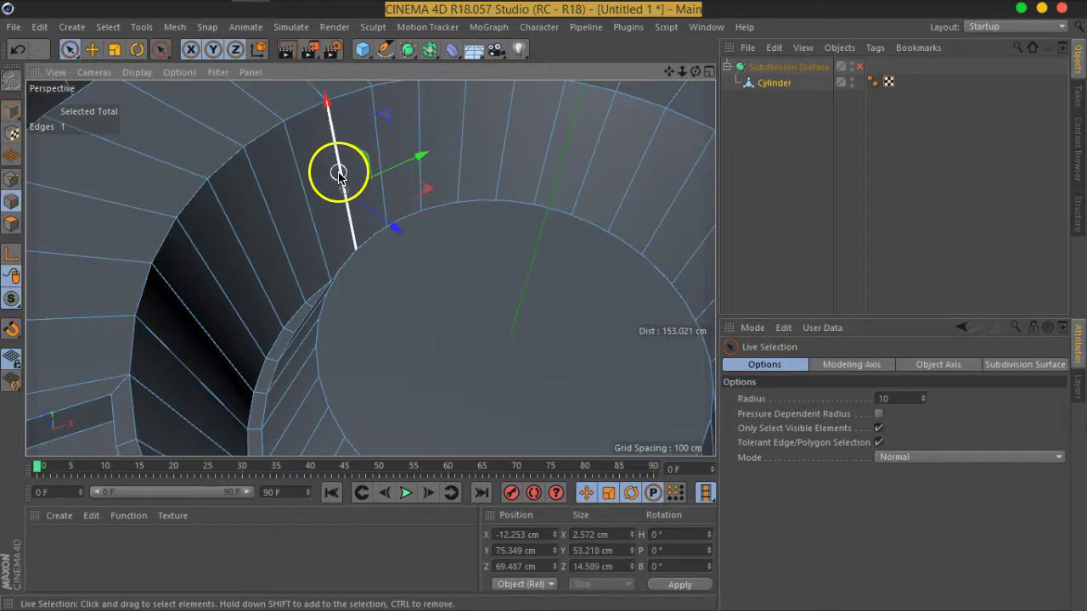
left_click(108, 27)
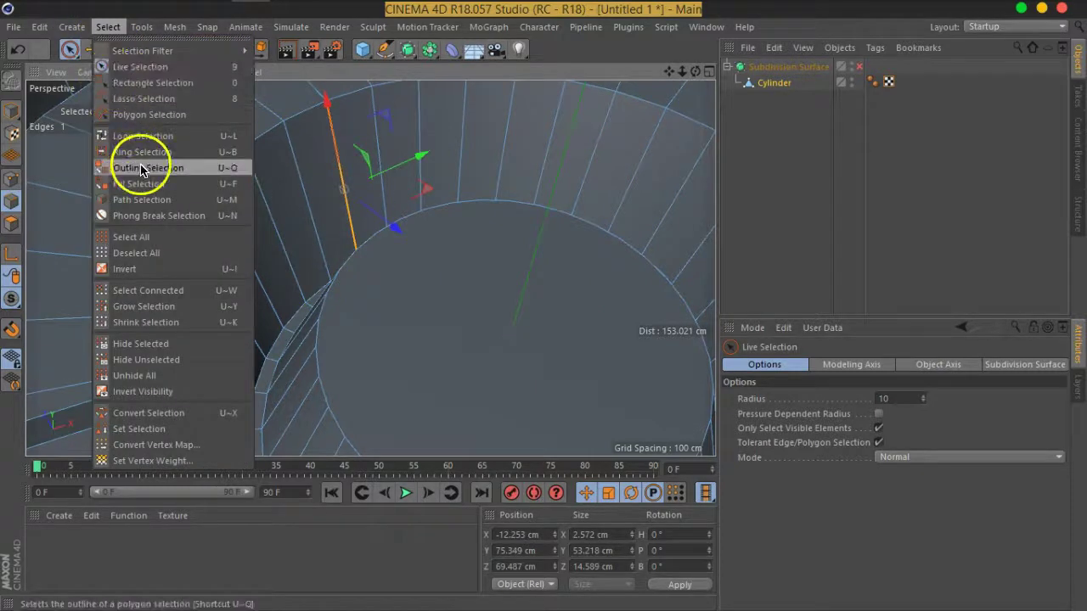
left_click(133, 165)
mouse_move(141, 160)
left_mouse_down("alt")
mouse_move(318, 262)
mouse_move(286, 195)
mouse_move(296, 158)
mouse_move(85, 381)
mouse_move(289, 315)
mouse_move(138, 269)
mouse_move(195, 287)
mouse_move(225, 340)
mouse_move(266, 271)
mouse_move(218, 218)
left_mouse_up("alt")
left_click(286, 153)
scroll(192, 284, "up", 3)
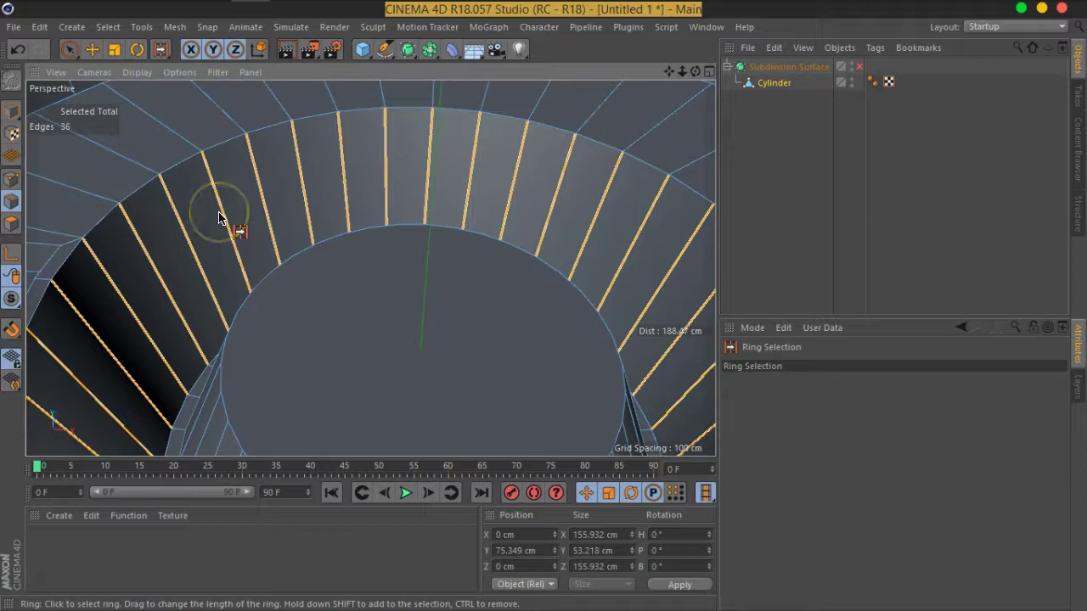
right_click(218, 219)
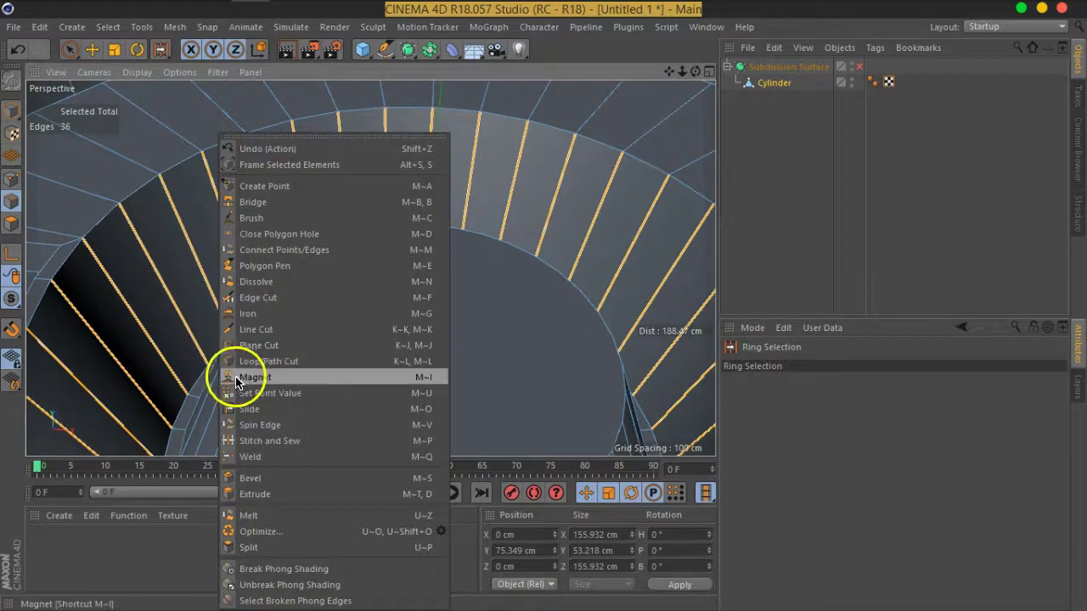
Edge Cut the ring with 3 subdivisions at 50% offset
left_click(256, 298)
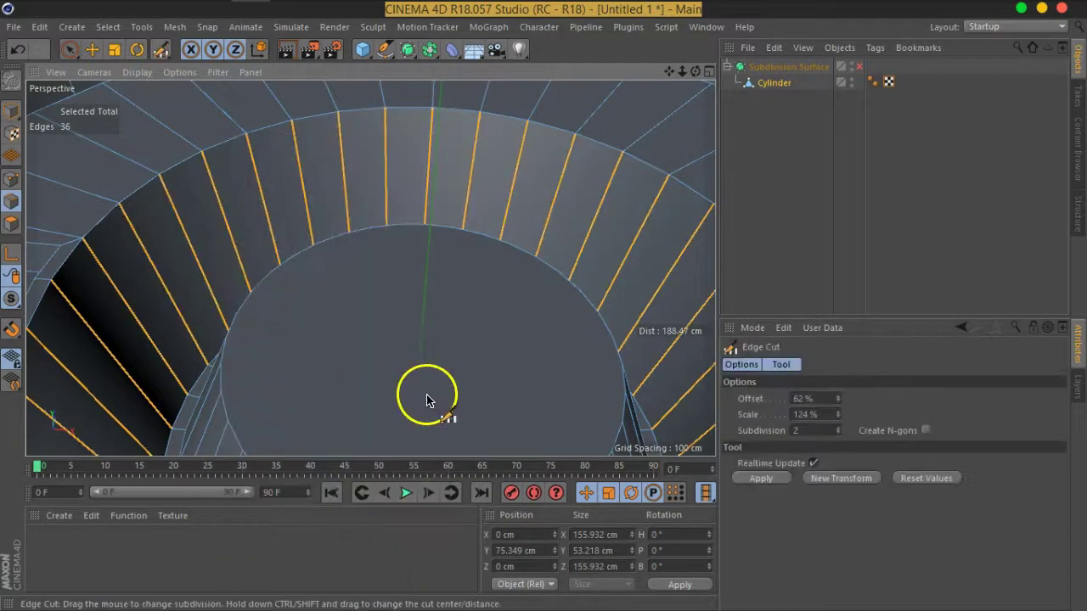
left_click(777, 483)
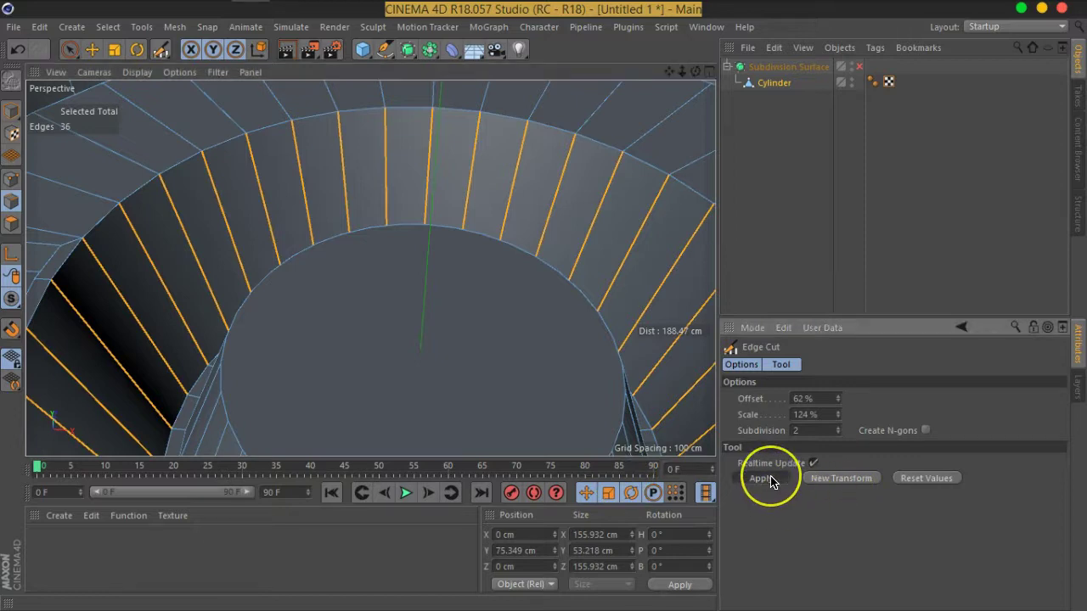
left_click(837, 428)
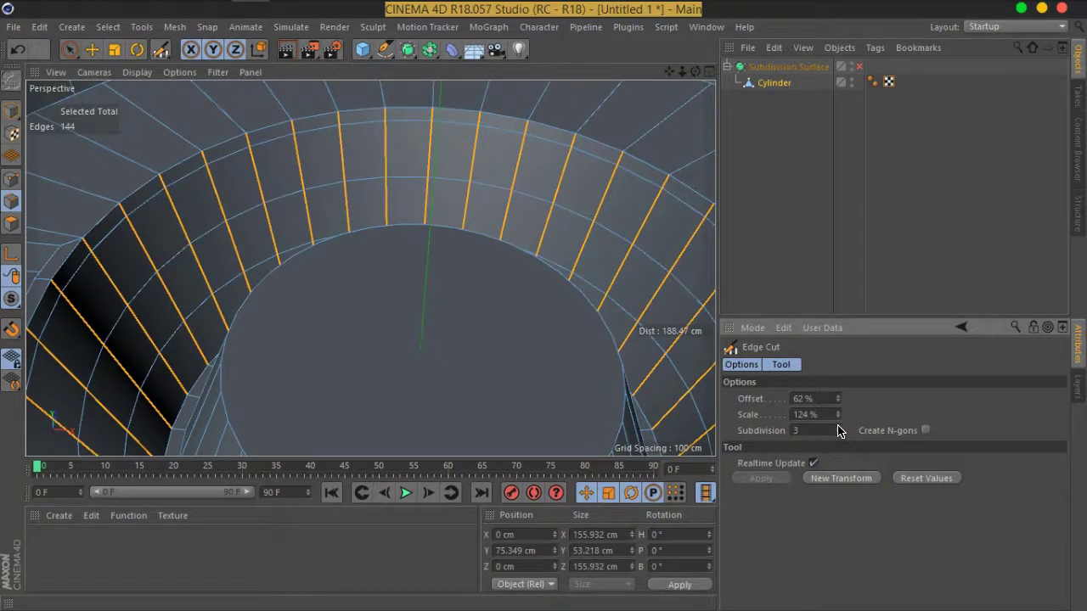
left_click(839, 400)
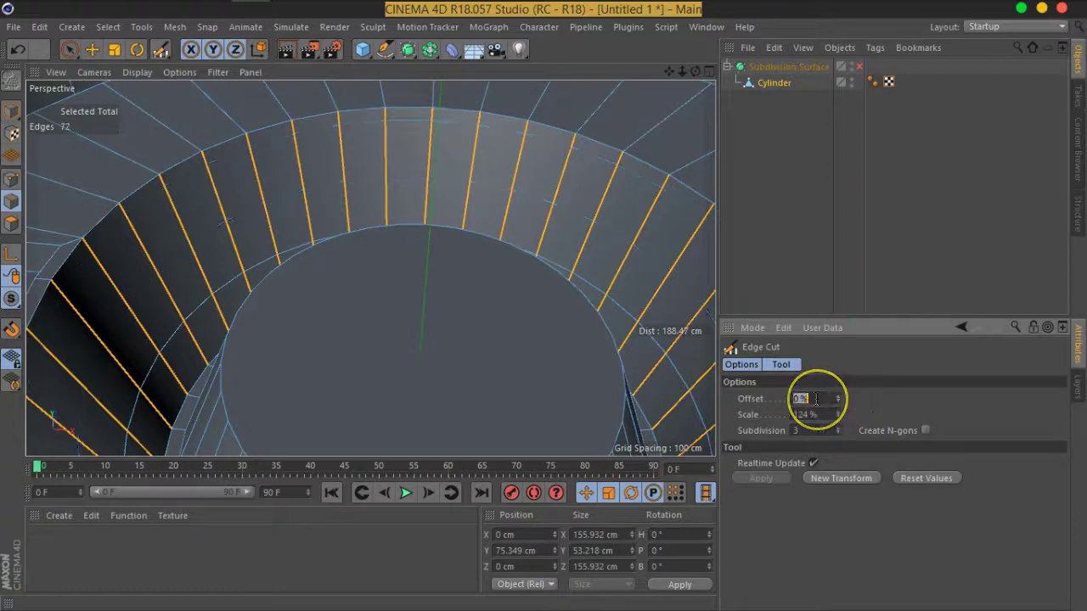
type("50")
key("Return")
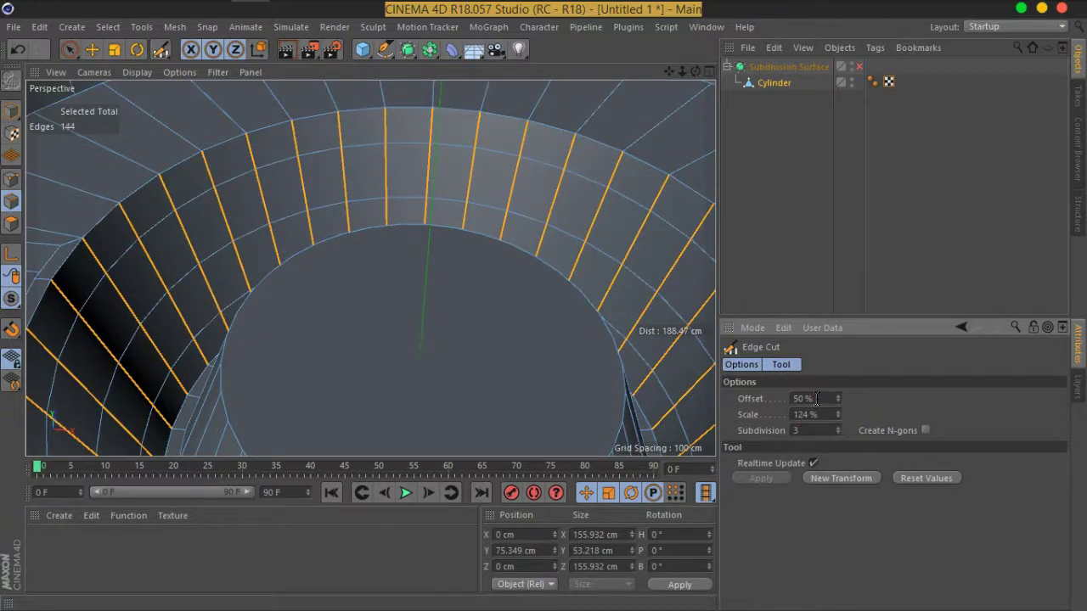
mouse_move(400, 235)
left_mouse_down("alt")
mouse_move(314, 180)
mouse_move(340, 230)
mouse_move(340, 275)
mouse_move(363, 287)
left_mouse_up("alt")
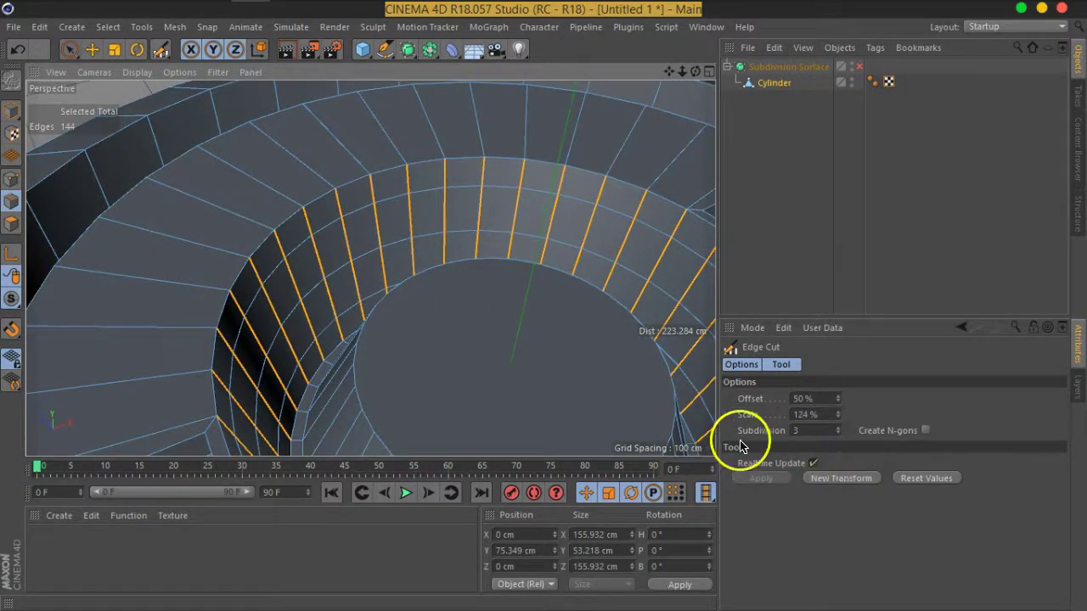
Select four 2×2 face patches around the inner ring wall in Polygon mode
left_click(70, 48)
left_click(12, 223)
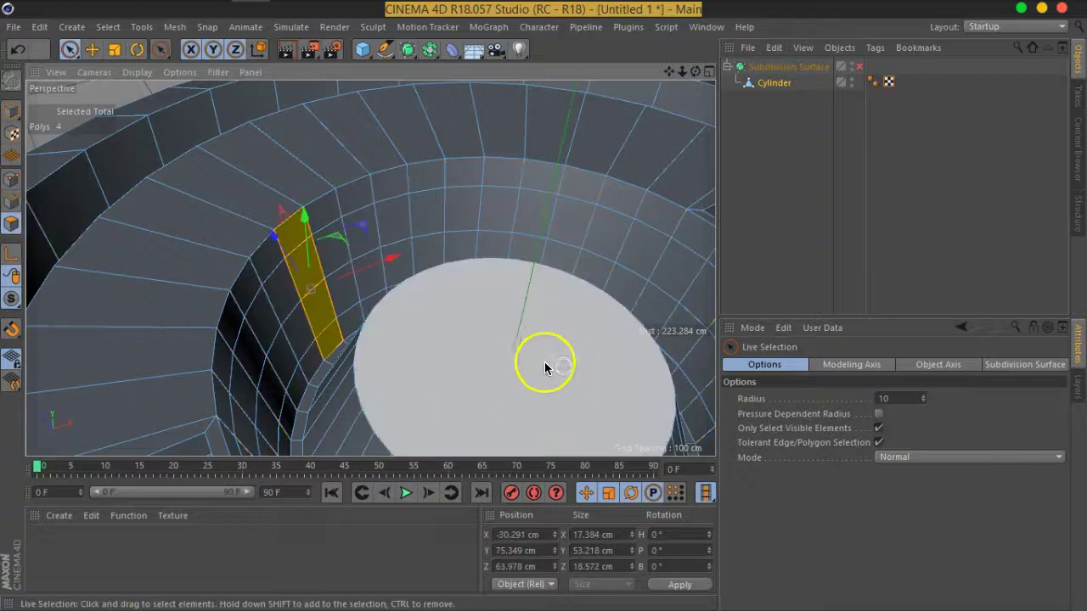
scroll(442, 305, "down", 2)
scroll(406, 278, "down", 2)
mouse_move(407, 281)
left_mouse_down("alt")
mouse_move(515, 333)
mouse_move(386, 255)
mouse_move(595, 334)
mouse_move(643, 296)
mouse_move(578, 257)
mouse_move(505, 316)
mouse_move(573, 318)
left_mouse_up("alt")
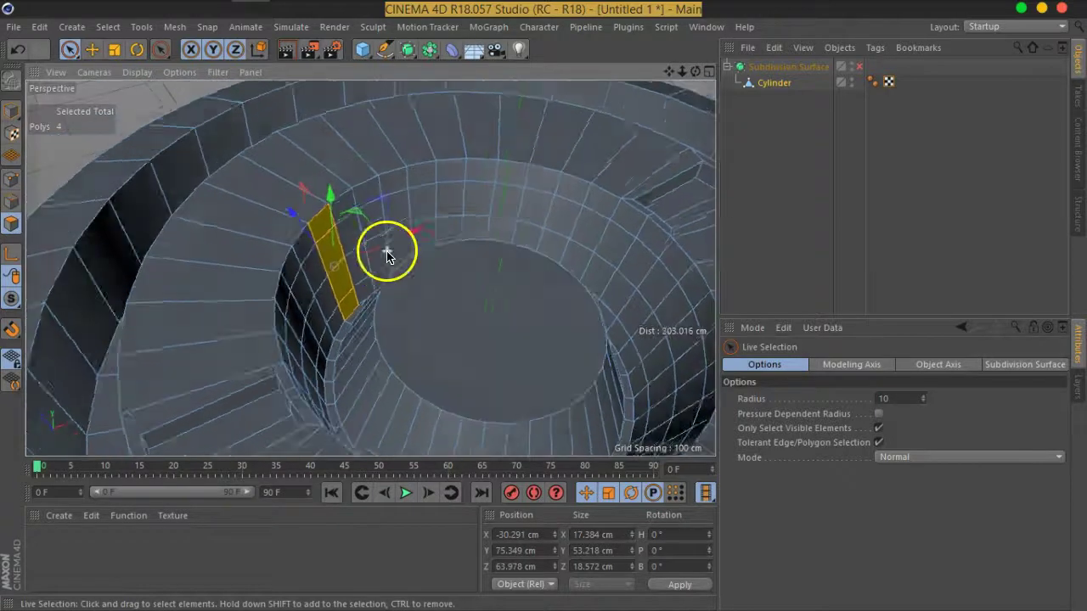
scroll(510, 233, "up", 4)
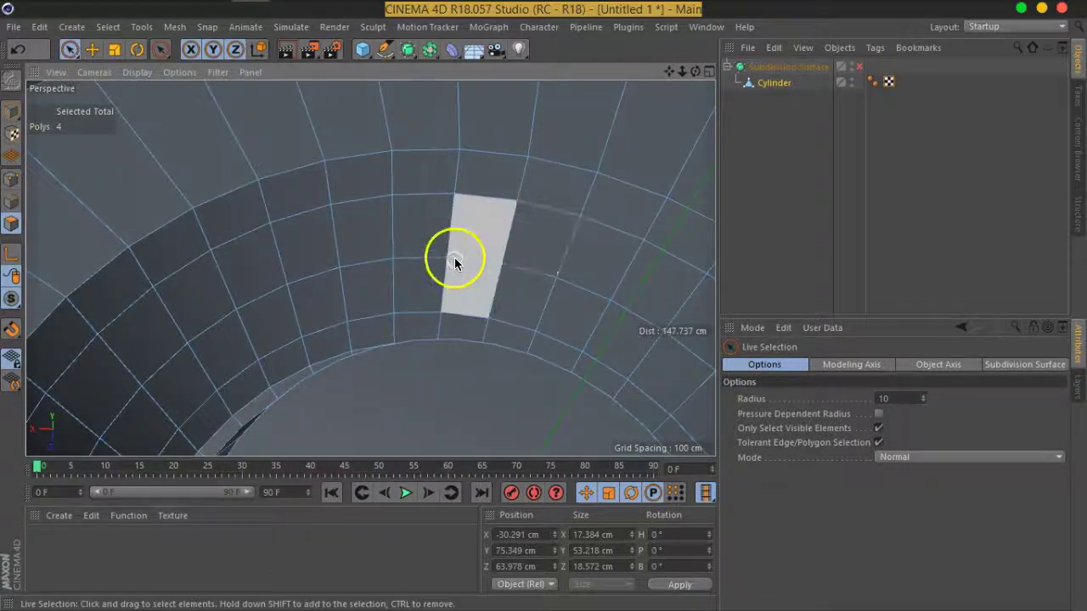
mouse_move(447, 254)
left_mouse_down("alt")
mouse_move(543, 320)
mouse_move(405, 327)
mouse_move(533, 293)
mouse_move(444, 342)
mouse_move(636, 348)
mouse_move(695, 327)
left_mouse_up("alt")
left_click(505, 276, "shift")
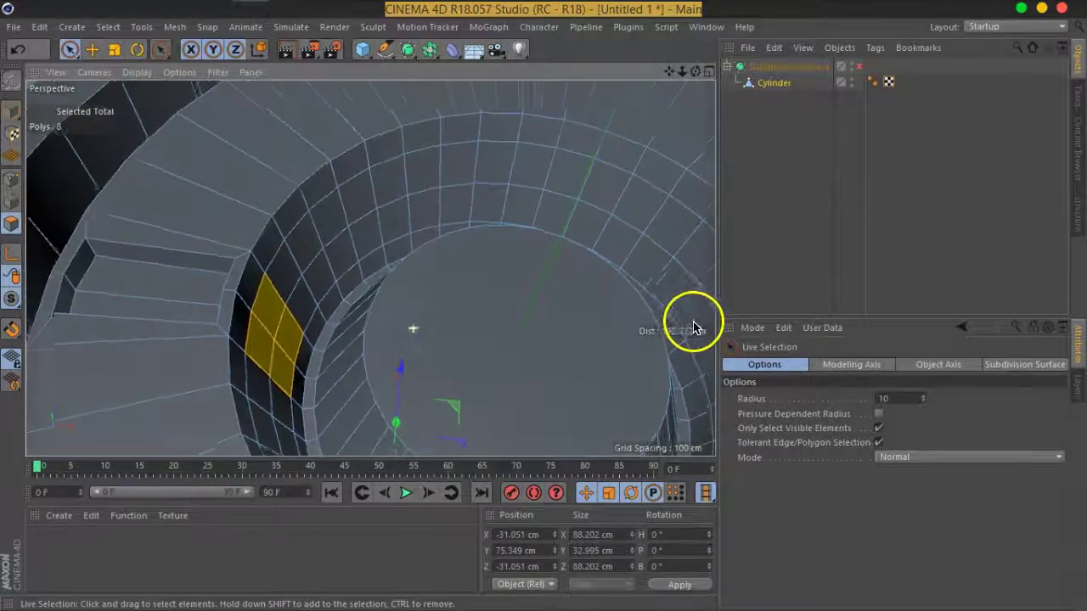
left_click(542, 188, "shift")
mouse_move(542, 189)
left_mouse_down("alt")
mouse_move(417, 301)
mouse_move(606, 311)
mouse_move(635, 301)
mouse_move(535, 238)
left_mouse_up("alt")
left_click(438, 175, "shift")
mouse_move(437, 175)
left_mouse_down("alt")
mouse_move(548, 318)
mouse_move(334, 243)
mouse_move(189, 238)
mouse_move(133, 257)
mouse_move(155, 278)
mouse_move(287, 289)
mouse_move(333, 269)
mouse_move(369, 277)
mouse_move(331, 190)
left_mouse_up("alt")
Scale the selected patches down to about 85% in height
left_click(115, 48)
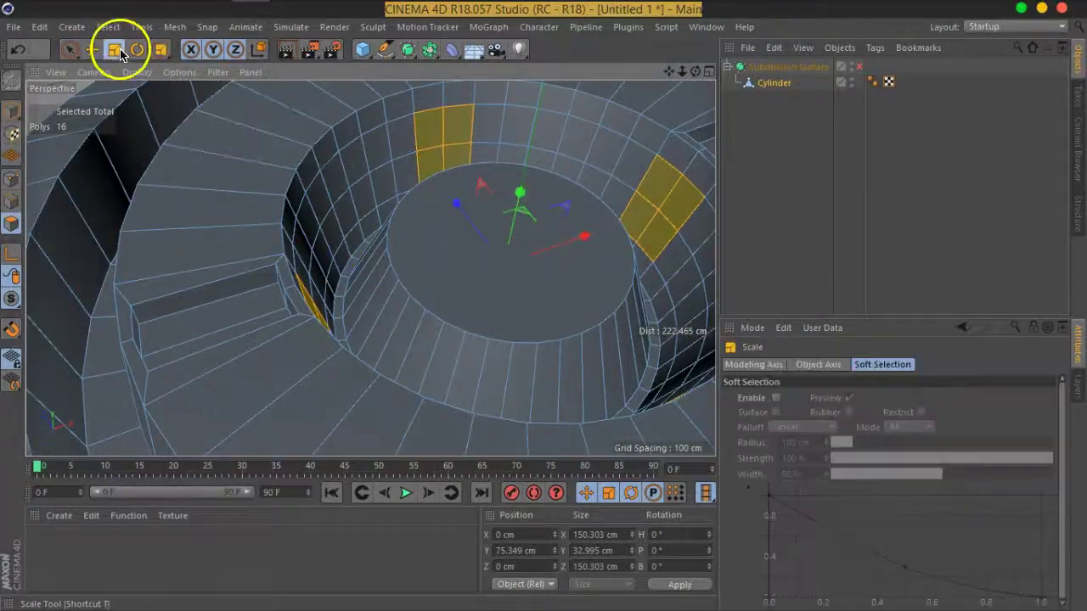
mouse_move(521, 205)
left_mouse_down()
mouse_move(507, 243)
mouse_move(520, 255)
mouse_move(535, 174)
left_mouse_up()
scroll(534, 174, "up", 5)
scroll(534, 175, "down", 5)
mouse_move(468, 243)
left_mouse_down("alt")
mouse_move(671, 277)
mouse_move(674, 218)
mouse_move(741, 215)
mouse_move(473, 263)
mouse_move(405, 245)
mouse_move(447, 240)
mouse_move(263, 287)
left_mouse_up("alt")
scroll(262, 288, "up", 3)
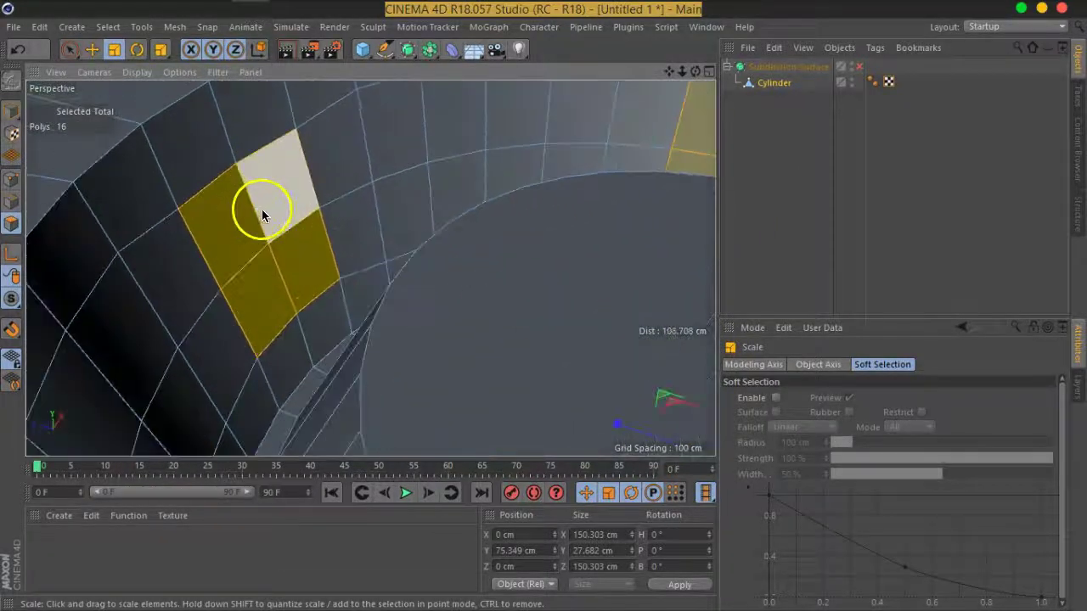
Inset the selected wall patches with Extrude Inner at roughly 7 cm
right_click(260, 211)
left_click(327, 340)
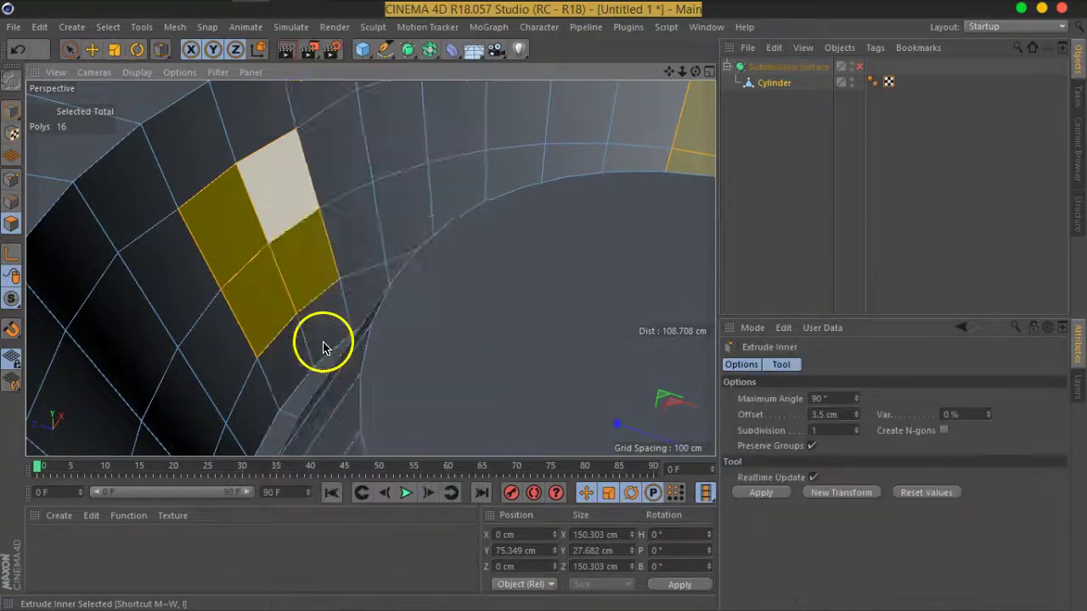
scroll(285, 285, "up", 2)
left_click_drag(323, 285, 17, 294)
mouse_move(855, 415)
left_mouse_down()
mouse_move(861, 425)
mouse_move(854, 388)
mouse_move(862, 393)
left_mouse_up()
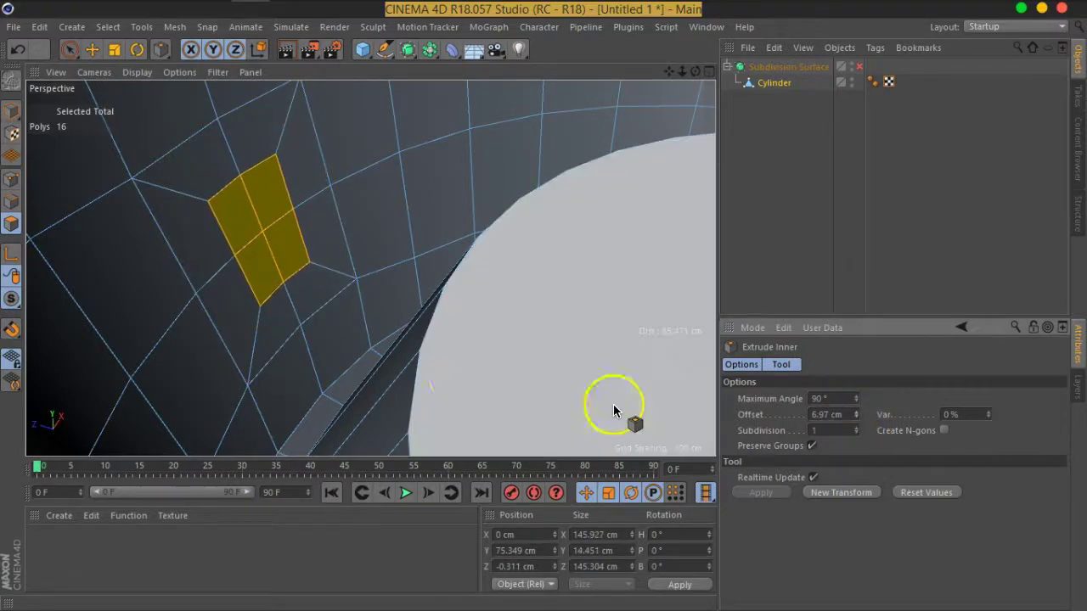
mouse_move(457, 374)
left_mouse_down("alt")
mouse_move(432, 316)
mouse_move(356, 252)
left_mouse_up("alt")
left_click(113, 48)
mouse_move(209, 189)
left_mouse_down("alt")
mouse_move(396, 291)
mouse_move(608, 361)
mouse_move(591, 342)
mouse_move(592, 354)
mouse_move(590, 318)
mouse_move(586, 352)
mouse_move(595, 315)
mouse_move(582, 351)
mouse_move(194, 304)
mouse_move(286, 282)
mouse_move(186, 274)
mouse_move(162, 251)
mouse_move(181, 296)
mouse_move(243, 307)
mouse_move(245, 287)
mouse_move(242, 299)
left_mouse_up("alt")
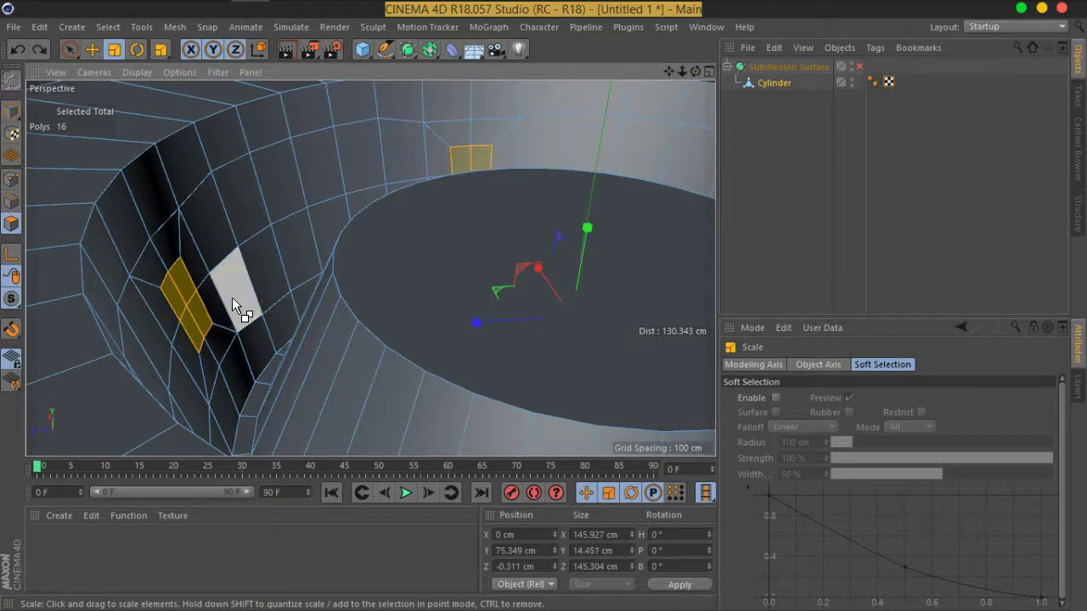
Resize the inset patches along their normals with Normal Scale
right_click(195, 308)
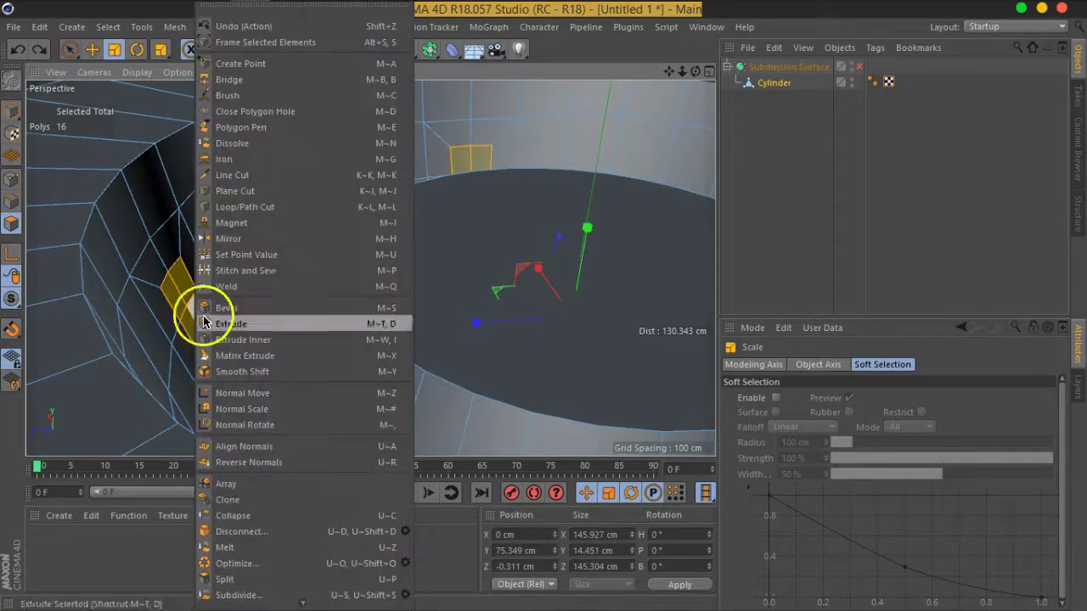
left_click(251, 417)
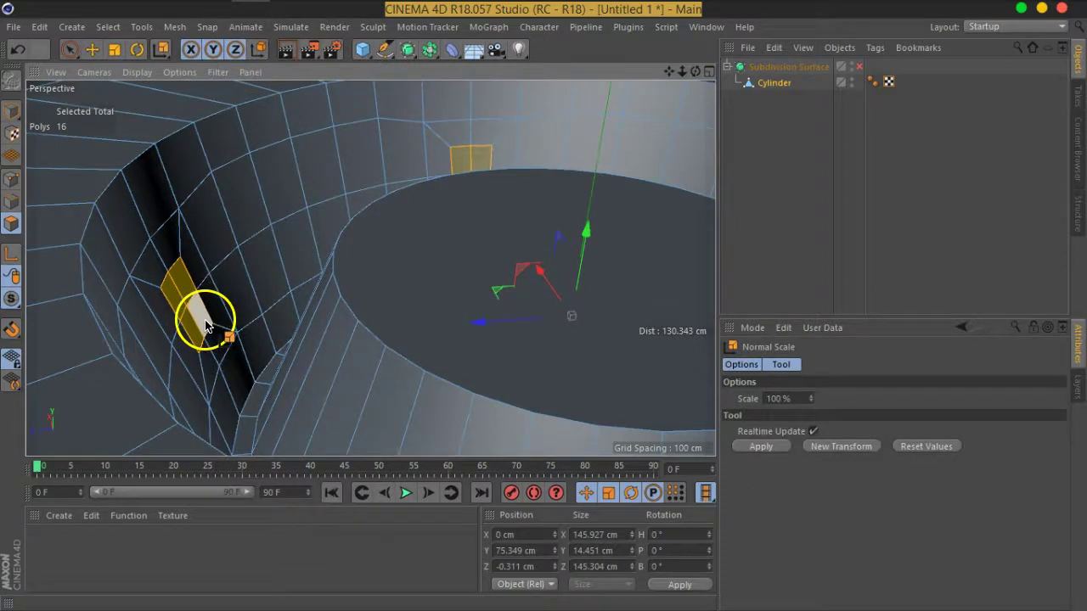
left_click_drag(277, 296, 16, 323)
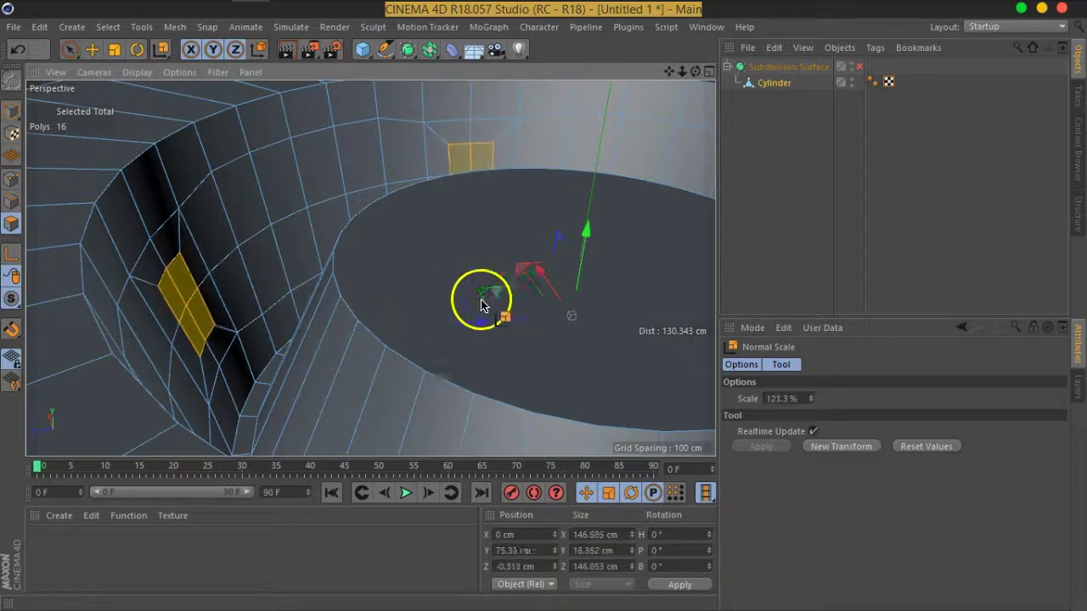
mouse_move(15, 323)
left_mouse_down()
mouse_move(726, 307)
mouse_move(133, 309)
mouse_move(923, 294)
mouse_move(181, 326)
left_mouse_up()
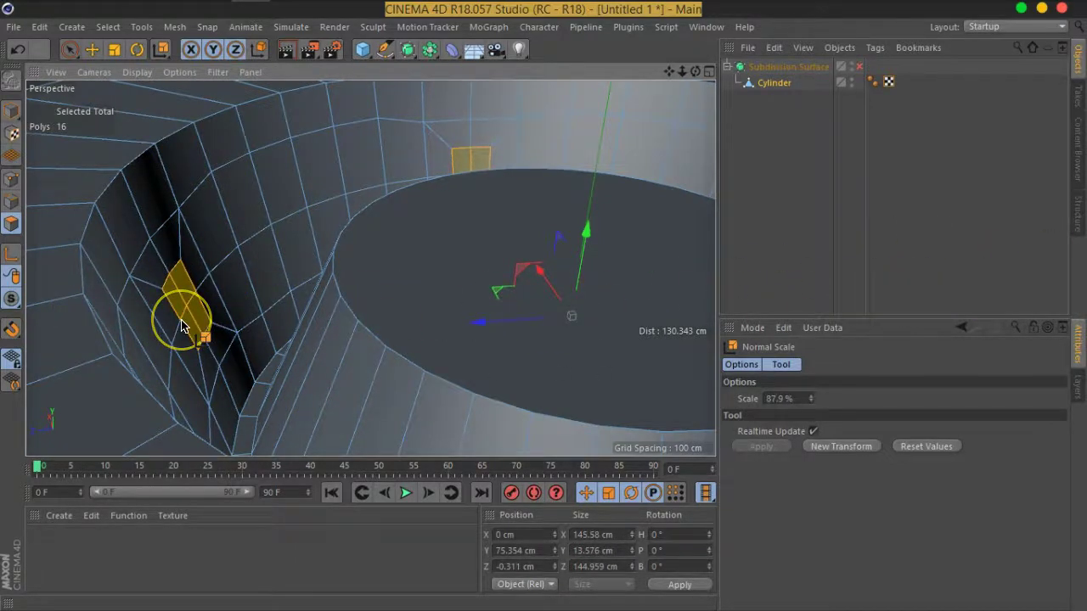
Extrude the patches inward to -6.97 cm, then deselect everything
right_click_drag(185, 321, 236, 324)
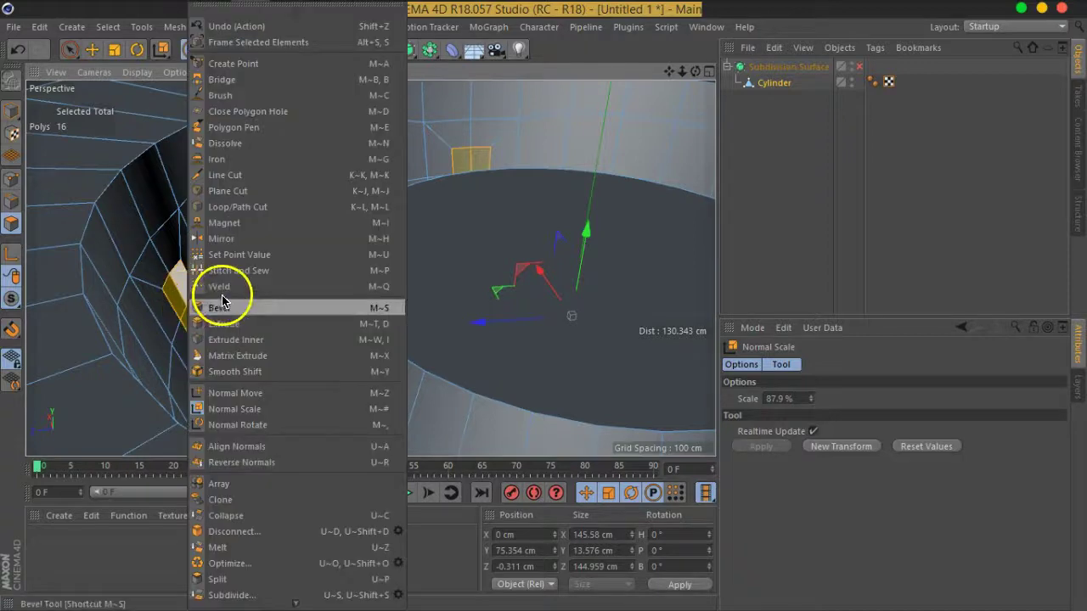
left_click(236, 324)
scroll(196, 299, "up", 3)
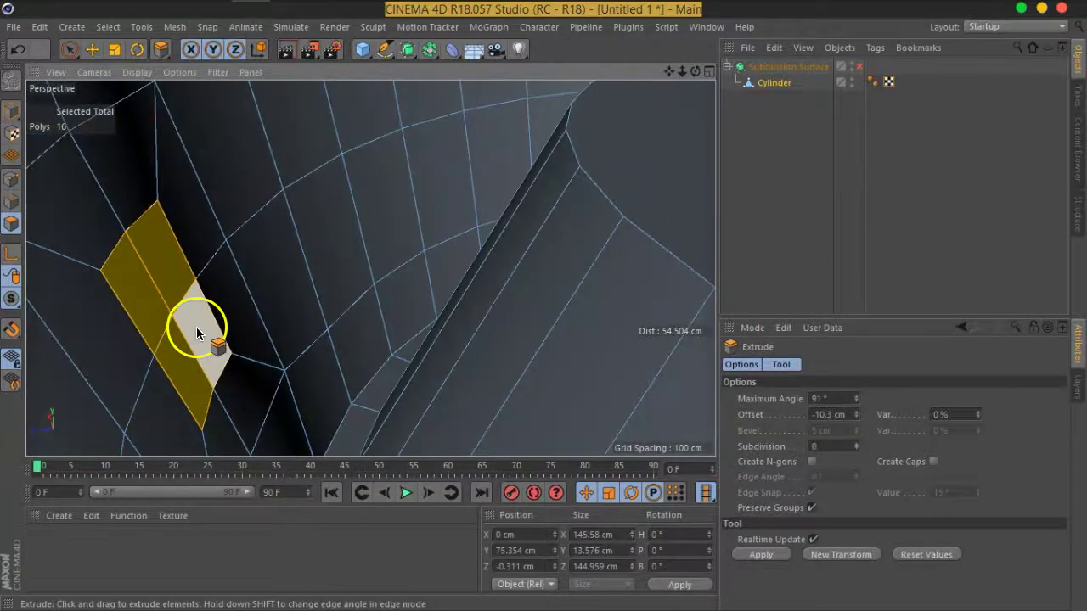
left_click_drag(196, 327, 45, 328)
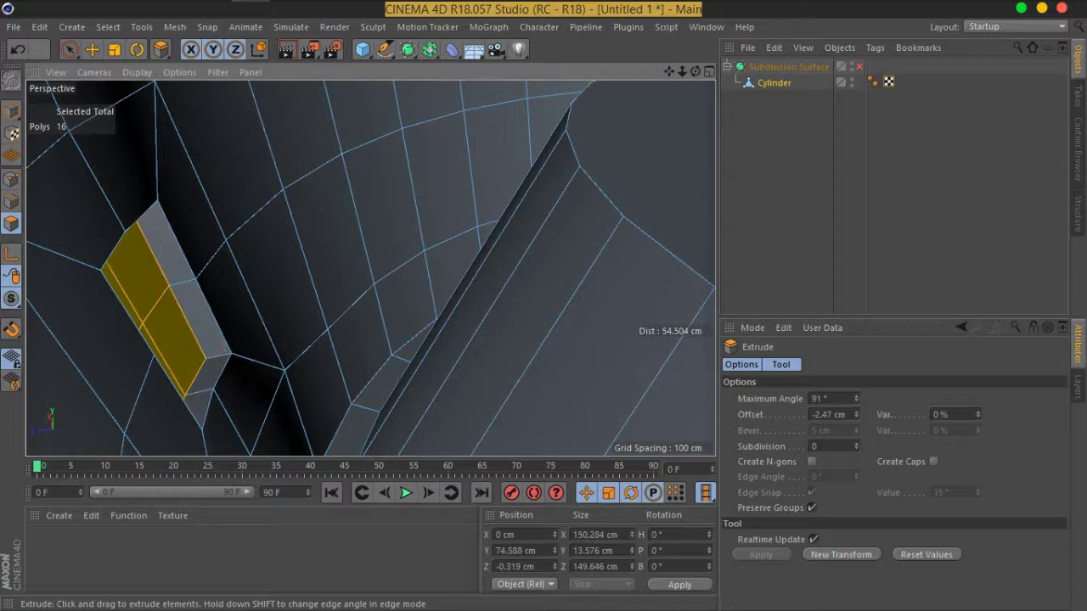
left_click(844, 416)
mouse_move(860, 422)
left_mouse_down()
mouse_move(861, 412)
mouse_move(866, 451)
left_mouse_up()
scroll(449, 311, "down", 5)
mouse_move(448, 311)
left_mouse_down("alt")
mouse_move(439, 303)
mouse_move(448, 260)
mouse_move(218, 284)
mouse_move(67, 274)
mouse_move(158, 300)
mouse_move(400, 311)
mouse_move(263, 257)
mouse_move(304, 199)
left_mouse_up("alt")
left_click(778, 157)
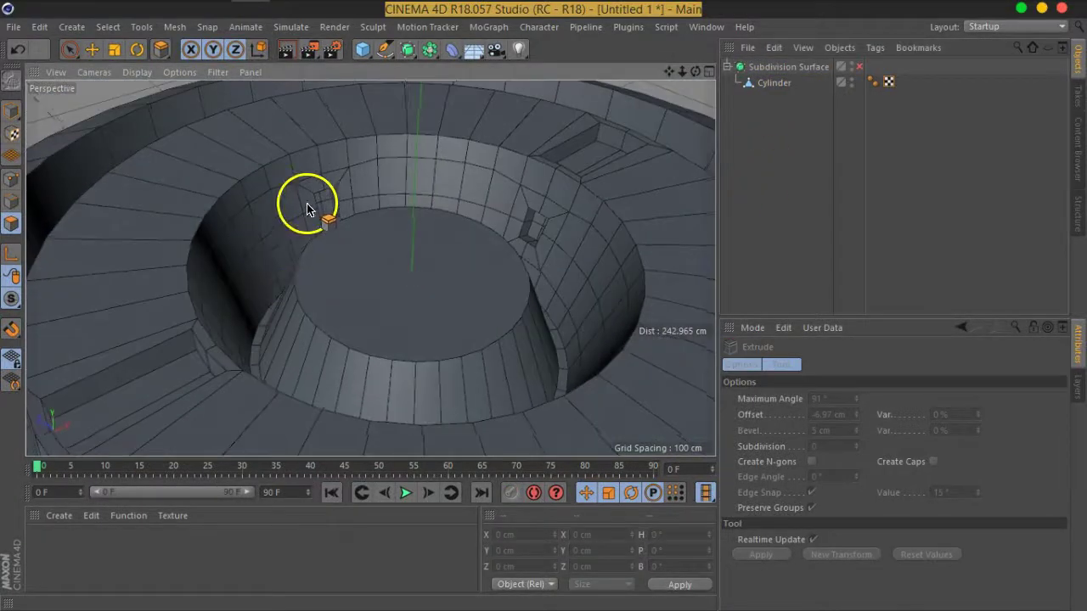
scroll(304, 199, "up", 3)
left_click(860, 67)
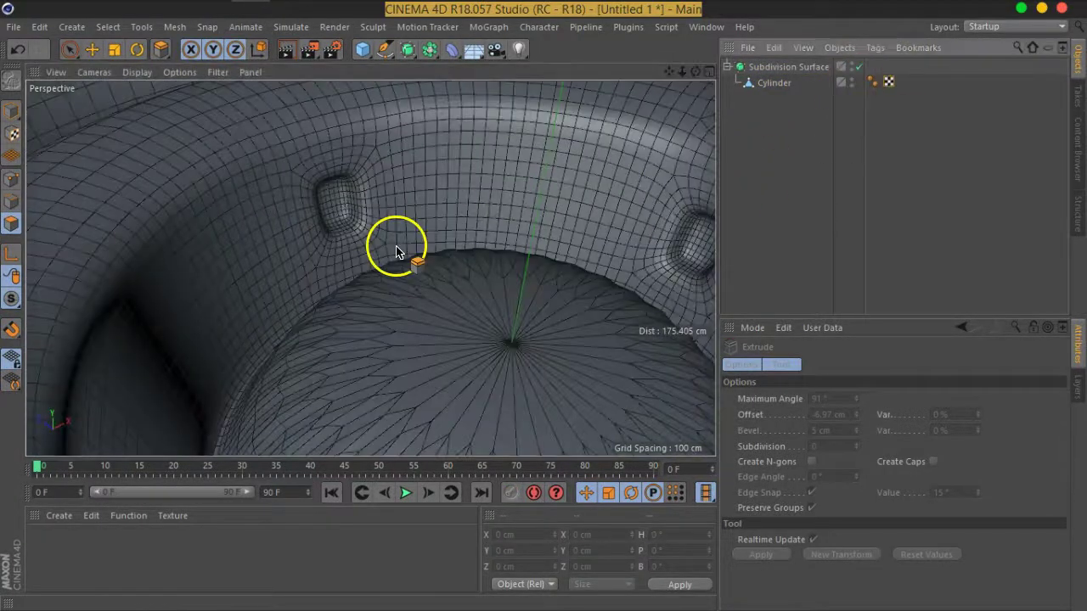
scroll(396, 249, "down", 5)
mouse_move(437, 279)
left_mouse_down("alt")
mouse_move(454, 255)
mouse_move(194, 248)
mouse_move(369, 280)
mouse_move(476, 233)
left_mouse_up("alt")
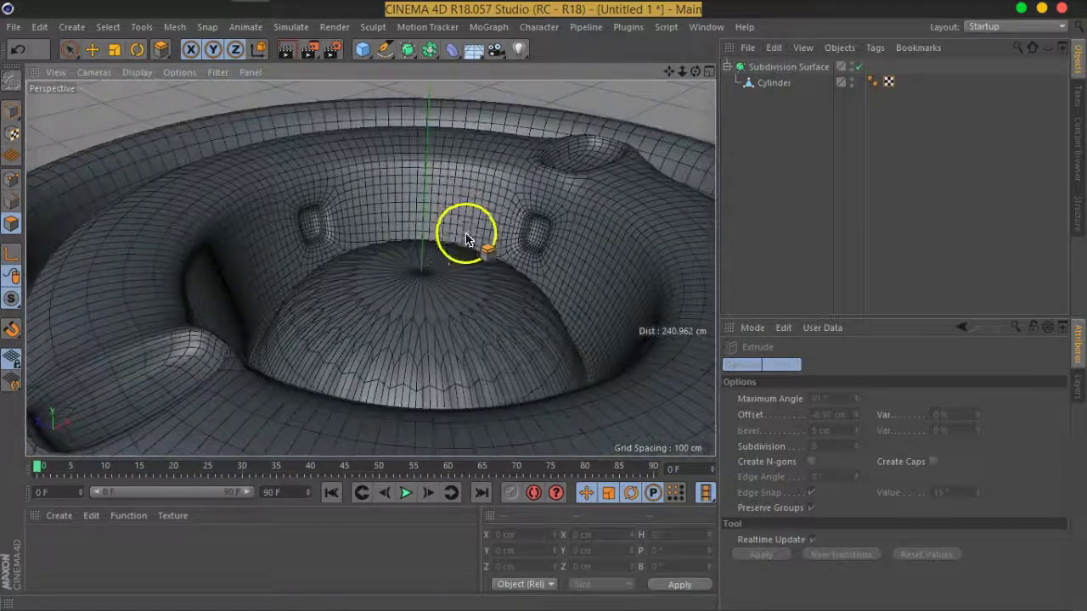
scroll(464, 355, "down", 5)
scroll(461, 280, "up", 3)
scroll(363, 233, "up", 4)
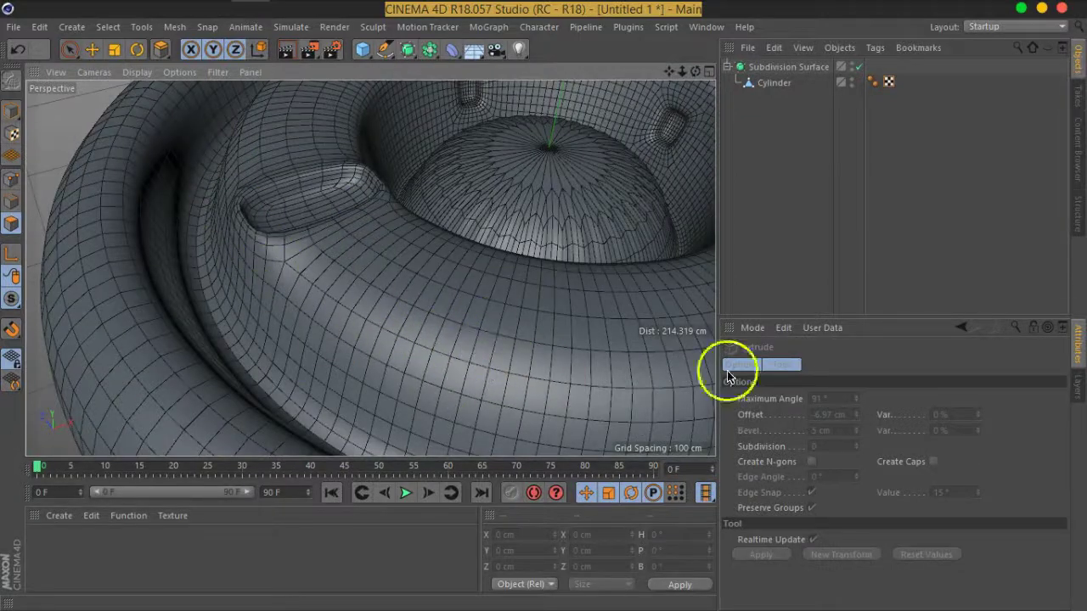
left_click(858, 66)
mouse_move(473, 223)
left_mouse_down("alt")
mouse_move(429, 299)
mouse_move(345, 291)
mouse_move(657, 126)
left_mouse_up("alt")
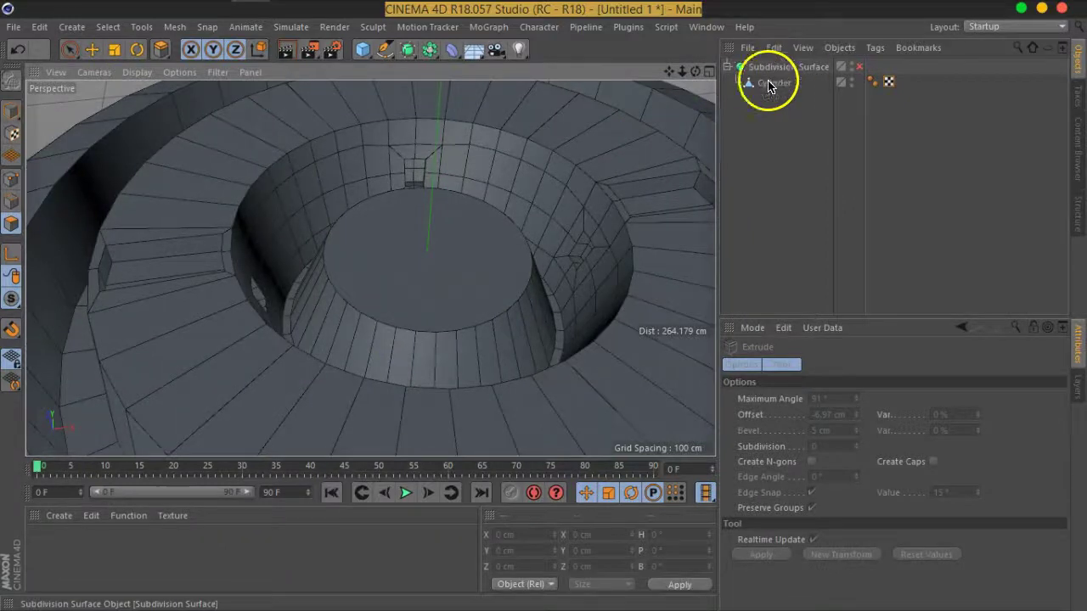
mouse_move(365, 311)
left_mouse_down("alt")
mouse_move(480, 340)
mouse_move(490, 297)
mouse_move(328, 271)
left_mouse_up("alt")
left_click_drag(461, 262, 466, 324, "alt")
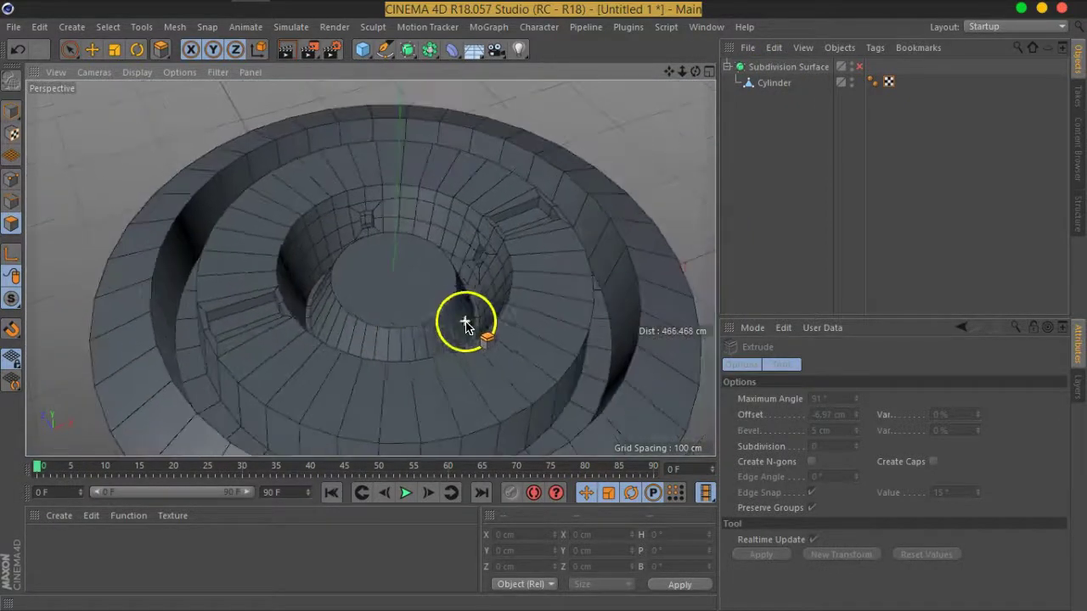
scroll(465, 325, "up", 3)
scroll(428, 230, "up", 3)
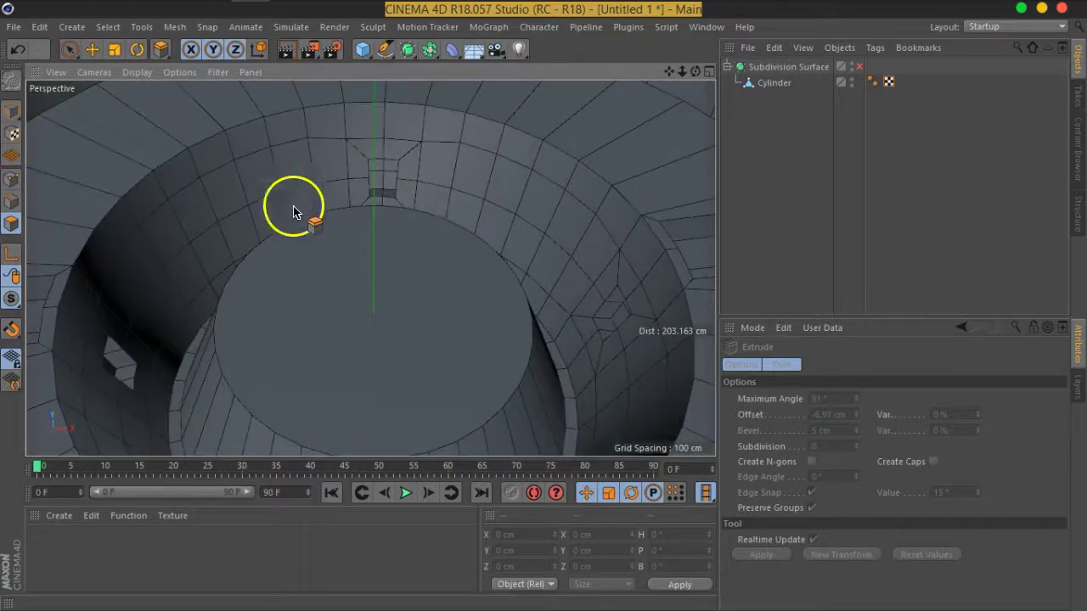
mouse_move(412, 371)
left_mouse_down("alt")
mouse_move(456, 308)
mouse_move(363, 236)
left_mouse_up("alt")
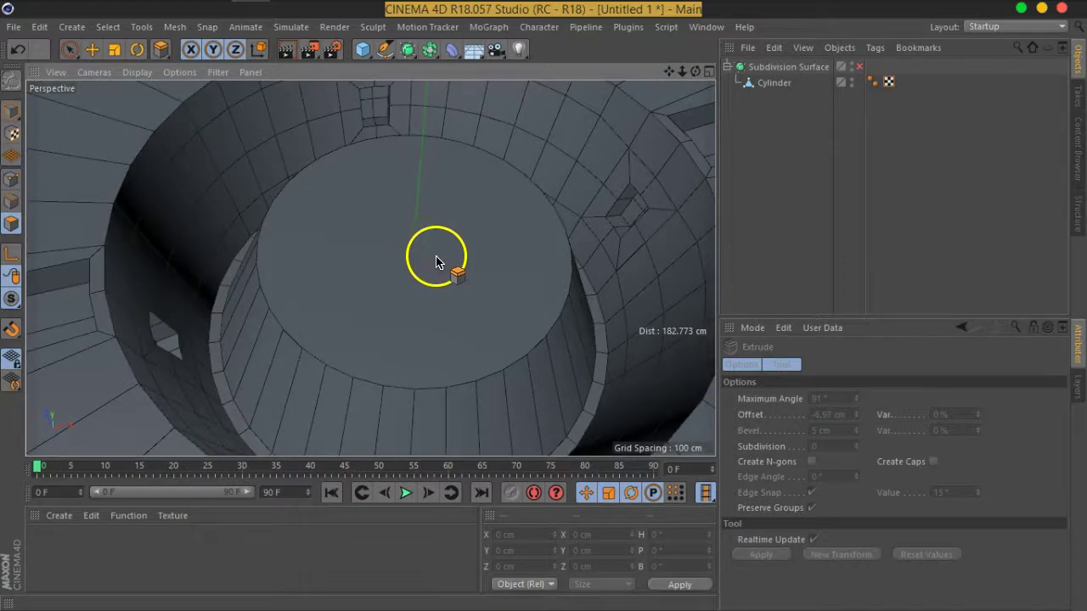
left_click(774, 82)
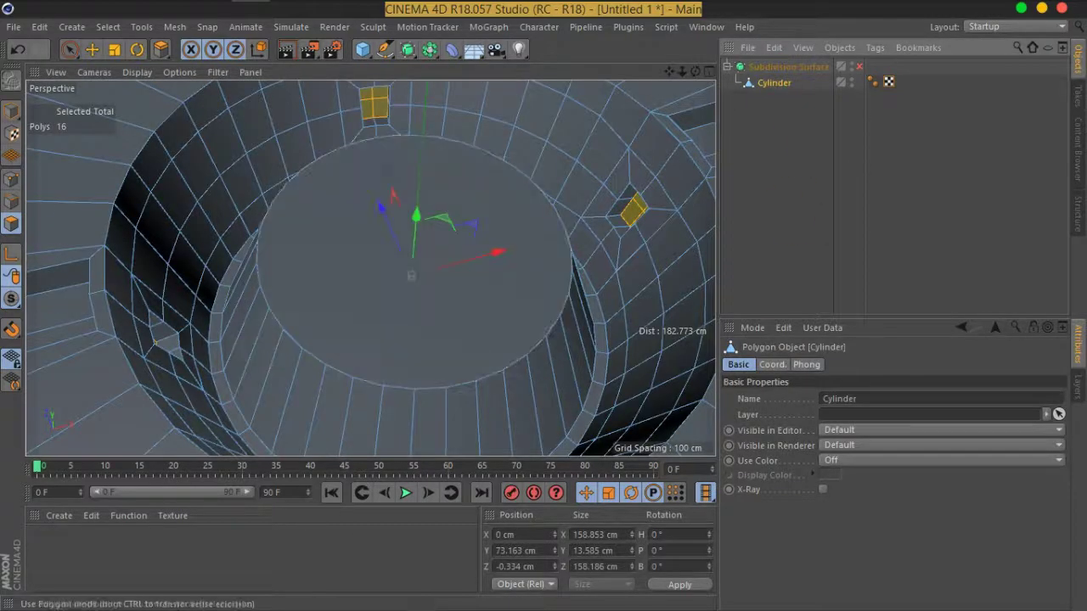
In Polygon mode, select the cylinder's flat cap polygon with Live Selection
left_click(30, 210)
key("d")
left_click_drag(446, 274, 462, 287, "alt")
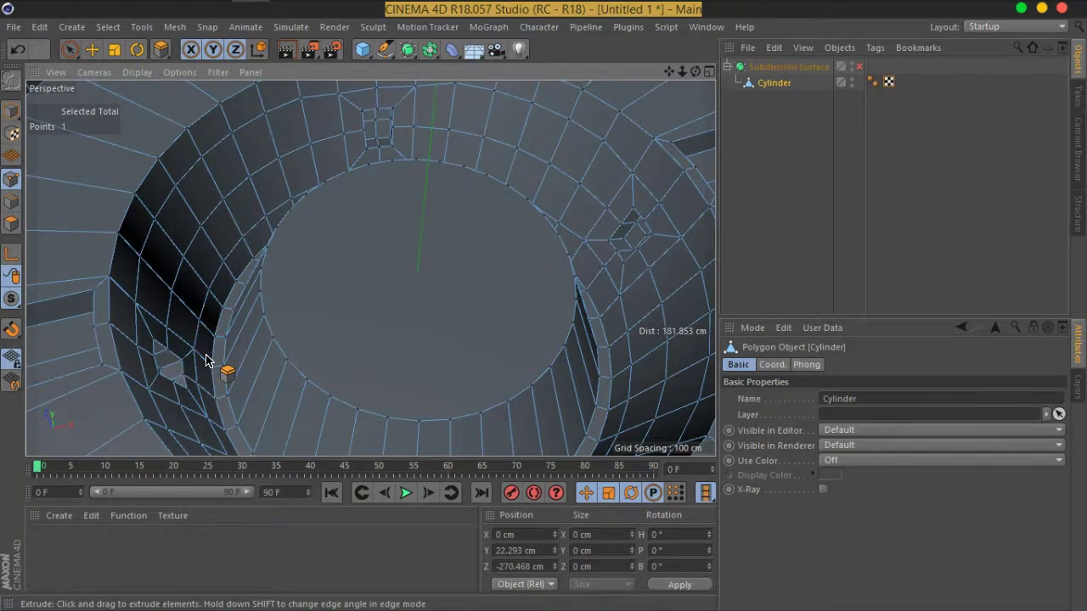
left_click(11, 223)
left_click(68, 54)
left_click(486, 382)
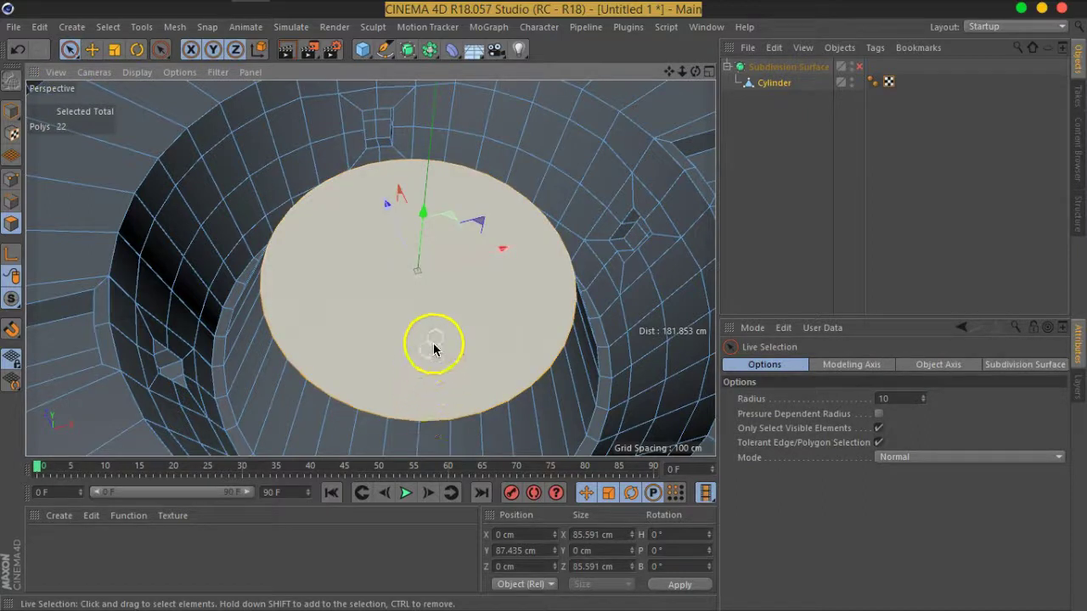
left_click(396, 230)
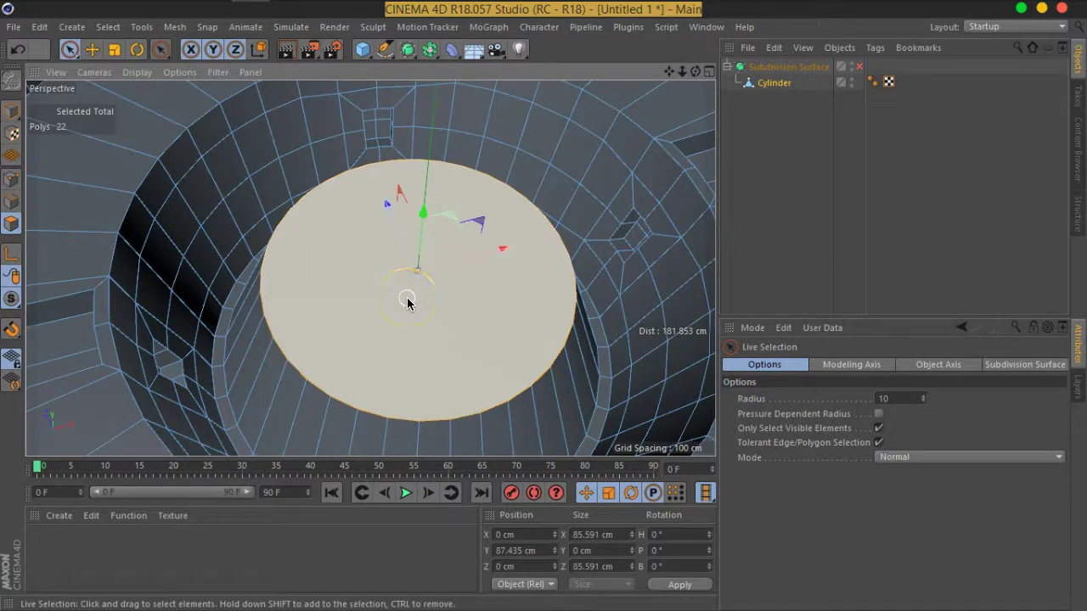
Switch to Points mode and orbit around the ring, looking down into the central hole
left_click(12, 180)
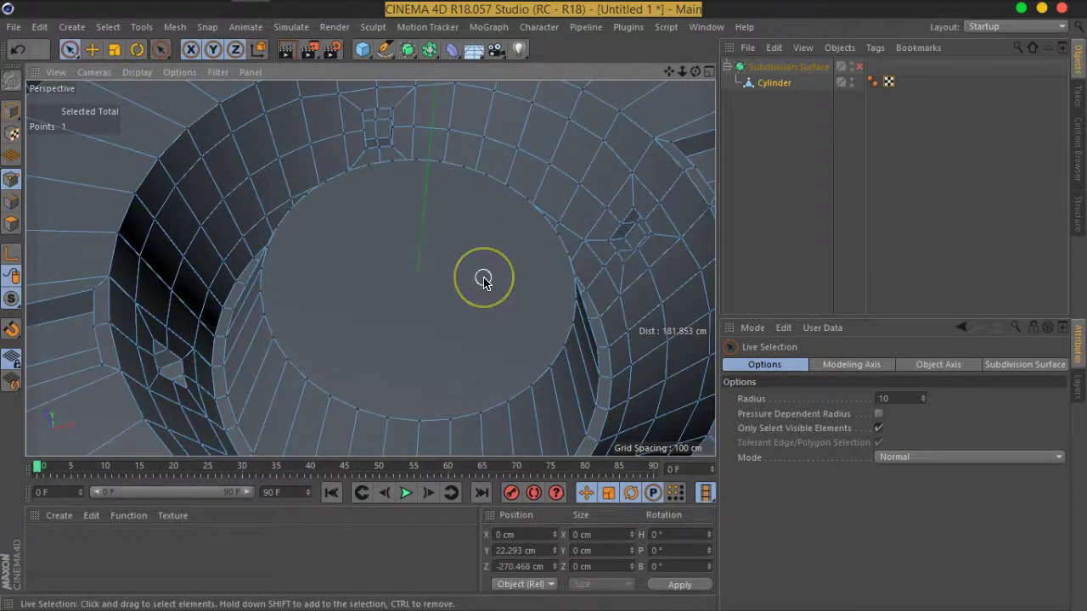
scroll(483, 280, "up", 2)
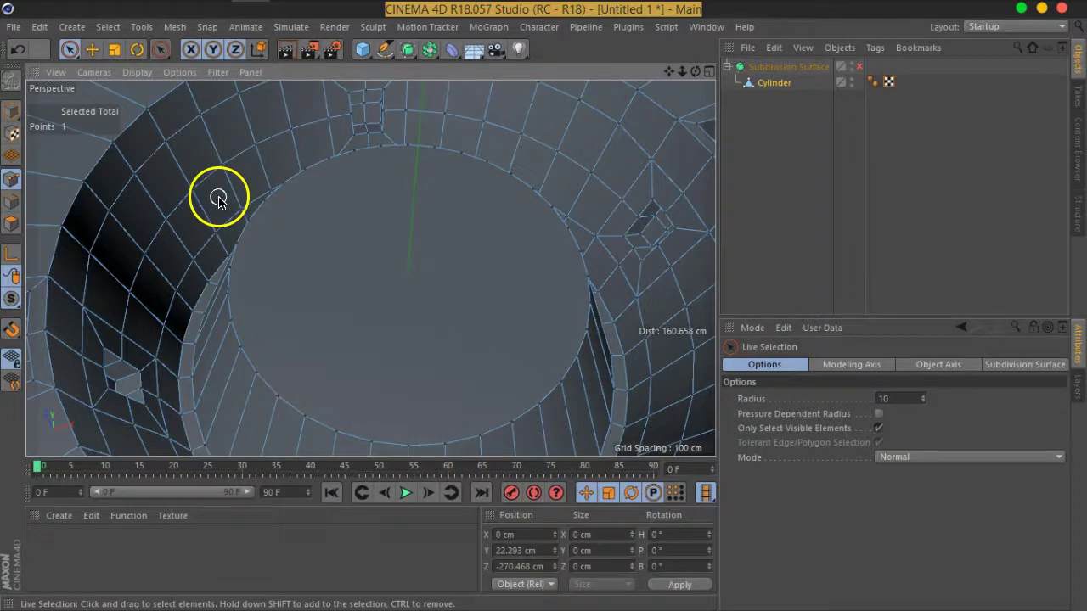
mouse_move(218, 200)
left_mouse_down("alt")
mouse_move(243, 223)
mouse_move(441, 298)
mouse_move(300, 245)
mouse_move(248, 265)
mouse_move(269, 294)
left_mouse_up("alt")
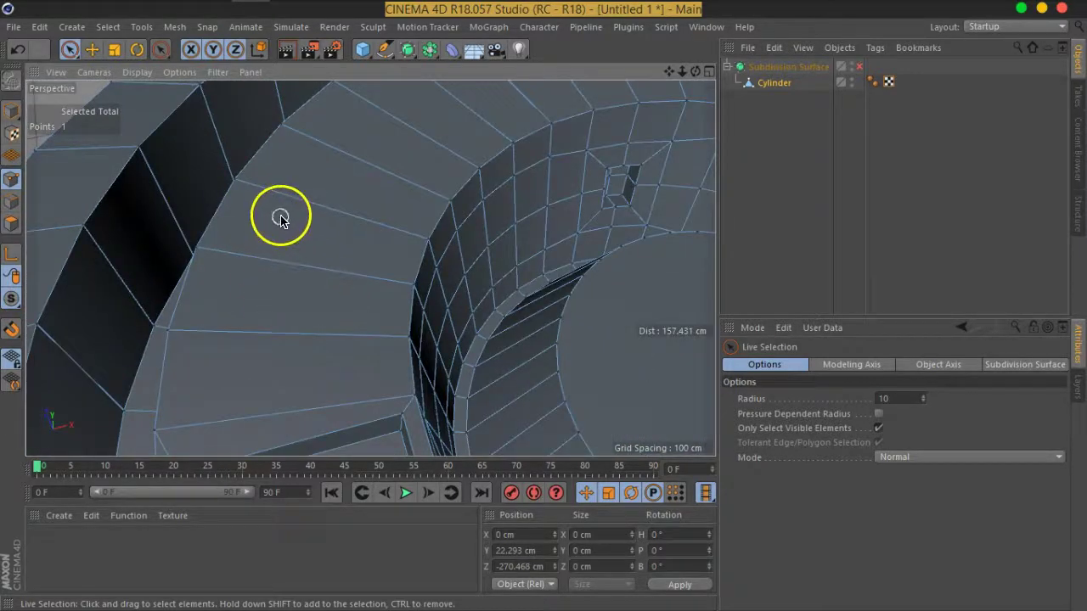
left_click_drag(334, 194, 354, 230, "alt")
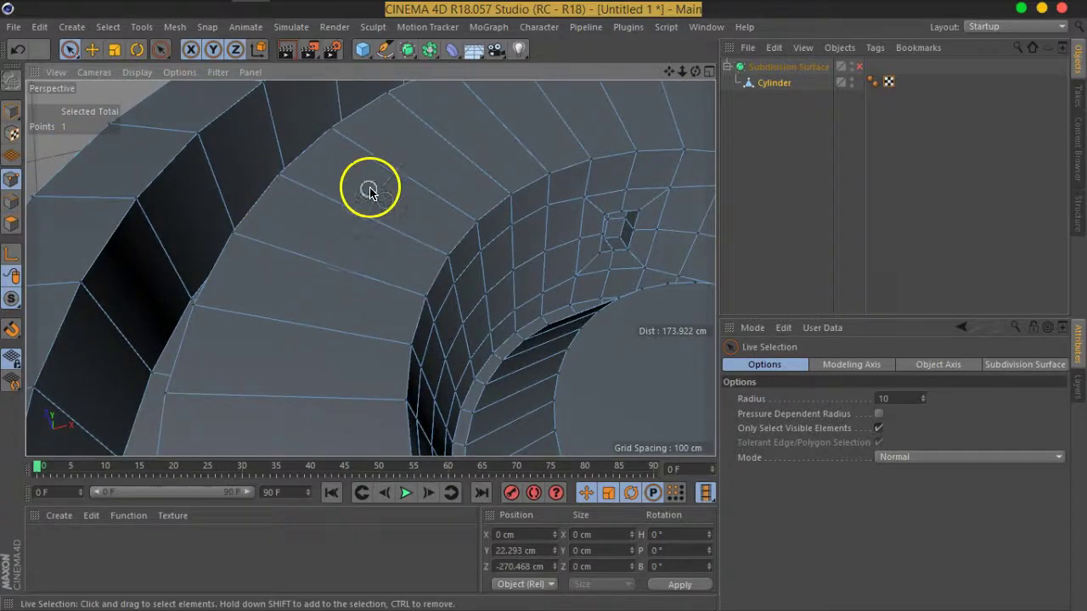
scroll(370, 191, "down", 3)
mouse_move(432, 253)
left_mouse_down("alt")
mouse_move(476, 271)
mouse_move(400, 294)
mouse_move(424, 234)
mouse_move(402, 284)
left_mouse_up("alt")
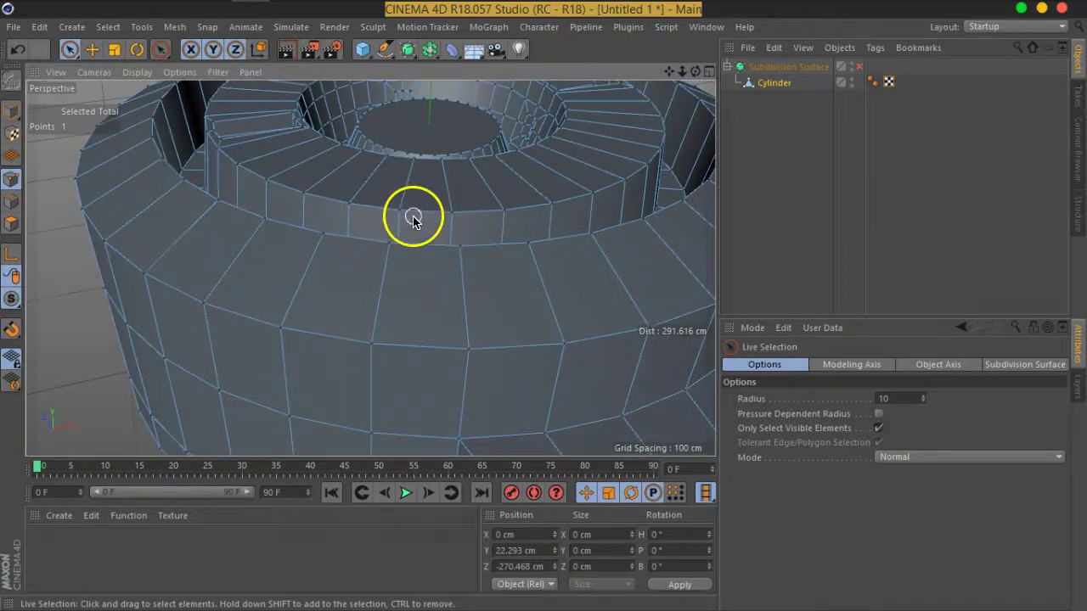
mouse_move(414, 220)
left_mouse_down("alt")
mouse_move(417, 175)
mouse_move(405, 281)
left_mouse_up("alt")
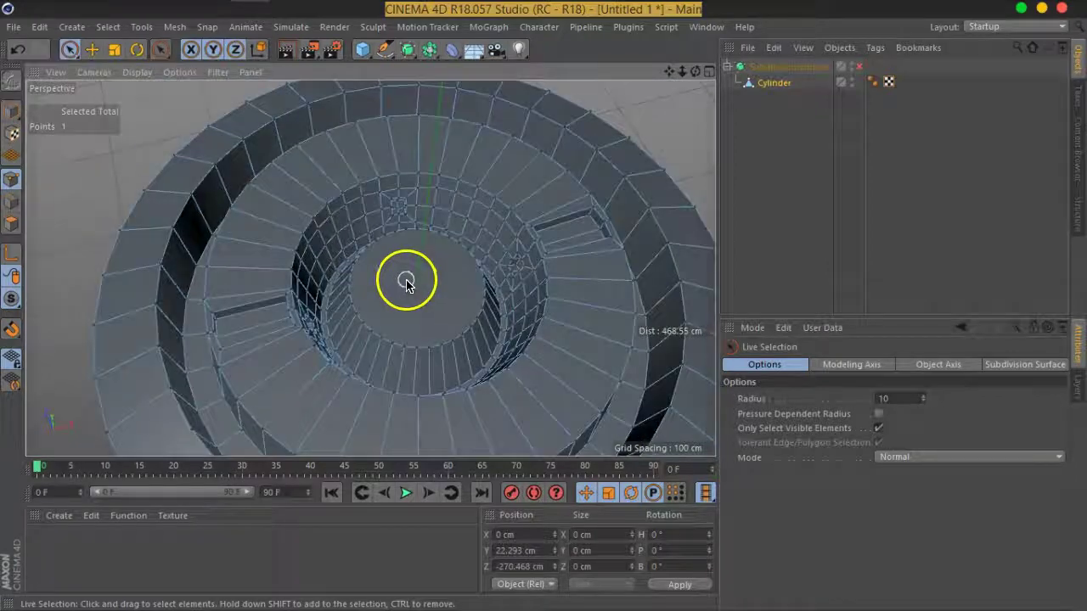